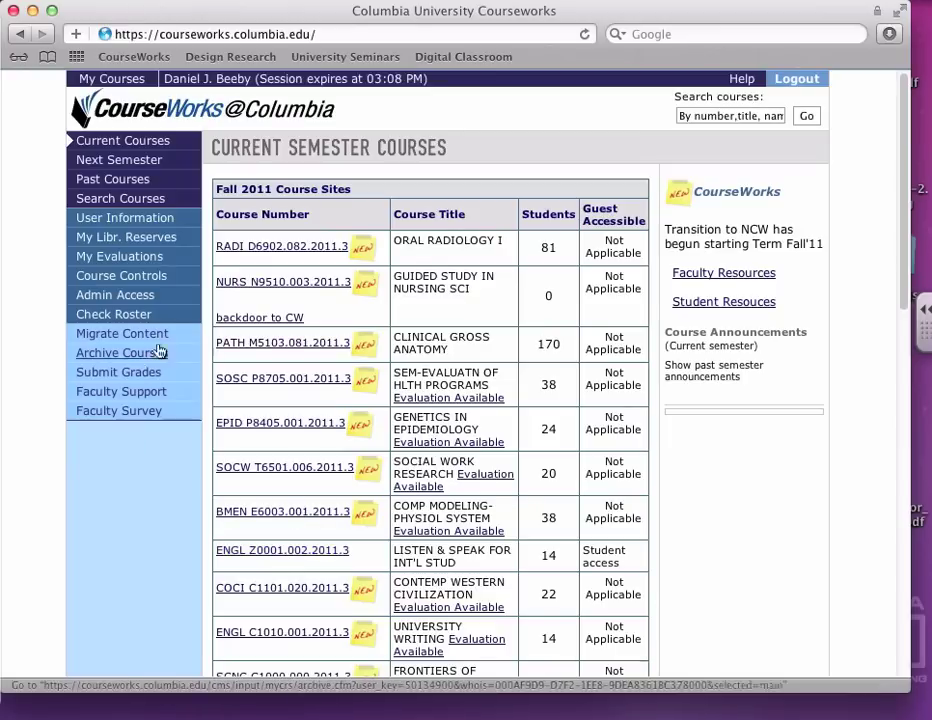
# Step: Open the ORAL RADIOLOGY I (RADI D6902) course site from the Current Semester Courses list
pyautogui.click(292, 250)
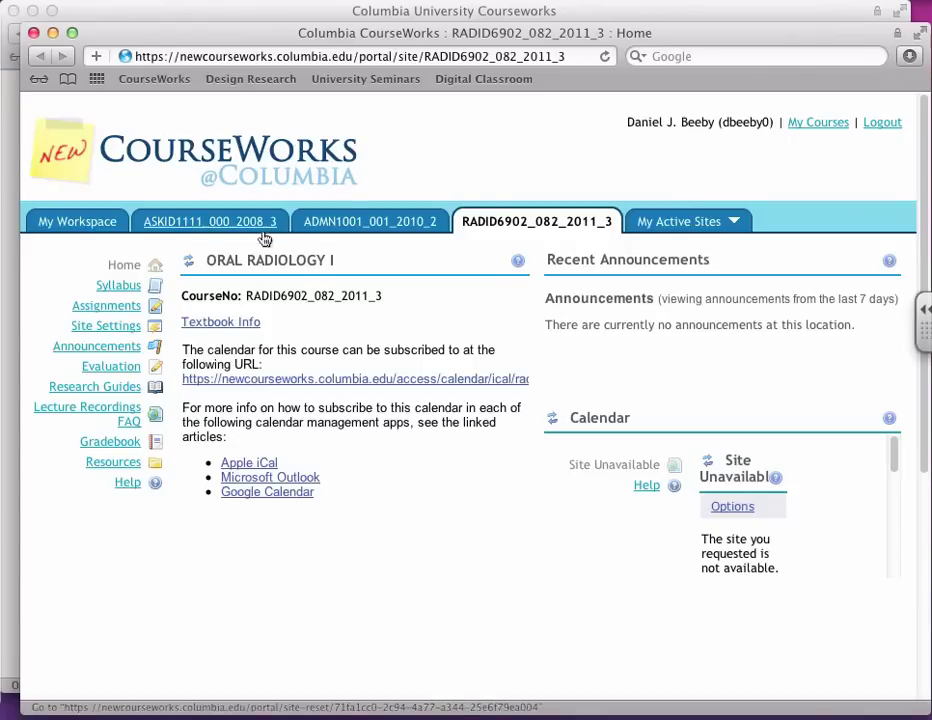
# Step: Go through the ASKID1111_000_2008_3 tab to the ADMN1001_001_2010_2 site's Welcome page
pyautogui.click(232, 224)
pyautogui.click(360, 224)
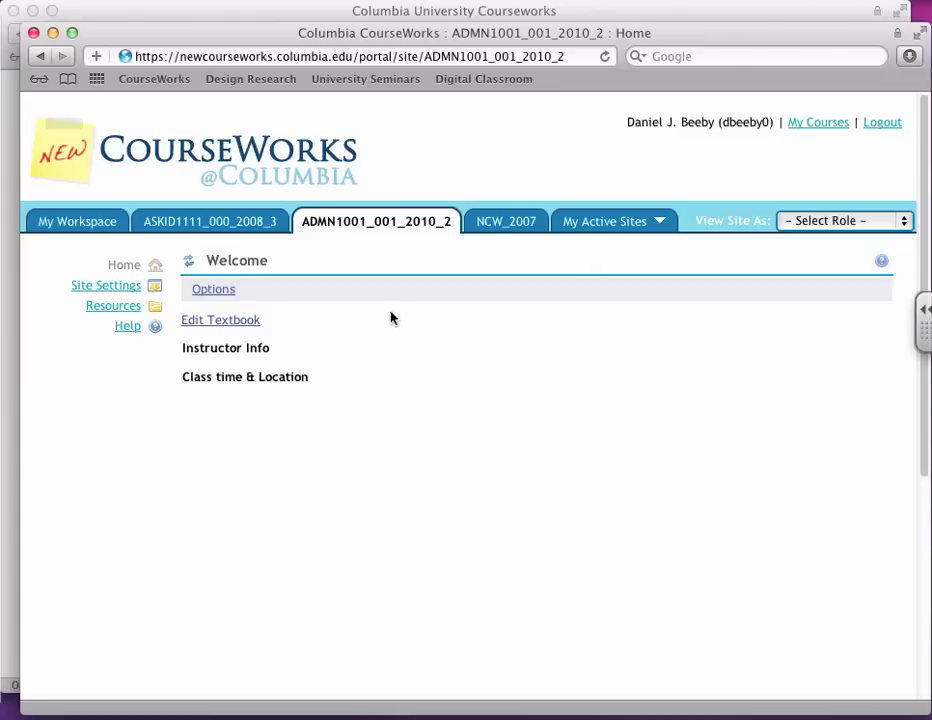
# Step: Open the Welcome box options and insert a blank line below Instructor Info
pyautogui.click(219, 290)
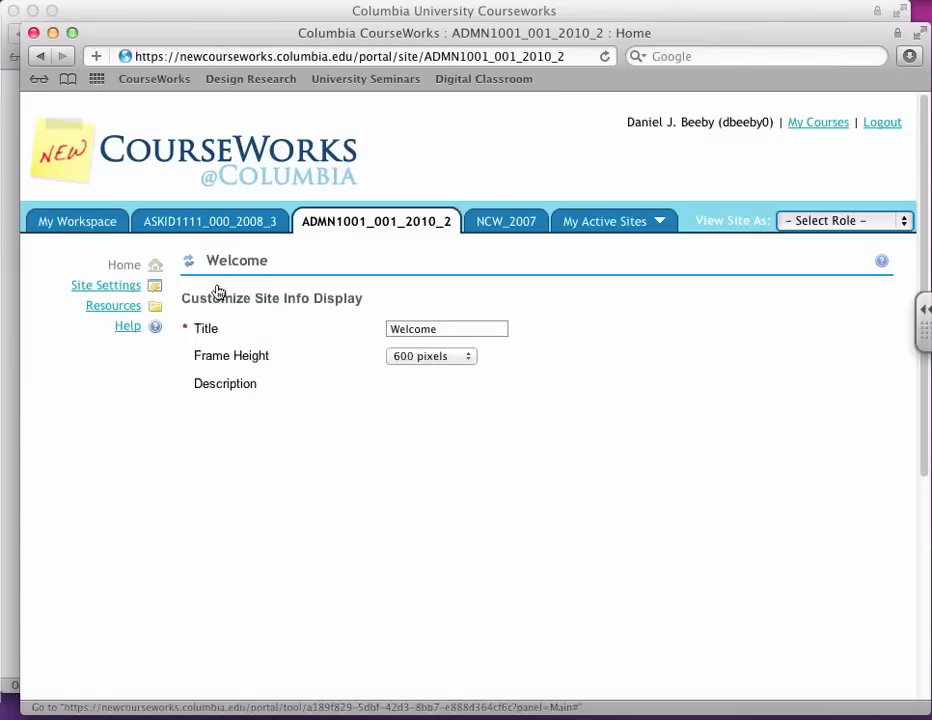
pyautogui.scroll(-1, 645, 481)
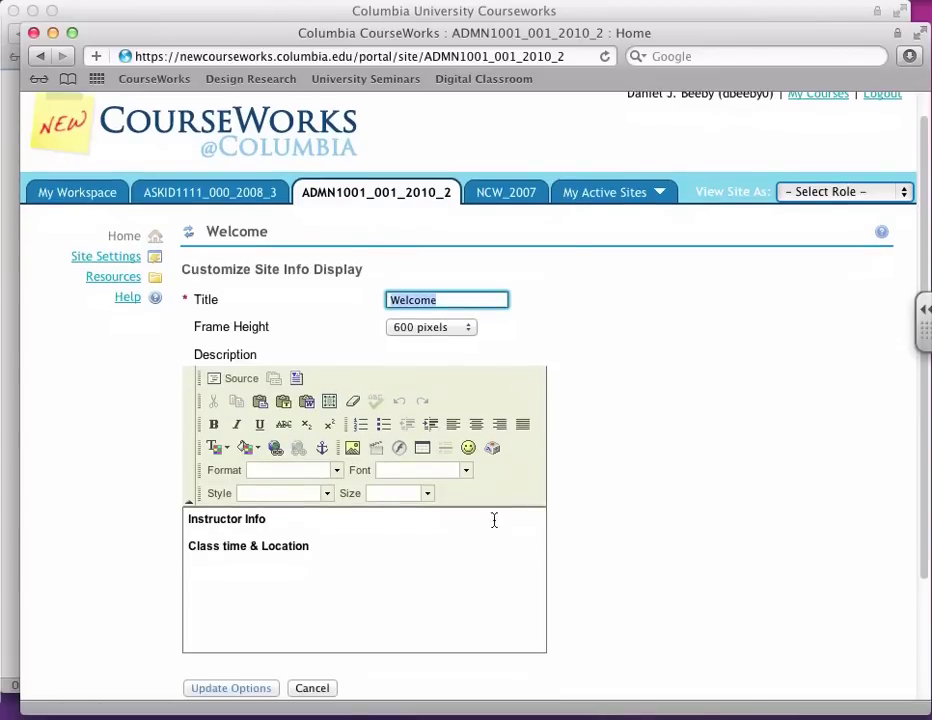
pyautogui.moveTo(411, 546); pyautogui.dragTo(110, 522)
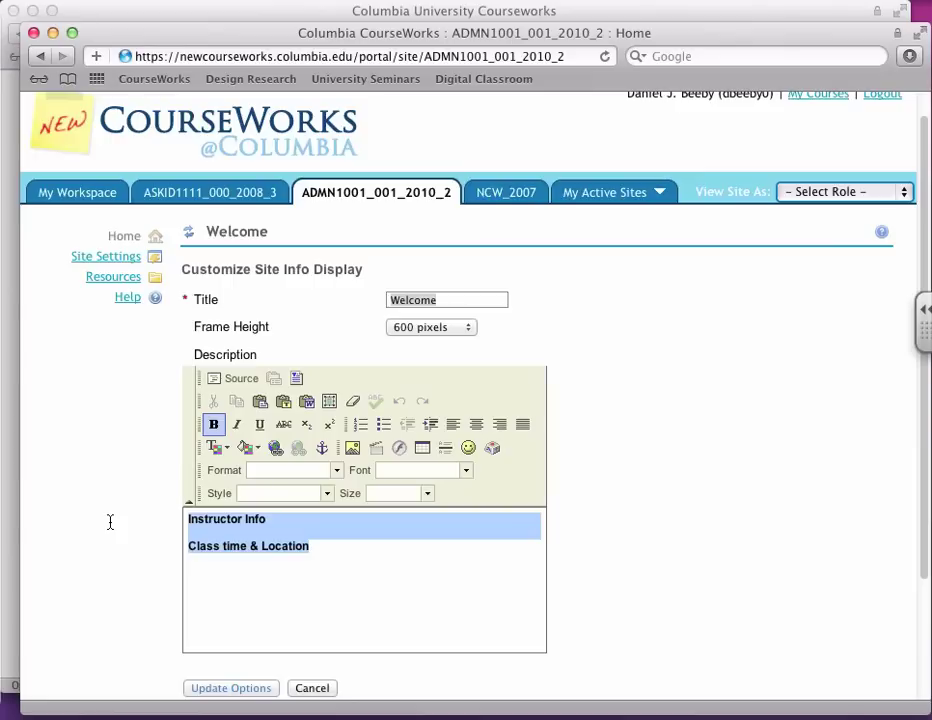
pyautogui.press('Down')
pyautogui.press('Up')
pyautogui.press('Up')
pyautogui.press('Return')
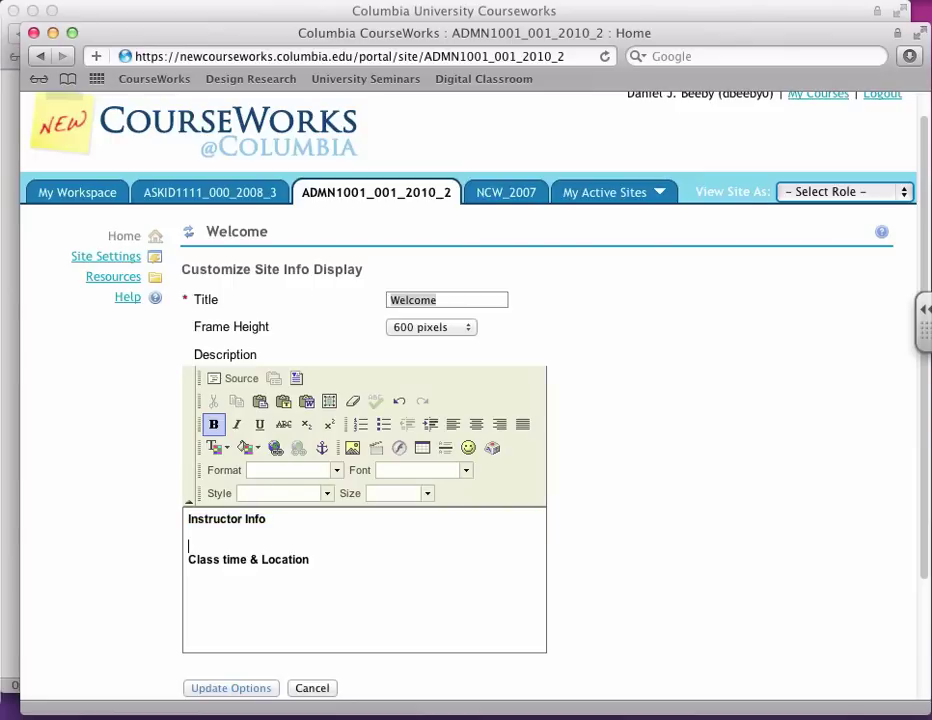
# Step: Enter the instructor's name, phone number and e-mail on separate lines, then update the options
pyautogui.press('Return')
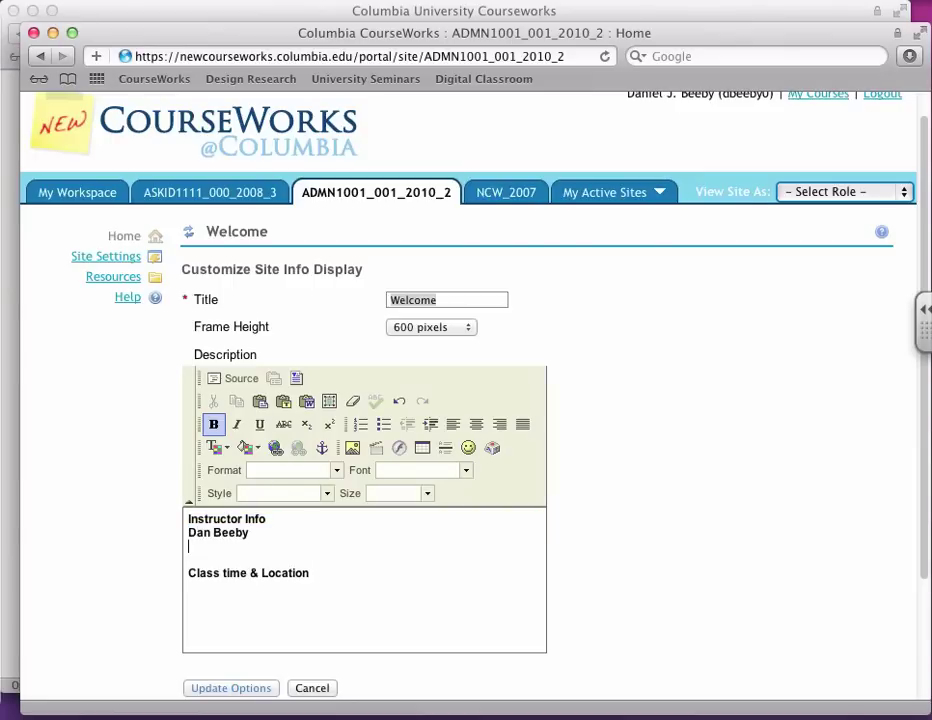
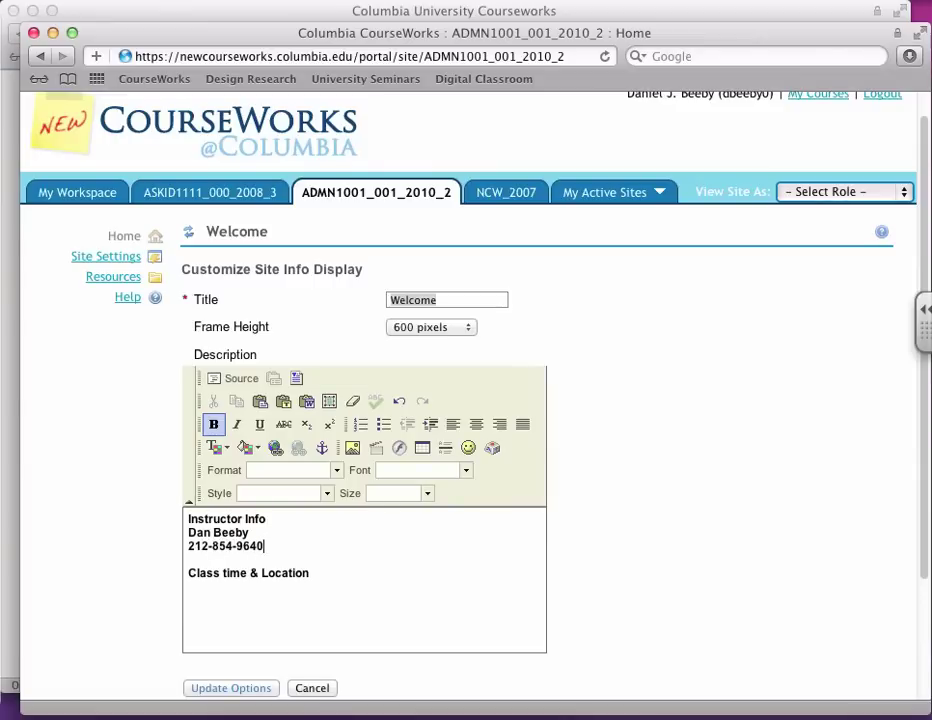
pyautogui.press('Return')
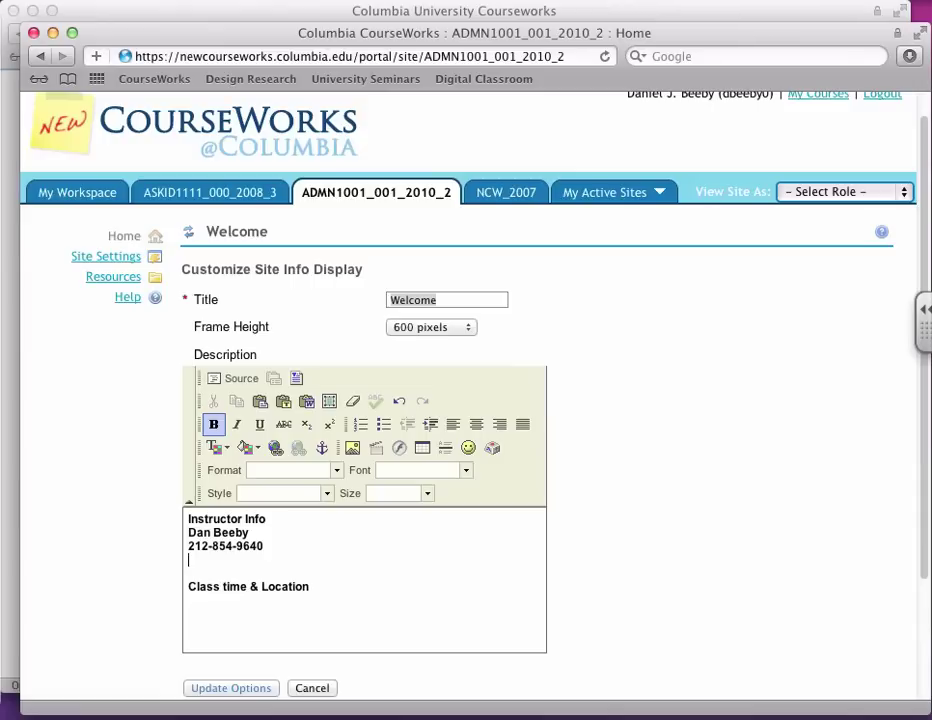
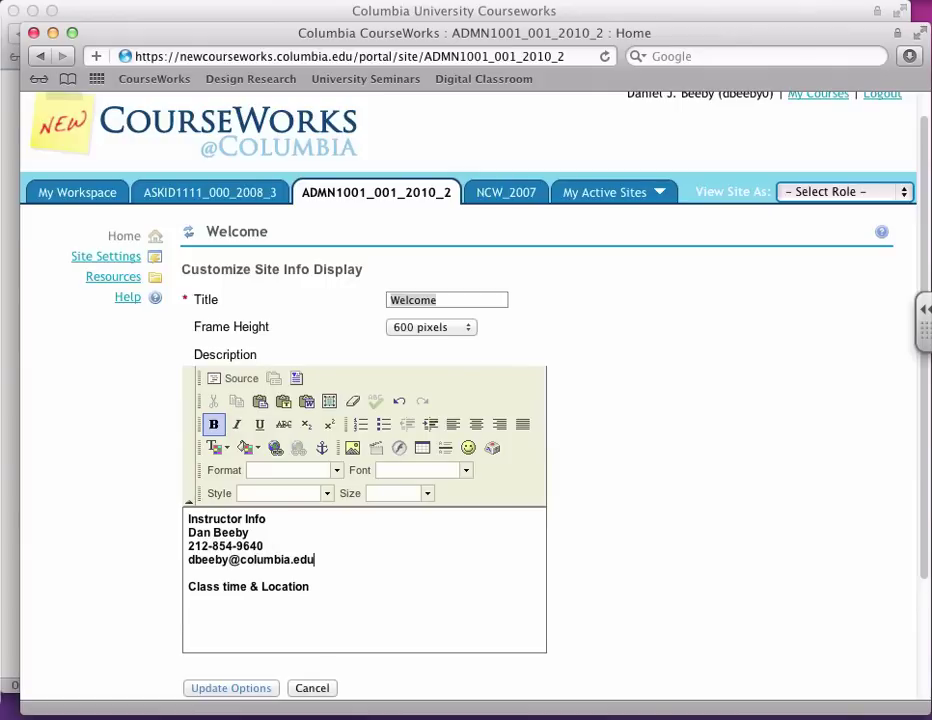
pyautogui.hotkey('shift', 'Left')
pyautogui.hotkey('shift', 'Left')
pyautogui.hotkey('shift', 'Left')
pyautogui.hotkey('shift', 'Left')
pyautogui.hotkey('shift', 'Left')
pyautogui.hotkey('shift', 'Left')
pyautogui.hotkey('shift', 'Left')
pyautogui.hotkey('shift', 'Left')
pyautogui.hotkey('shift', 'Left')
pyautogui.hotkey('shift', 'Left')
pyautogui.hotkey('shift', 'Left')
pyautogui.hotkey('shift', 'Left')
pyautogui.hotkey('shift', 'Left')
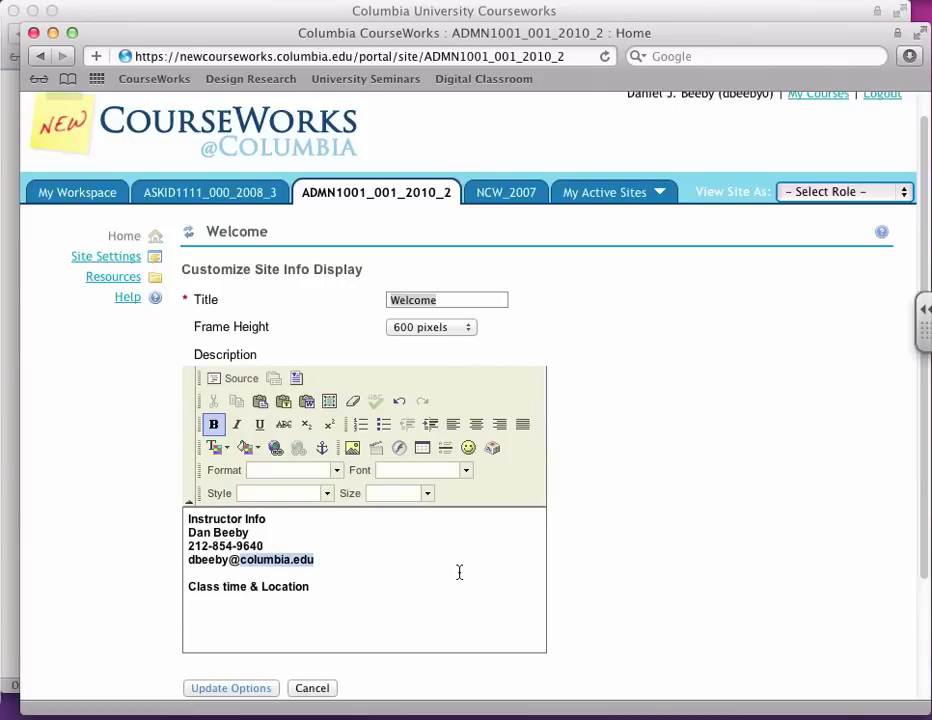
pyautogui.scroll(-2, 590, 570)
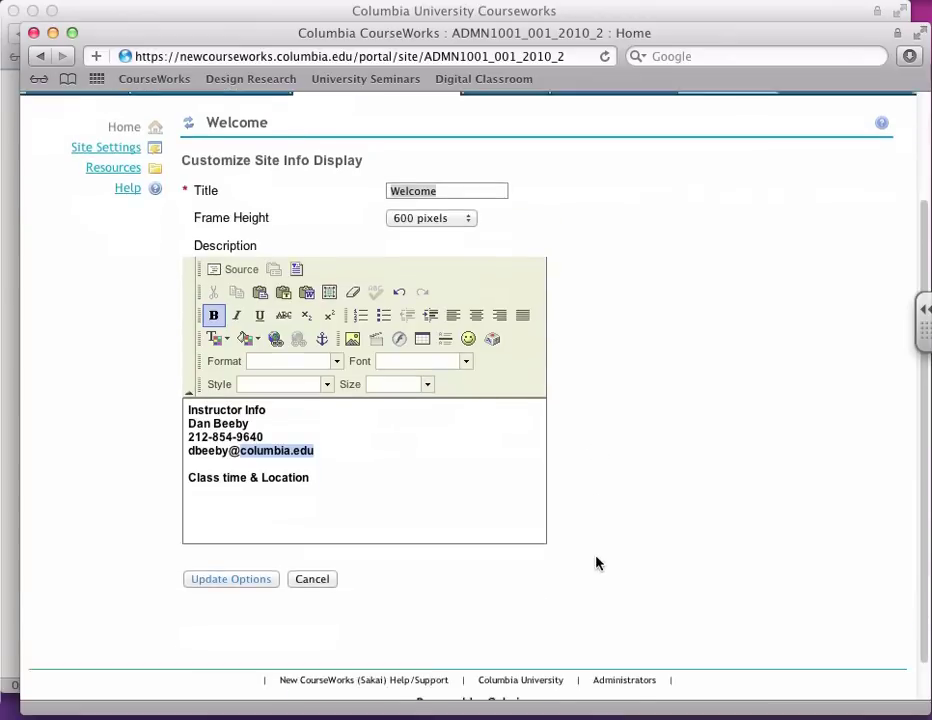
pyautogui.scroll(-1, 596, 563)
pyautogui.click(215, 538)
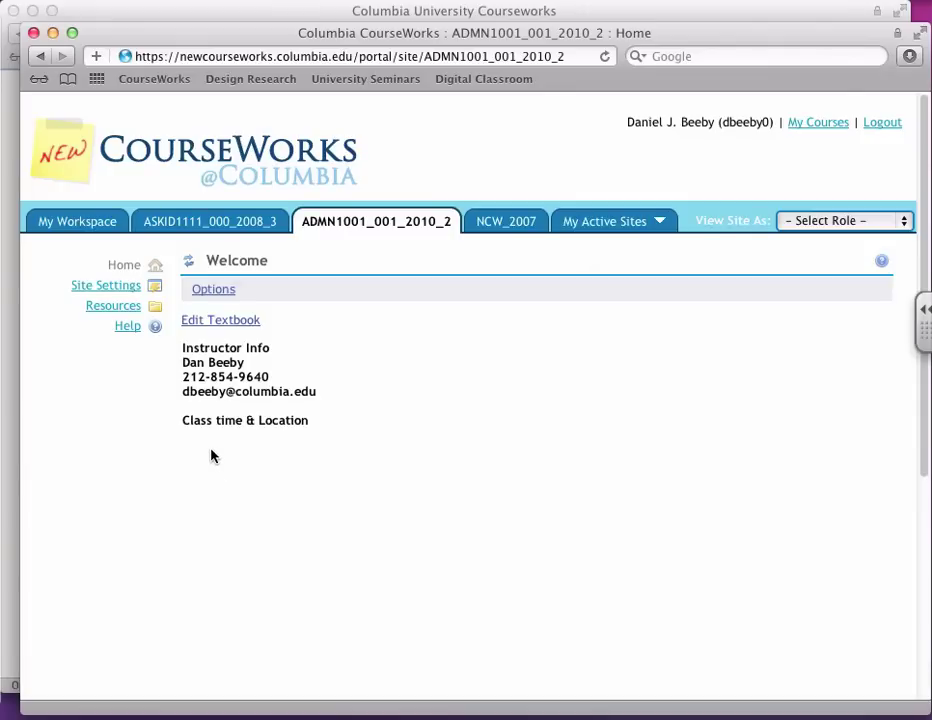
# Step: In Site Settings' Edit Tools list, tick Announcements, Assignments and Calendar
pyautogui.click(125, 287)
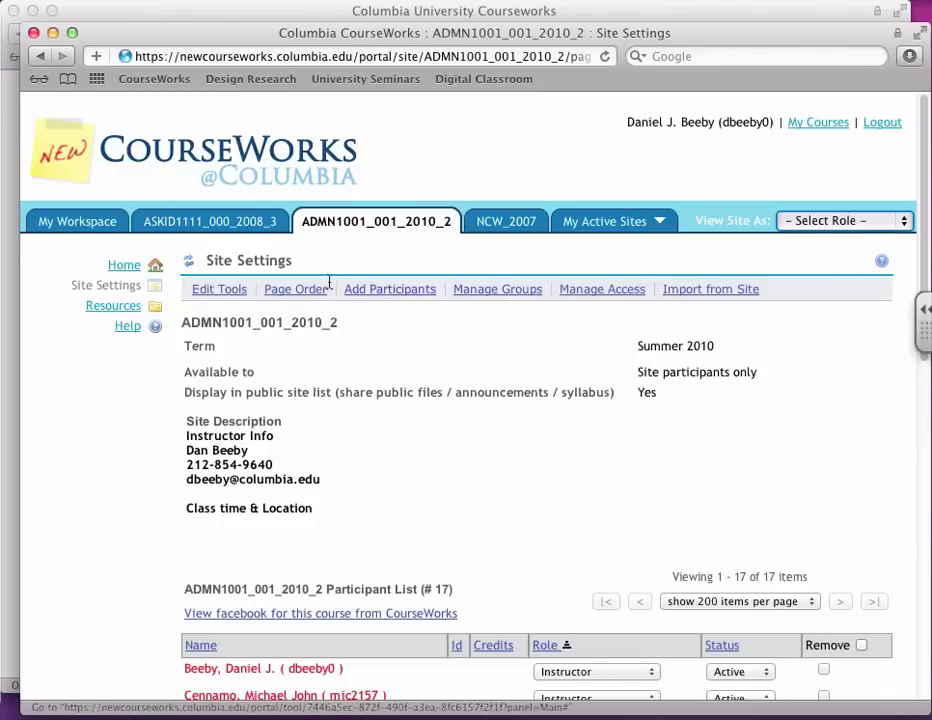
pyautogui.click(224, 290)
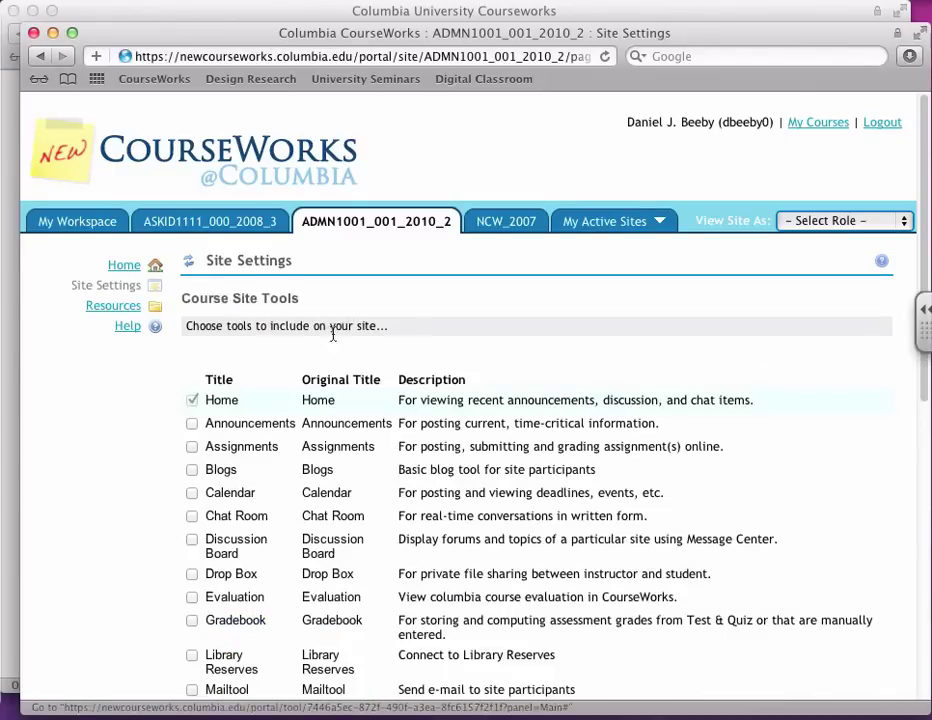
pyautogui.scroll(-3, 607, 347)
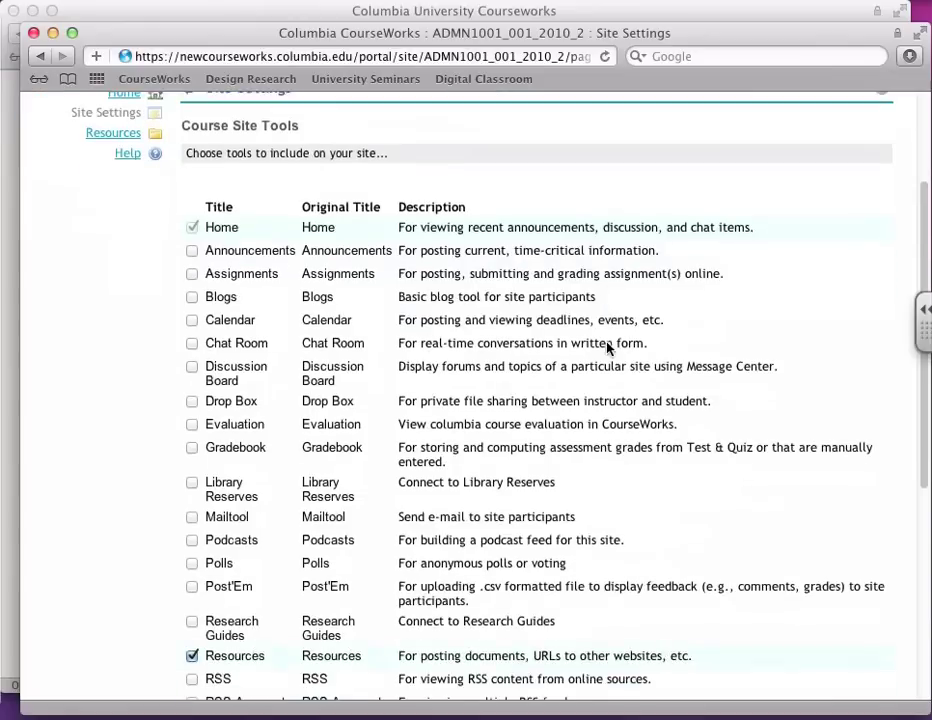
pyautogui.scroll(-2, 607, 347)
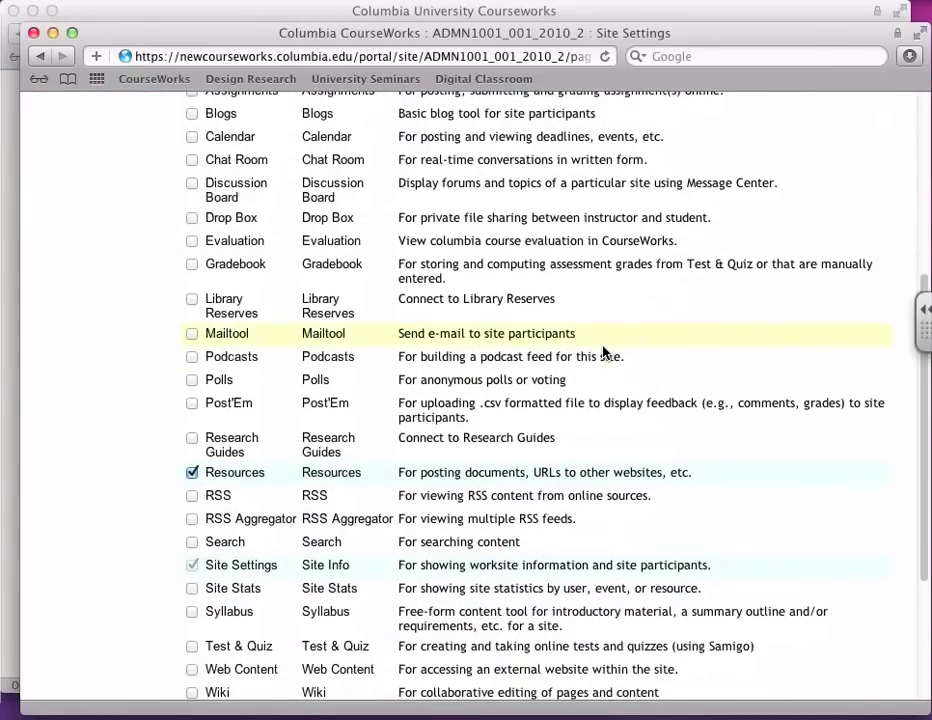
pyautogui.scroll(-1, 605, 349)
pyautogui.scroll(-1, 605, 351)
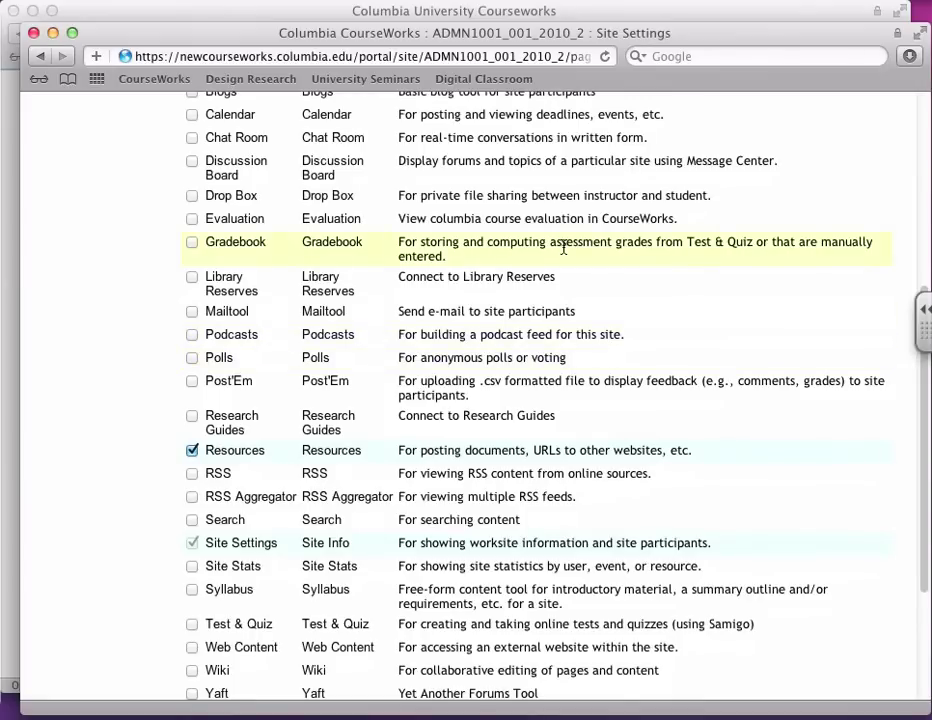
pyautogui.scroll(6, 565, 245)
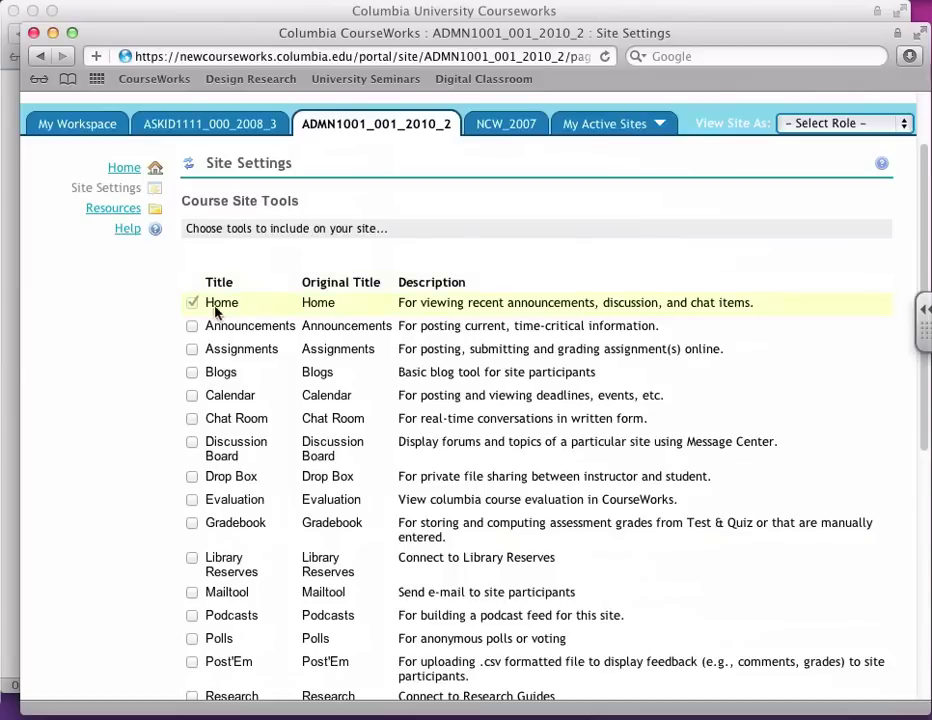
pyautogui.click(192, 327)
pyautogui.click(193, 350)
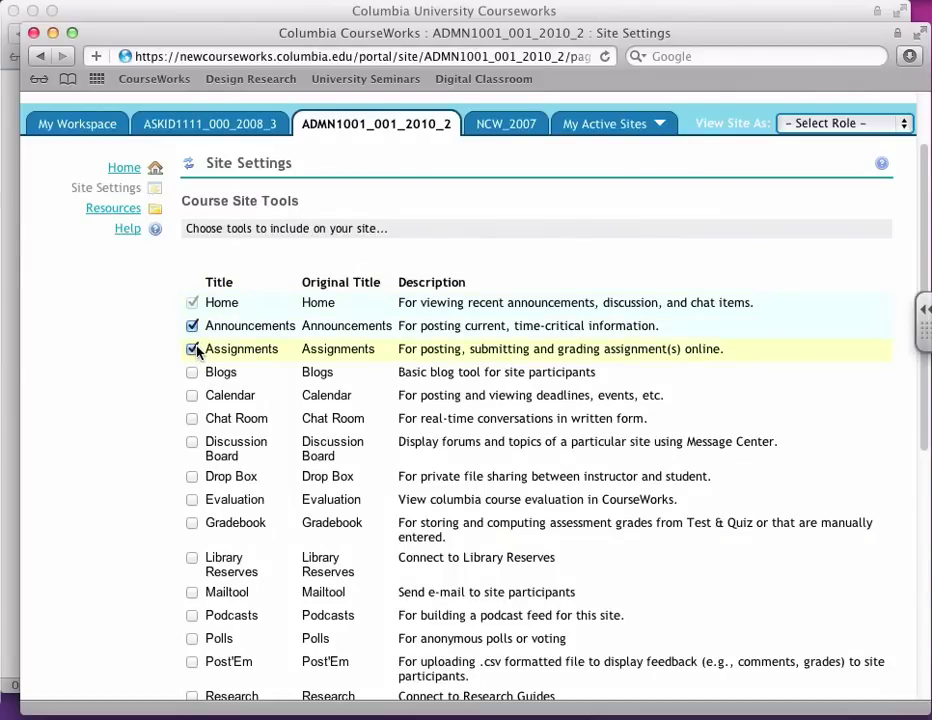
pyautogui.scroll(-1, 197, 350)
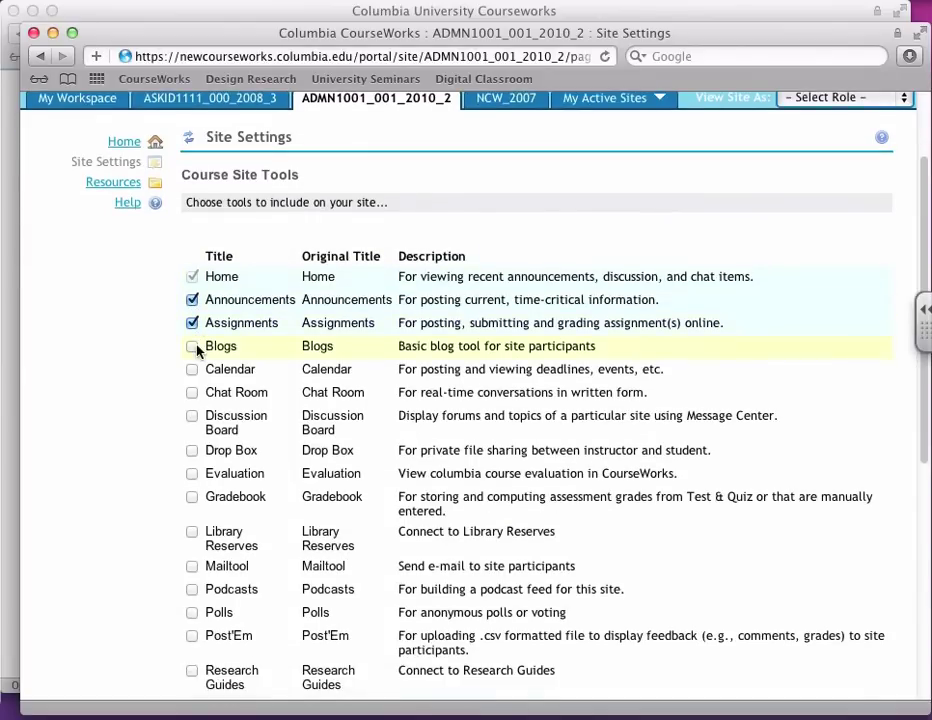
pyautogui.click(193, 371)
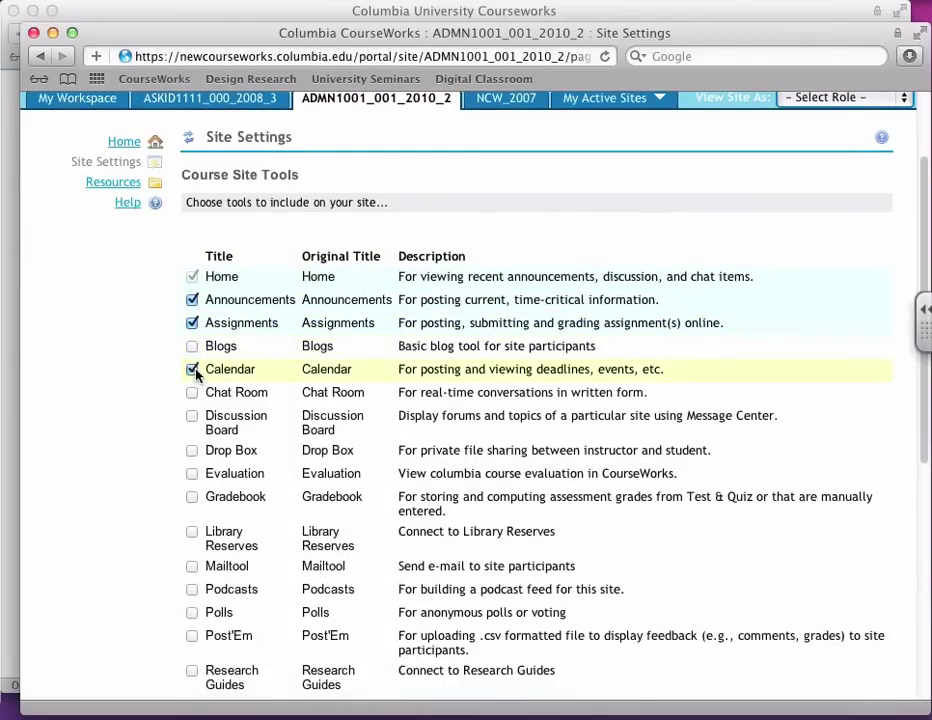
# Step: Also tick Syllabus and Discussion Board, then confirm and apply the tool changes
pyautogui.scroll(-4, 196, 374)
pyautogui.scroll(-5, 197, 374)
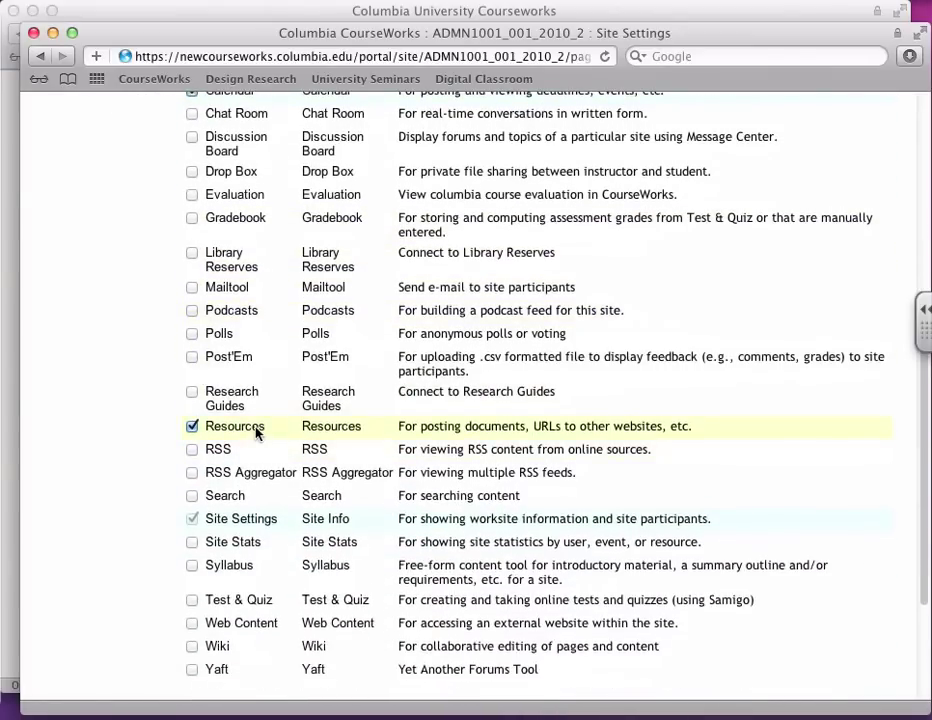
pyautogui.scroll(-3, 258, 431)
pyautogui.scroll(-3, 258, 431)
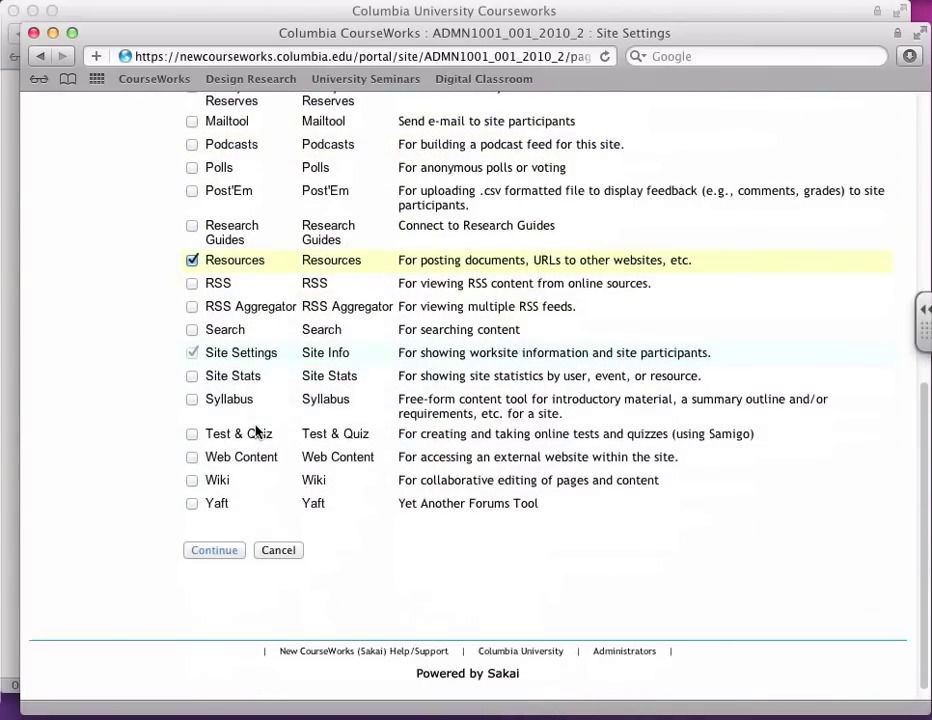
pyautogui.click(192, 399)
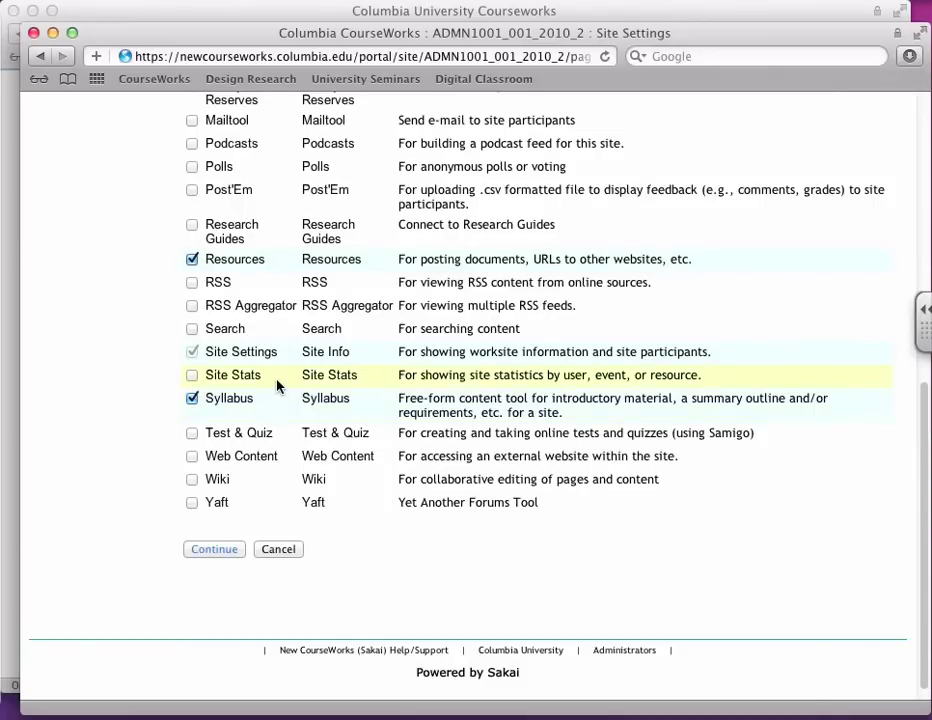
pyautogui.scroll(6, 264, 367)
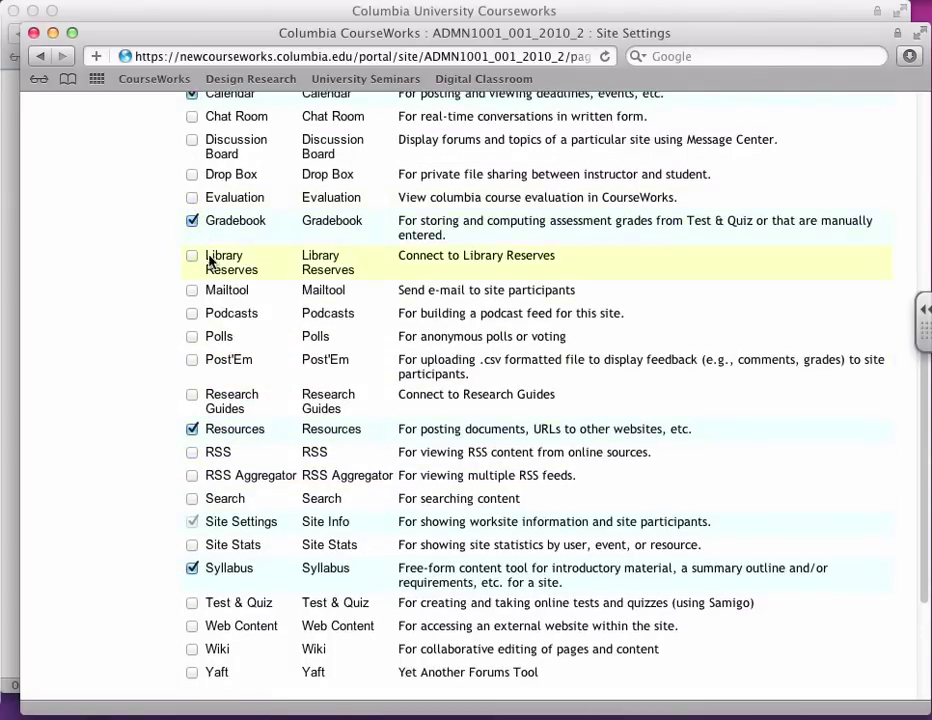
pyautogui.scroll(3, 270, 265)
pyautogui.click(192, 225)
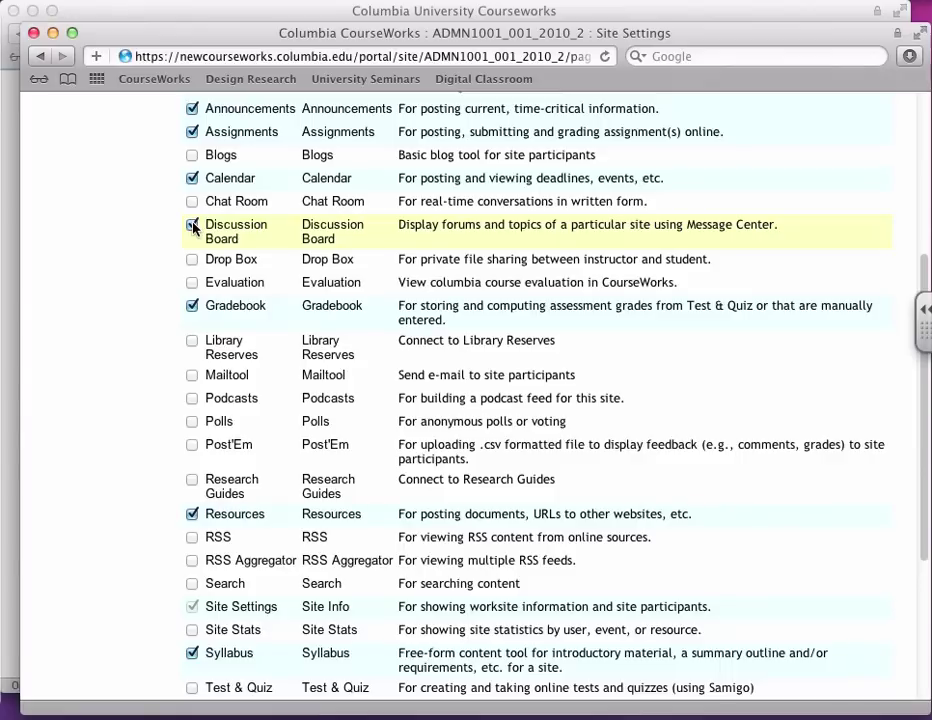
pyautogui.scroll(-4, 260, 290)
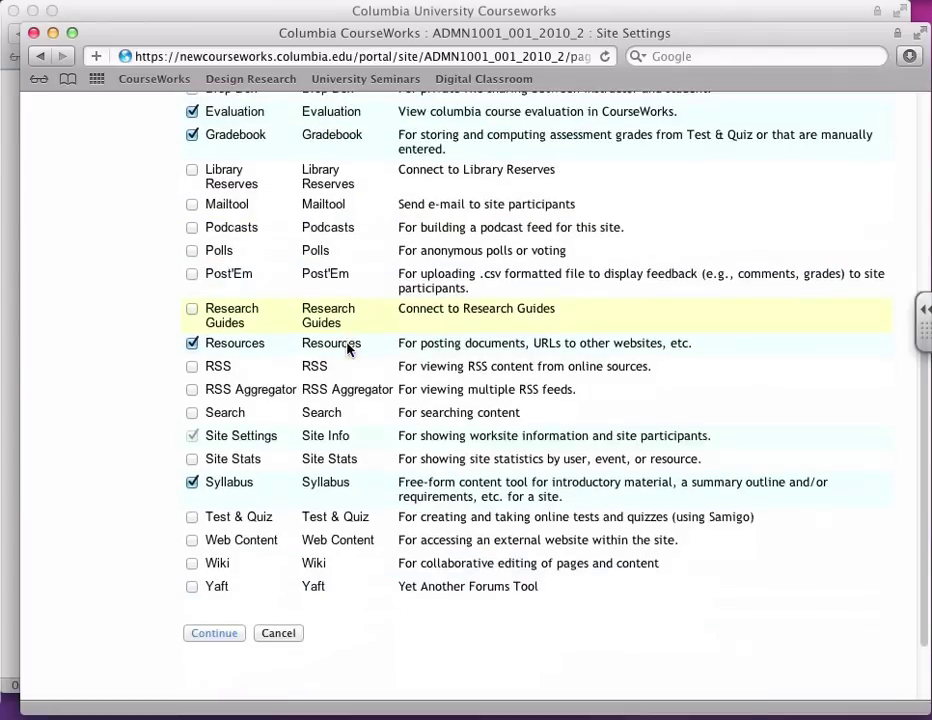
pyautogui.click(200, 635)
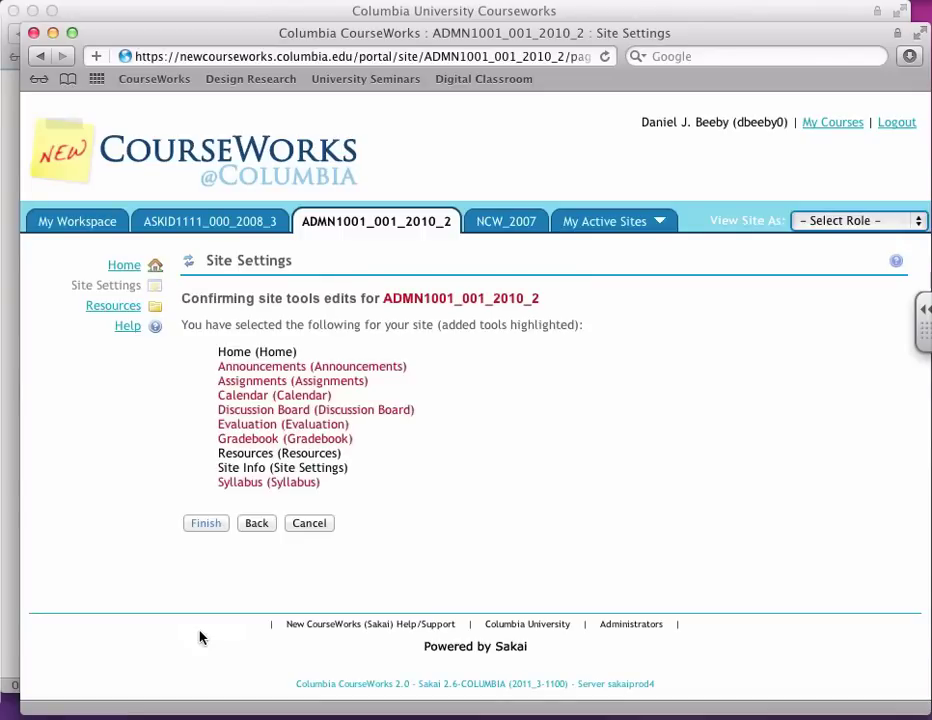
pyautogui.click(203, 526)
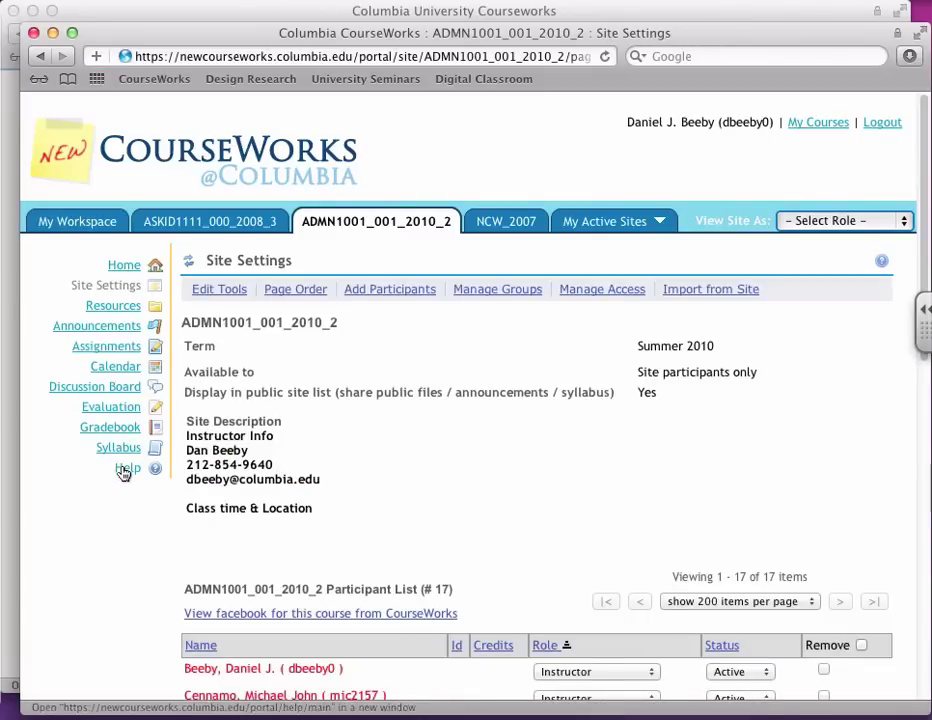
# Step: In Page Order, move Assignments directly below Home and save the new order
pyautogui.click(289, 295)
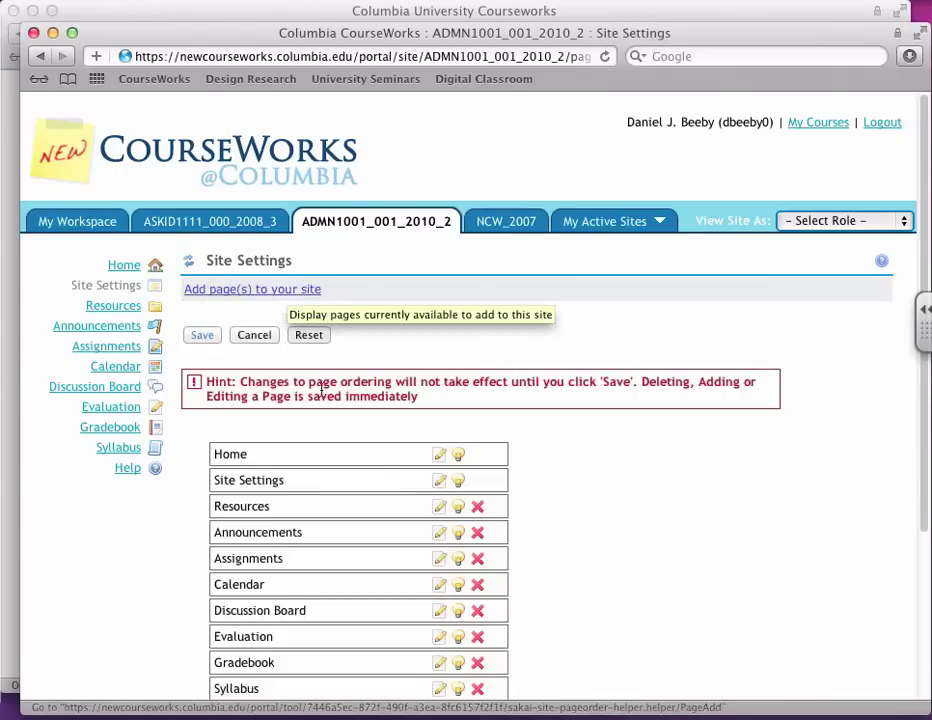
pyautogui.scroll(-1, 378, 478)
pyautogui.scroll(-1, 375, 477)
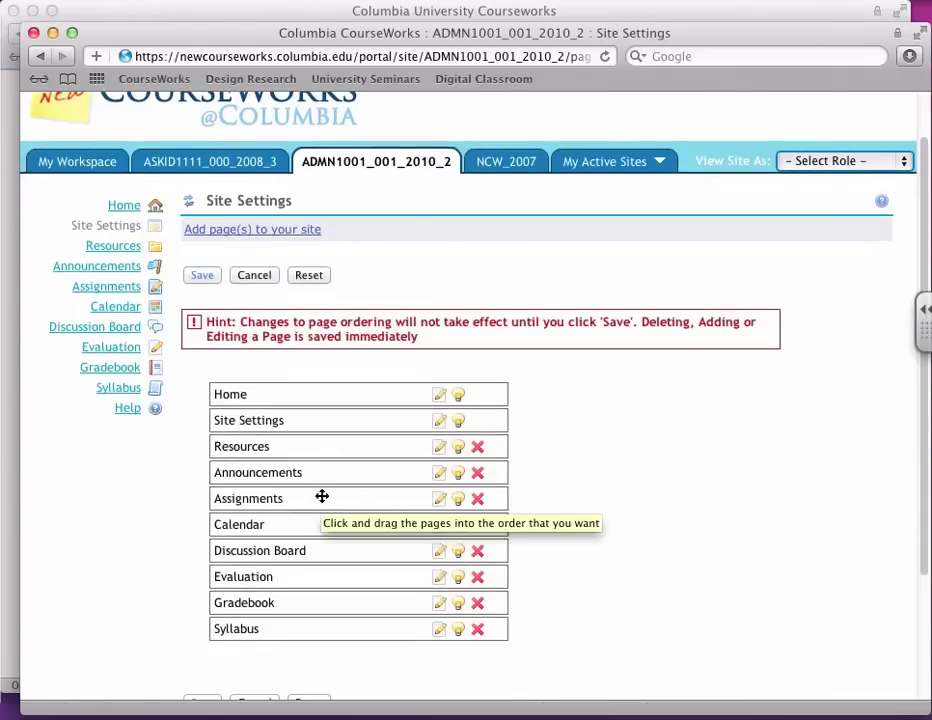
pyautogui.moveTo(321, 494); pyautogui.dragTo(318, 630)
pyautogui.scroll(-3, 140, 630)
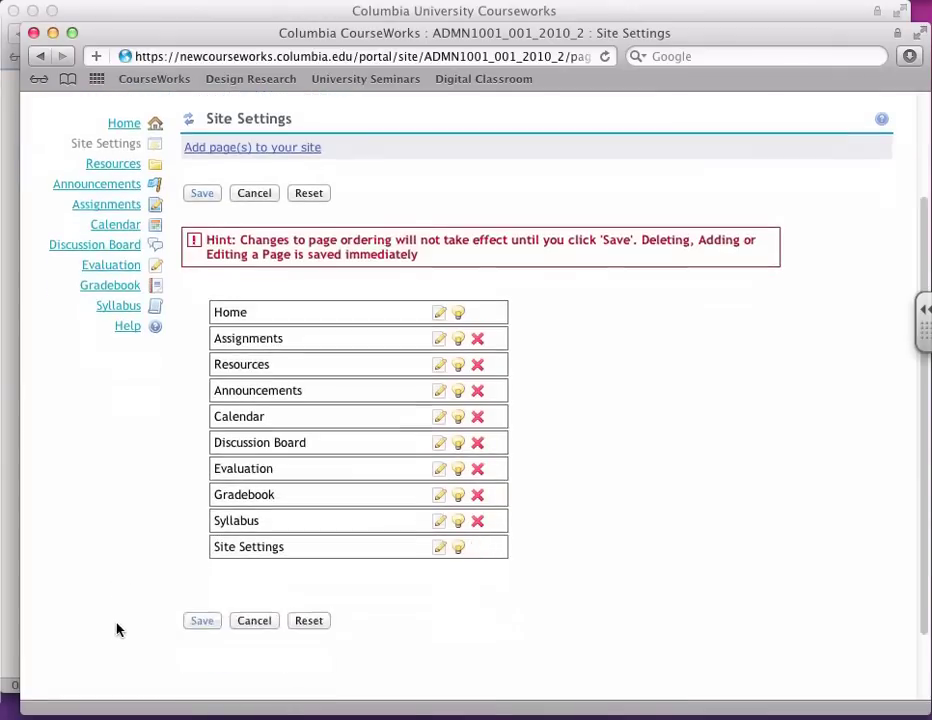
pyautogui.click(205, 577)
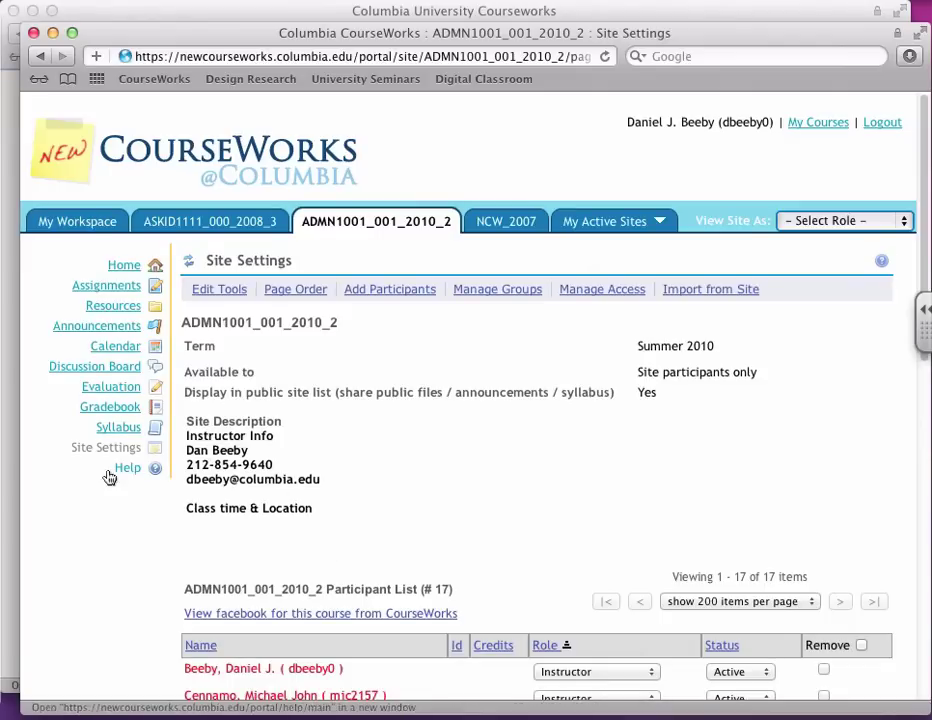
# Step: Add six participants by UNI with the Student role and finish enrolling them
pyautogui.click(363, 292)
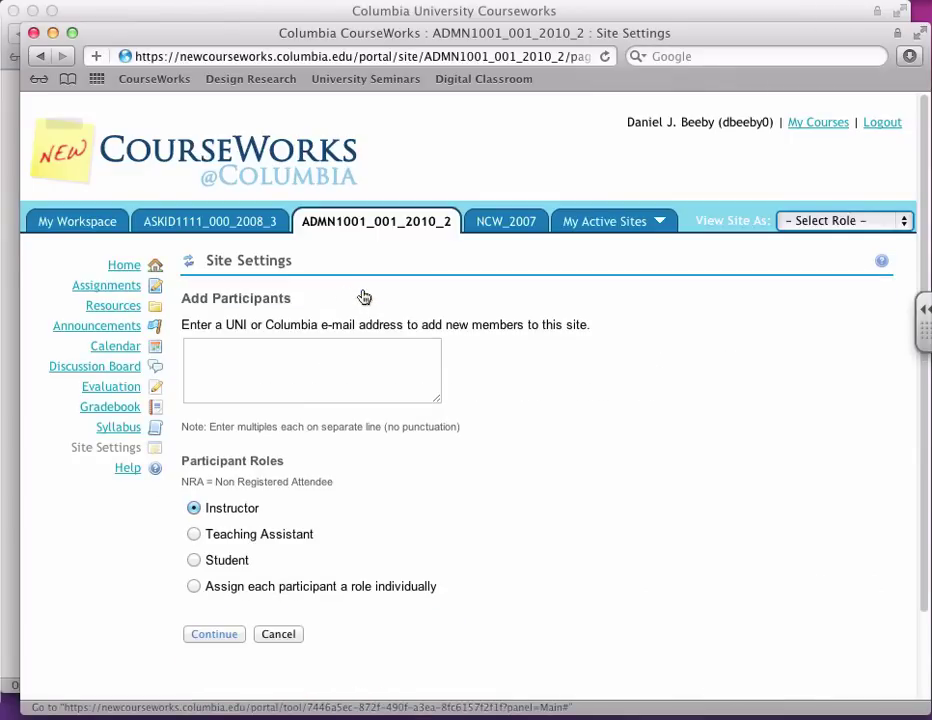
pyautogui.click(189, 262)
pyautogui.scroll(-10, 446, 325)
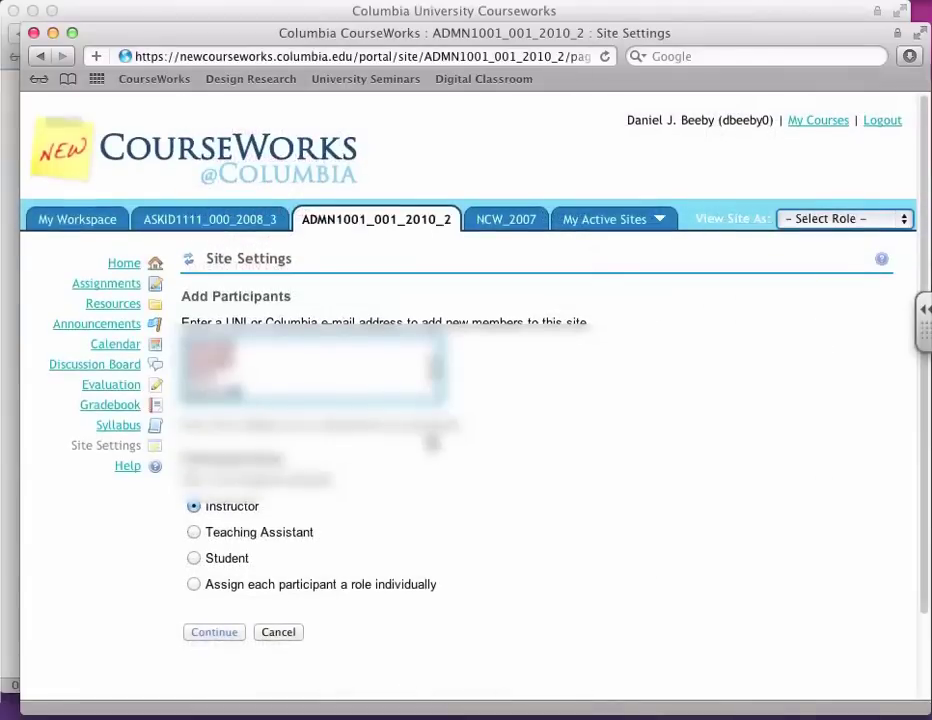
pyautogui.click(194, 559)
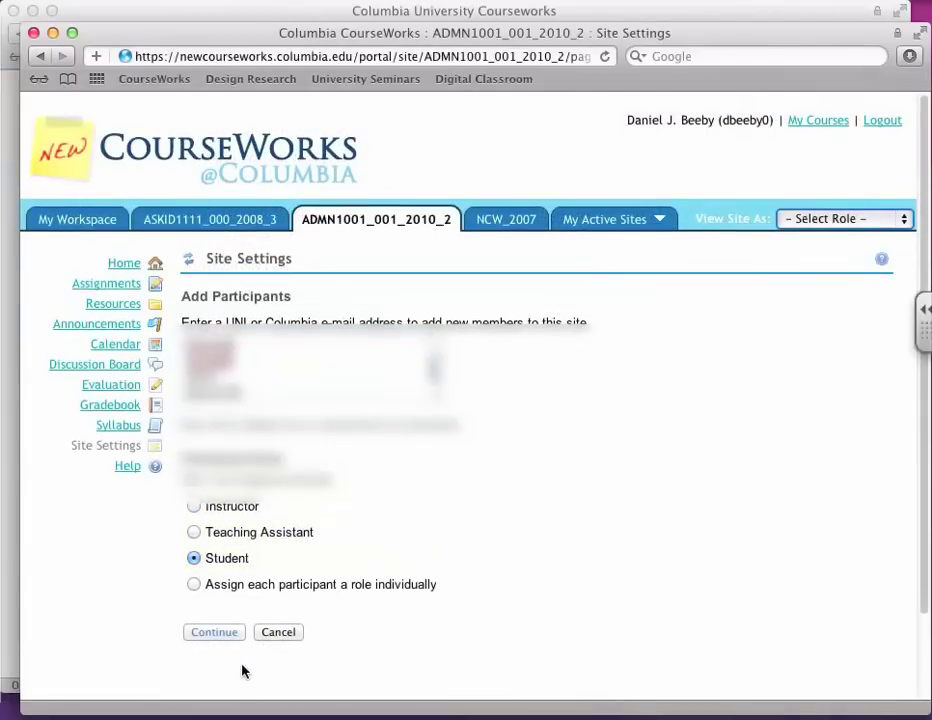
pyautogui.click(212, 634)
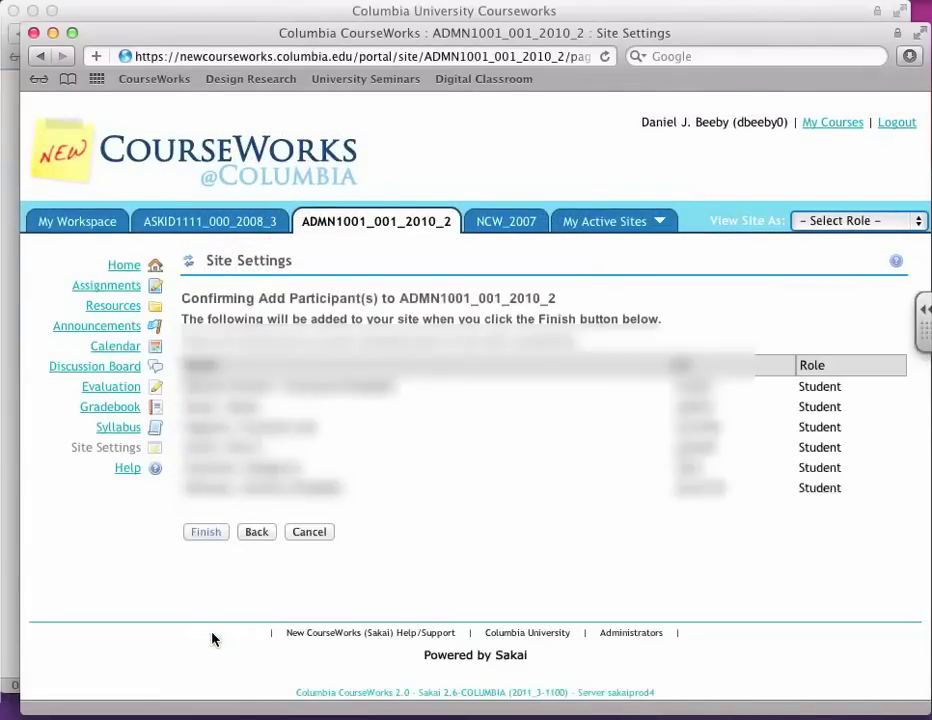
pyautogui.click(204, 532)
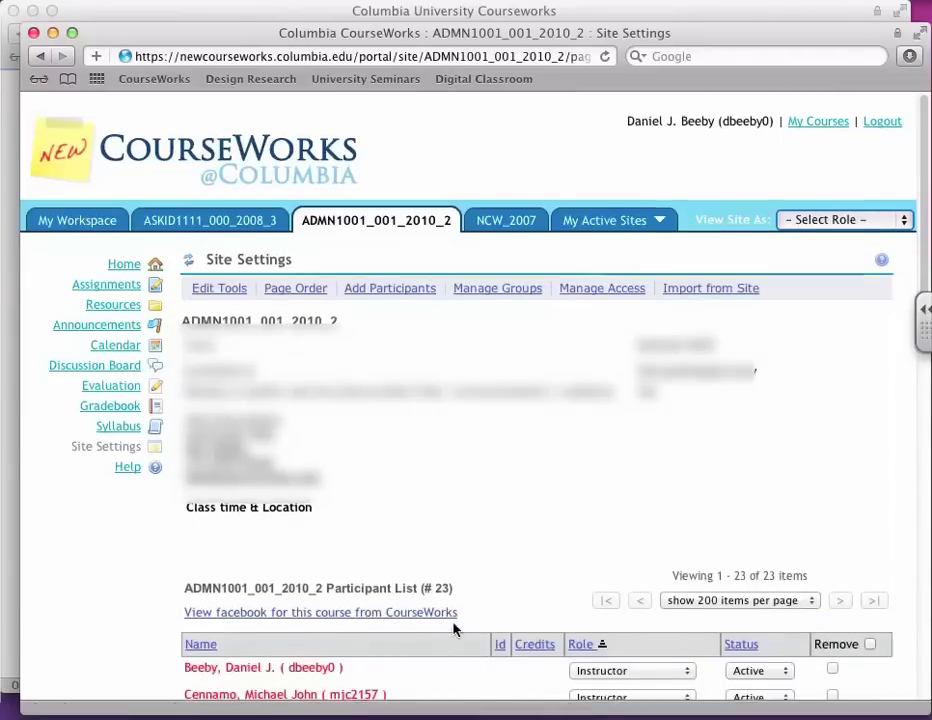
pyautogui.scroll(-10, 466, 628)
pyautogui.scroll(10, 466, 630)
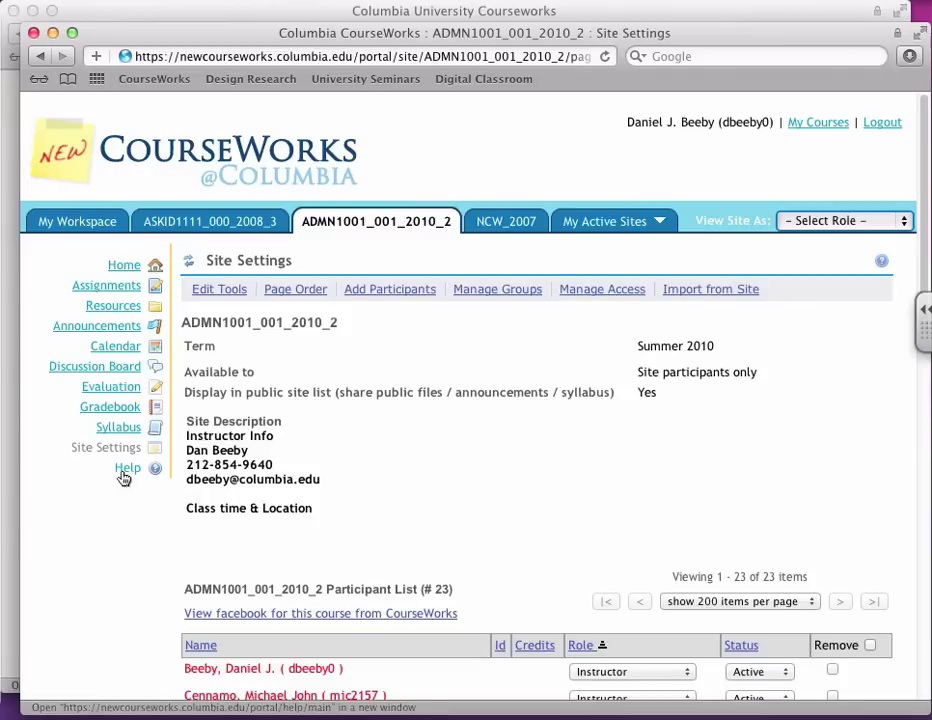
# Step: In Resources, choose Create Folders from the site folder's Add menu
pyautogui.click(104, 306)
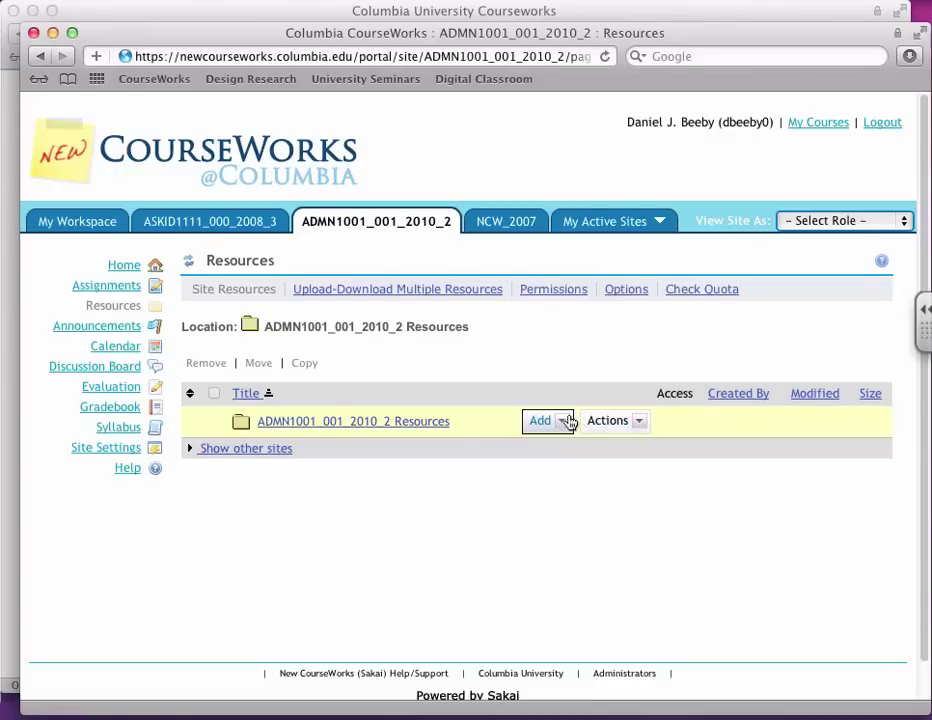
pyautogui.click(557, 422)
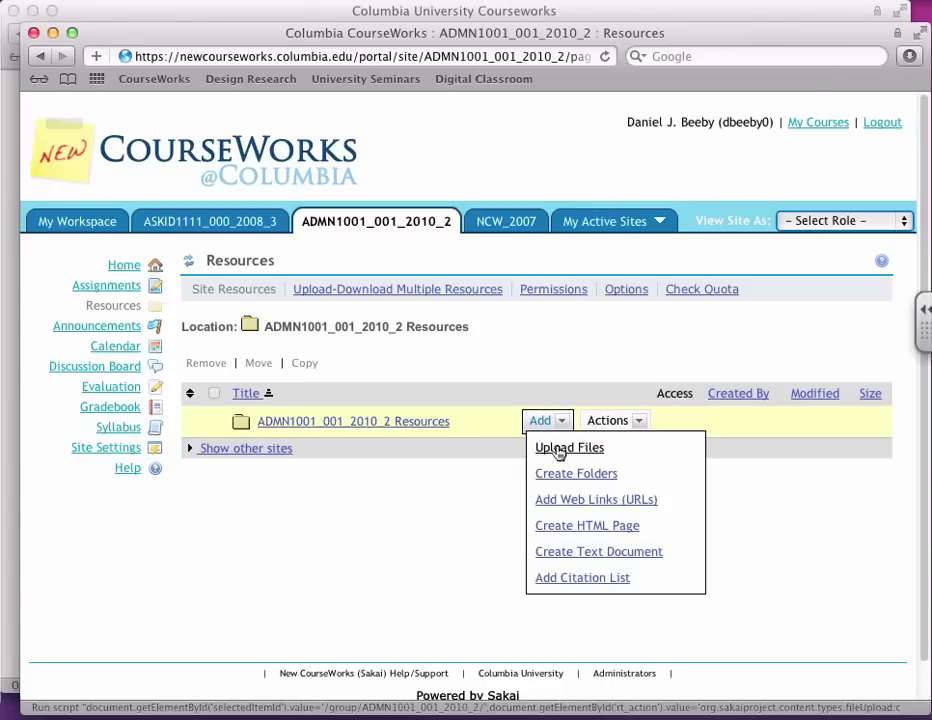
pyautogui.click(566, 476)
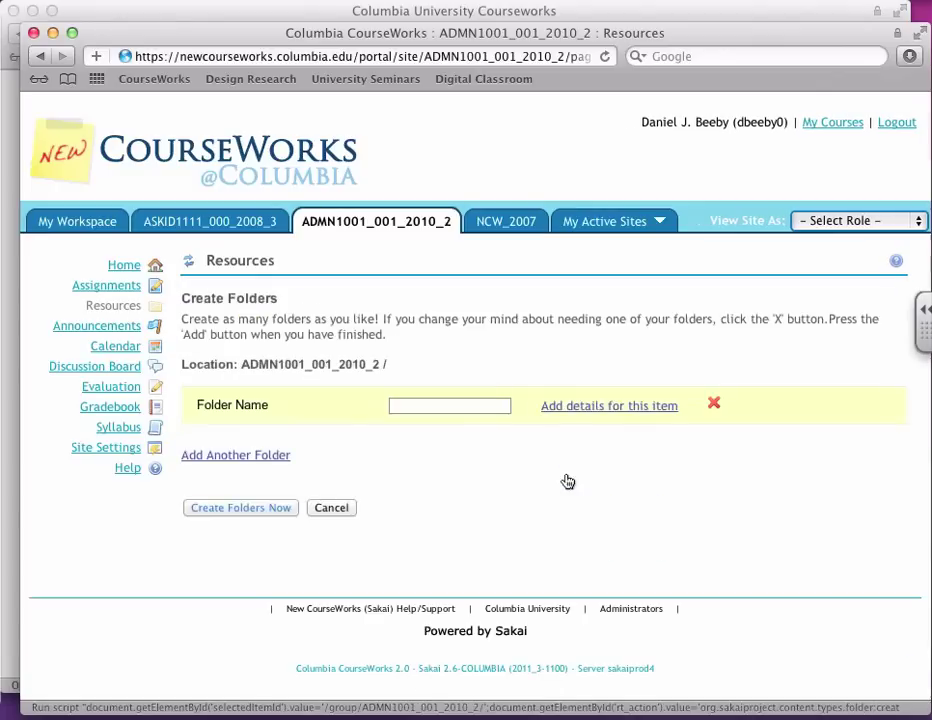
# Step: Create a folder named 'Readings'
pyautogui.click(458, 405)
pyautogui.write('Re')
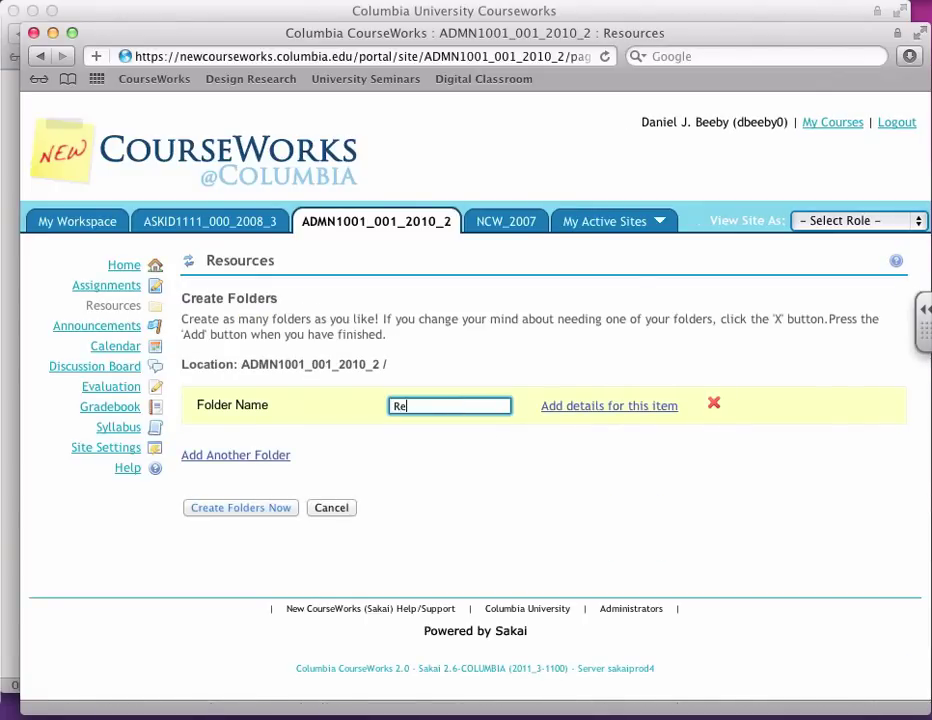
pyautogui.write('adings')
pyautogui.click(237, 507)
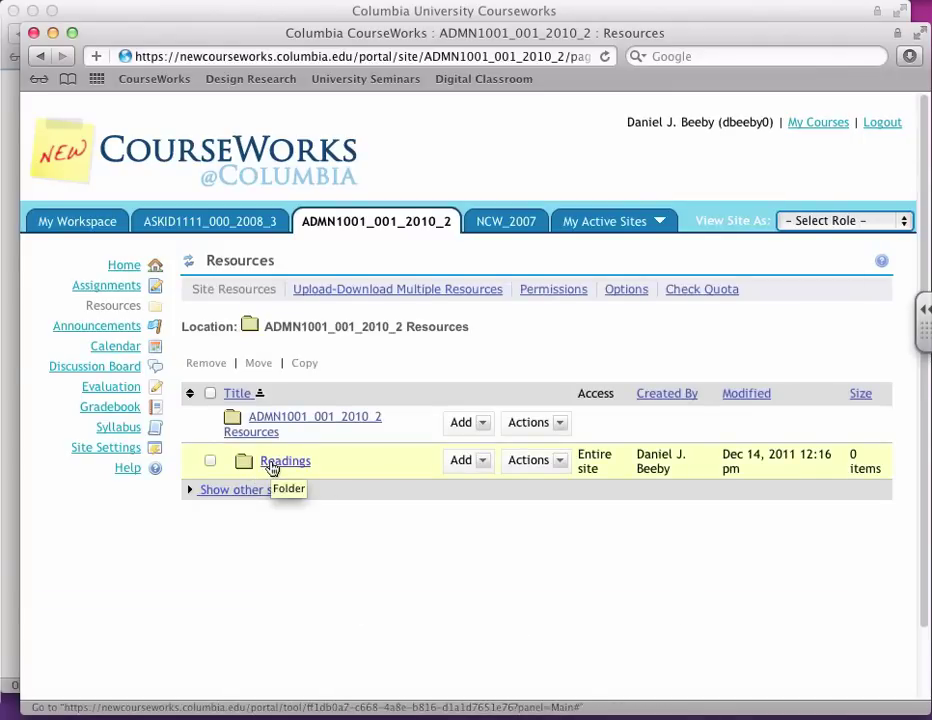
# Step: Create a second top-level folder named 'Workshop files'
pyautogui.click(465, 424)
pyautogui.click(470, 476)
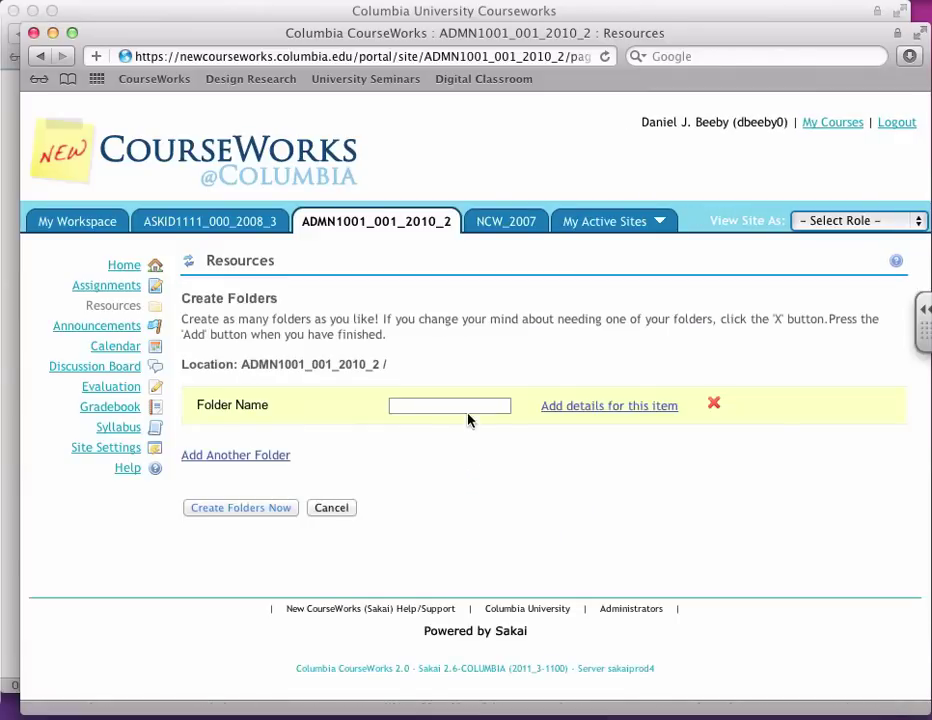
pyautogui.click(467, 410)
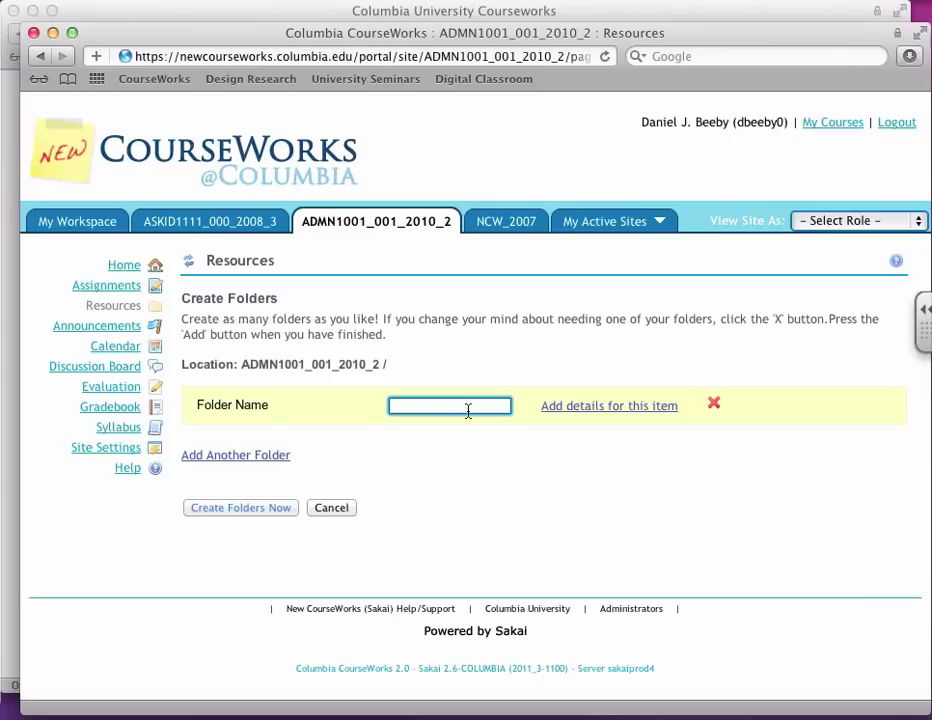
pyautogui.write('Workshop files')
pyautogui.click(237, 509)
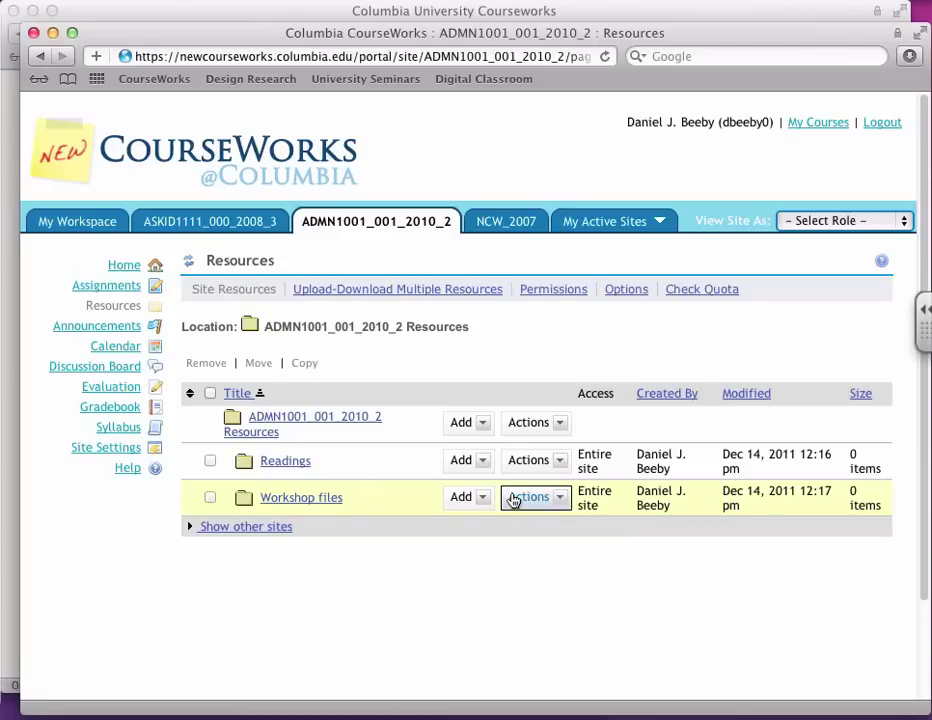
# Step: Grant Students new, revise.own and delete.own permissions on the Workshop files folder and save
pyautogui.click(546, 503)
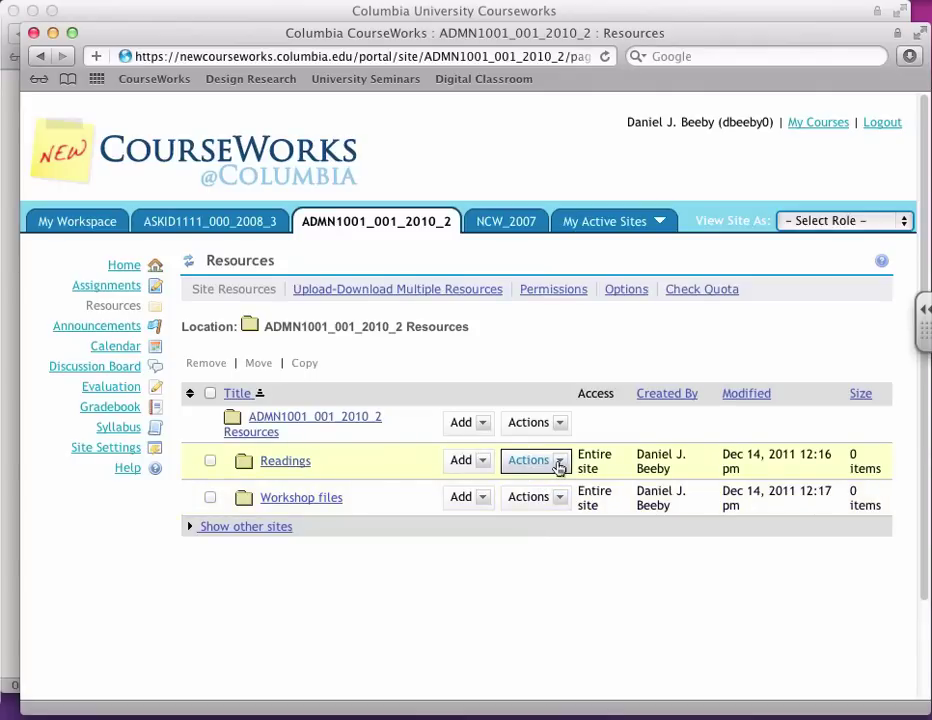
pyautogui.click(558, 467)
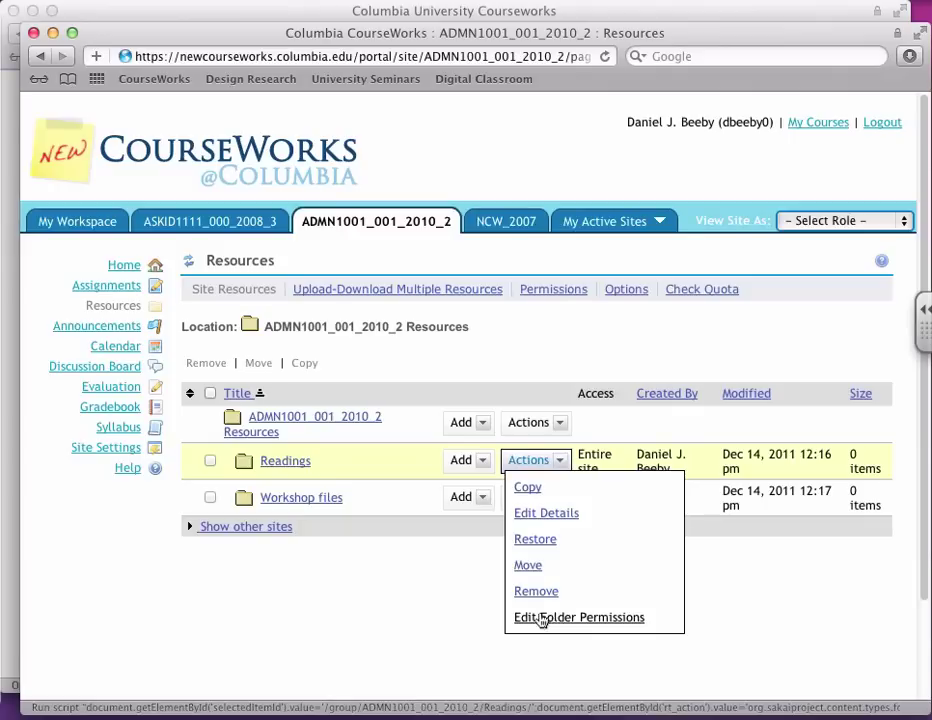
pyautogui.click(555, 497)
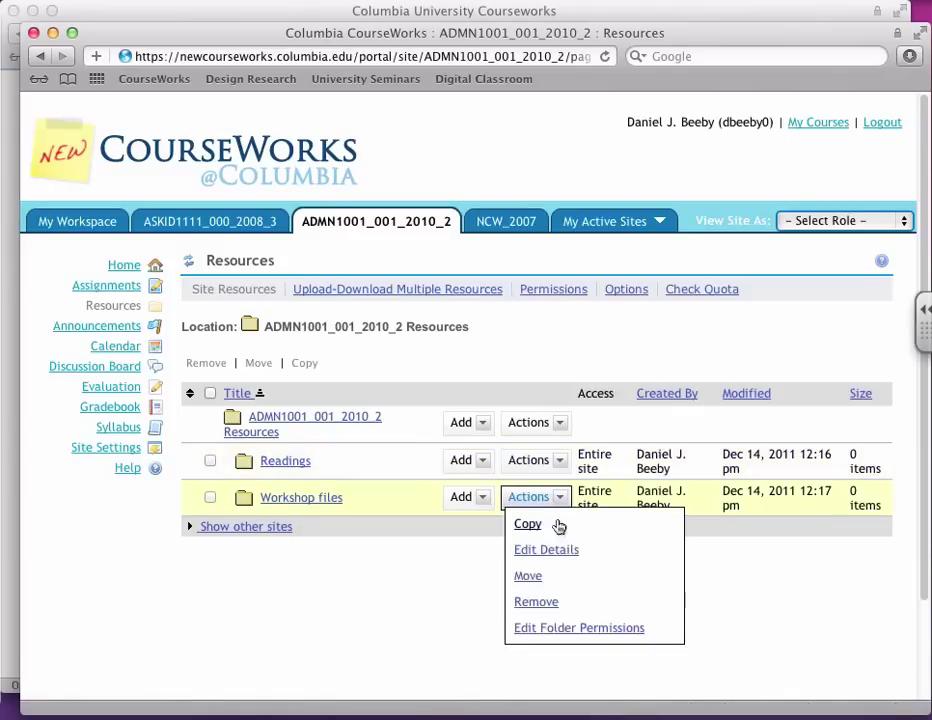
pyautogui.click(562, 630)
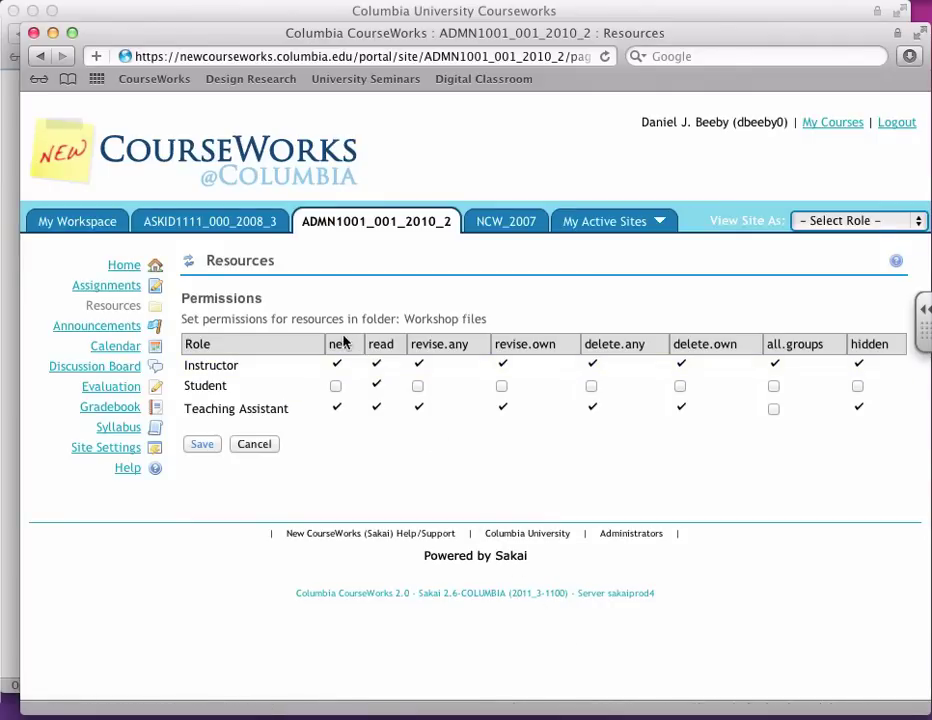
pyautogui.click(336, 387)
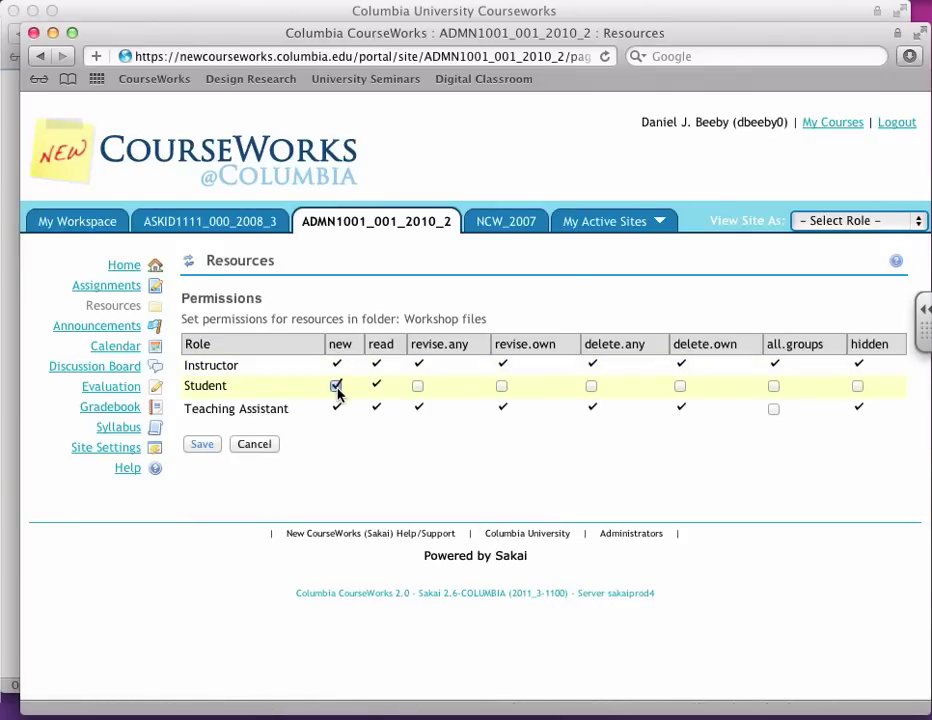
pyautogui.click(502, 387)
pyautogui.click(680, 388)
pyautogui.click(202, 444)
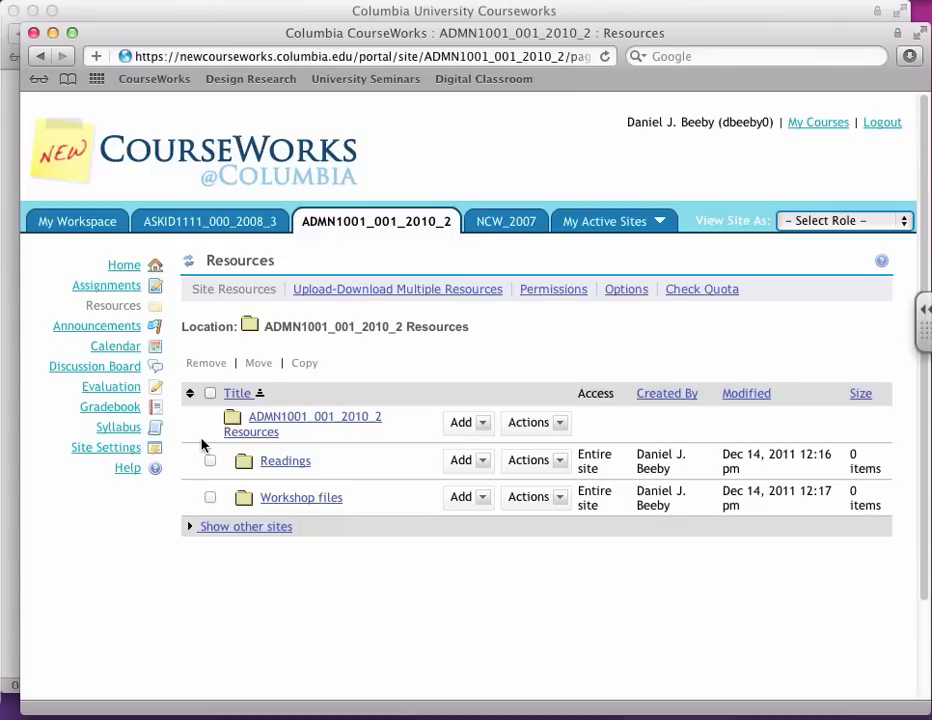
# Step: Upload Reading 1.pdf from Desktop > Sakai Files > Readings into the site's Readings folder
pyautogui.click(462, 461)
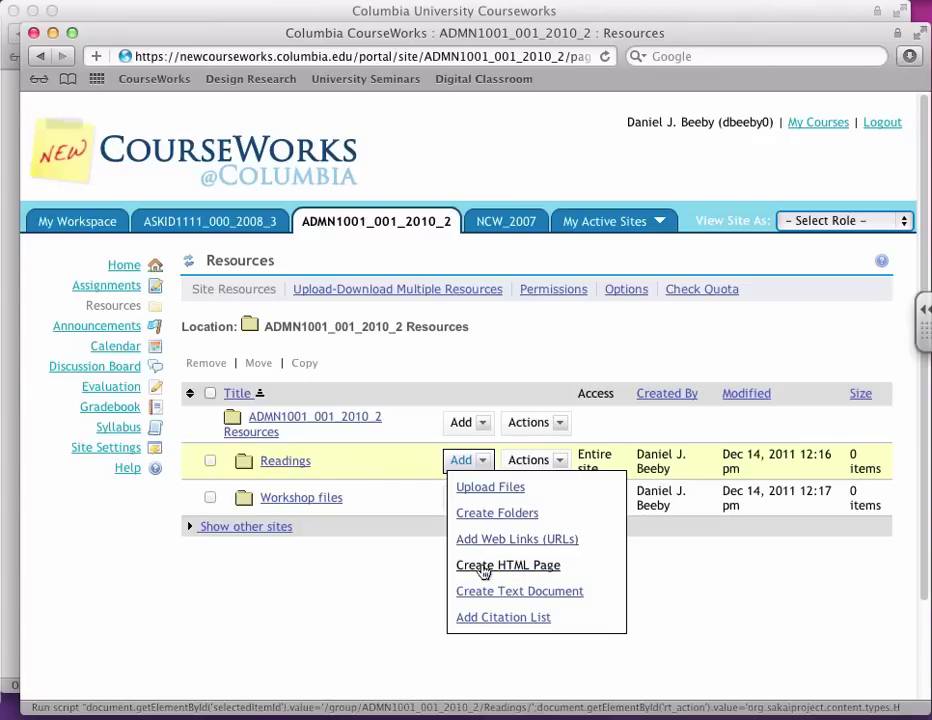
pyautogui.click(478, 488)
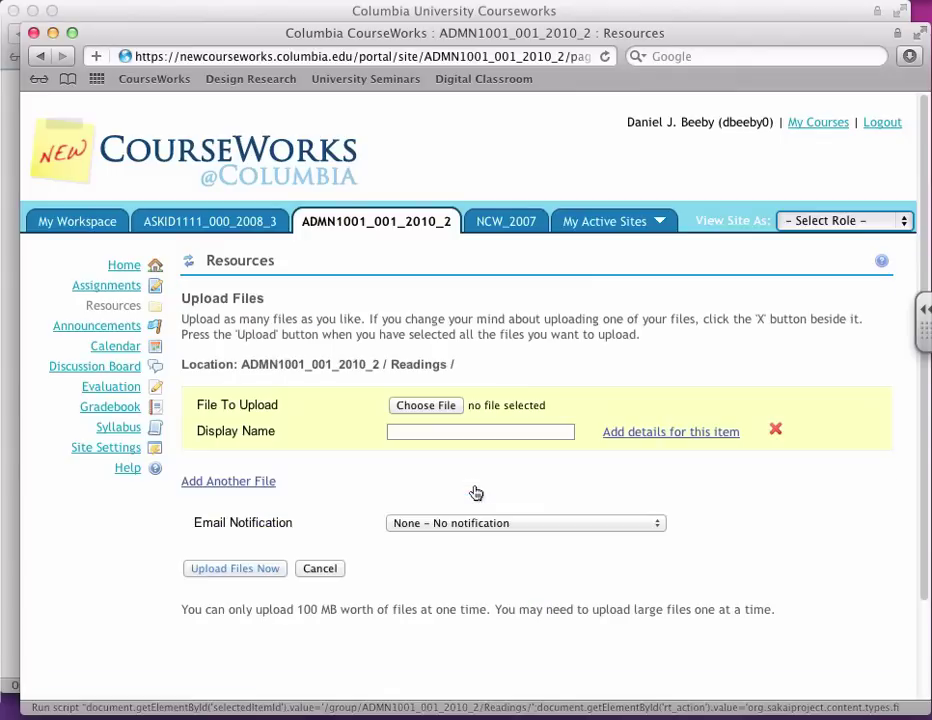
pyautogui.click(426, 406)
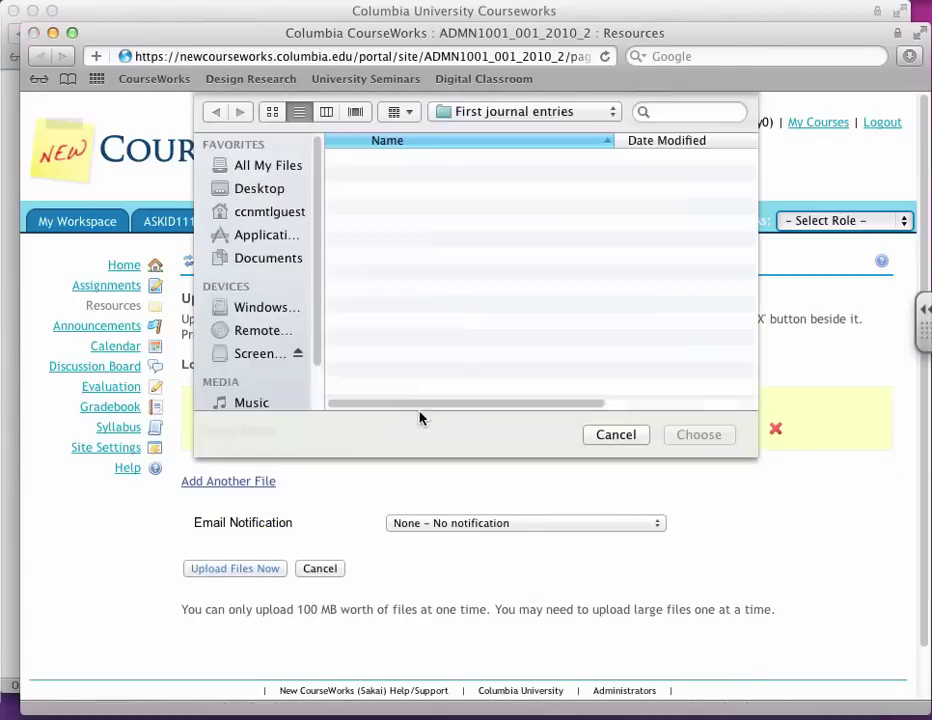
pyautogui.click(250, 192)
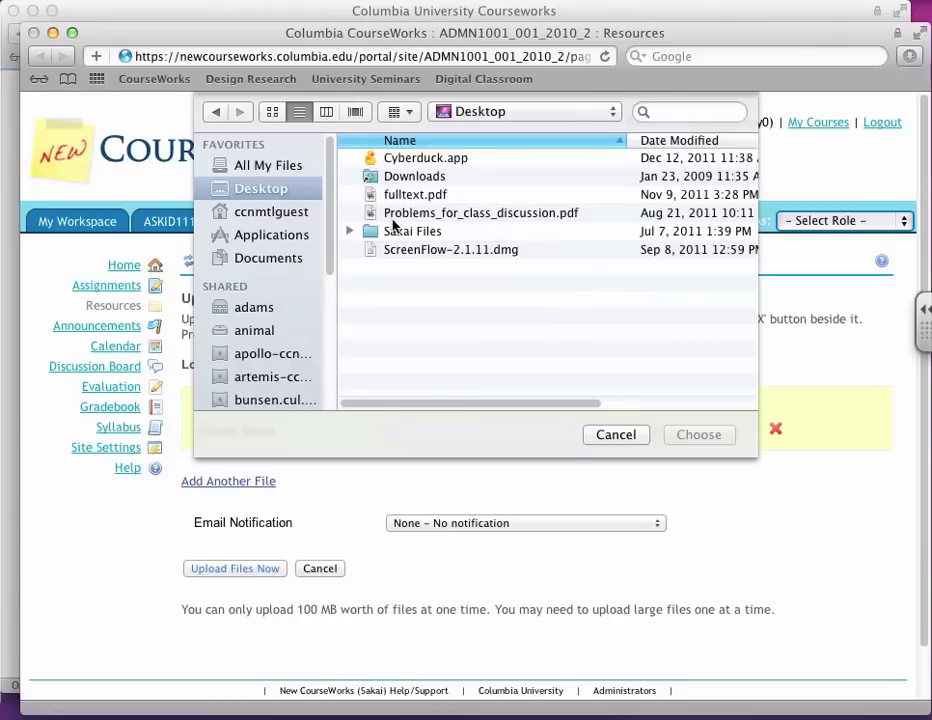
pyautogui.press('super+shift+a')
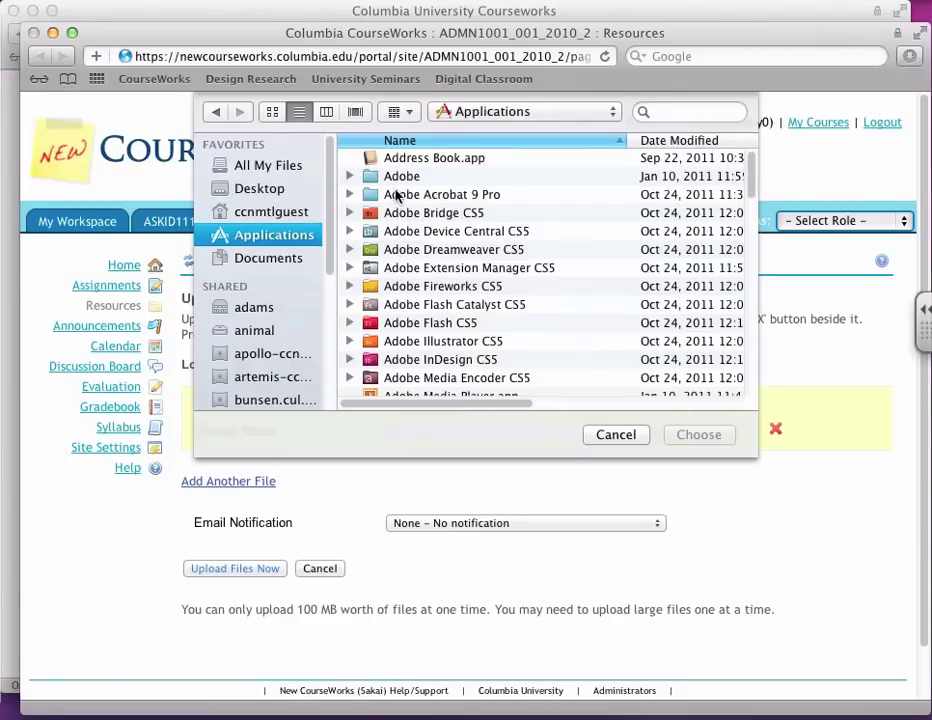
pyautogui.click(216, 112)
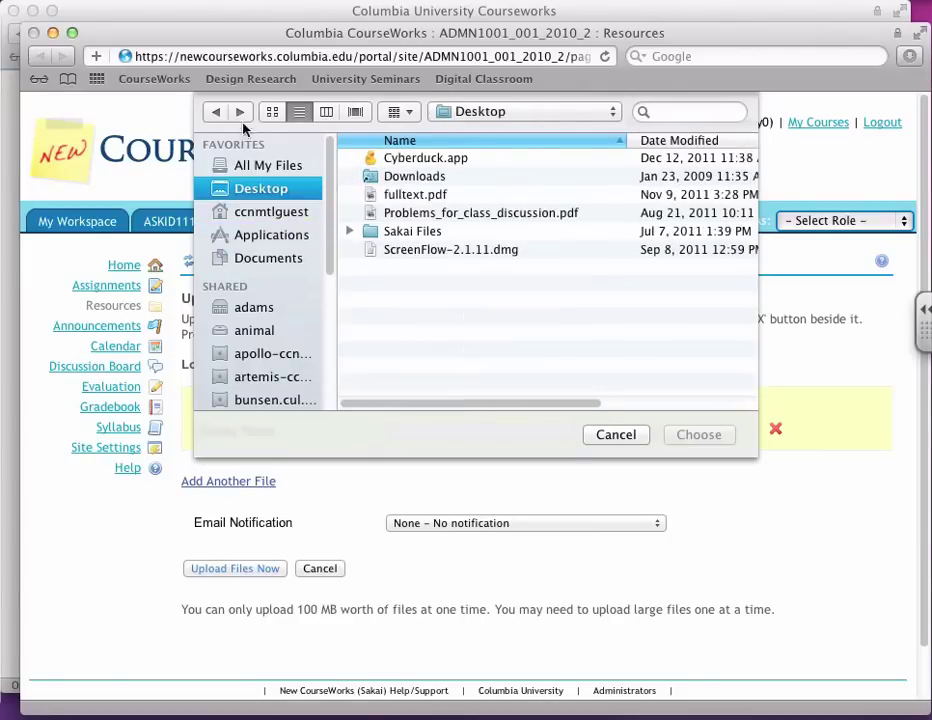
pyautogui.doubleClick(393, 232)
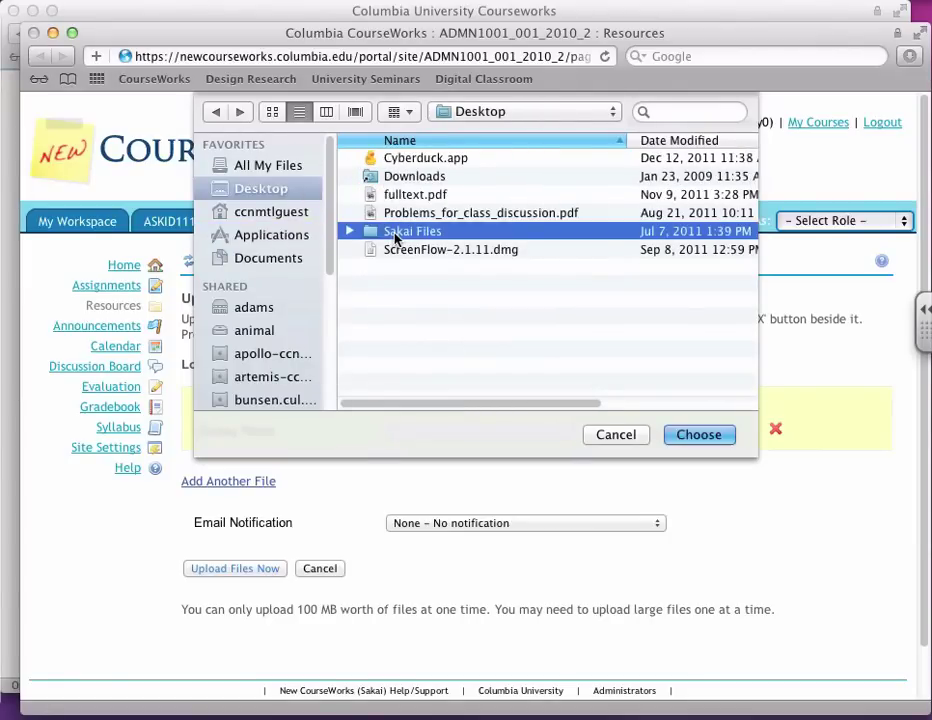
pyautogui.doubleClick(398, 196)
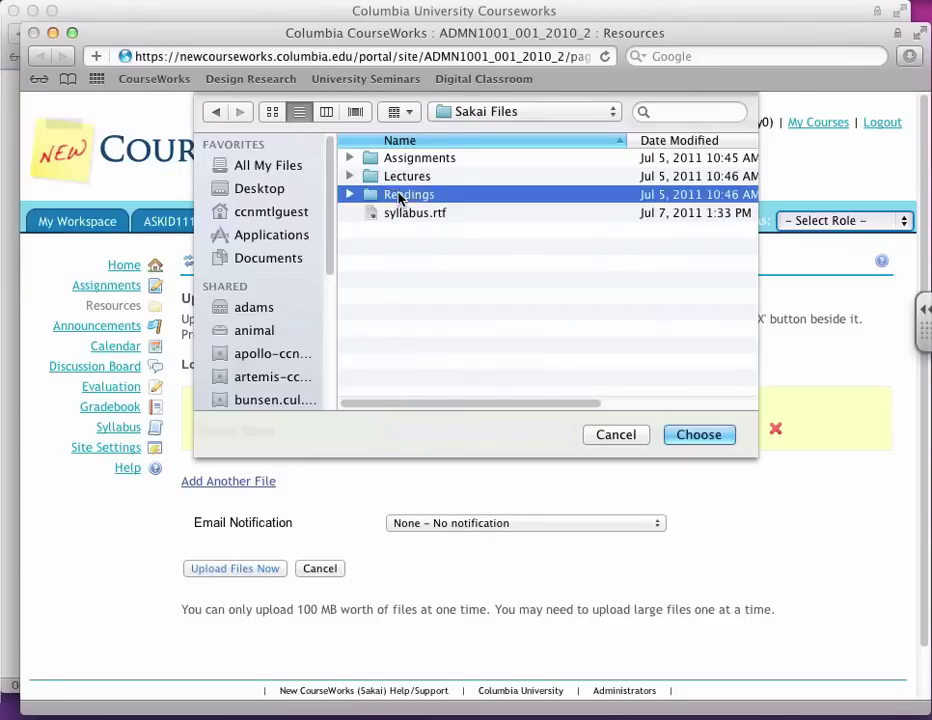
pyautogui.doubleClick(398, 163)
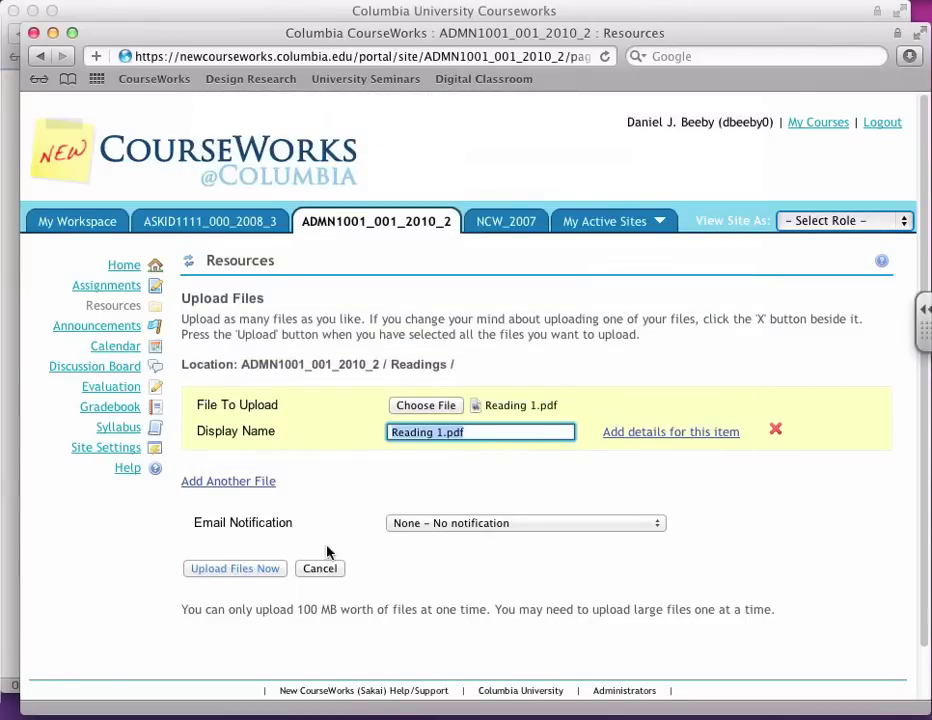
pyautogui.click(257, 572)
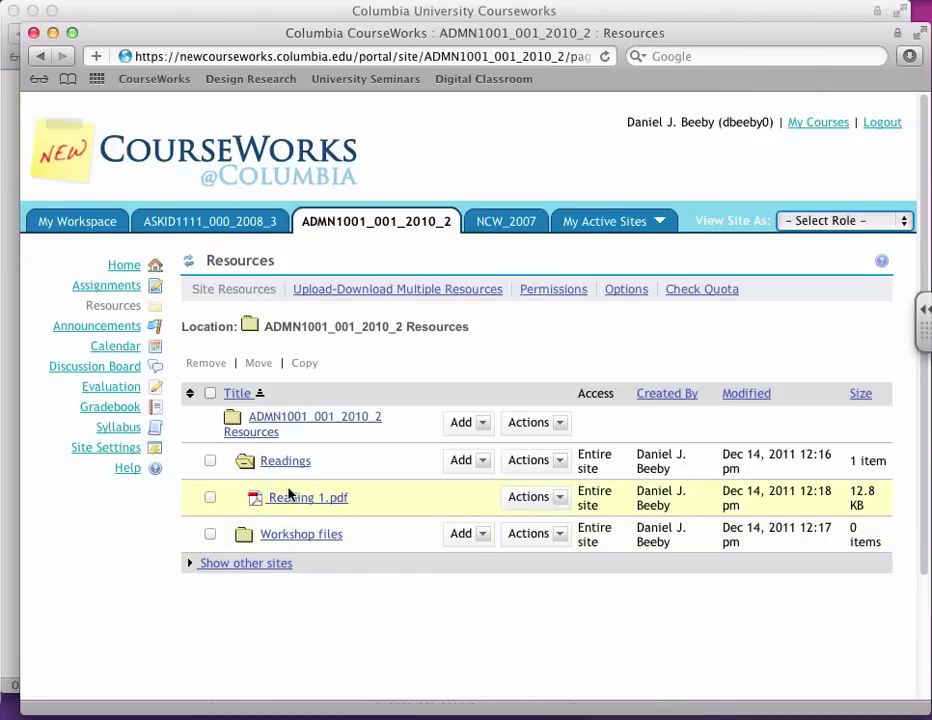
# Step: Open Reading 1.pdf's details and copy its web address
pyautogui.click(543, 500)
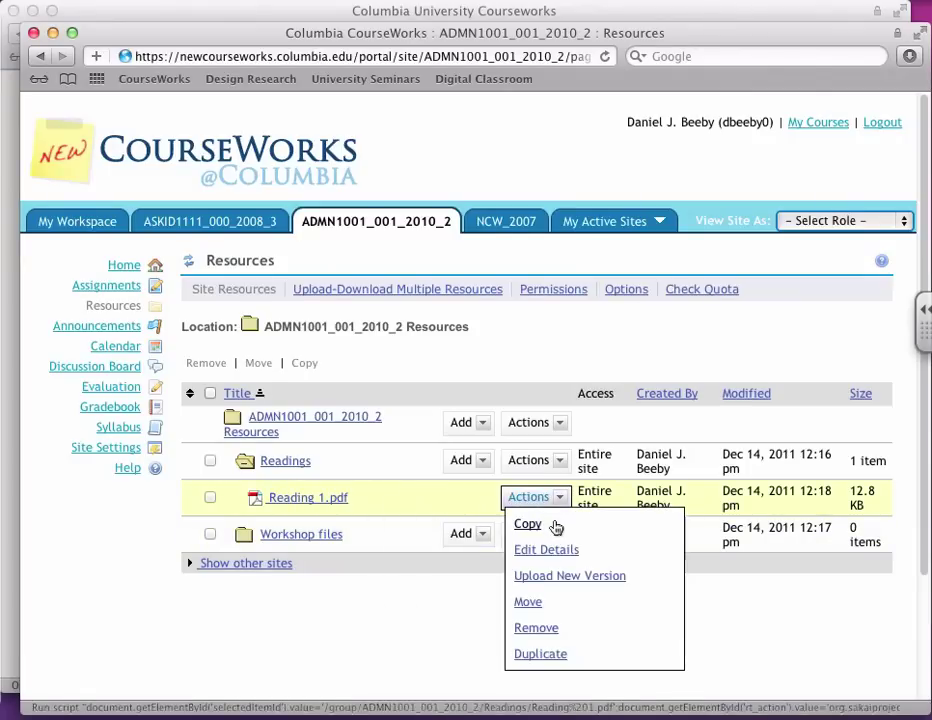
pyautogui.click(556, 550)
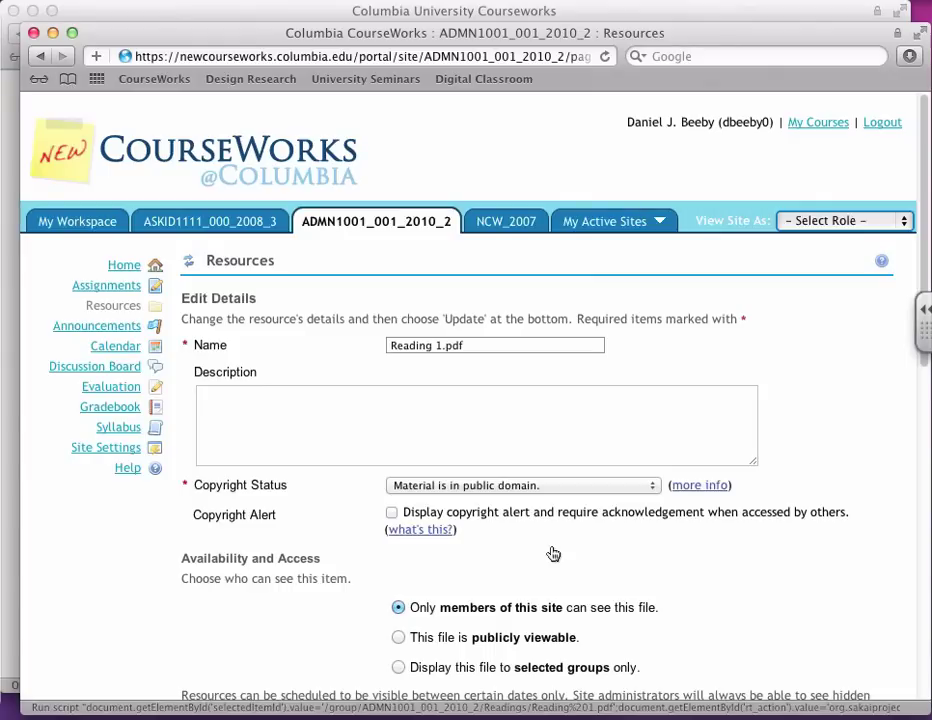
pyautogui.scroll(-3, 527, 476)
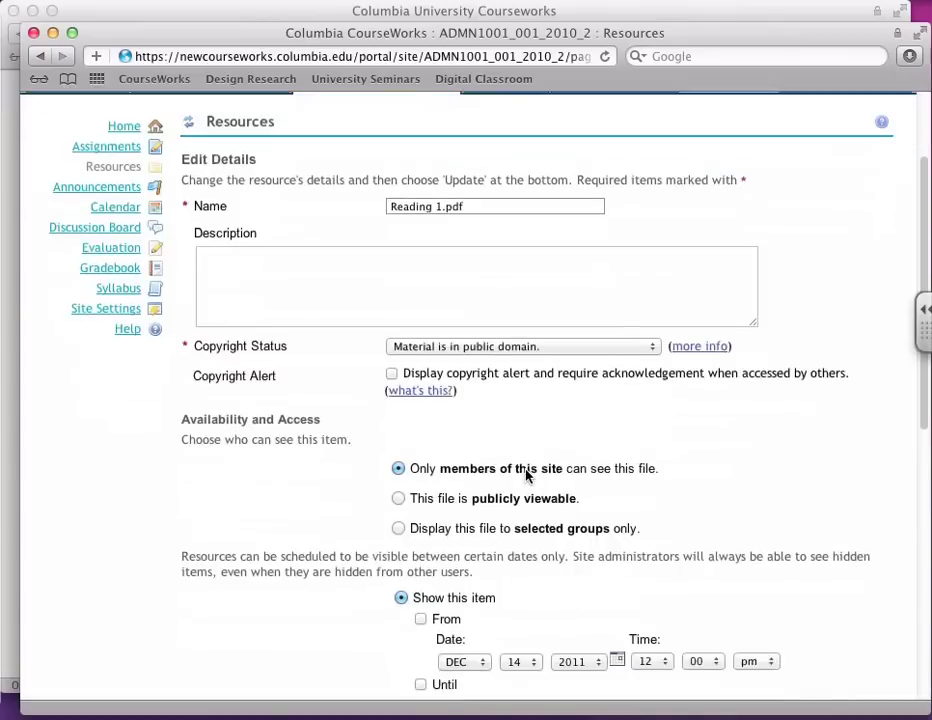
pyautogui.scroll(-1, 527, 476)
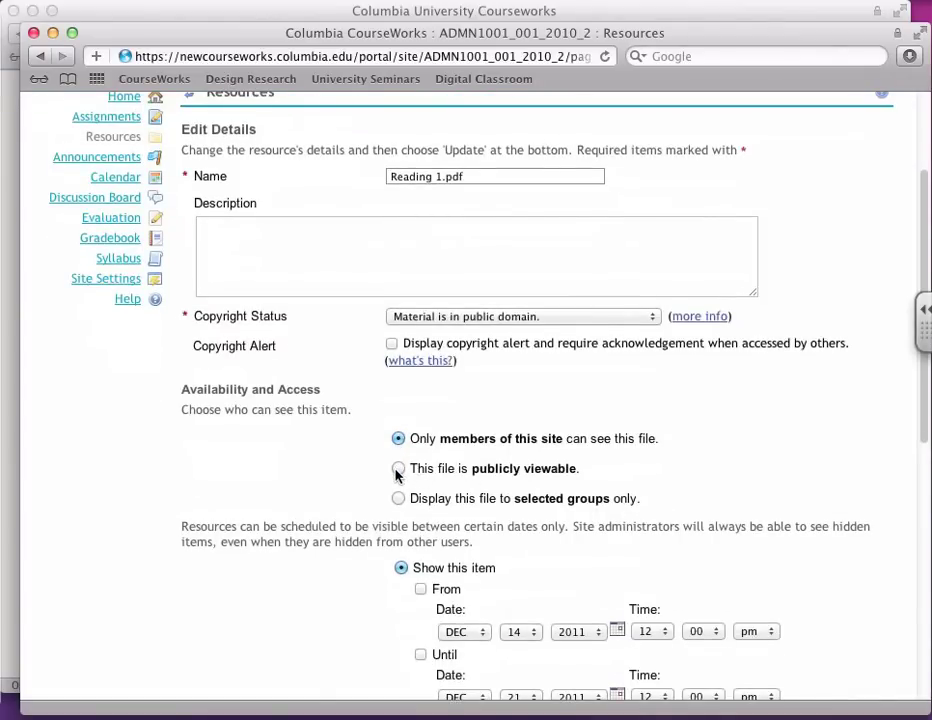
pyautogui.scroll(-7, 397, 476)
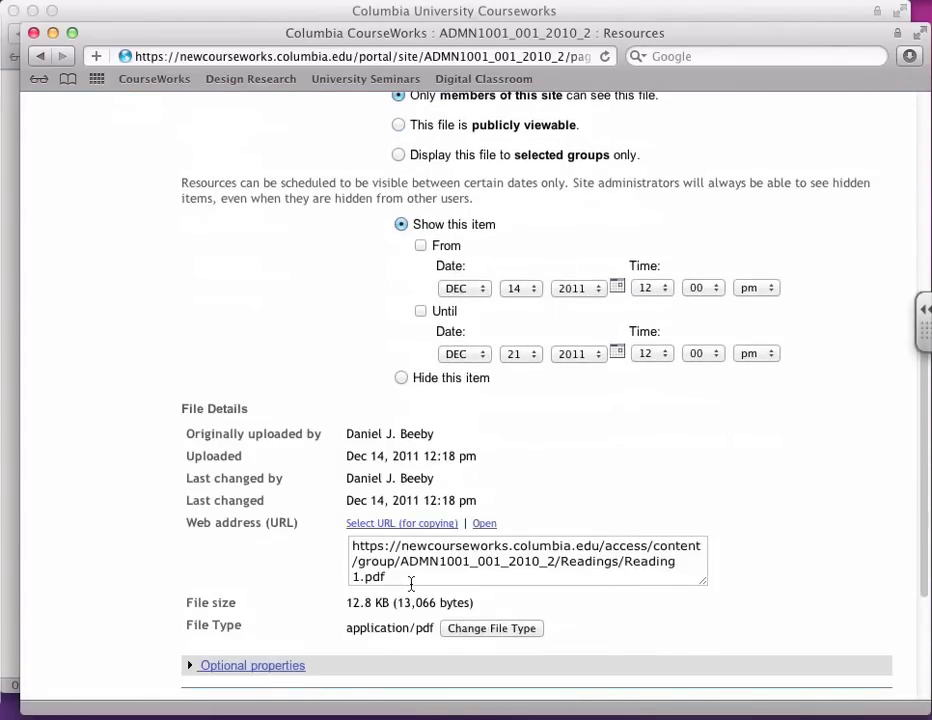
pyautogui.moveTo(412, 584); pyautogui.dragTo(333, 547)
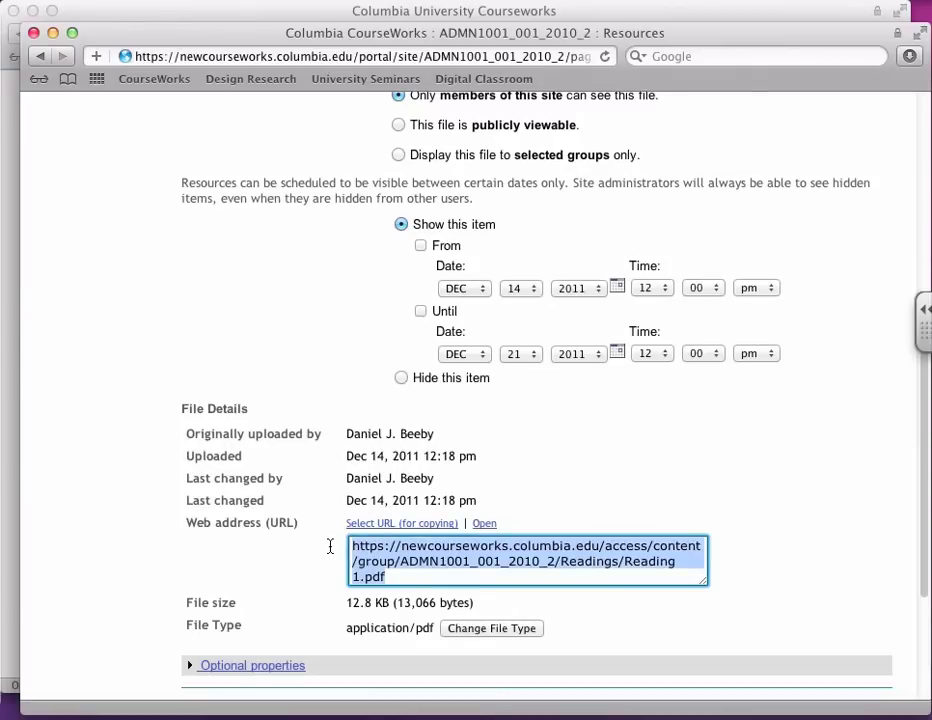
pyautogui.rightClick(467, 566)
pyautogui.click(490, 543)
# Step: Make Reading 1.pdf publicly viewable, keep email notification at None, and update
pyautogui.scroll(5, 418, 528)
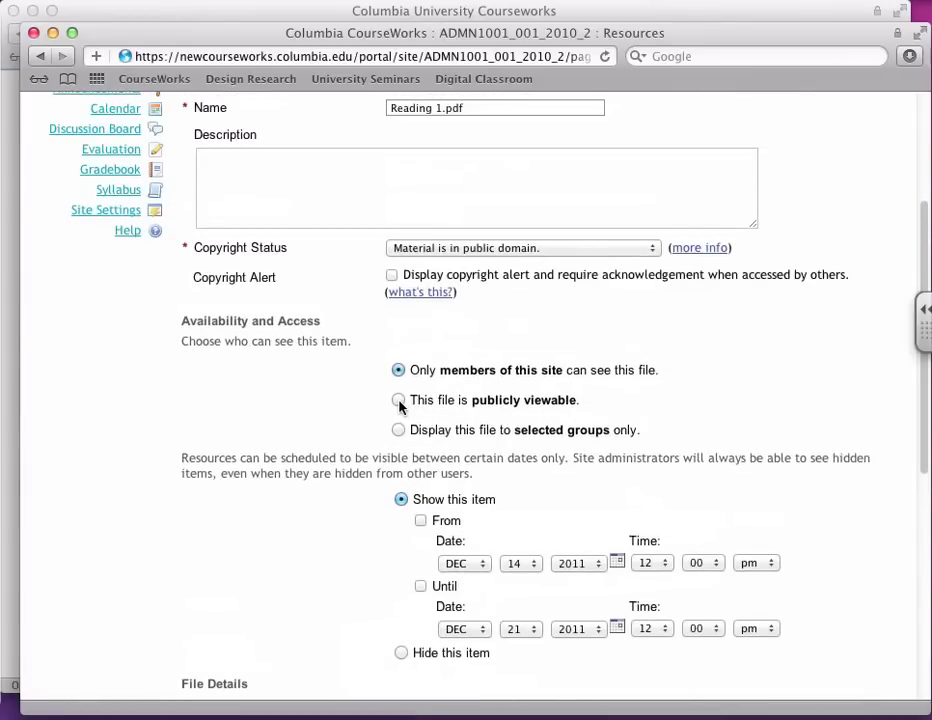
pyautogui.click(398, 400)
pyautogui.scroll(-3, 285, 502)
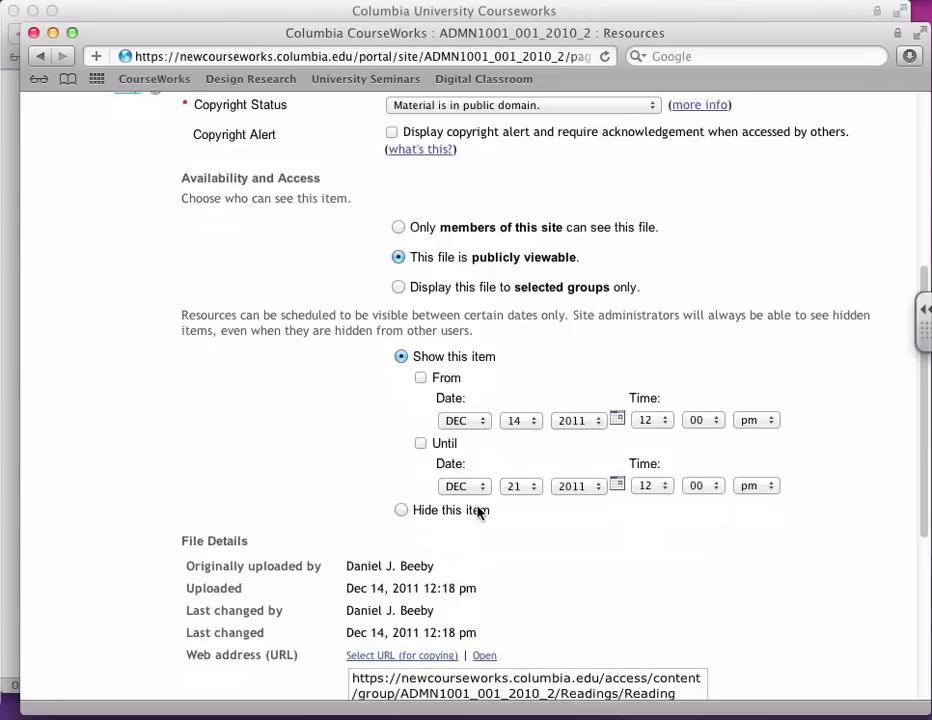
pyautogui.scroll(-1, 478, 512)
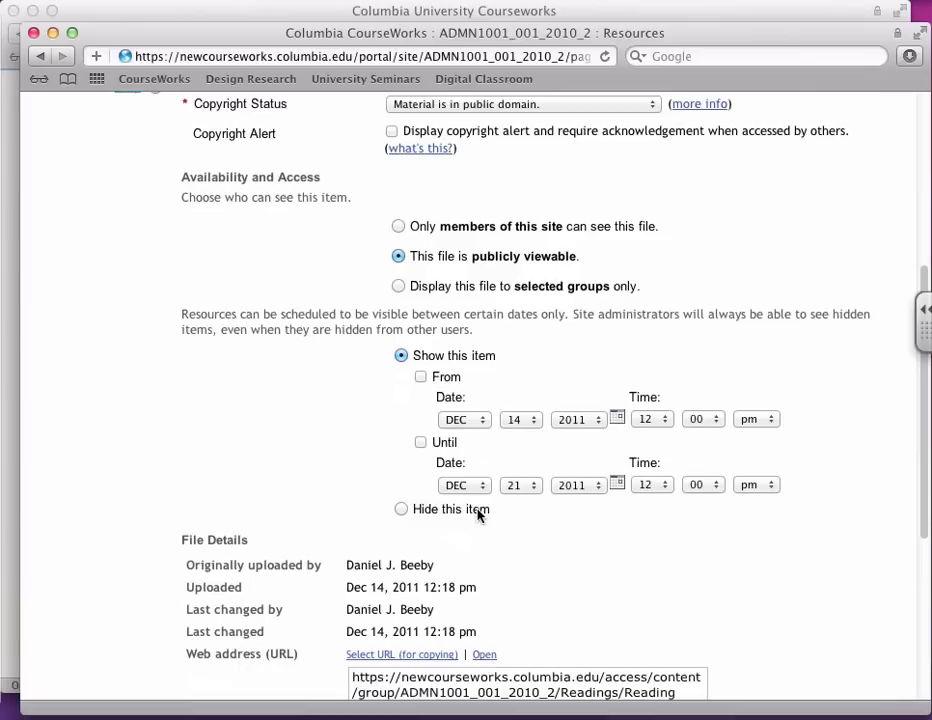
pyautogui.scroll(-1, 478, 512)
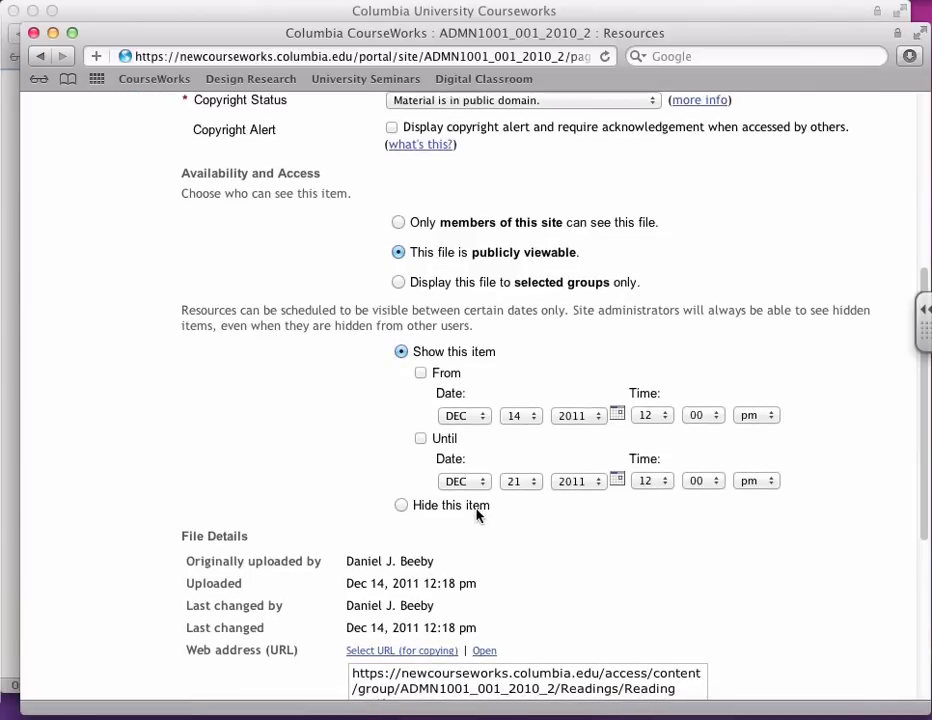
pyautogui.scroll(-8, 478, 514)
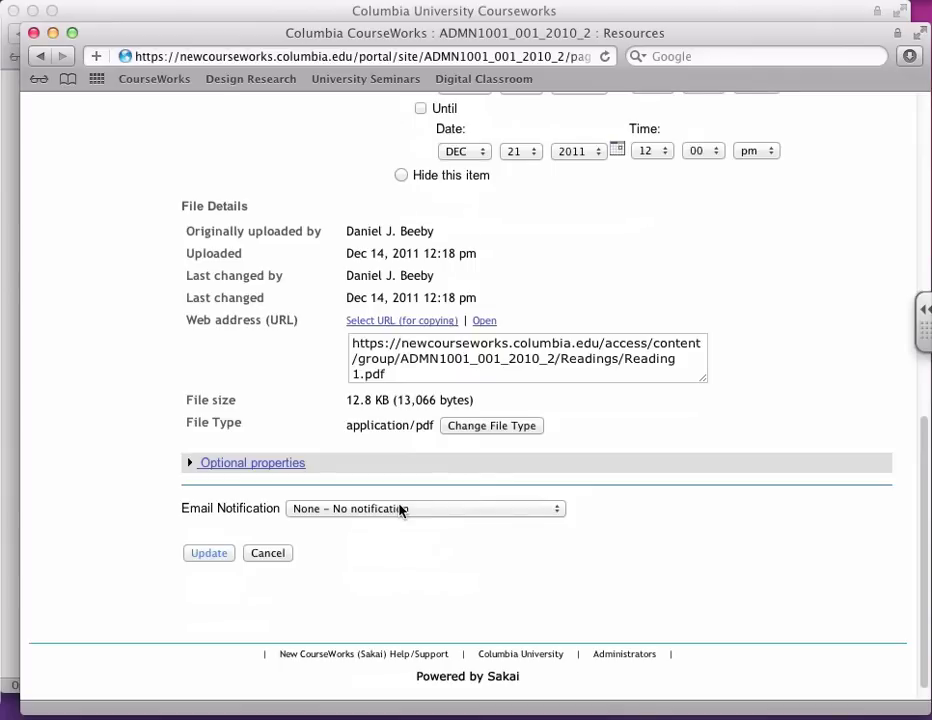
pyautogui.click(400, 509)
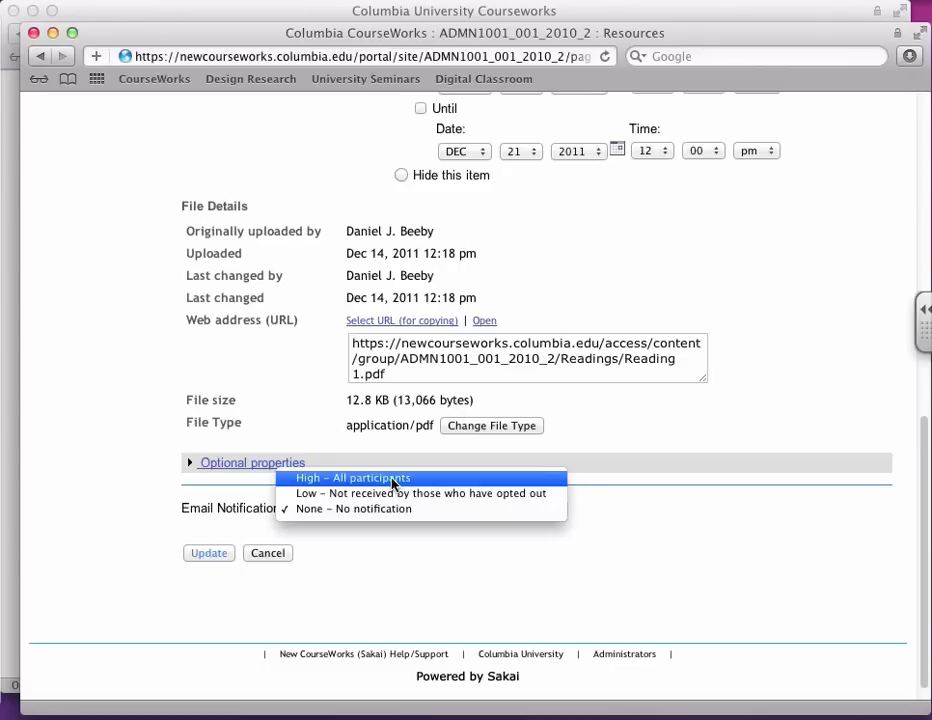
pyautogui.click(364, 545)
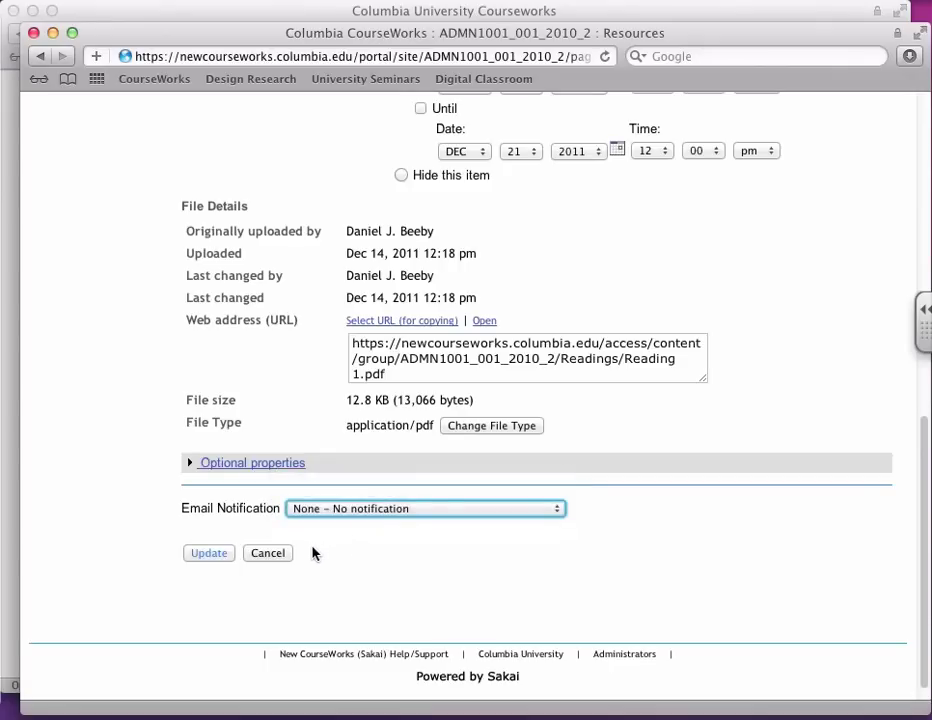
pyautogui.click(221, 554)
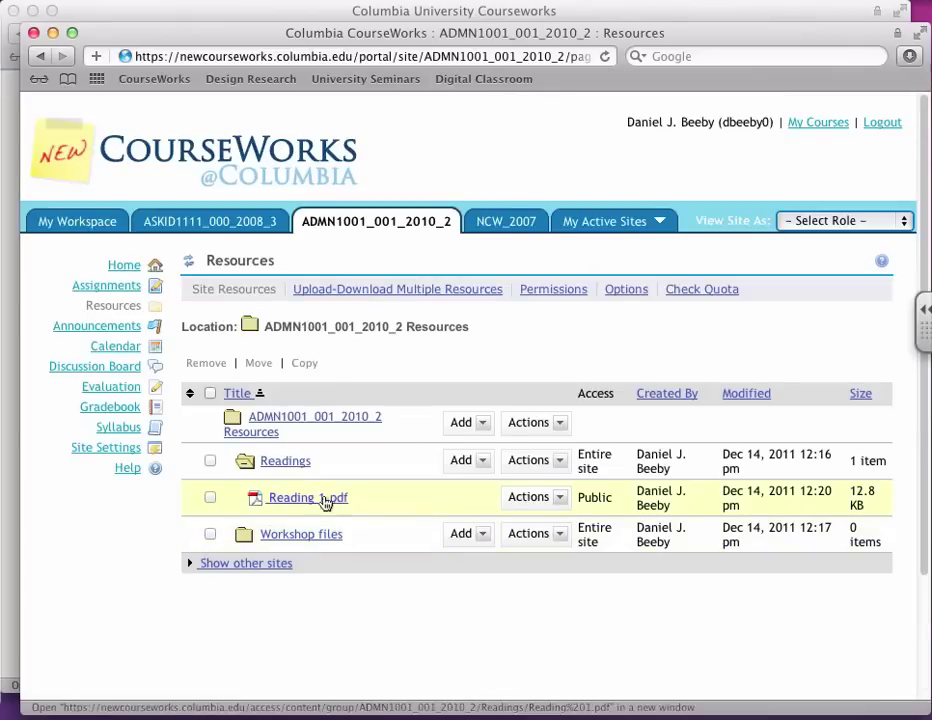
pyautogui.doubleClick(594, 497)
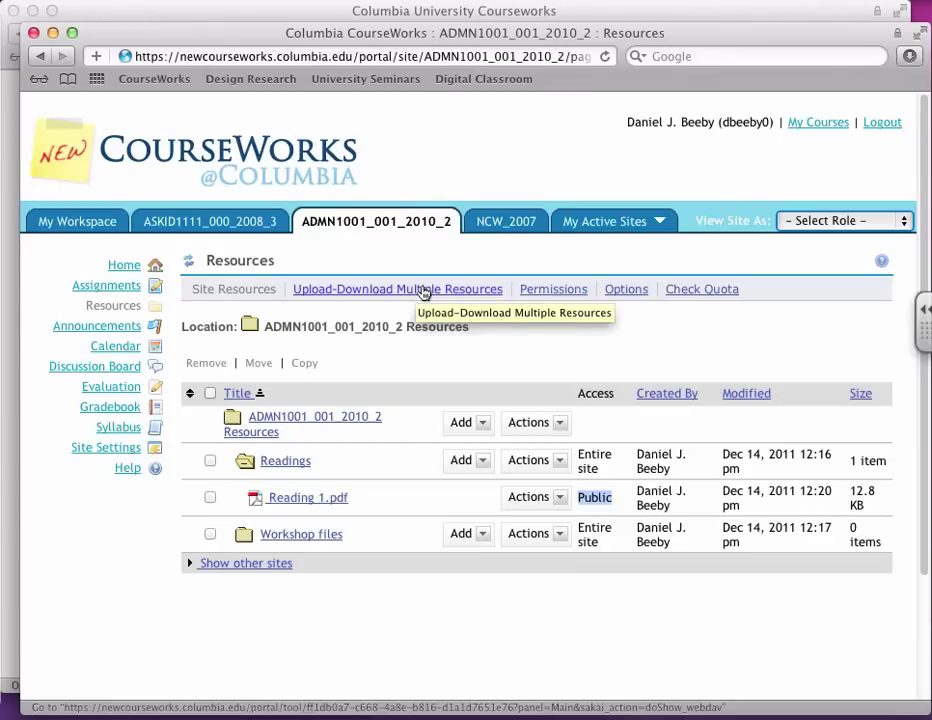
# Step: Copy the site's WebDAV address from the Upload-Download Multiple Resources page
pyautogui.click(424, 290)
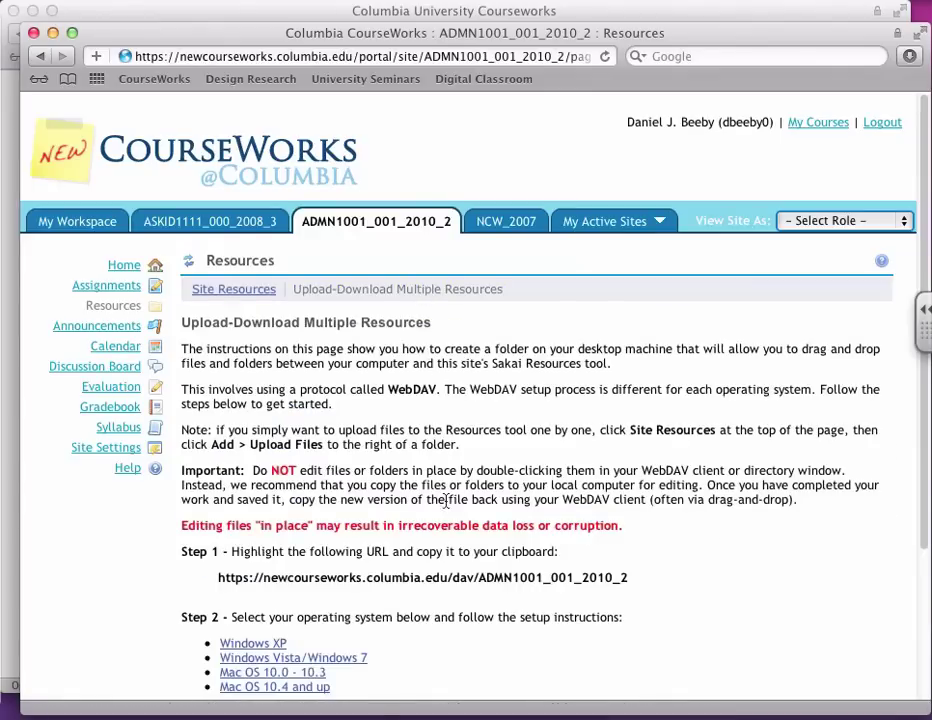
pyautogui.moveTo(630, 581); pyautogui.dragTo(214, 580)
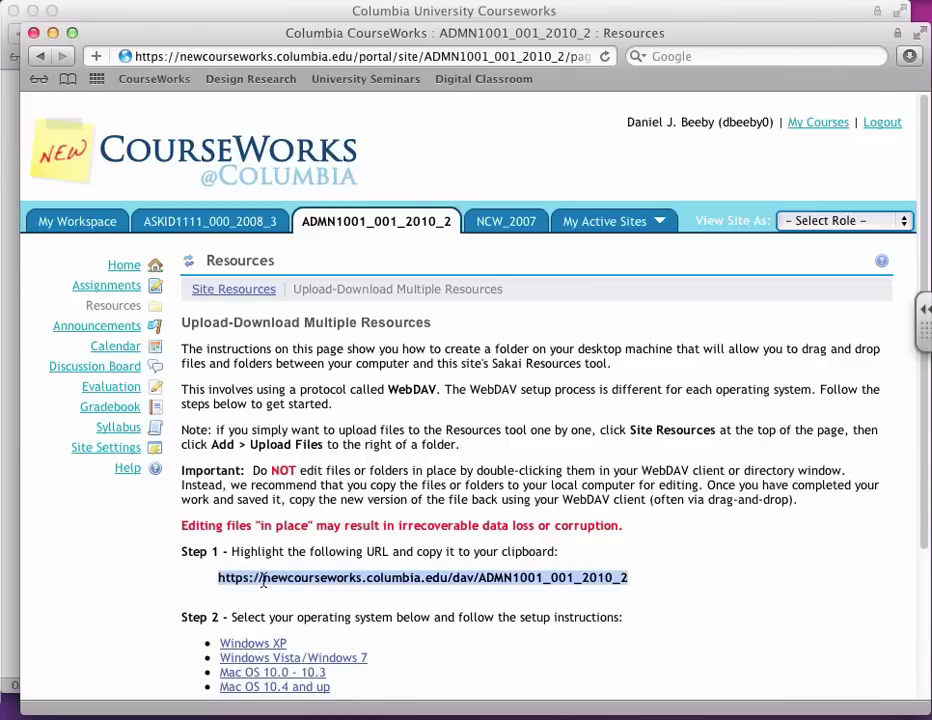
pyautogui.rightClick(265, 581)
pyautogui.click(318, 658)
pyautogui.click(8, 42)
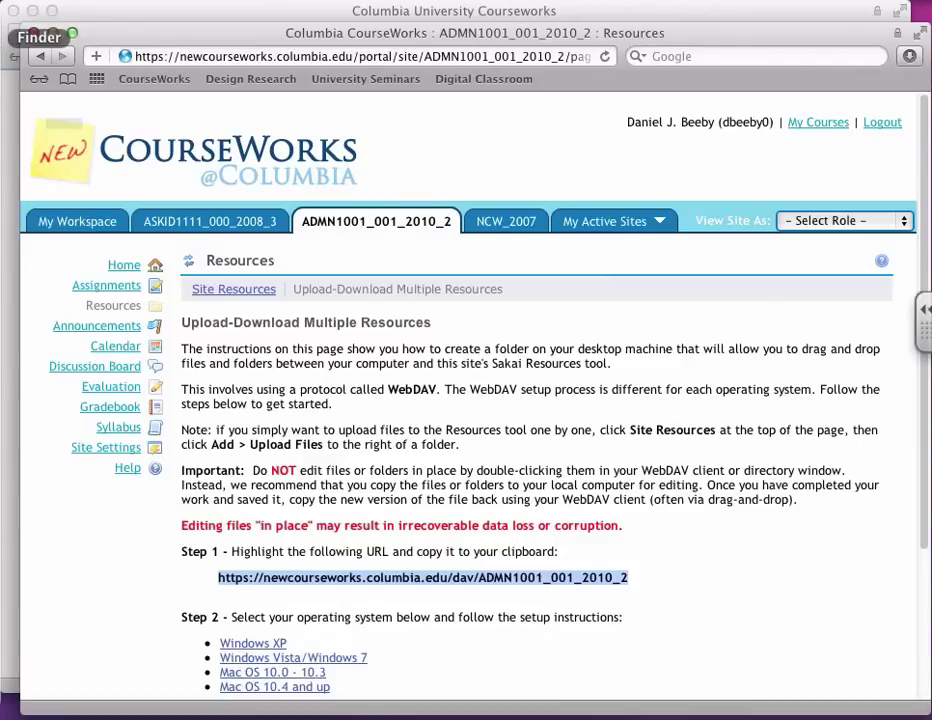
# Step: Connect Finder to the server at the copied WebDAV address
pyautogui.press('super+n')
pyautogui.click(218, 5)
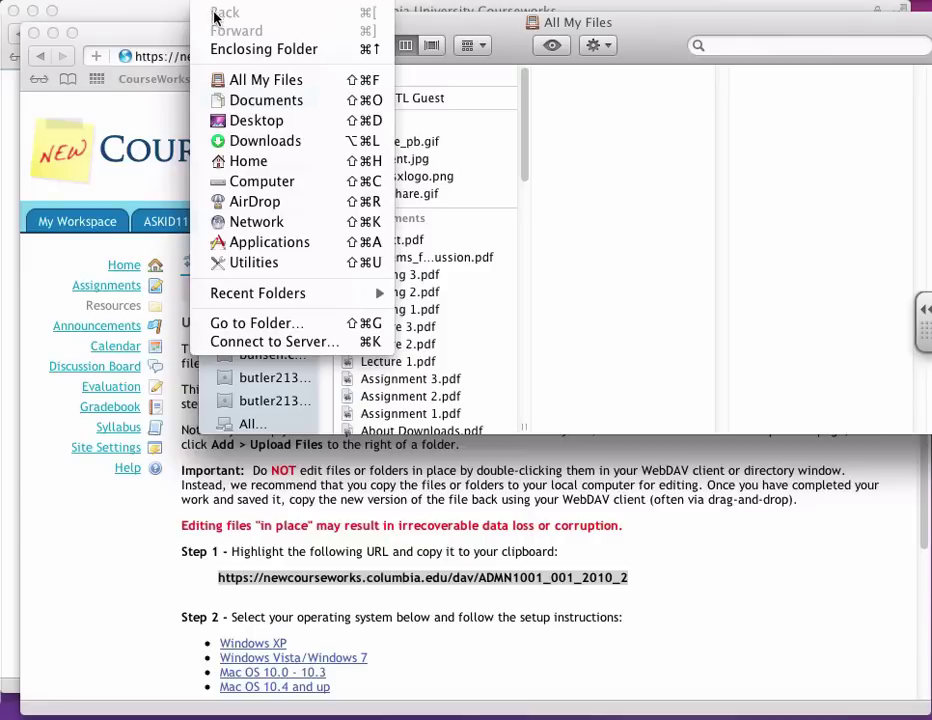
pyautogui.click(248, 341)
pyautogui.press('super+v')
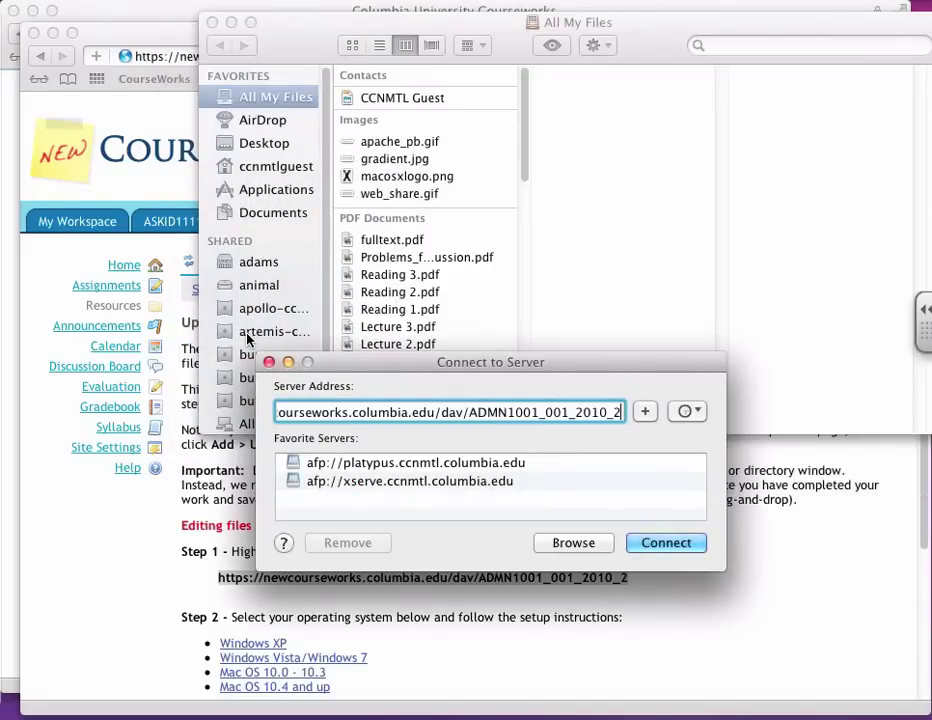
pyautogui.press('Return')
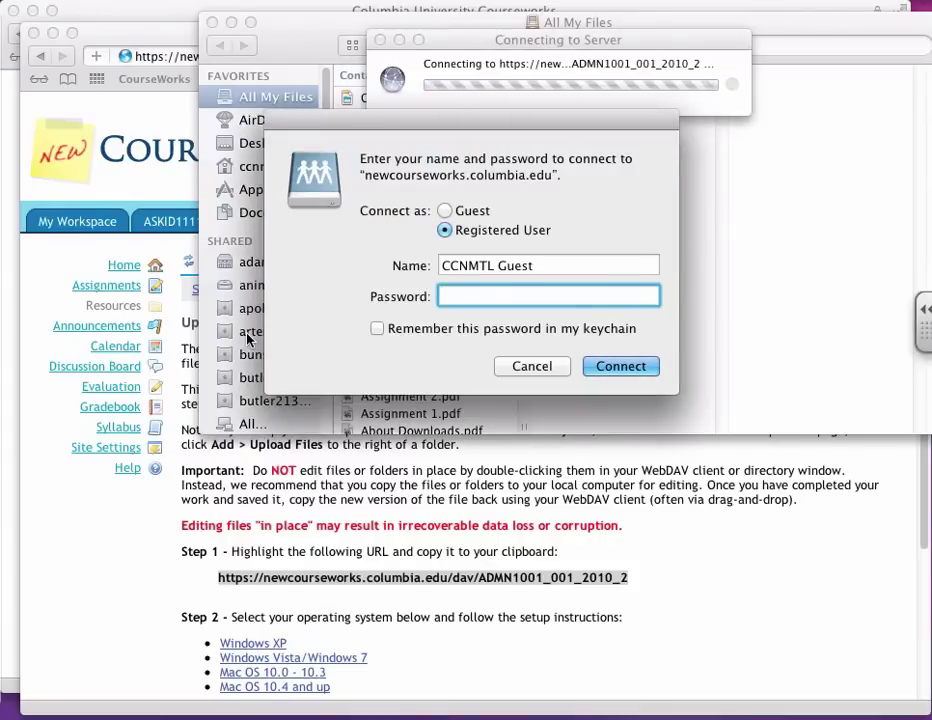
# Step: Log in with the account username and password to mount ADMN1001_001_2010_2
pyautogui.hotkey('shift', 'Tab')
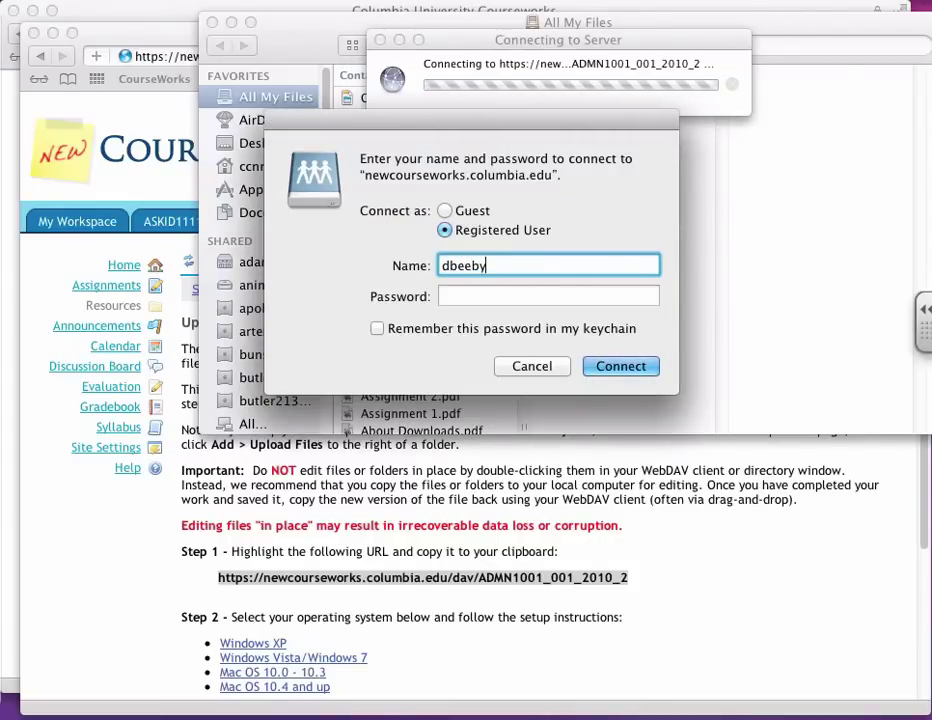
pyautogui.press('Tab')
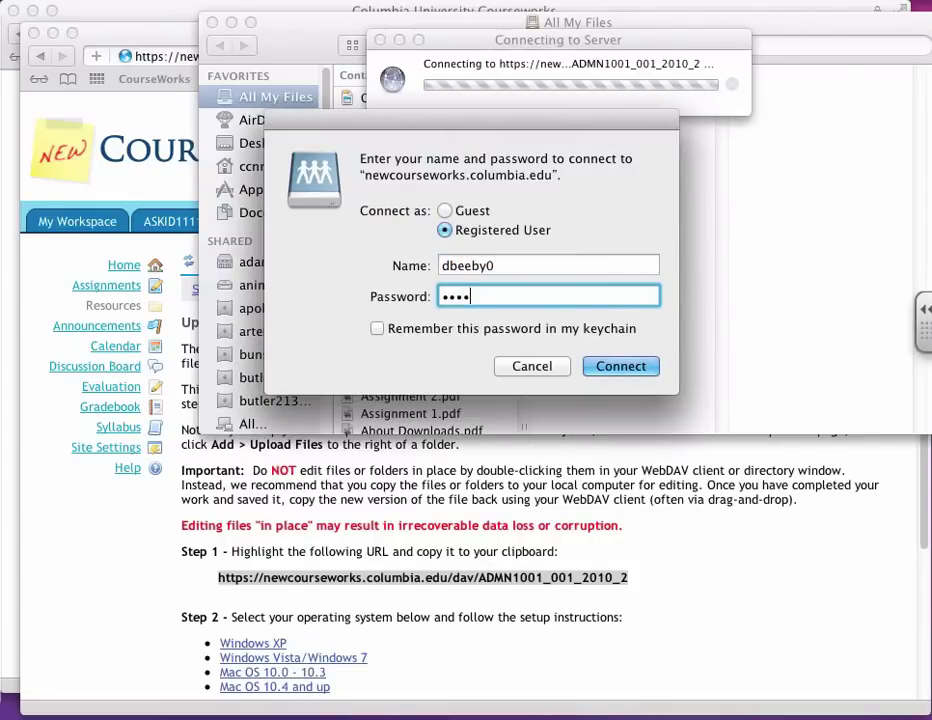
pyautogui.press('Return')
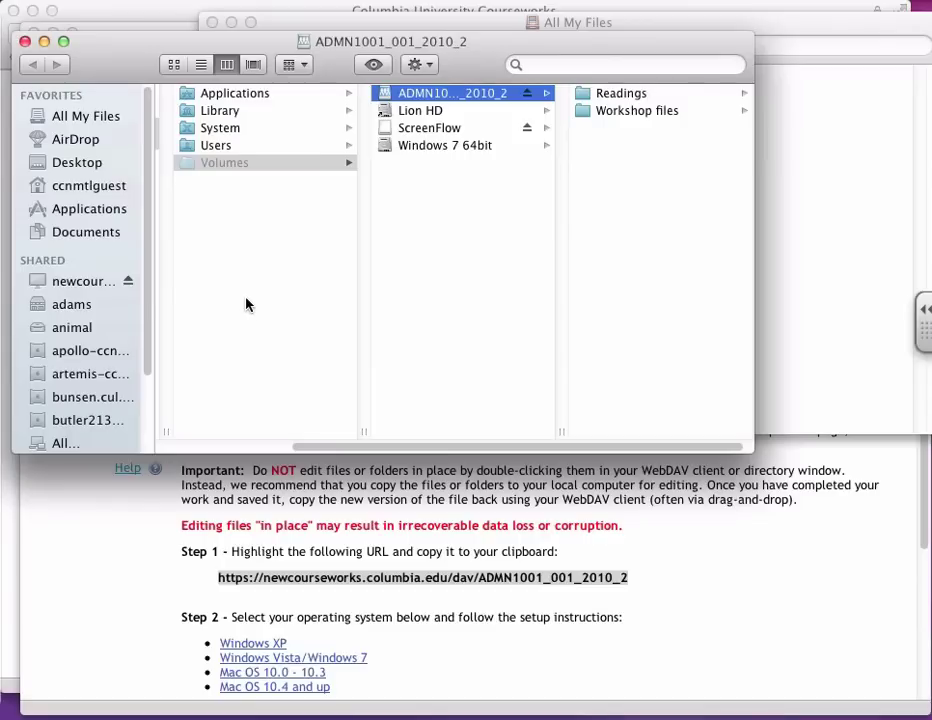
# Step: Open the local Desktop > Sakai Files > Readings folder in the other Finder window
pyautogui.moveTo(125, 70); pyautogui.dragTo(342, 288)
pyautogui.click(265, 148)
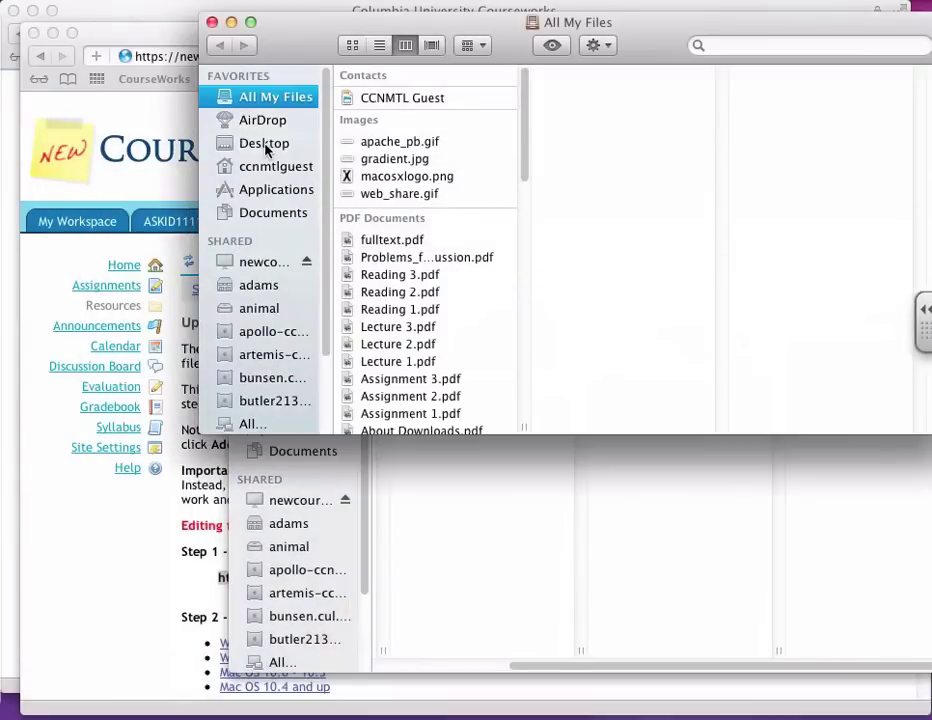
pyautogui.click(265, 146)
pyautogui.click(408, 146)
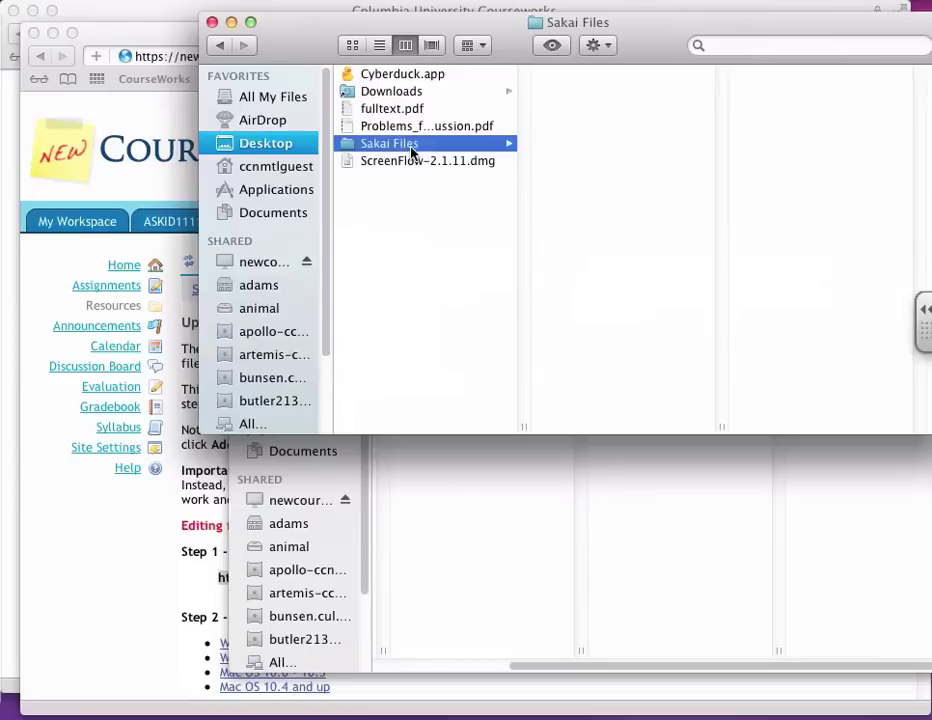
pyautogui.click(581, 110)
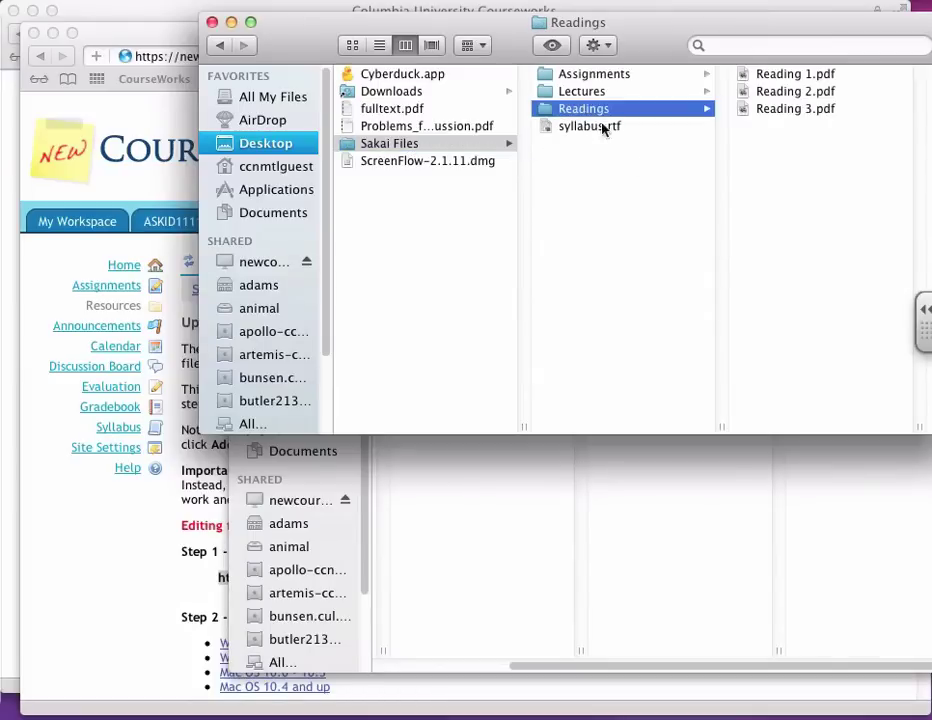
# Step: Copy Reading 2.pdf and Reading 3.pdf into the course volume's Readings folder, dismissing the error
pyautogui.click(770, 96)
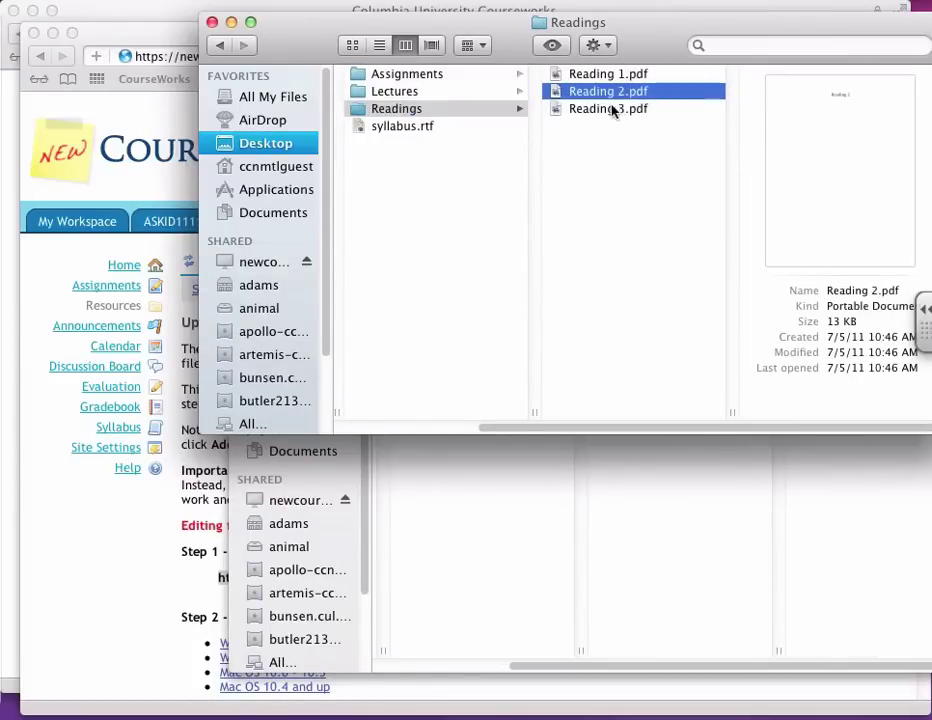
pyautogui.keyDown('shift'); pyautogui.click(608, 110); pyautogui.keyUp('shift')
pyautogui.press('super+grave')
pyautogui.moveTo(605, 116); pyautogui.dragTo(815, 310)
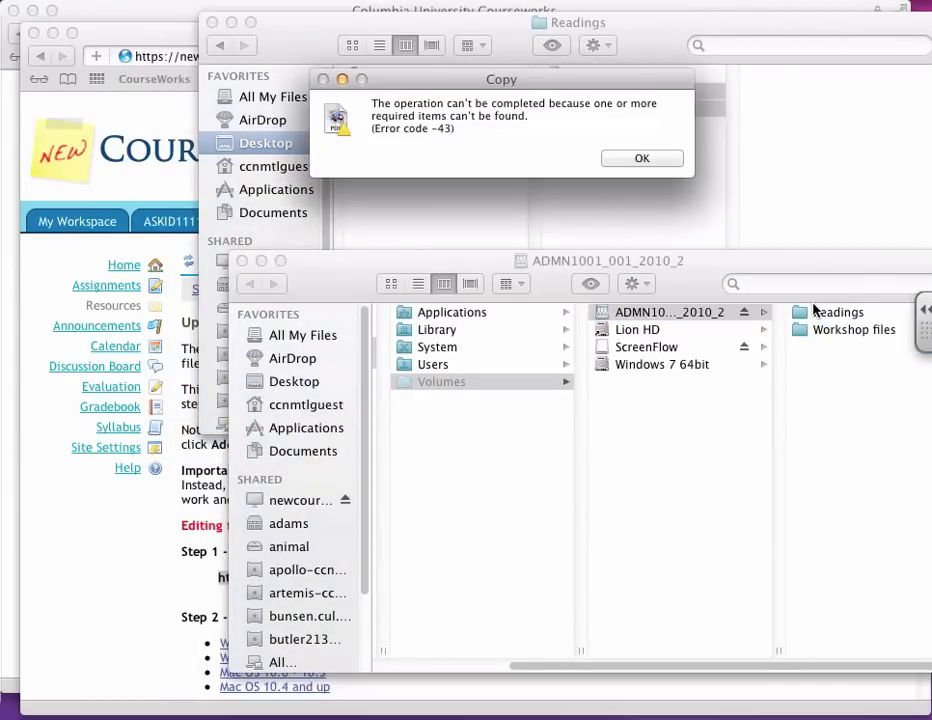
pyautogui.click(612, 162)
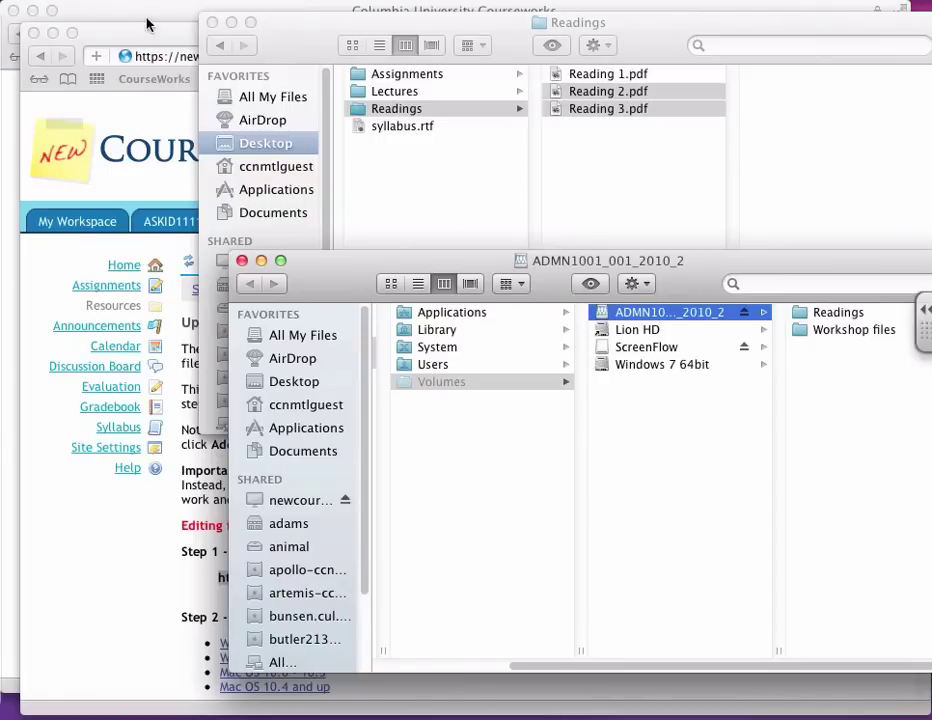
pyautogui.click(110, 30)
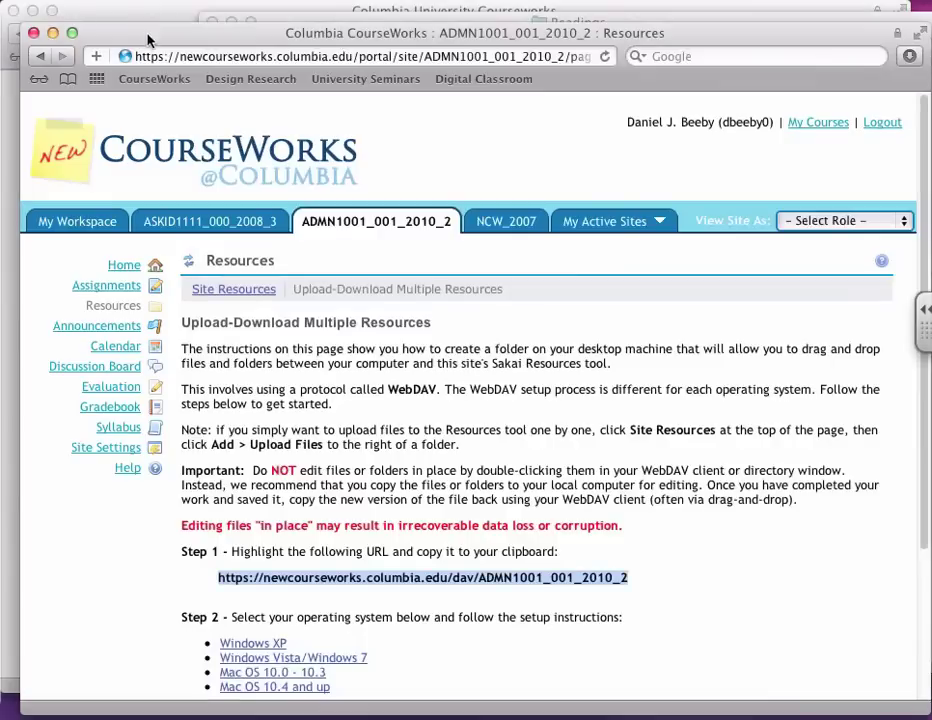
# Step: Return to Site Resources and open the Readings folder
pyautogui.click(191, 266)
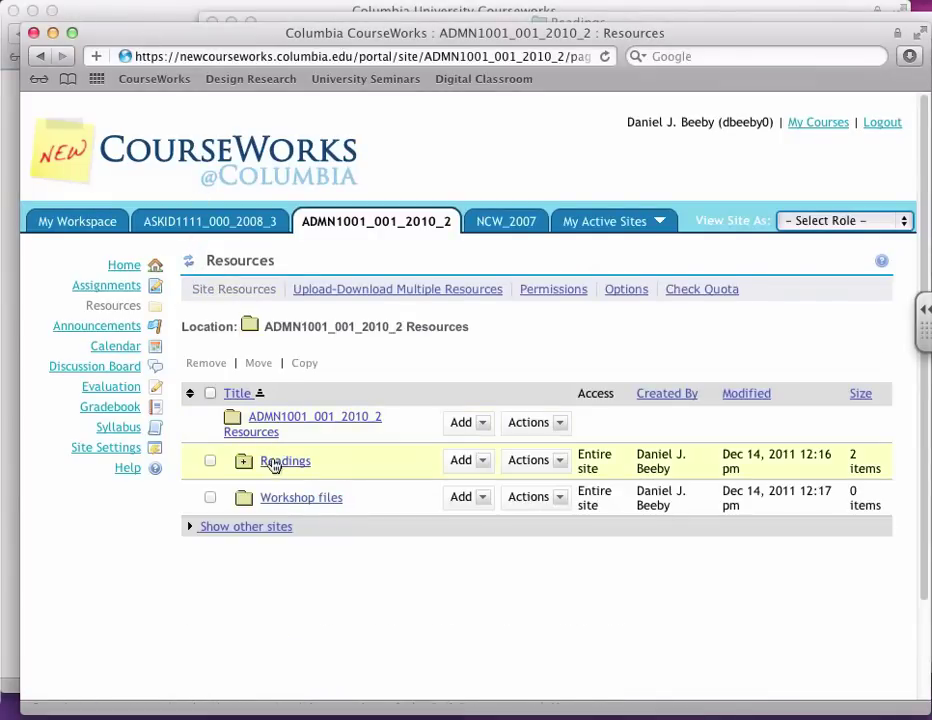
pyautogui.click(276, 463)
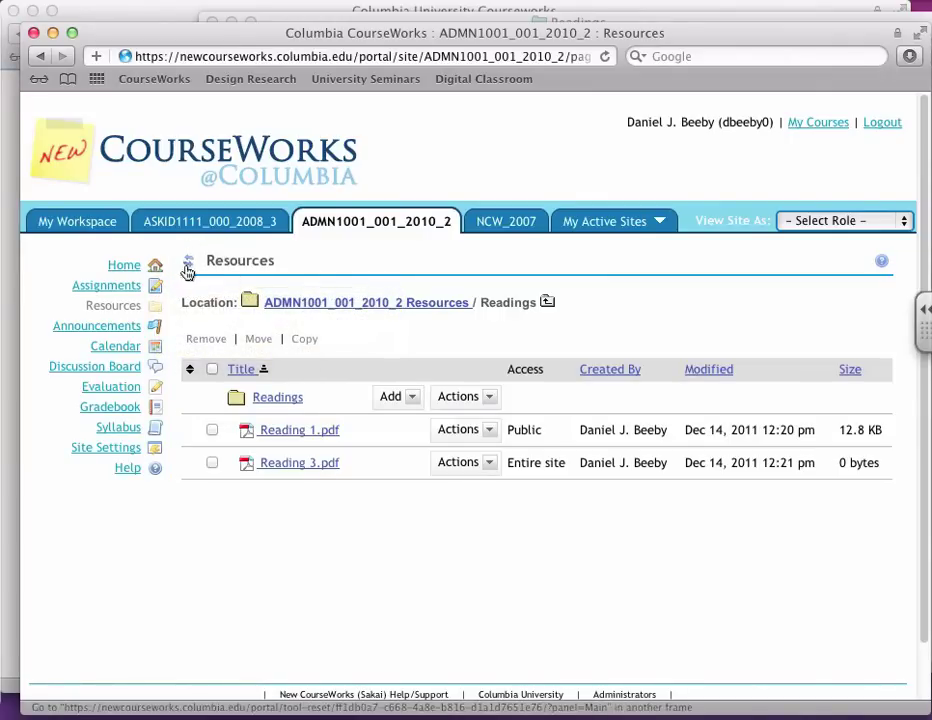
# Step: Dismiss the link menu and reset Resources to its top-level folder listing
pyautogui.rightClick(187, 263)
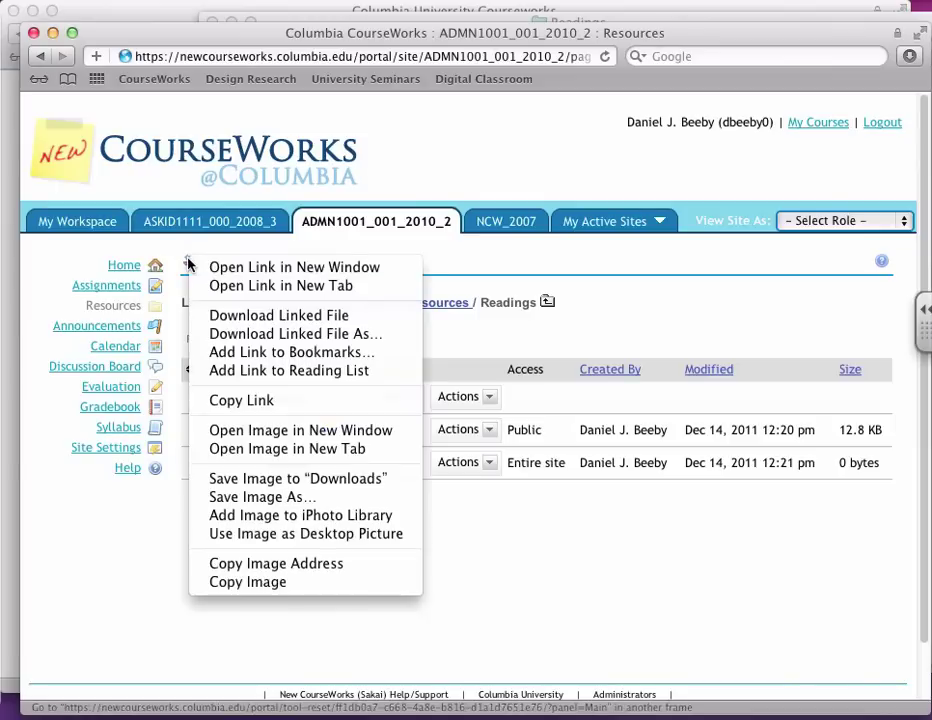
pyautogui.click(187, 263)
pyautogui.click(188, 262)
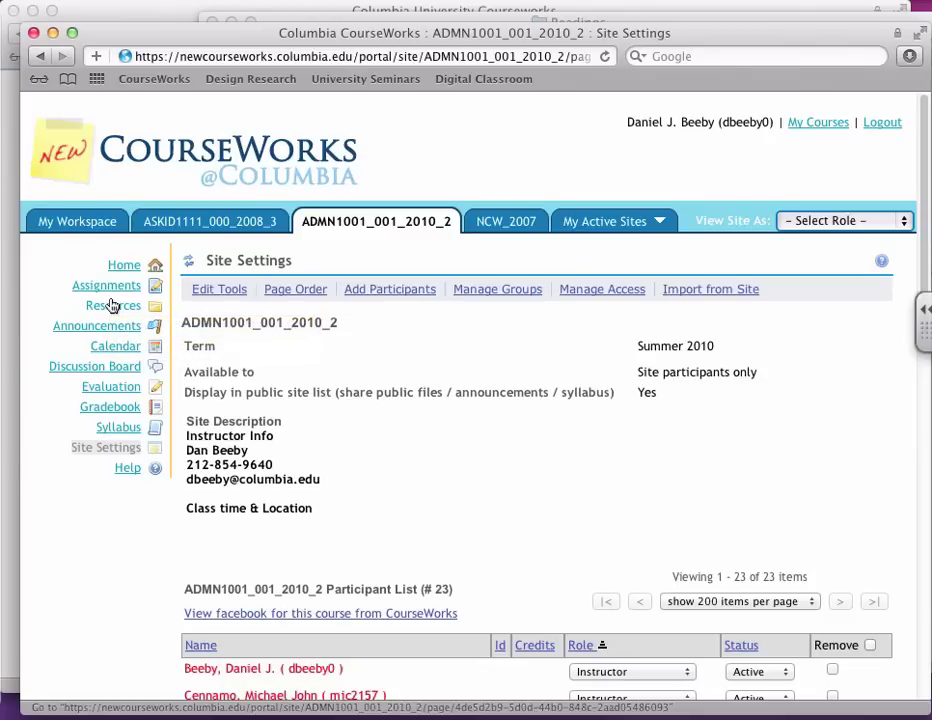
# Step: Open the ADMN1001_001_2010_2 Announcements page
pyautogui.click(110, 325)
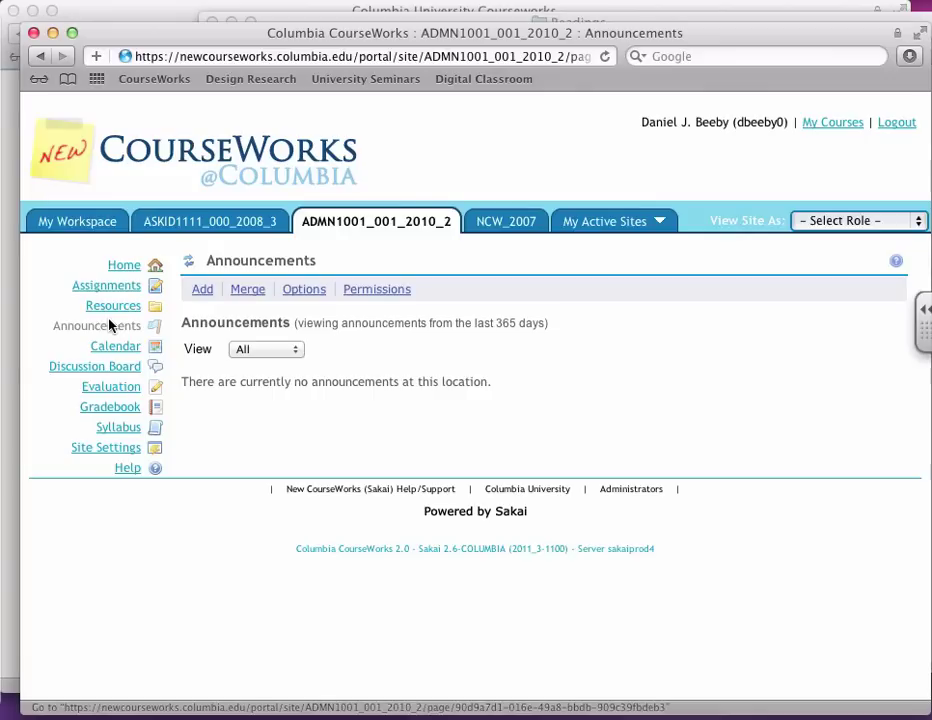
# Step: Start a 'Snow Day!' announcement whose body says class is cancelled today and to read this instead
pyautogui.click(198, 290)
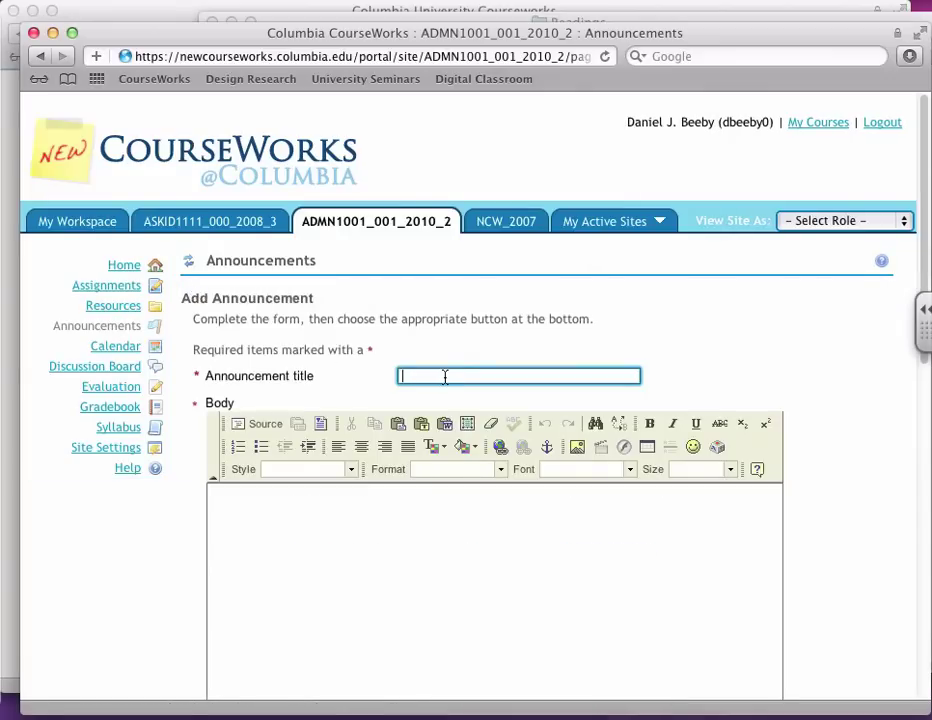
pyautogui.write('Snow Day!')
pyautogui.scroll(-2, 441, 385)
pyautogui.click(397, 437)
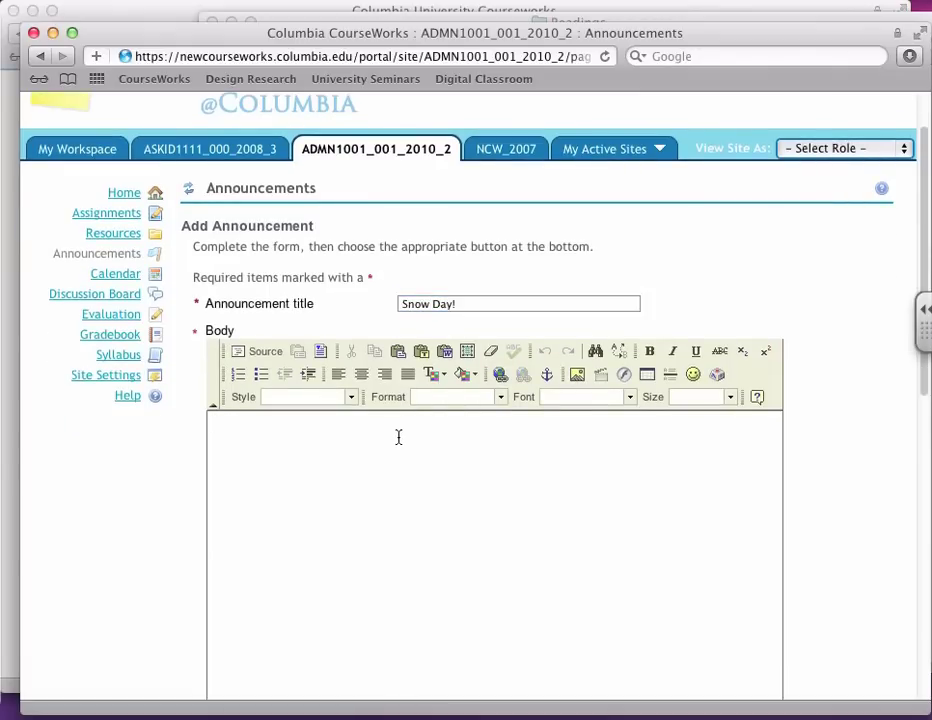
pyautogui.write('Class is cancelled to day.')
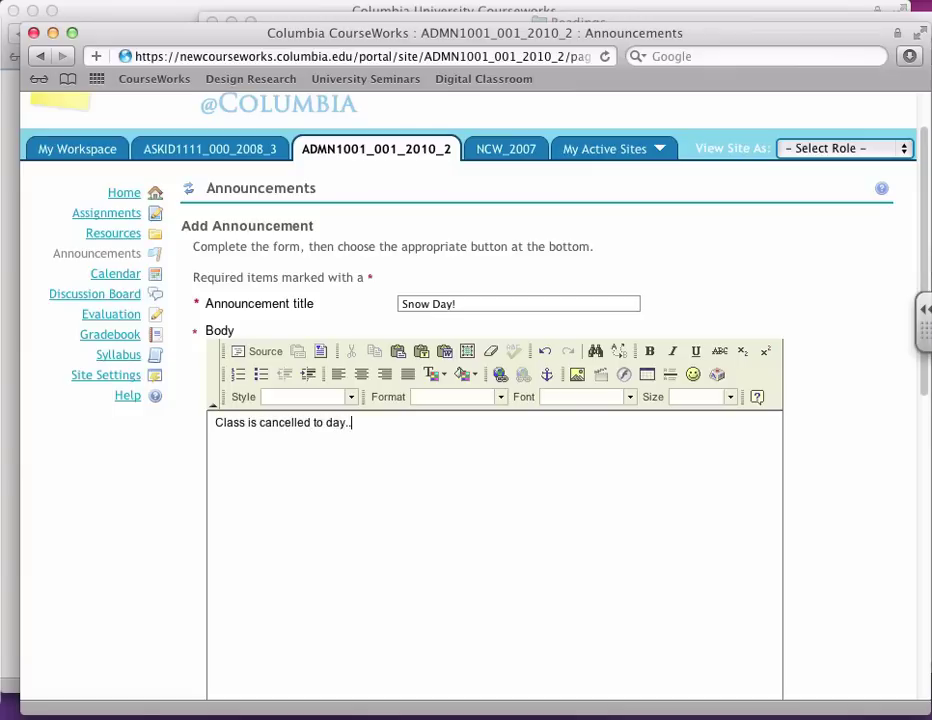
pyautogui.press('BackSpace')
pyautogui.press('BackSpace')
pyautogui.press('BackSpace')
pyautogui.press('BackSpace')
pyautogui.press('BackSpace')
pyautogui.write('day.. read this instea')
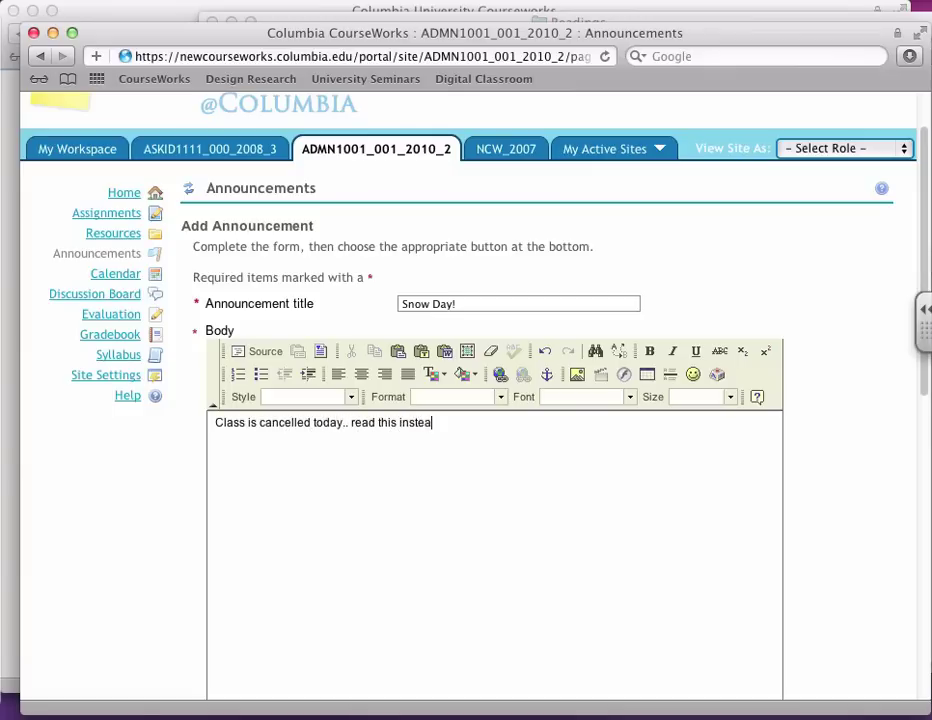
pyautogui.write('d of coming to Cher')
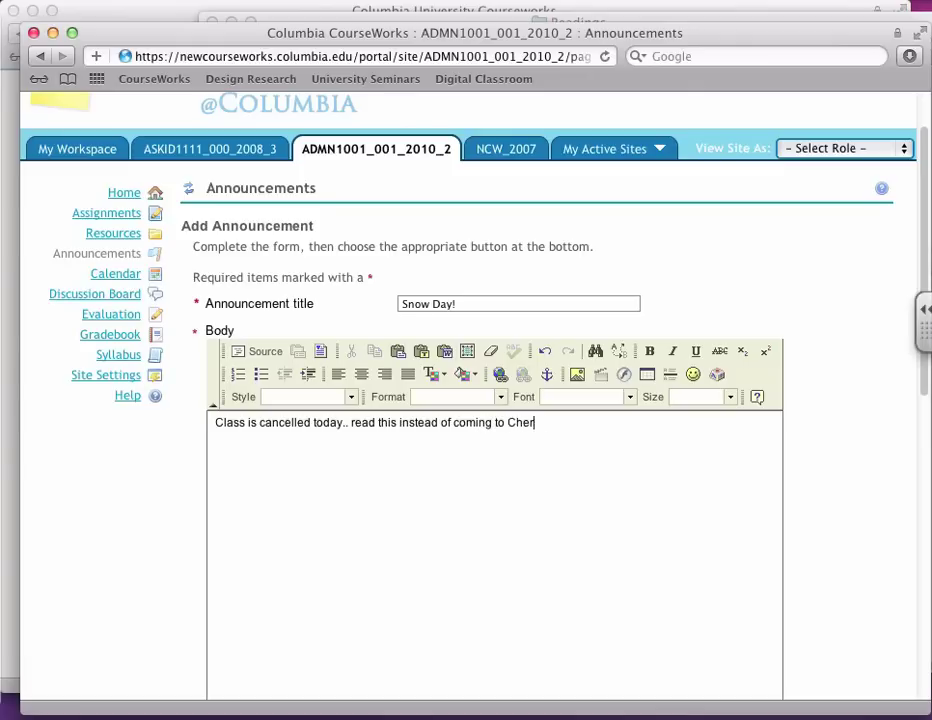
pyautogui.press('BackSpace')
pyautogui.press('BackSpace')
pyautogui.press('BackSpace')
pyautogui.press('BackSpace')
pyautogui.write('S...')
# Step: Begin adding an attachment to the announcement
pyautogui.scroll(-5, 416, 468)
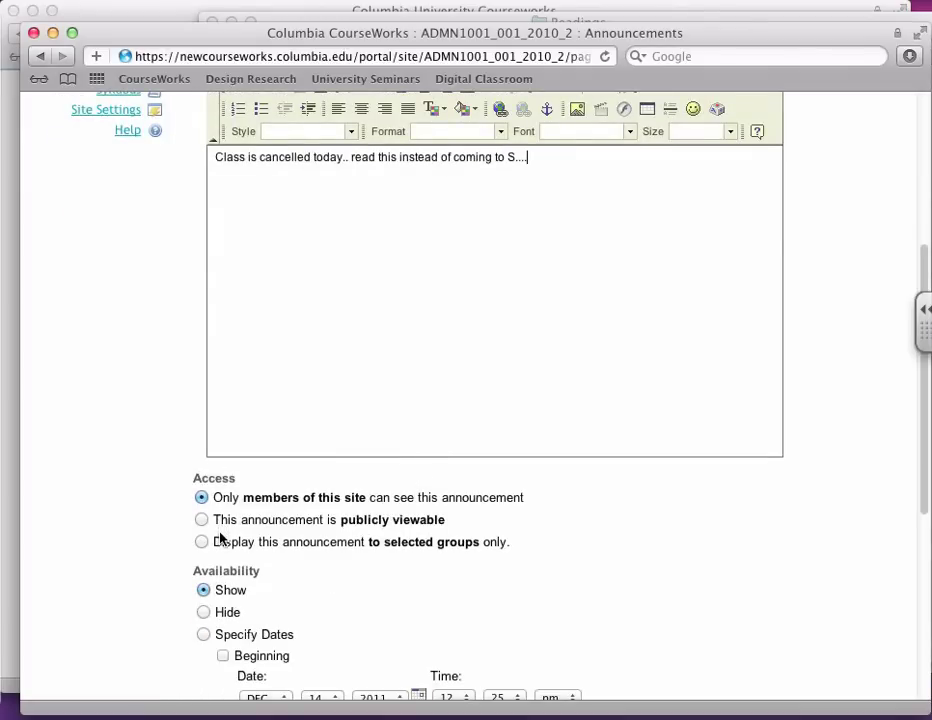
pyautogui.scroll(-2, 222, 540)
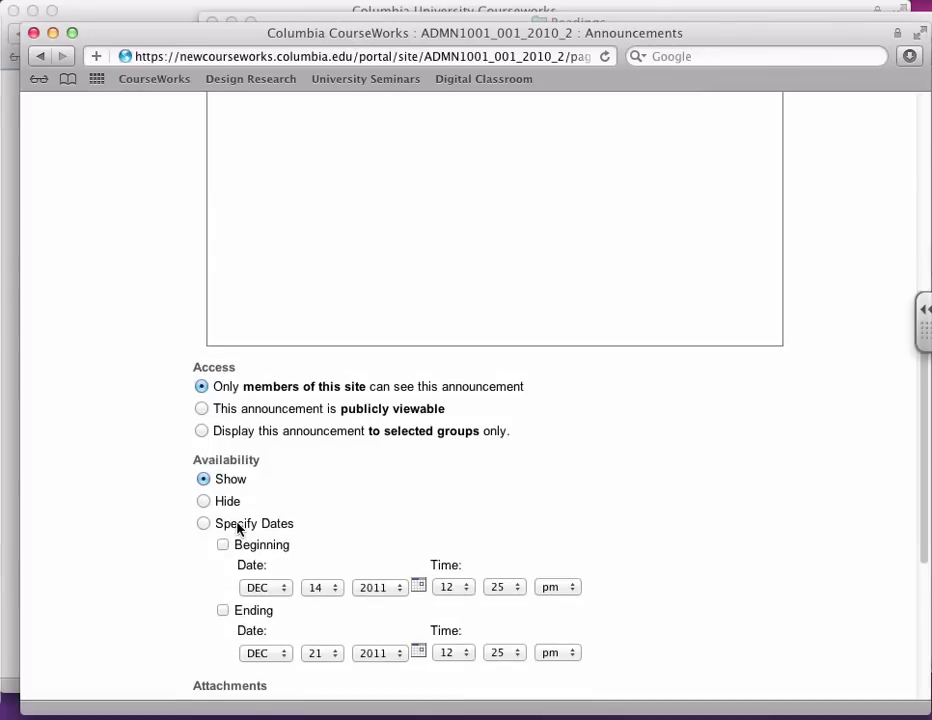
pyautogui.scroll(-4, 238, 528)
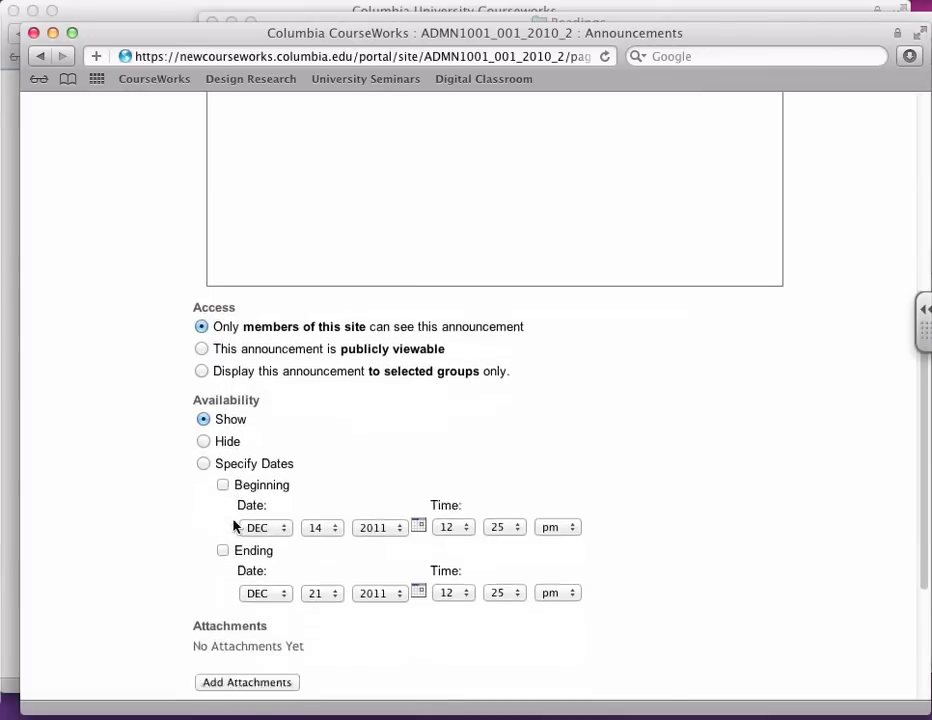
pyautogui.click(267, 559)
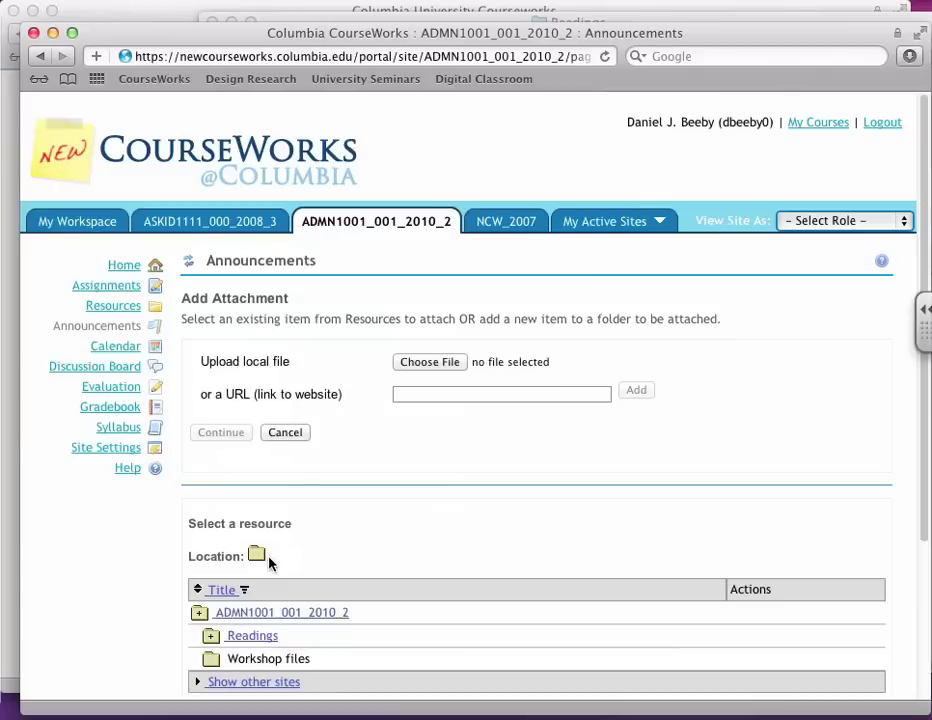
# Step: Upload Reading 2.pdf as the attachment and continue back to the announcement form
pyautogui.click(438, 362)
pyautogui.doubleClick(405, 180)
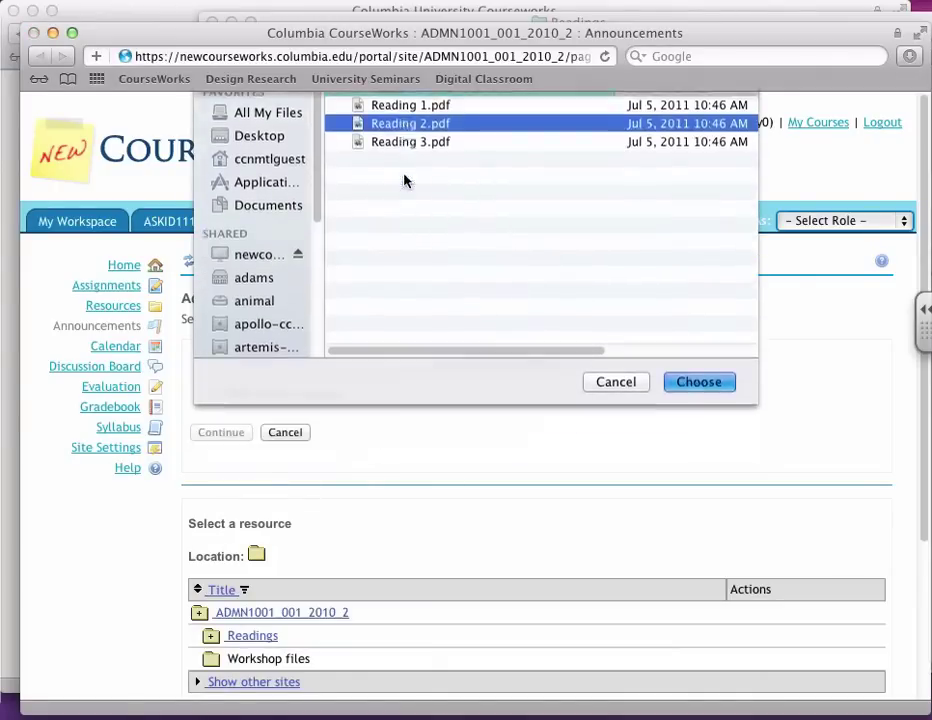
pyautogui.click(219, 489)
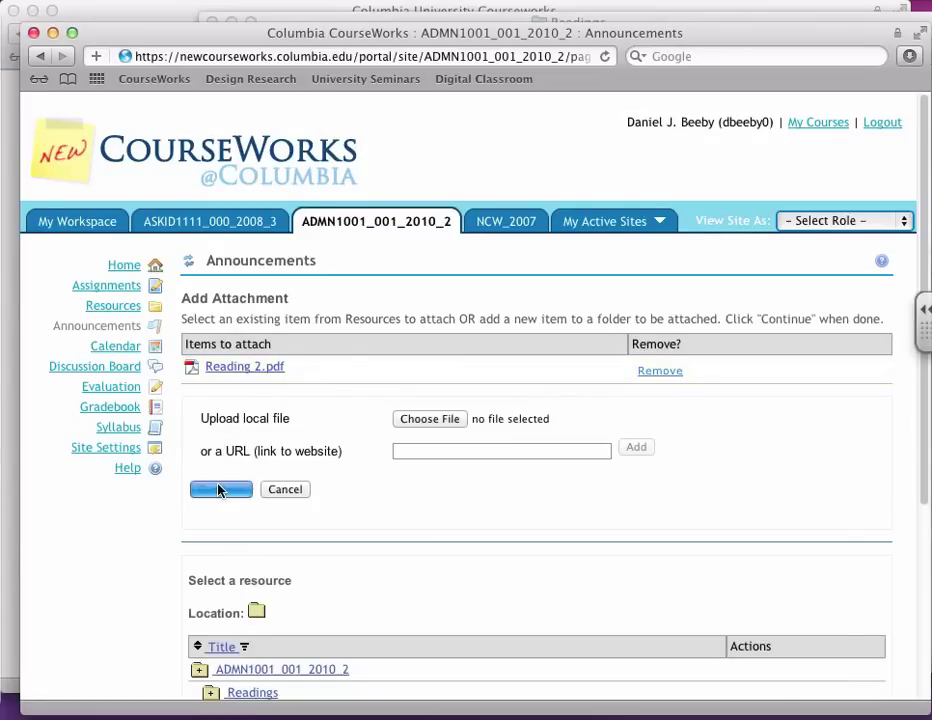
pyautogui.scroll(-3, 256, 462)
pyautogui.scroll(-1, 256, 462)
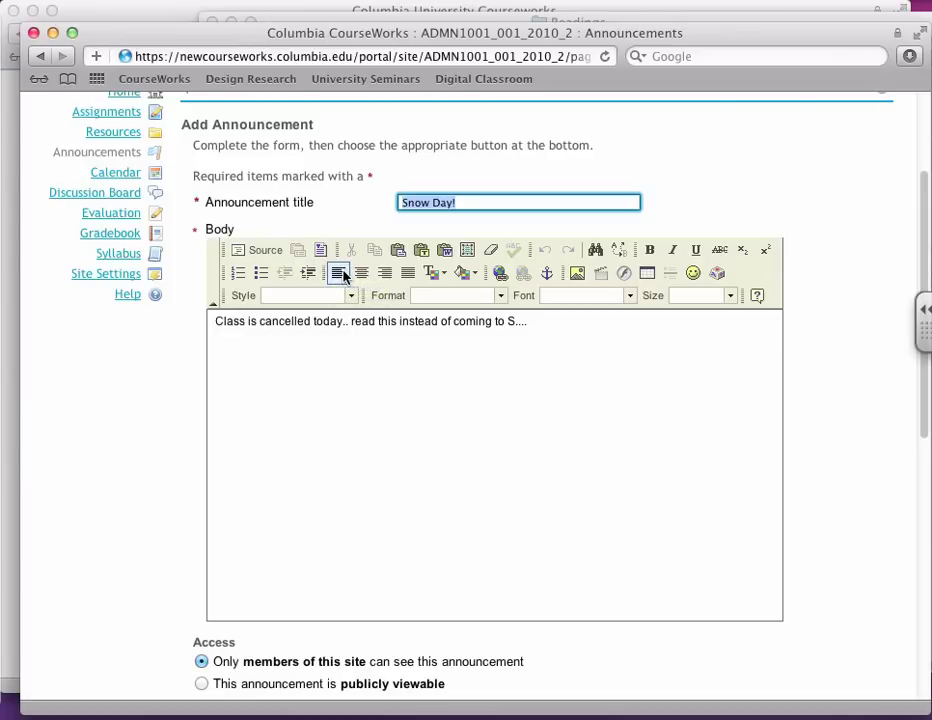
# Step: Set email notification to High – All participants and post the Snow Day! announcement
pyautogui.scroll(-3, 342, 276)
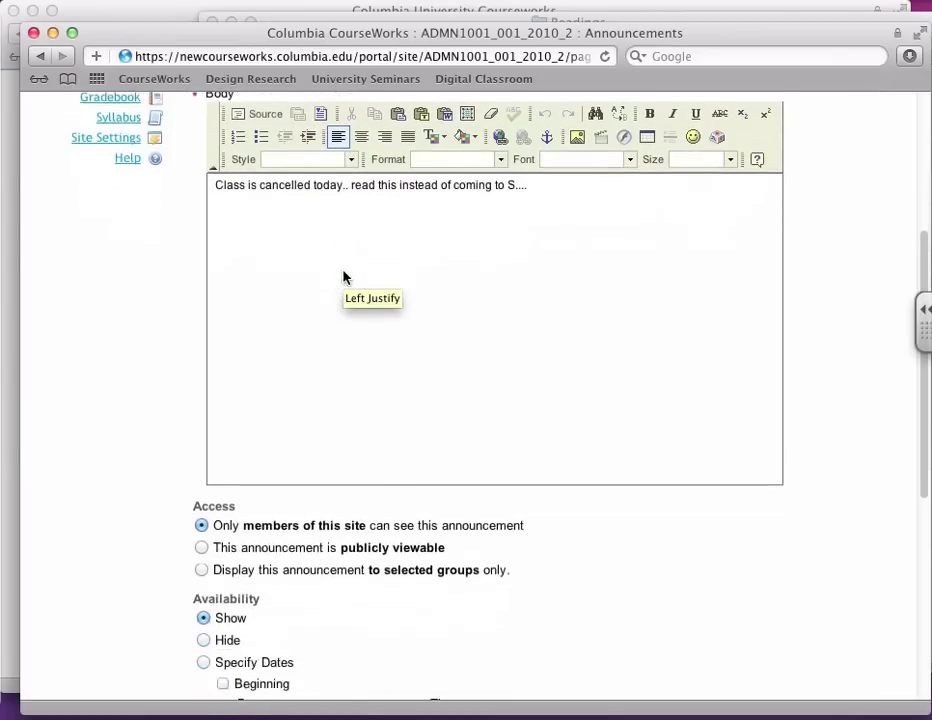
pyautogui.scroll(-8, 344, 272)
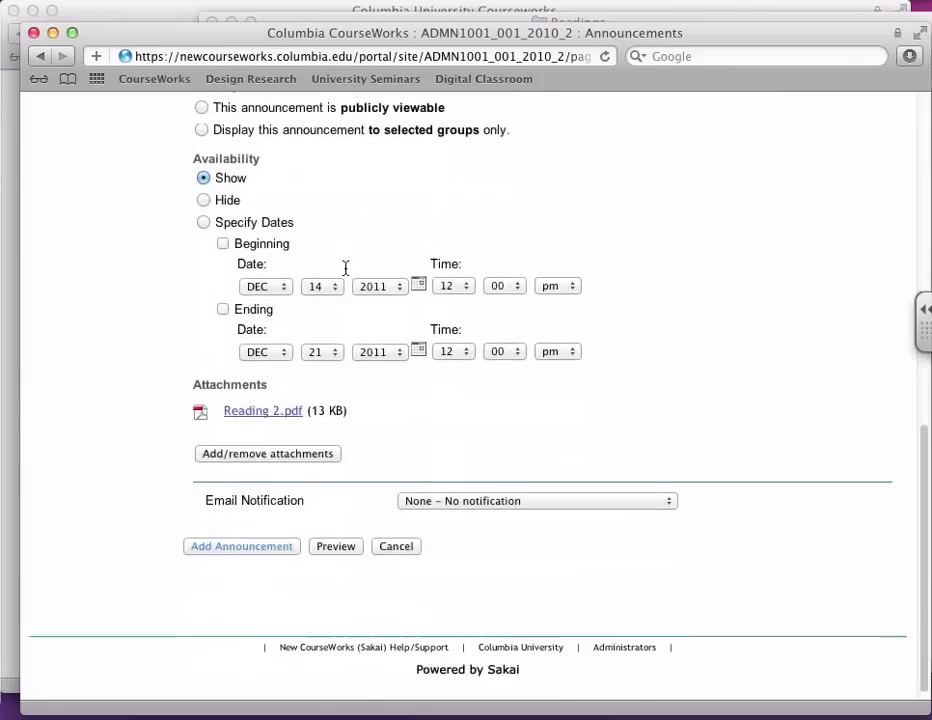
pyautogui.scroll(-1, 346, 276)
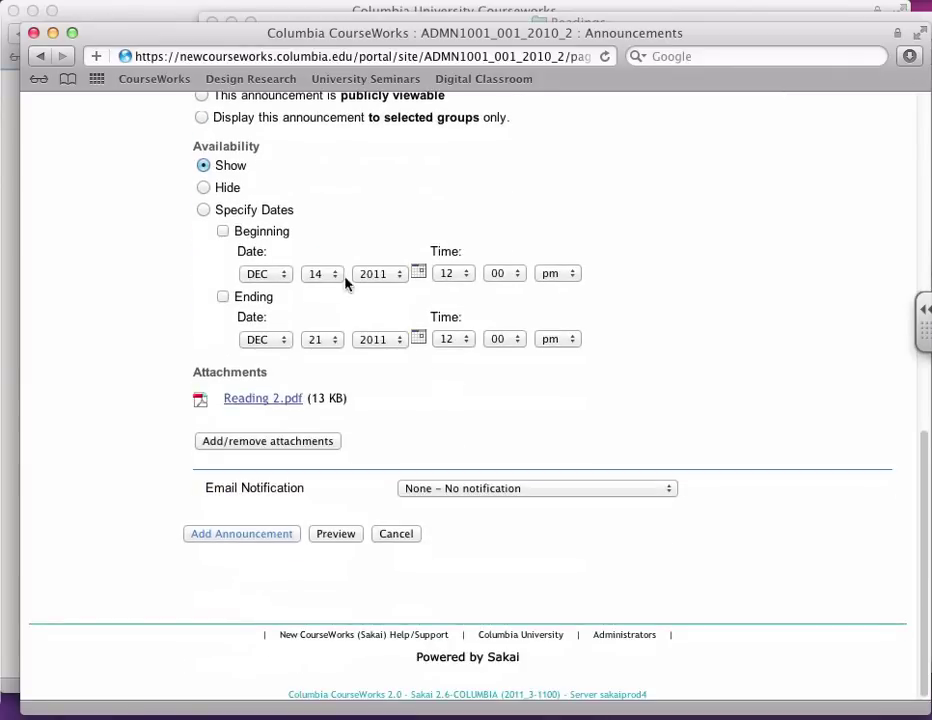
pyautogui.click(431, 490)
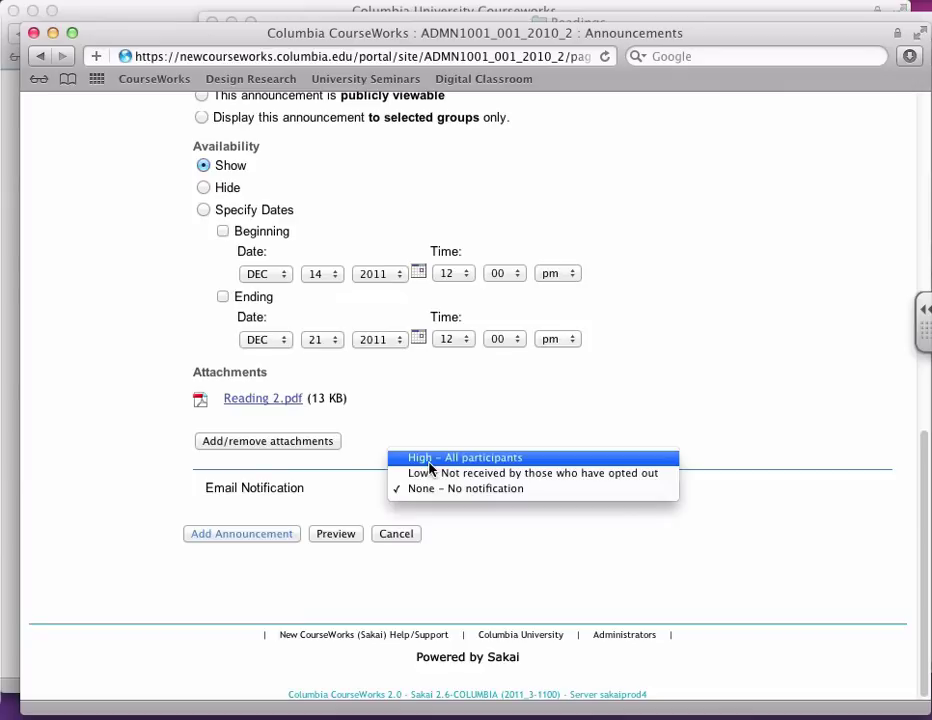
pyautogui.click(431, 458)
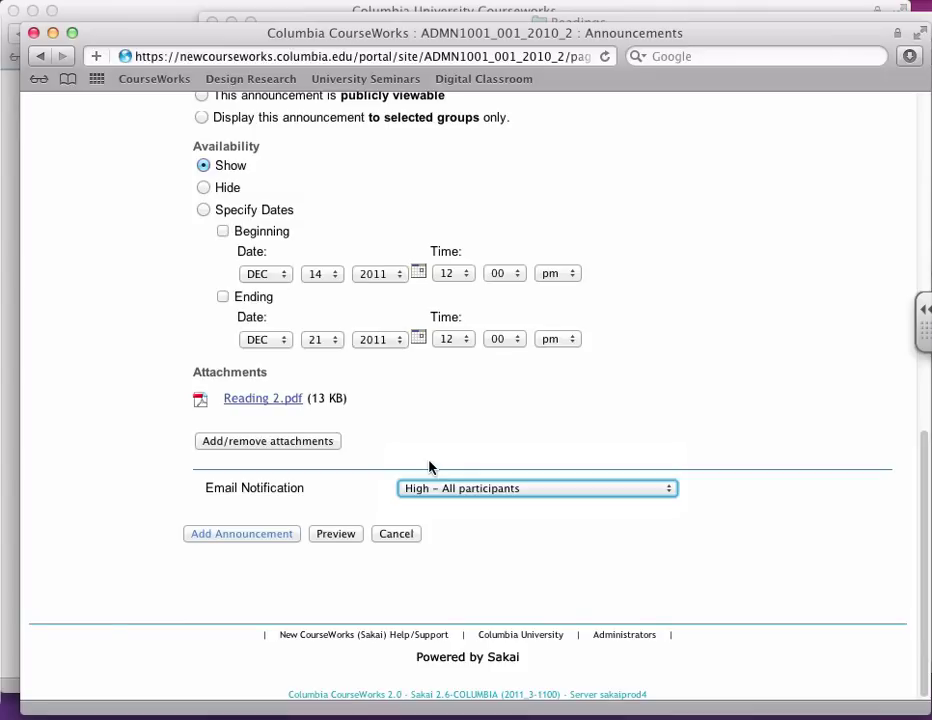
pyautogui.click(222, 532)
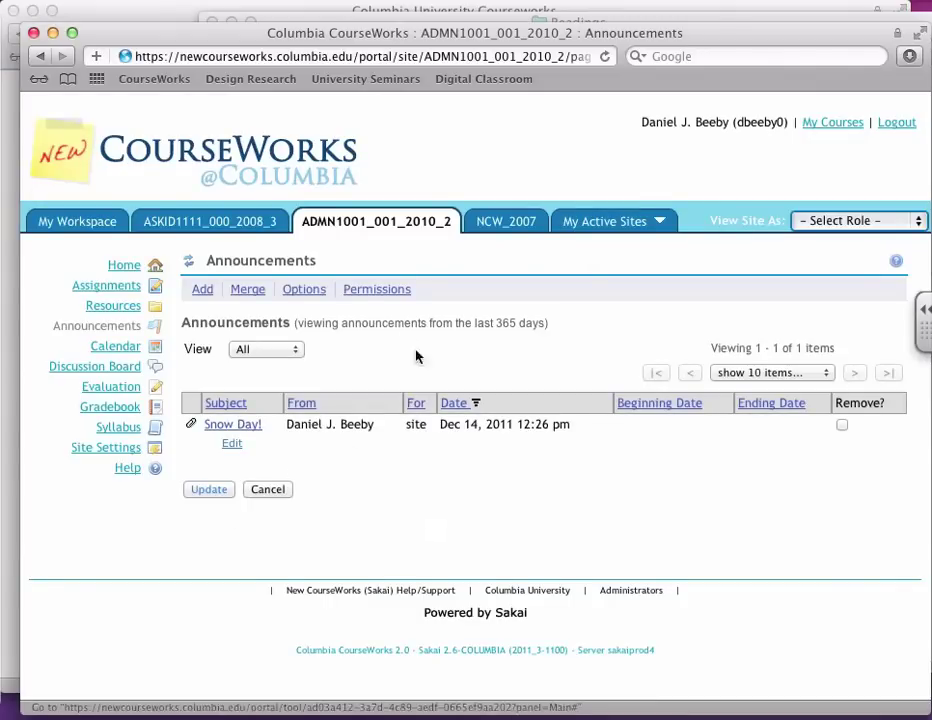
# Step: View the Snow Day! announcement on the course home page, then open the Calendar's Dec 11–17 week
pyautogui.click(131, 270)
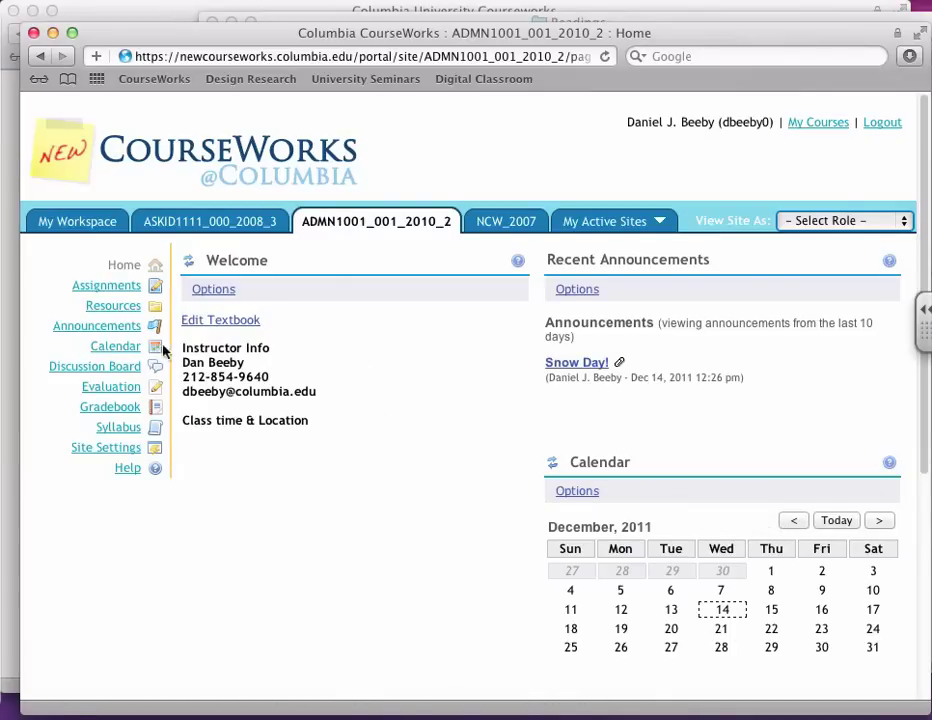
pyautogui.click(128, 347)
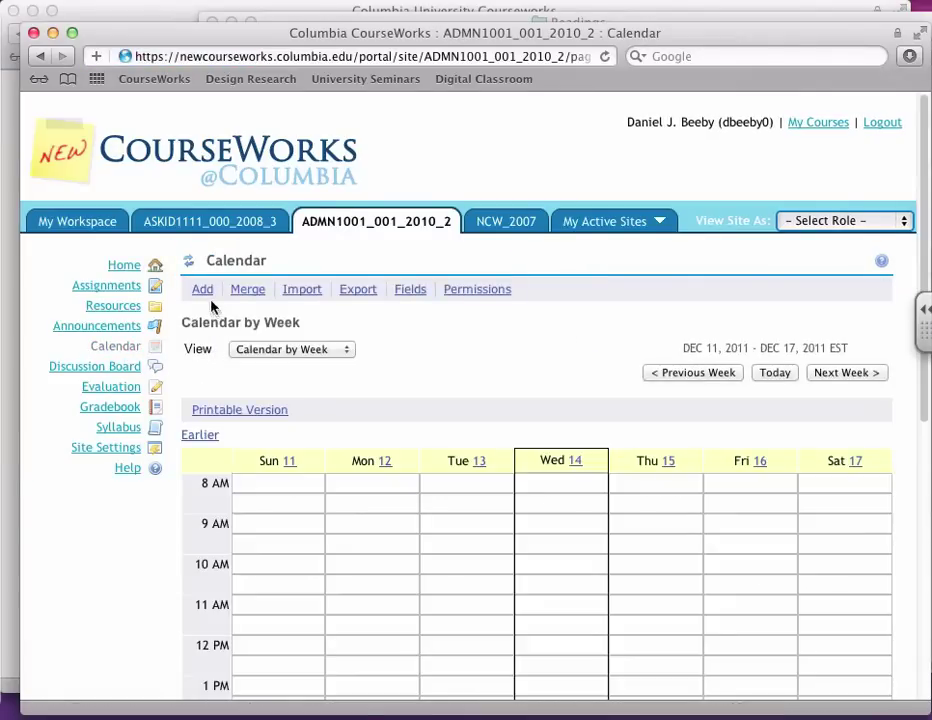
# Step: Start a new calendar event titled 'Met tour' running from 6 pm to 9 pm
pyautogui.click(206, 292)
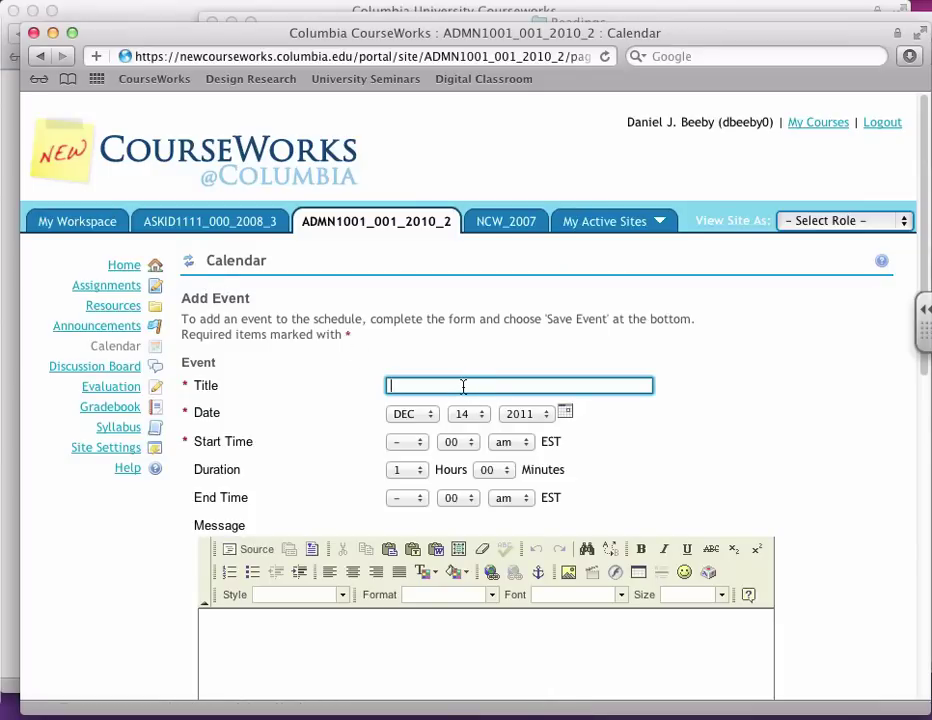
pyautogui.write('Met tour')
pyautogui.scroll(-2, 462, 389)
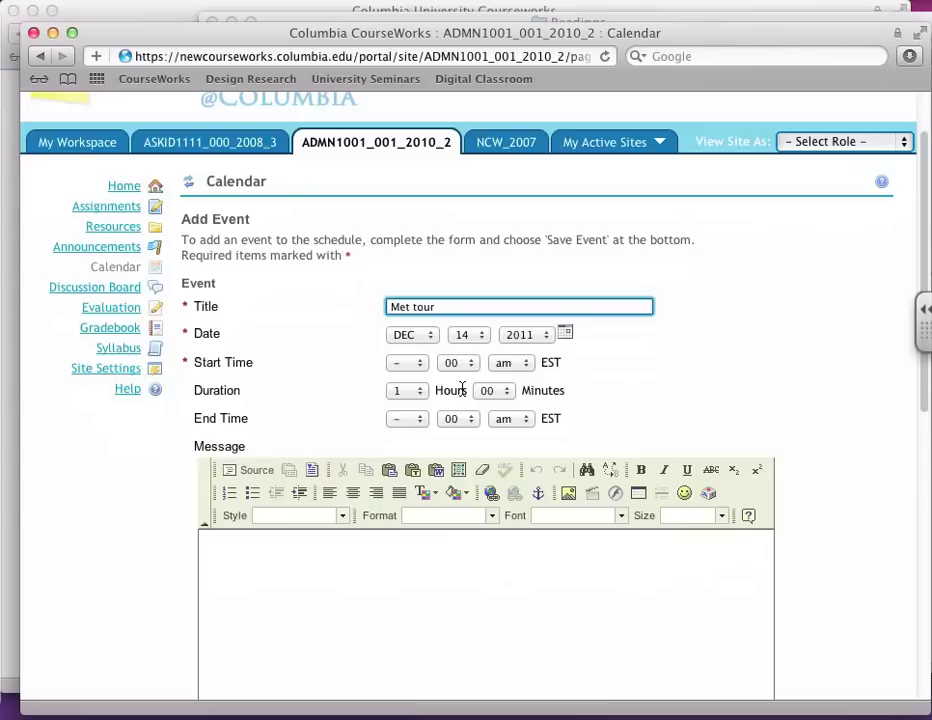
pyautogui.click(406, 364)
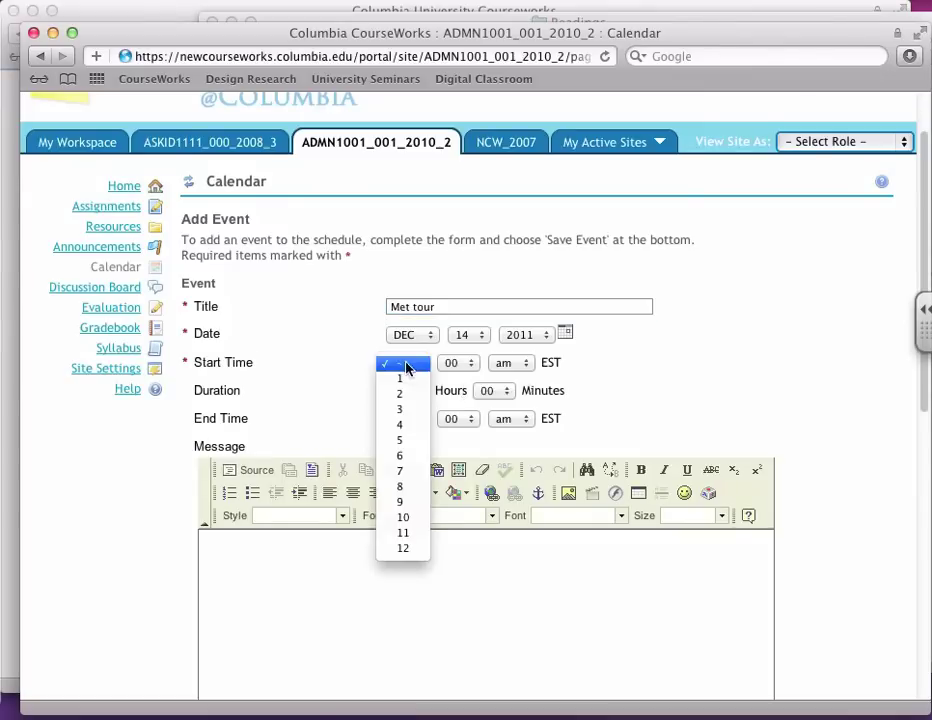
pyautogui.click(401, 458)
pyautogui.click(527, 363)
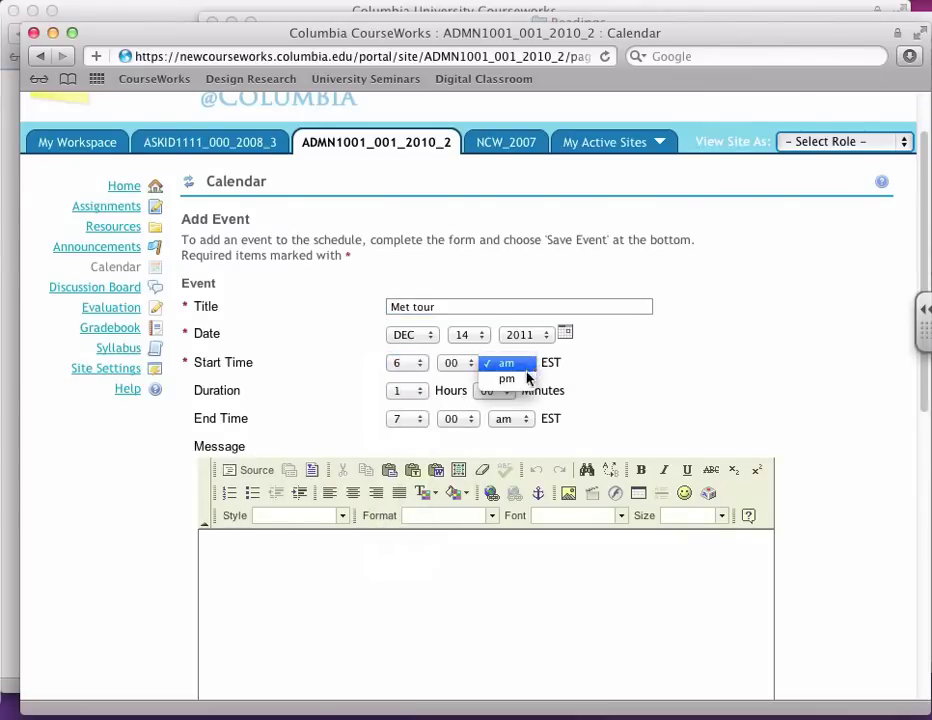
pyautogui.click(503, 380)
pyautogui.click(420, 420)
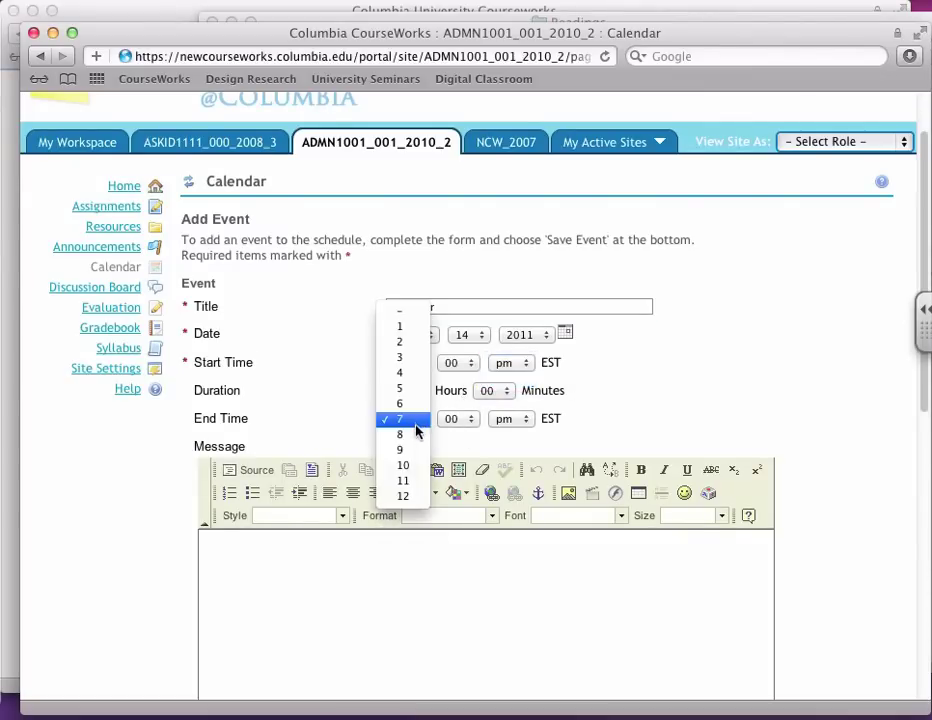
pyautogui.click(420, 450)
# Step: Give the Met tour event the message 'Bring your flashlights...'
pyautogui.scroll(-3, 585, 402)
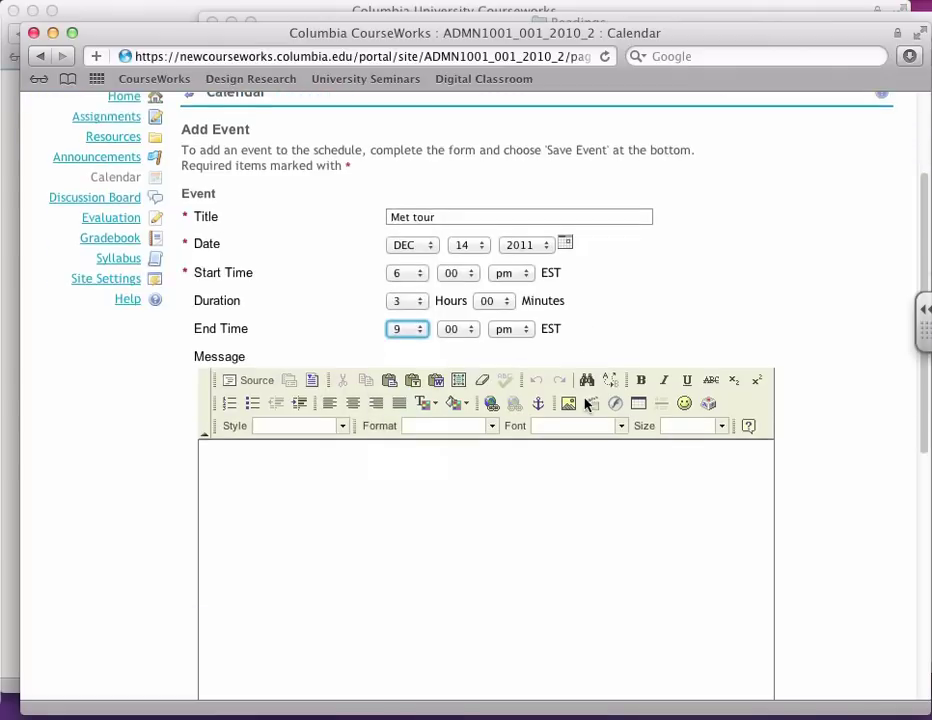
pyautogui.scroll(-2, 585, 405)
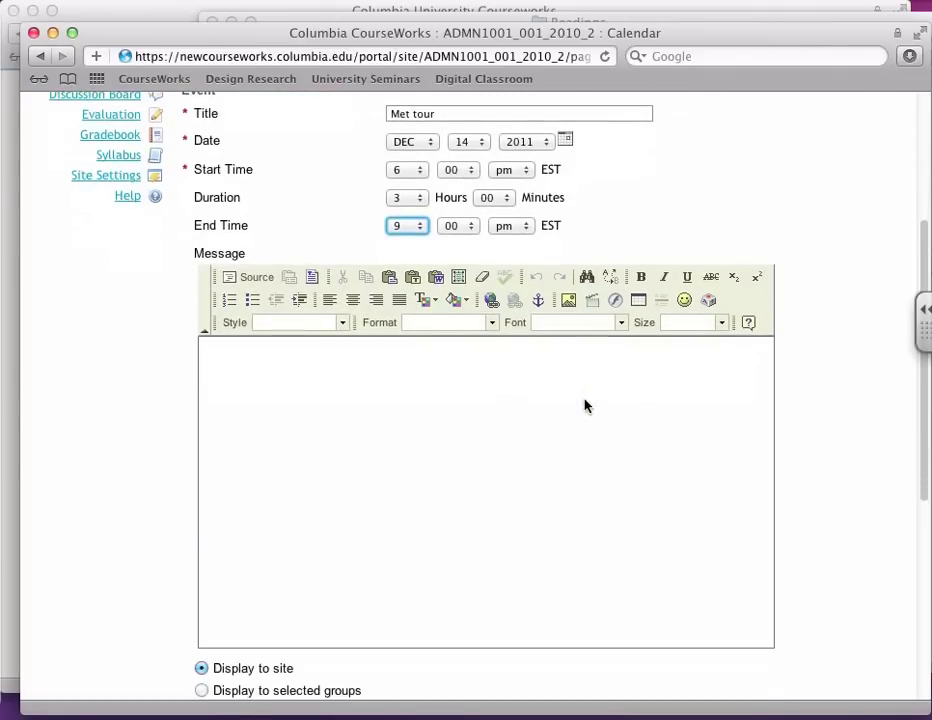
pyautogui.click(580, 398)
pyautogui.write('Brin')
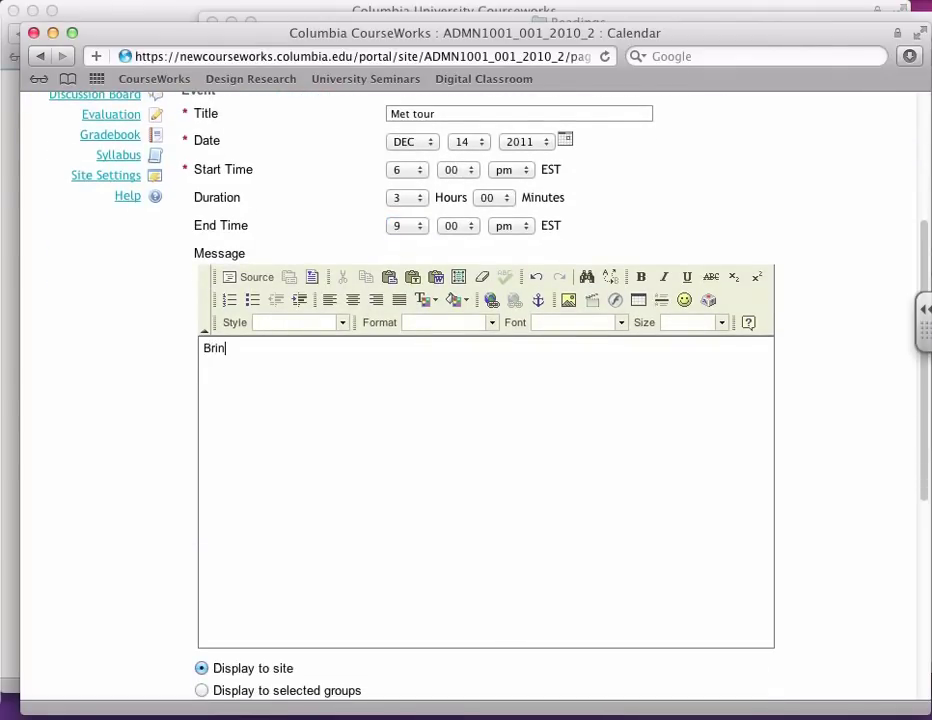
pyautogui.write('g your flashlights...')
pyautogui.scroll(-5, 538, 403)
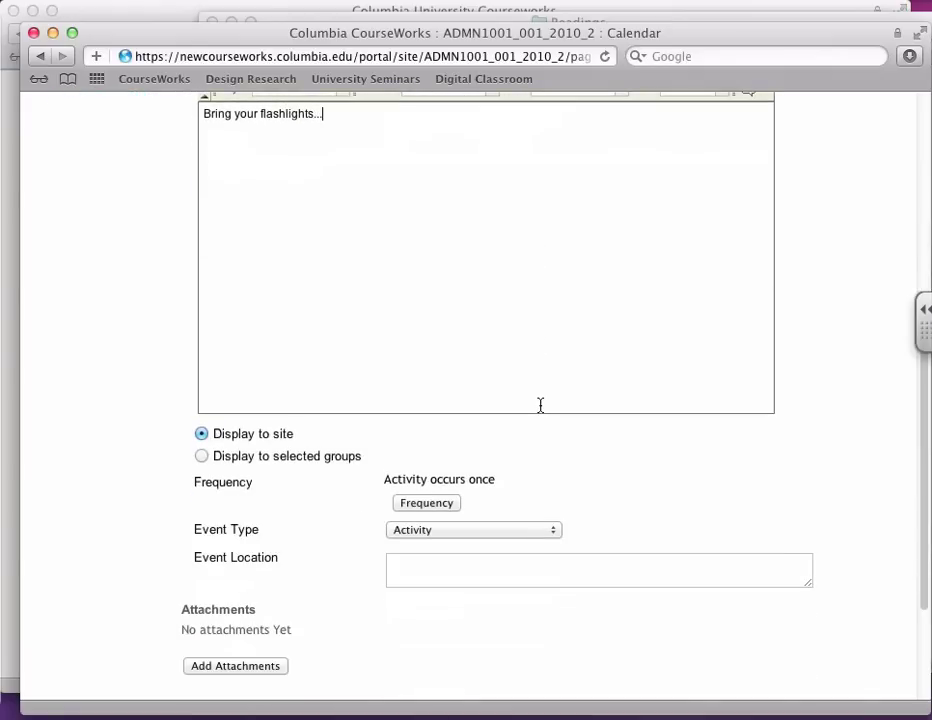
pyautogui.scroll(-1, 532, 402)
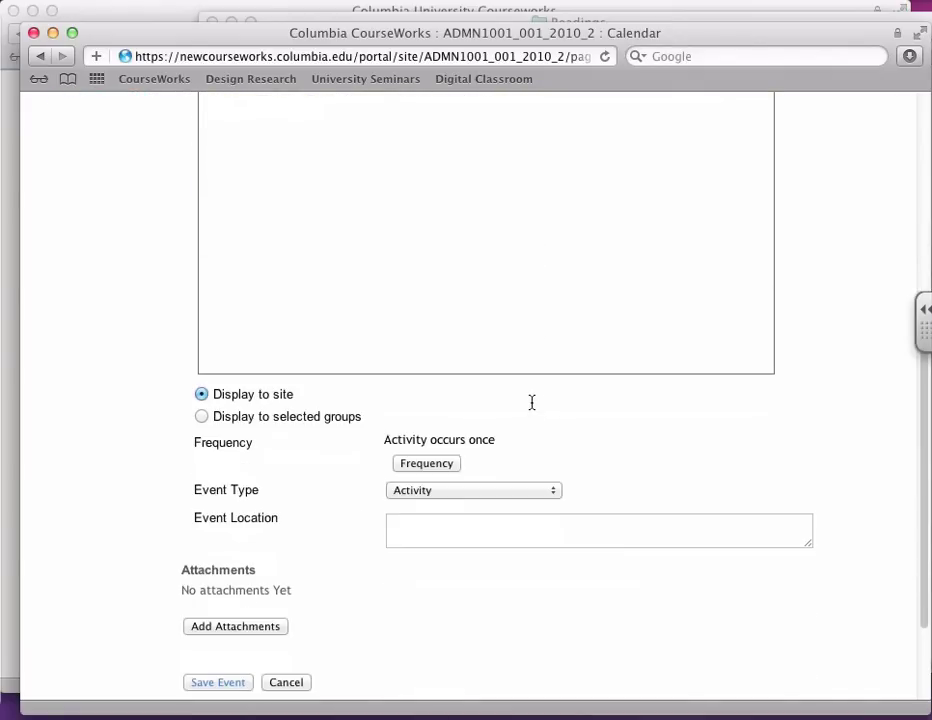
pyautogui.scroll(-3, 273, 495)
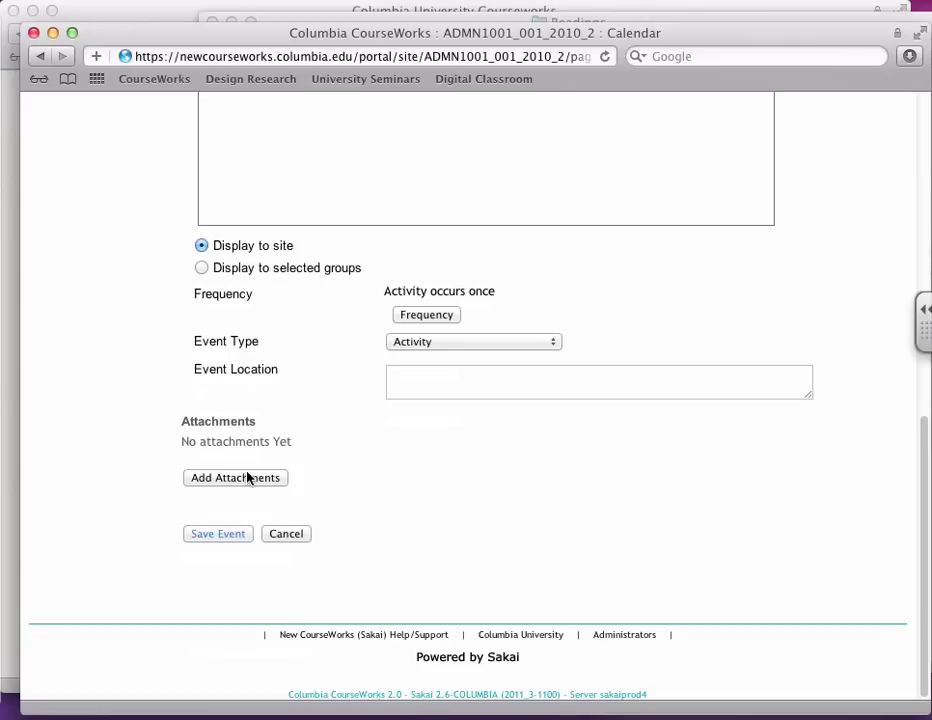
# Step: Save the Met tour event and check it is listed for December 14 on the course home page
pyautogui.click(229, 532)
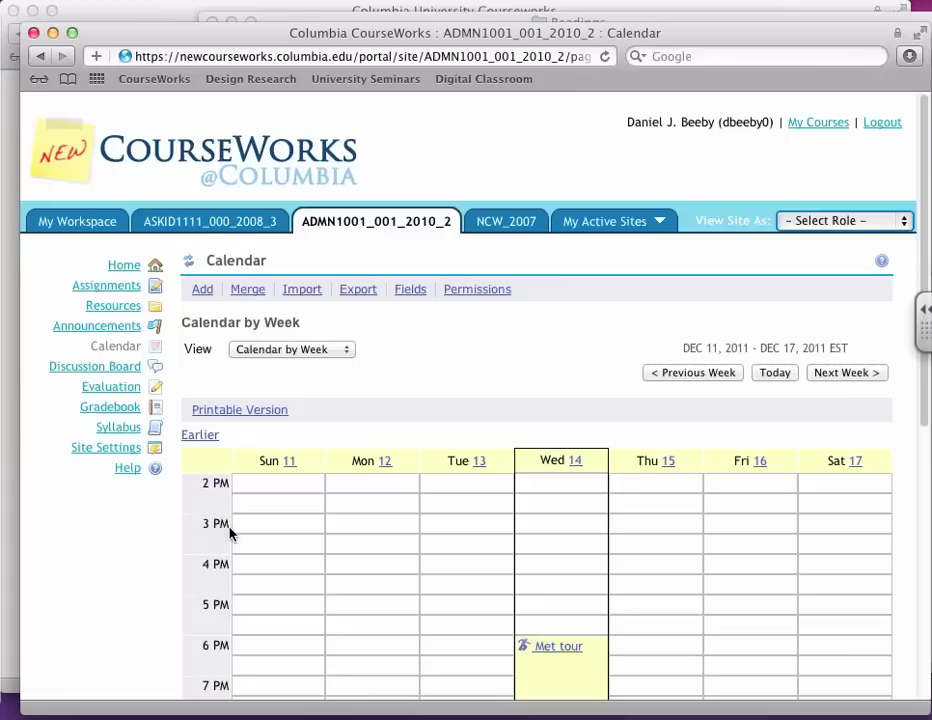
pyautogui.scroll(-2, 443, 518)
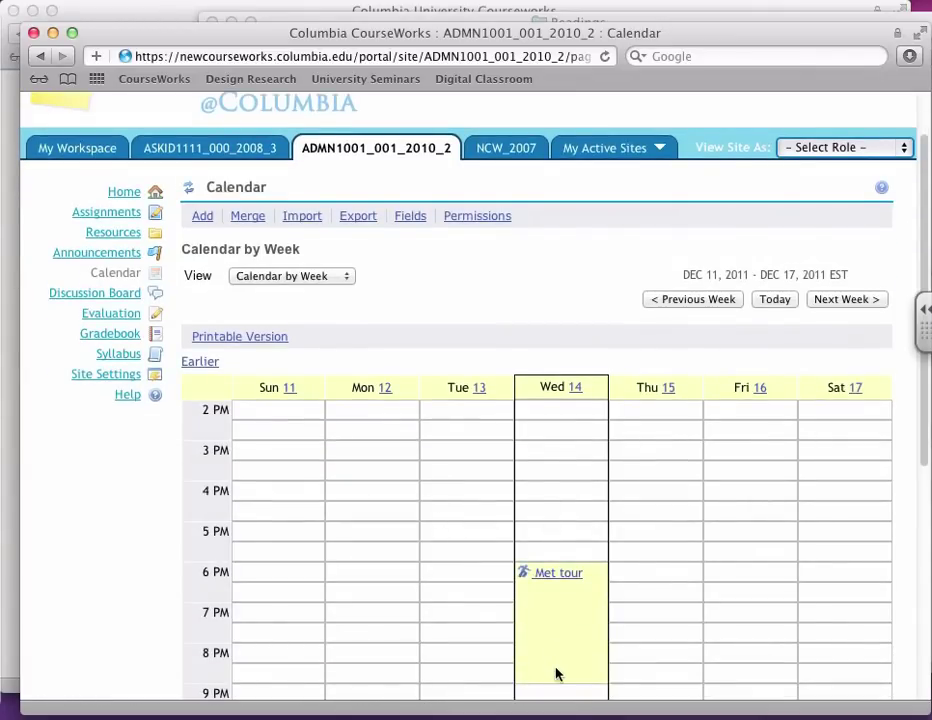
pyautogui.click(120, 191)
pyautogui.scroll(-2, 695, 452)
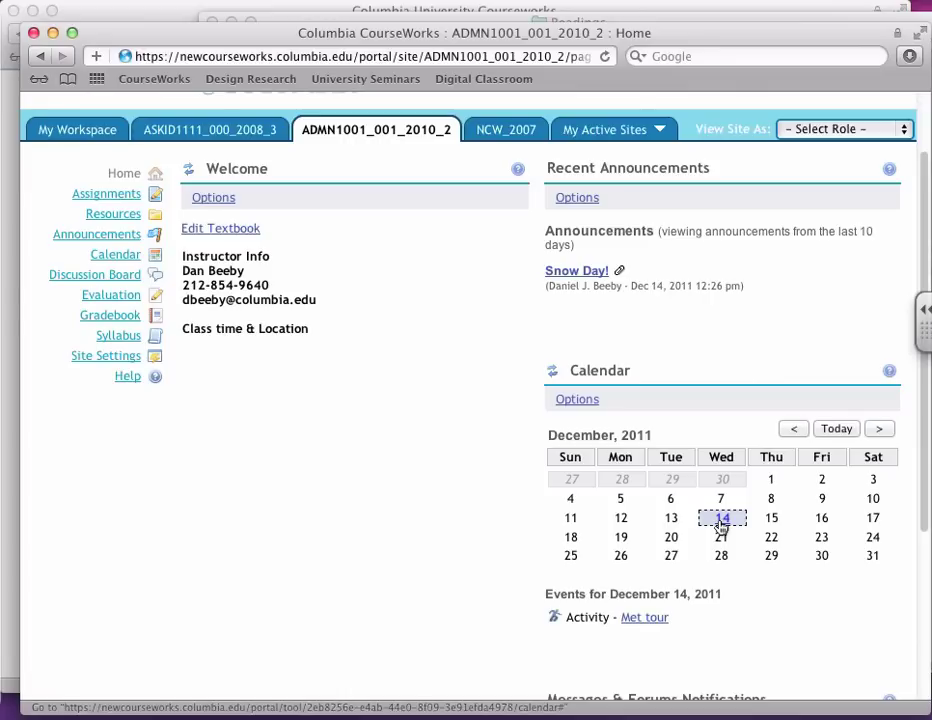
pyautogui.scroll(2, 721, 527)
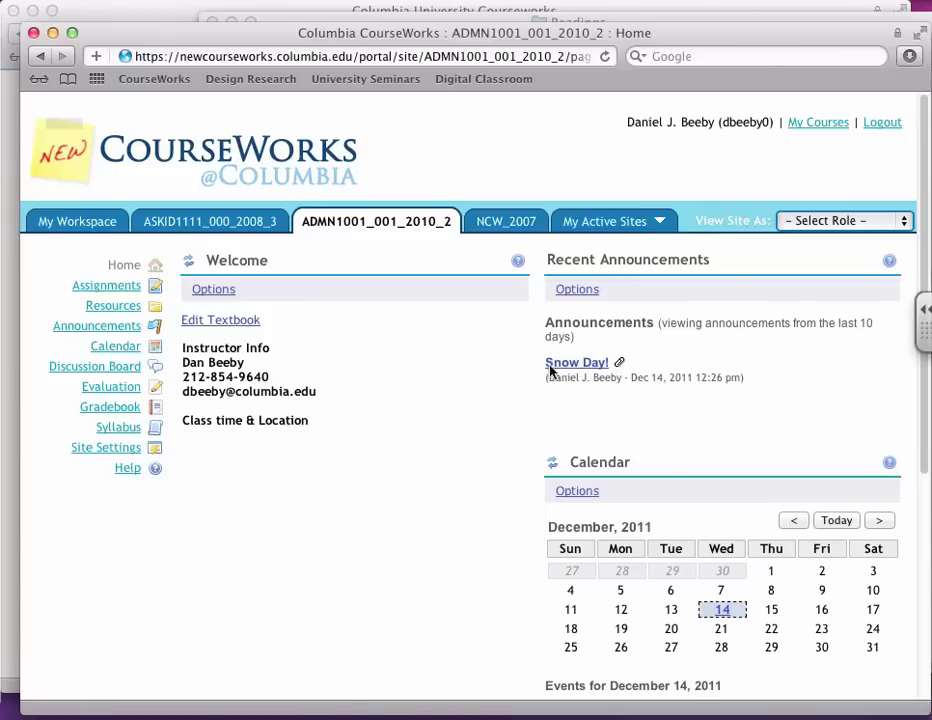
# Step: Check the My Workspace home page's calendar for the Met tour event on December 14
pyautogui.click(86, 224)
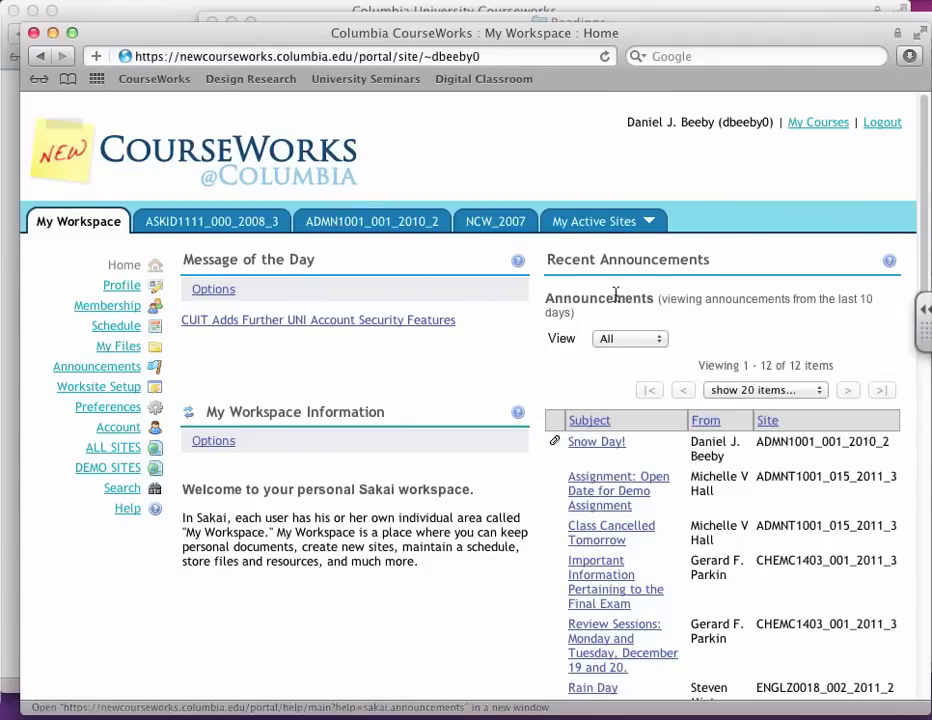
pyautogui.scroll(-3, 664, 295)
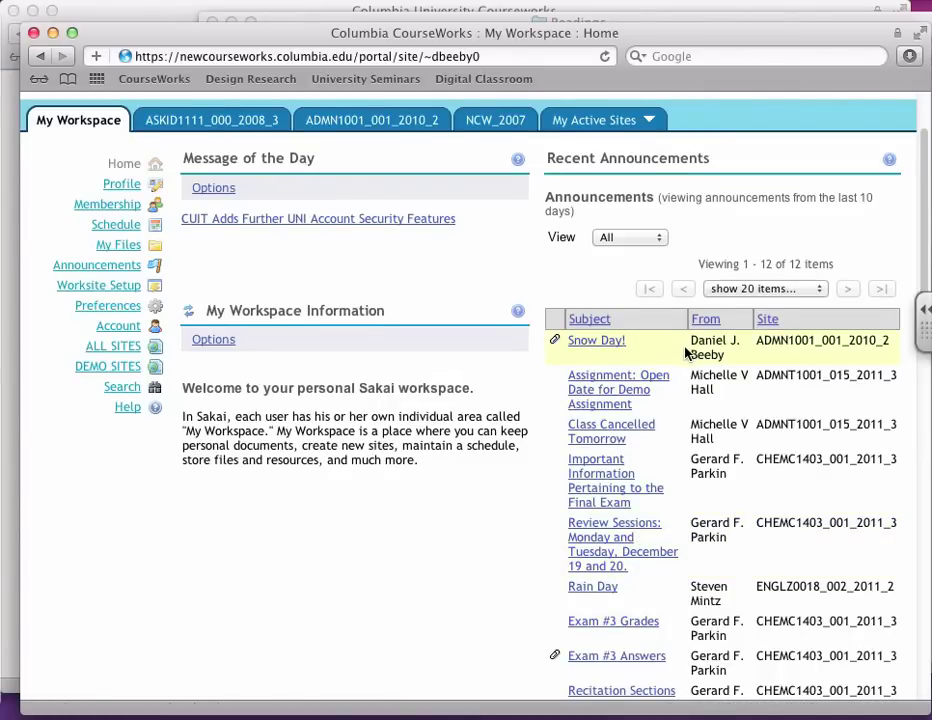
pyautogui.scroll(-15, 686, 350)
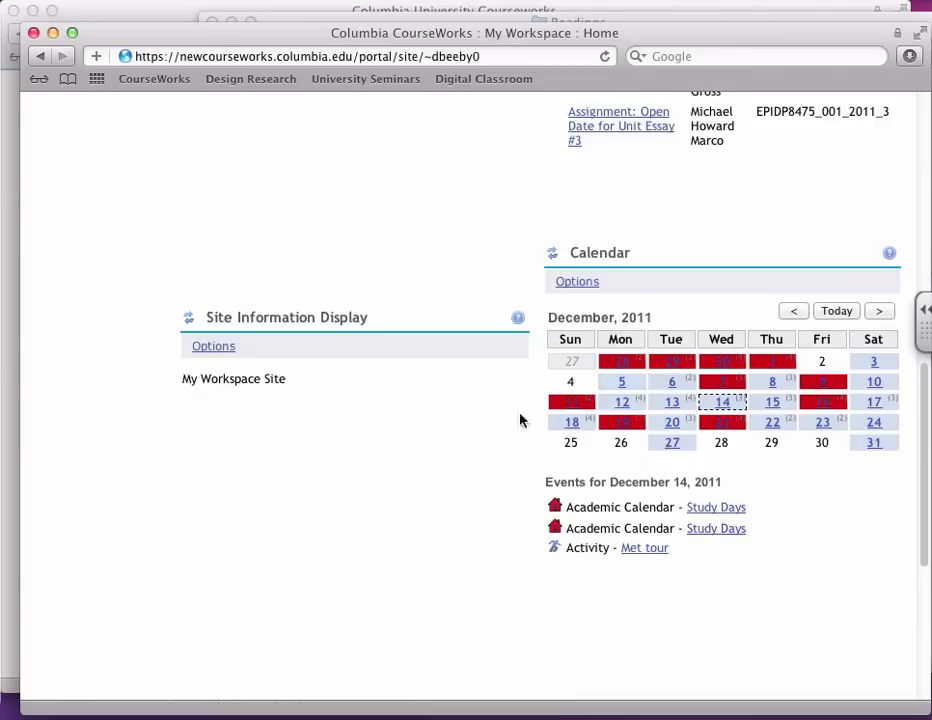
pyautogui.scroll(10, 520, 420)
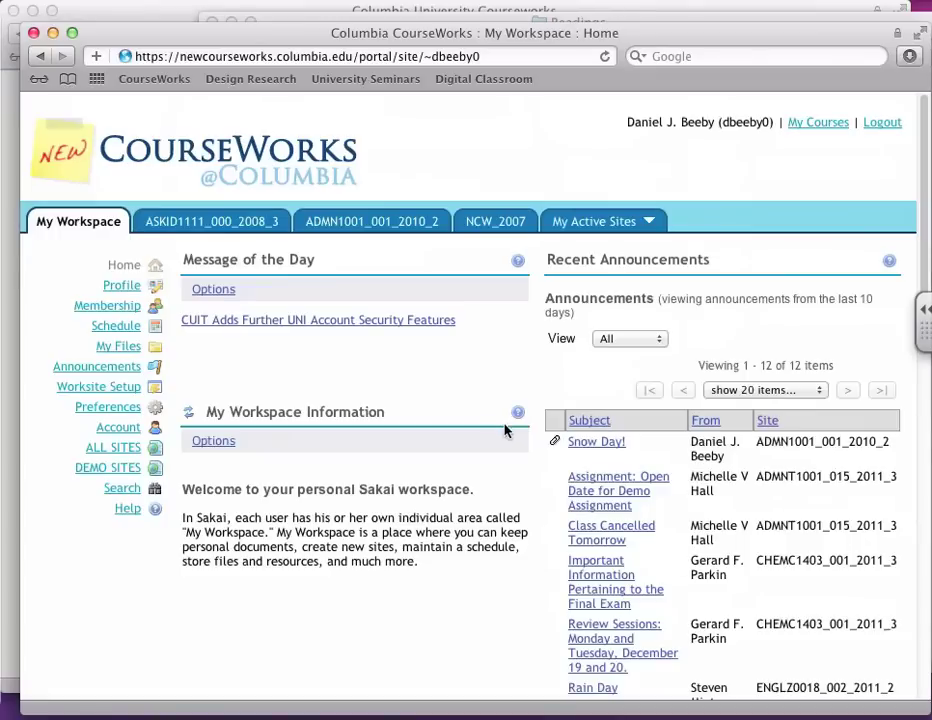
# Step: Open the ADMN1001_001_2010_2 course Calendar, reloading the site home page before returning to it
pyautogui.click(368, 221)
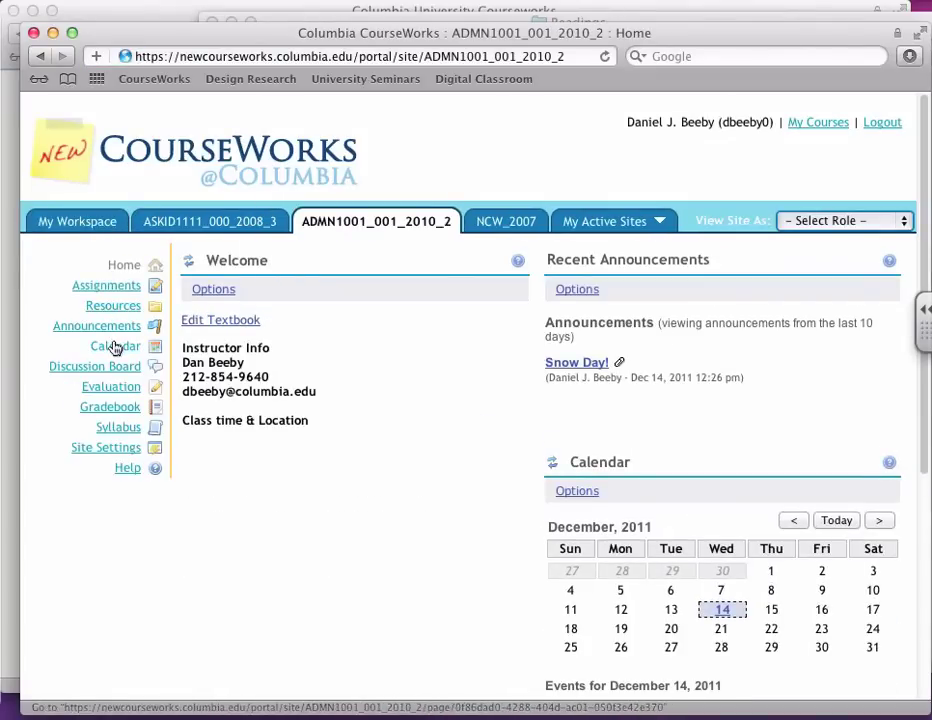
pyautogui.click(116, 346)
pyautogui.scroll(-5, 358, 616)
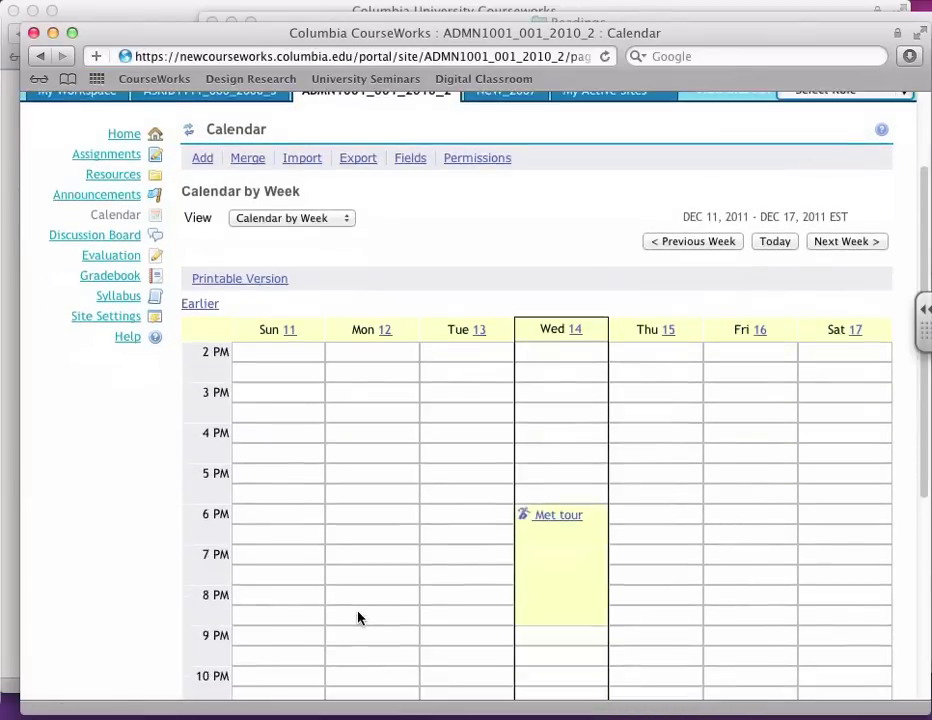
pyautogui.scroll(5, 354, 622)
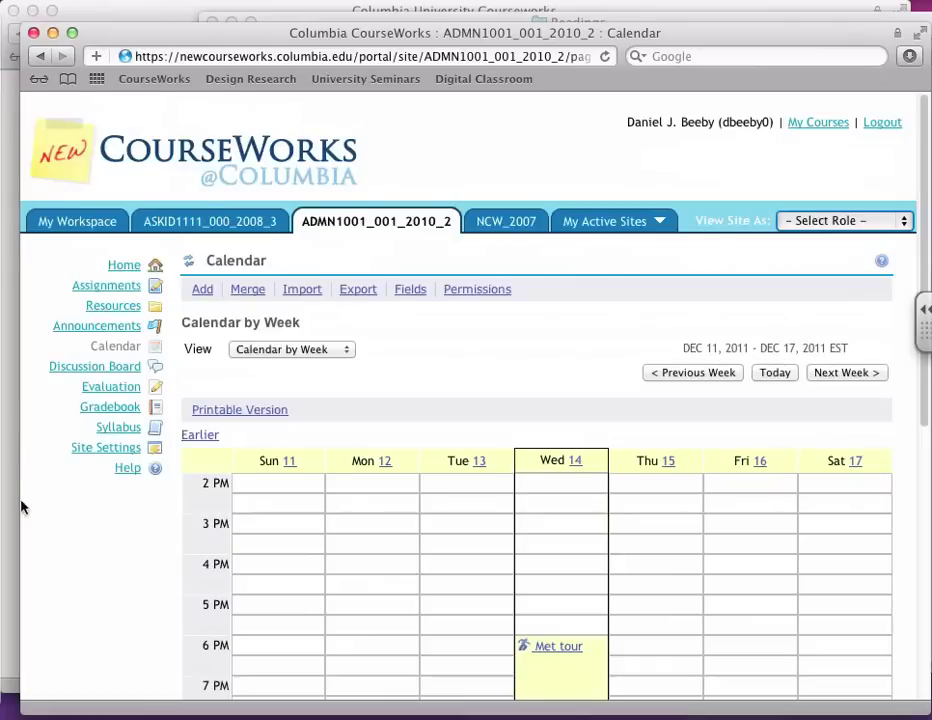
pyautogui.click(125, 264)
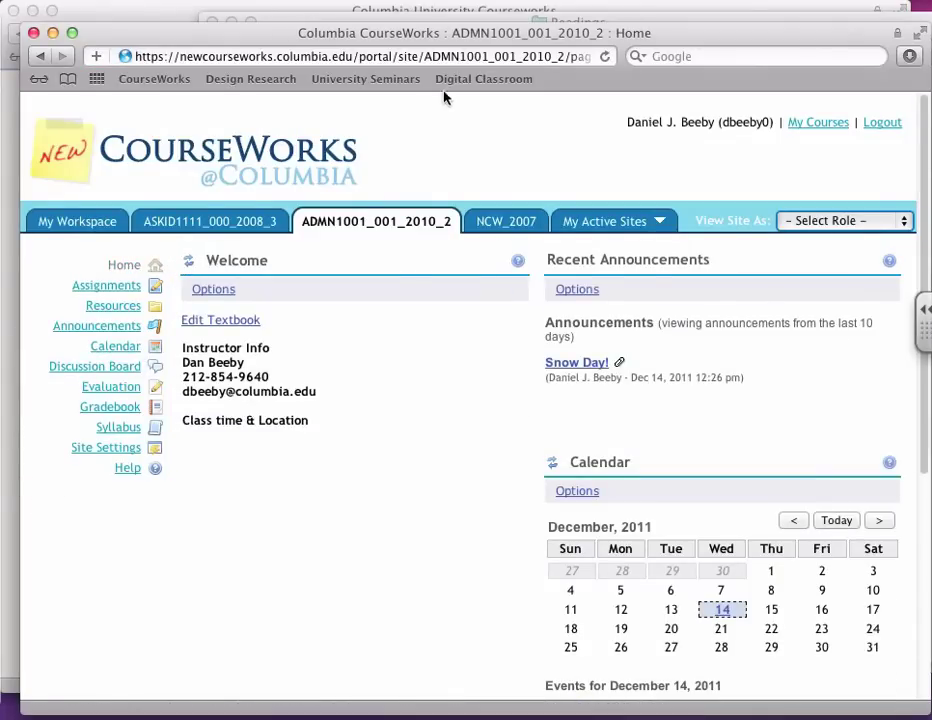
pyautogui.click(605, 57)
pyautogui.click(110, 348)
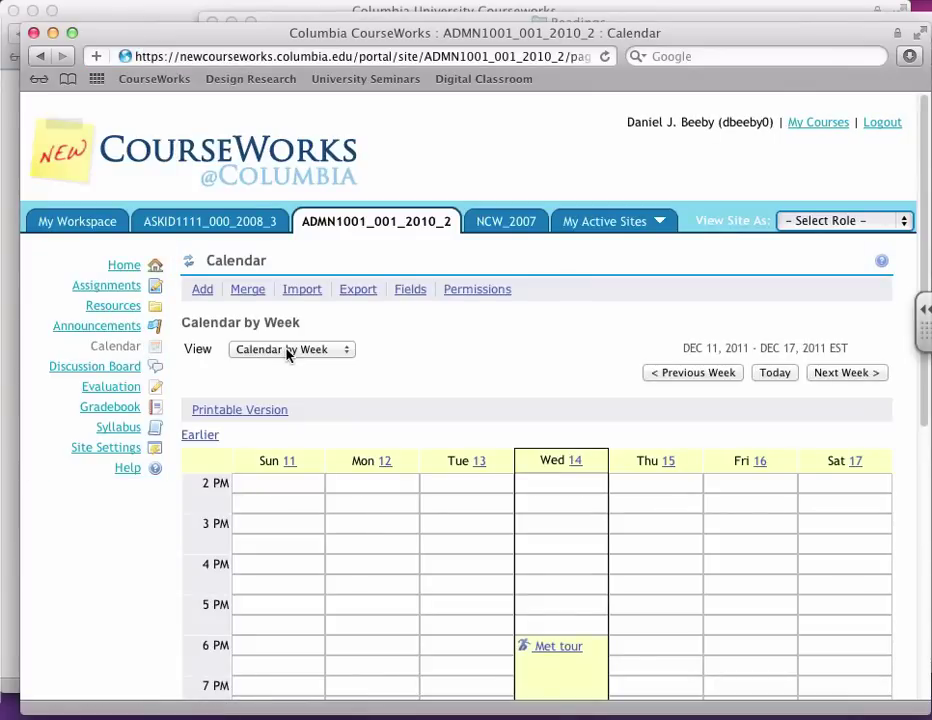
# Step: Switch the Calendar view to List of Events showing All events
pyautogui.click(281, 353)
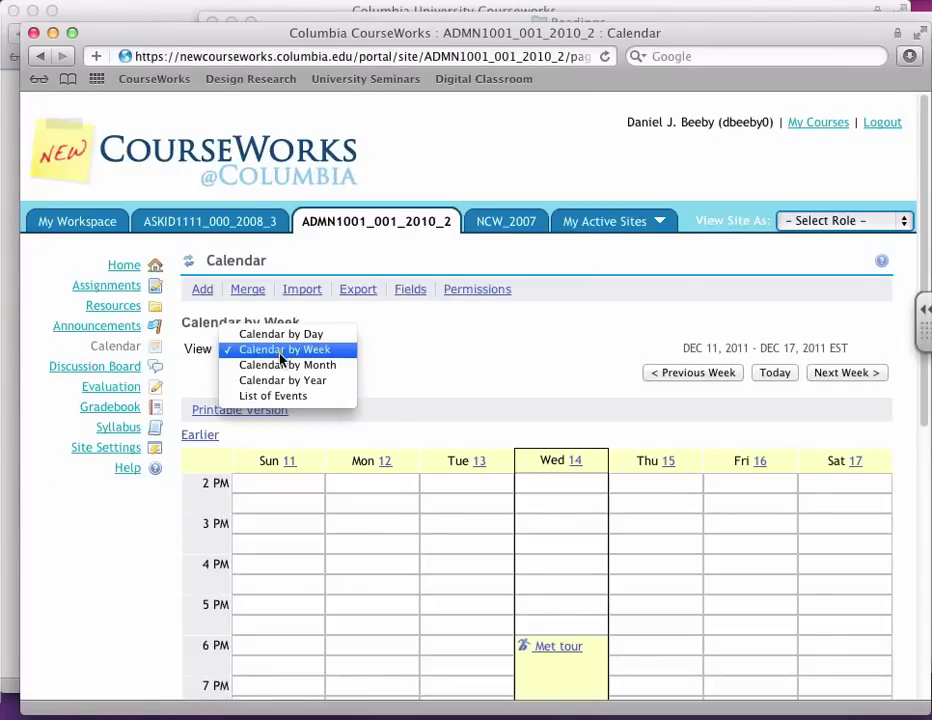
pyautogui.click(279, 396)
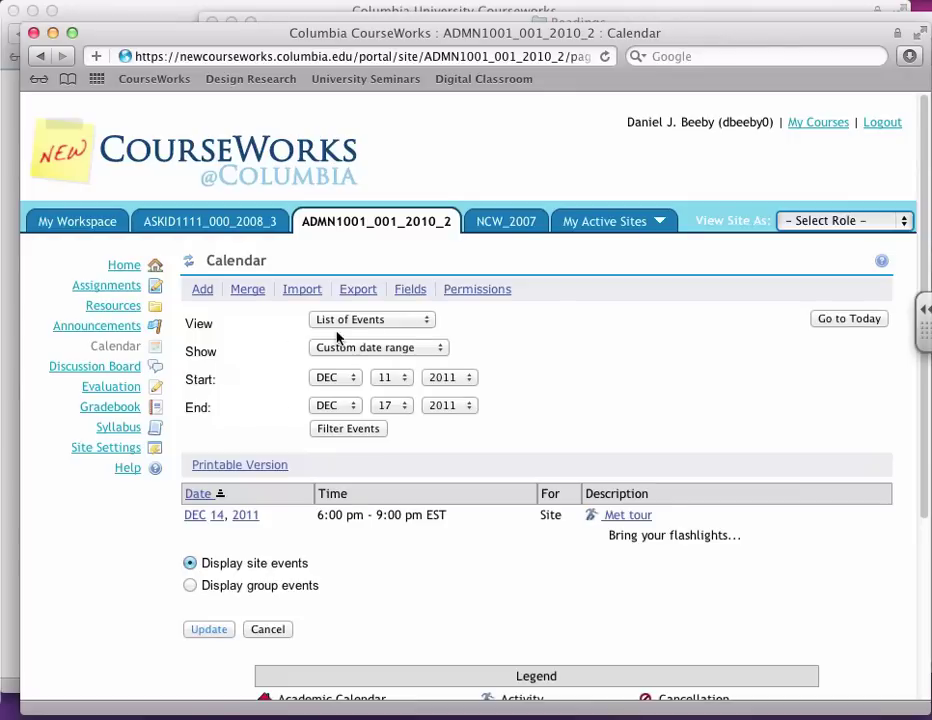
pyautogui.click(347, 352)
pyautogui.click(344, 270)
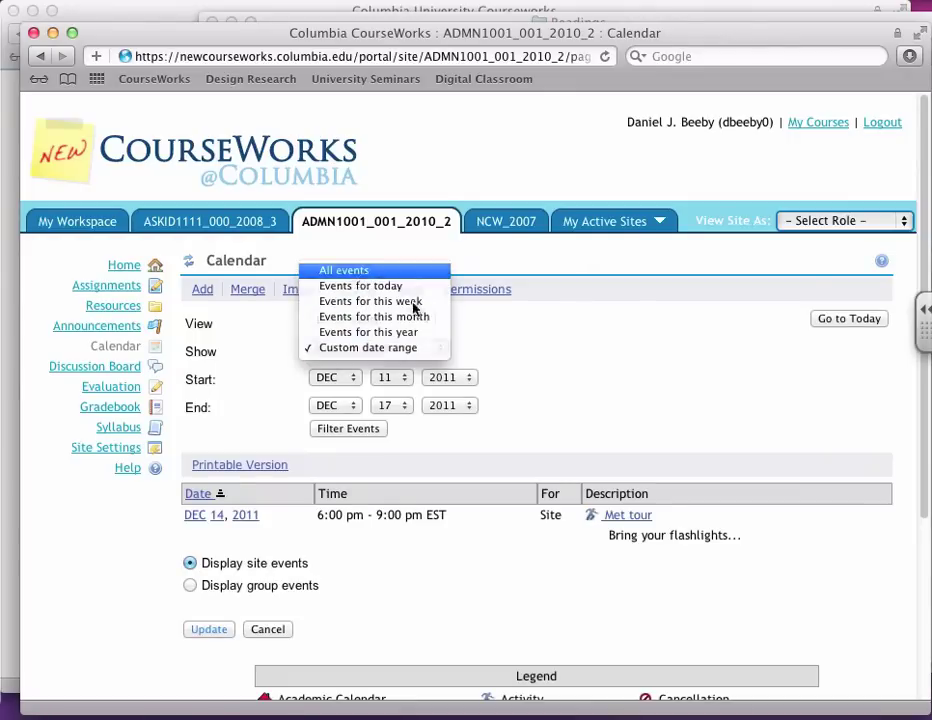
pyautogui.scroll(-3, 557, 366)
pyautogui.scroll(-1, 571, 368)
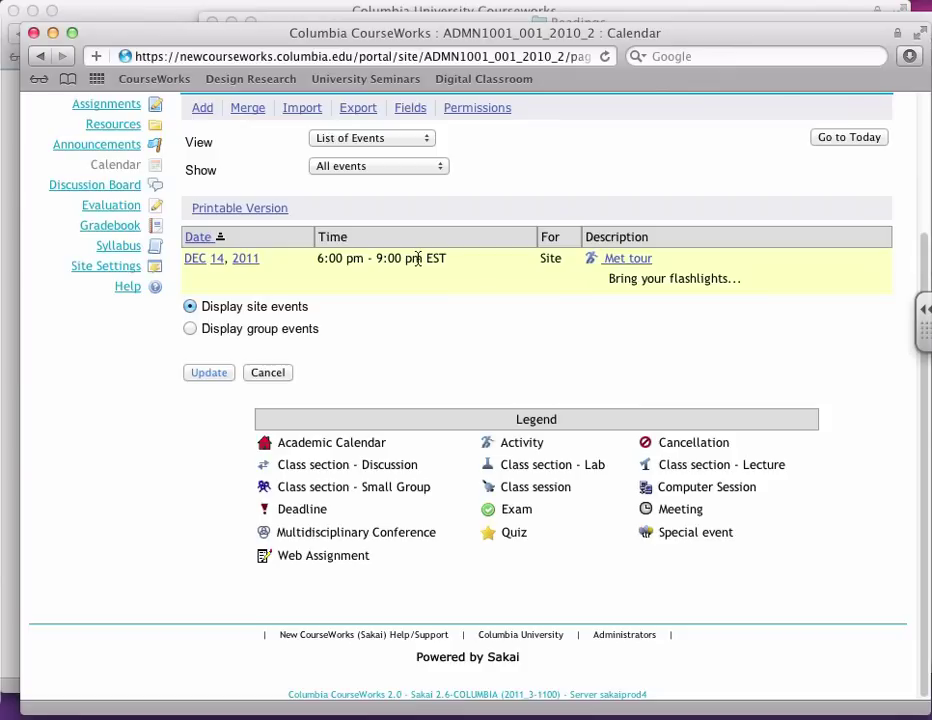
pyautogui.scroll(4, 311, 265)
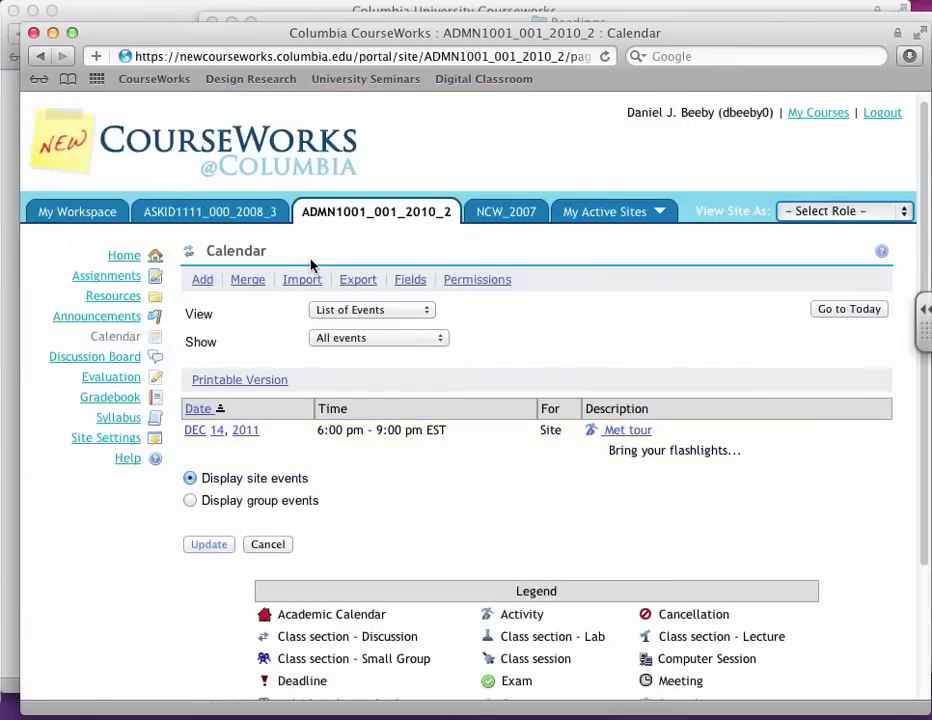
# Step: Copy the course calendar's iCal export .ics address
pyautogui.click(367, 286)
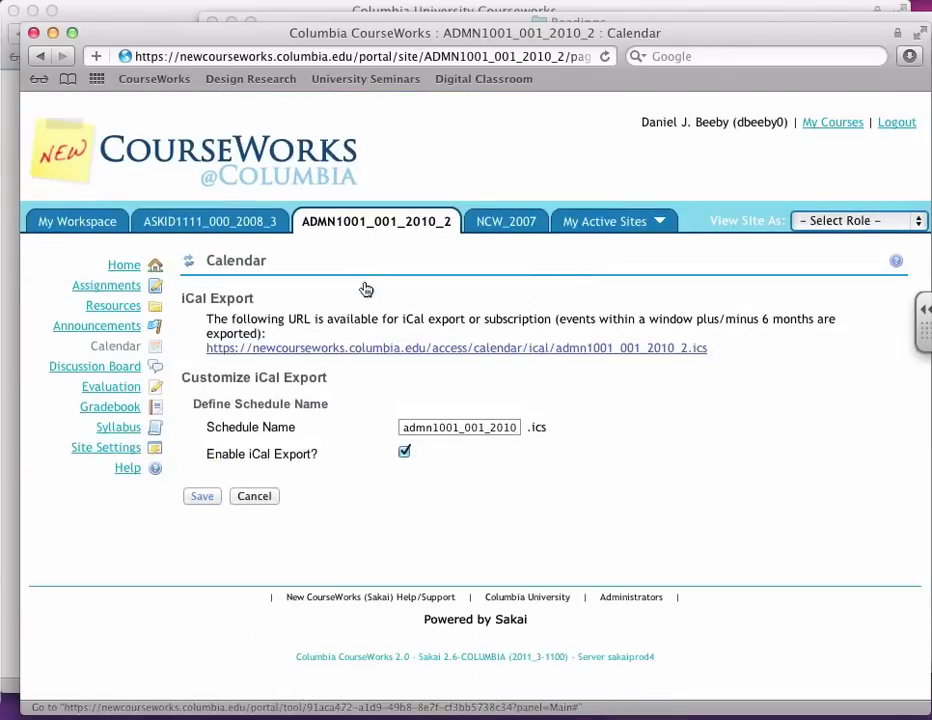
pyautogui.rightClick(395, 352)
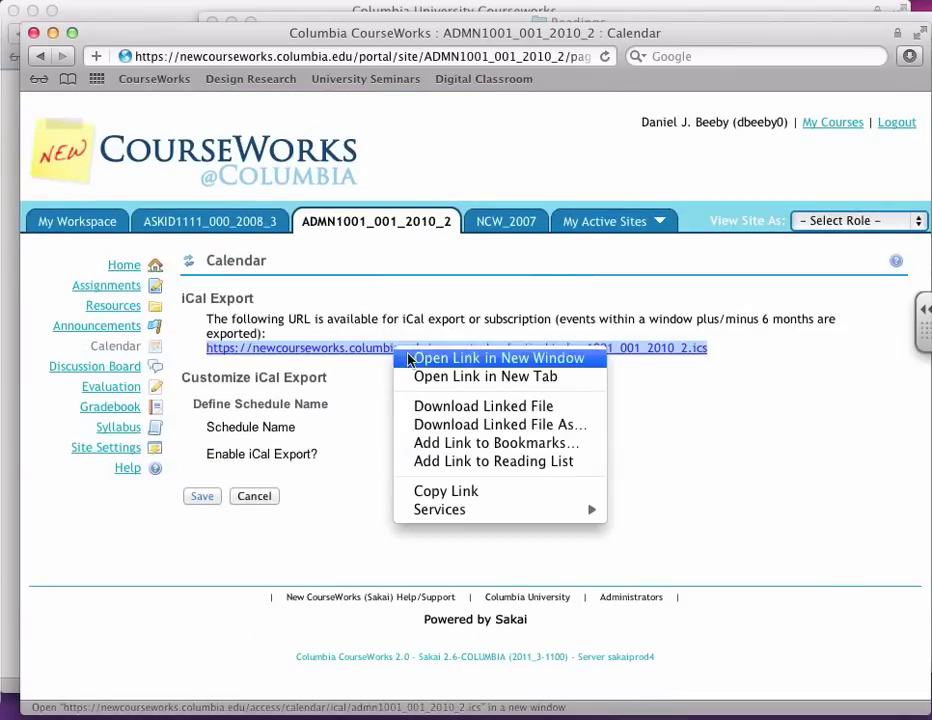
pyautogui.click(451, 491)
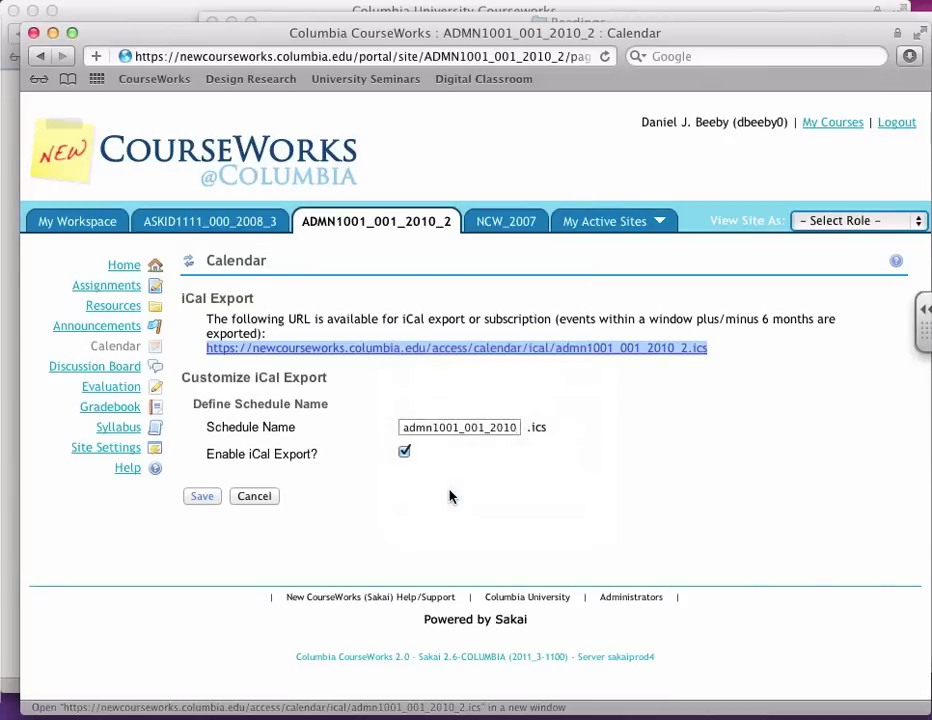
# Step: Launch iCal through a Spotlight search for 'ical'
pyautogui.press('super+space')
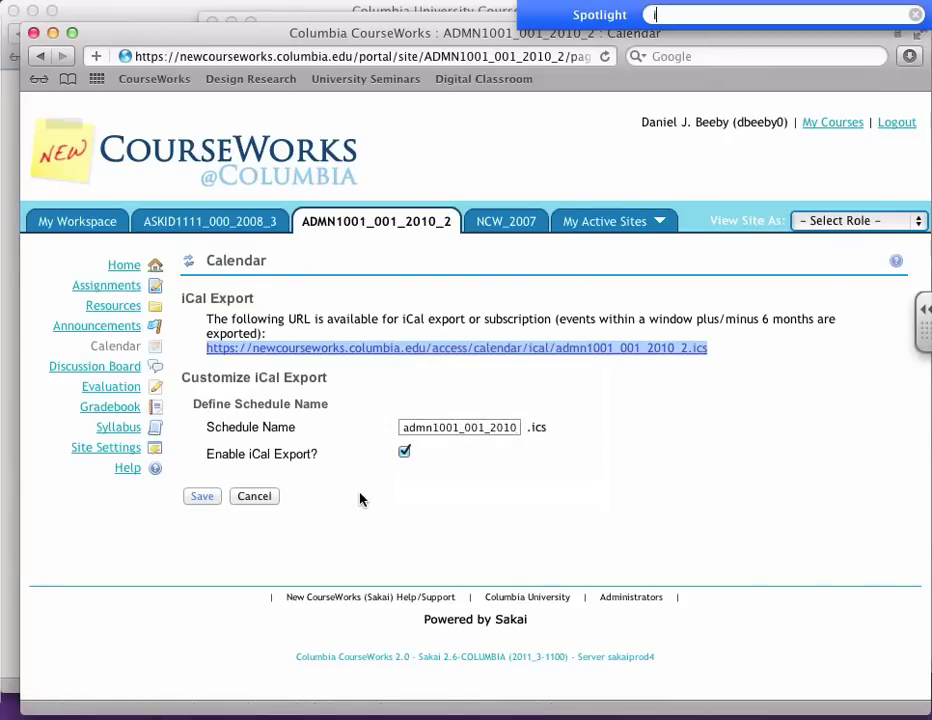
pyautogui.write('ical')
pyautogui.press('Return')
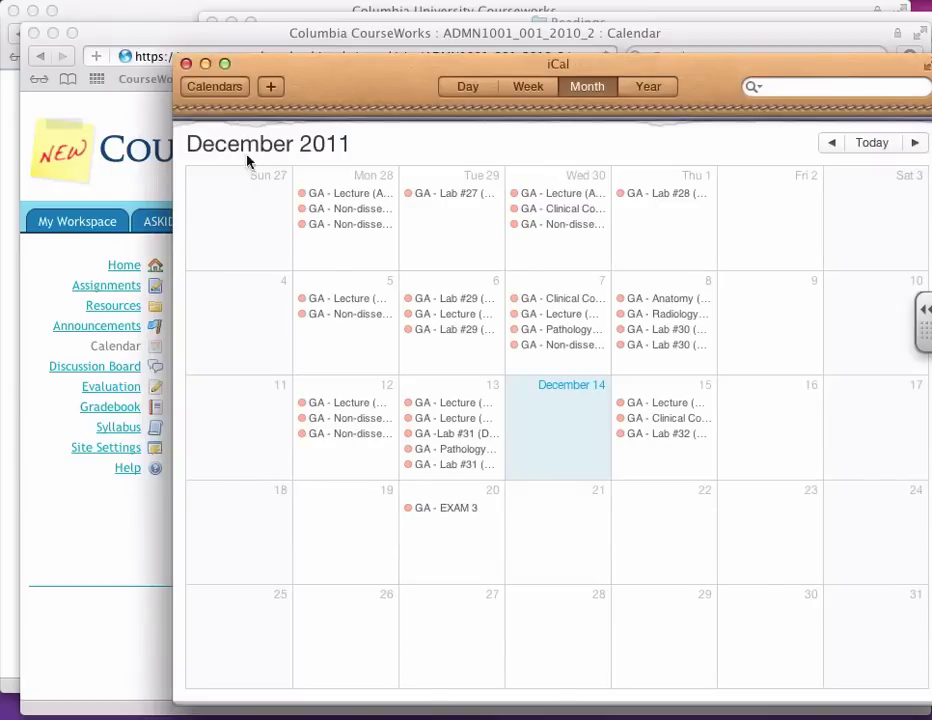
# Step: Subscribe iCal to the pasted course calendar address, naming it 'demo site', then return to the browser
pyautogui.click(183, 4)
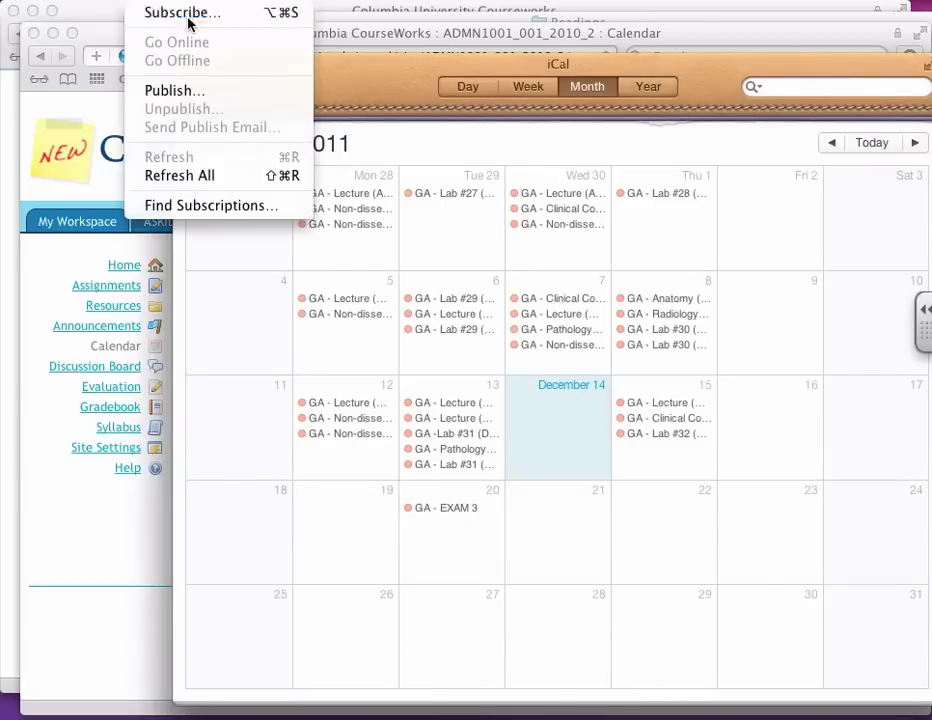
pyautogui.click(186, 14)
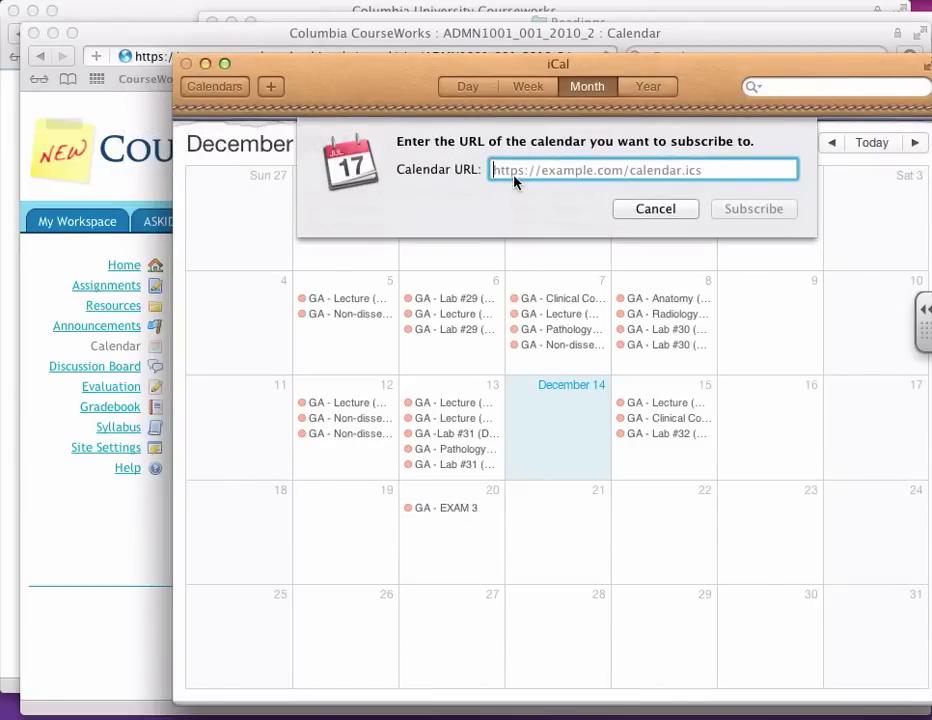
pyautogui.press('super+v')
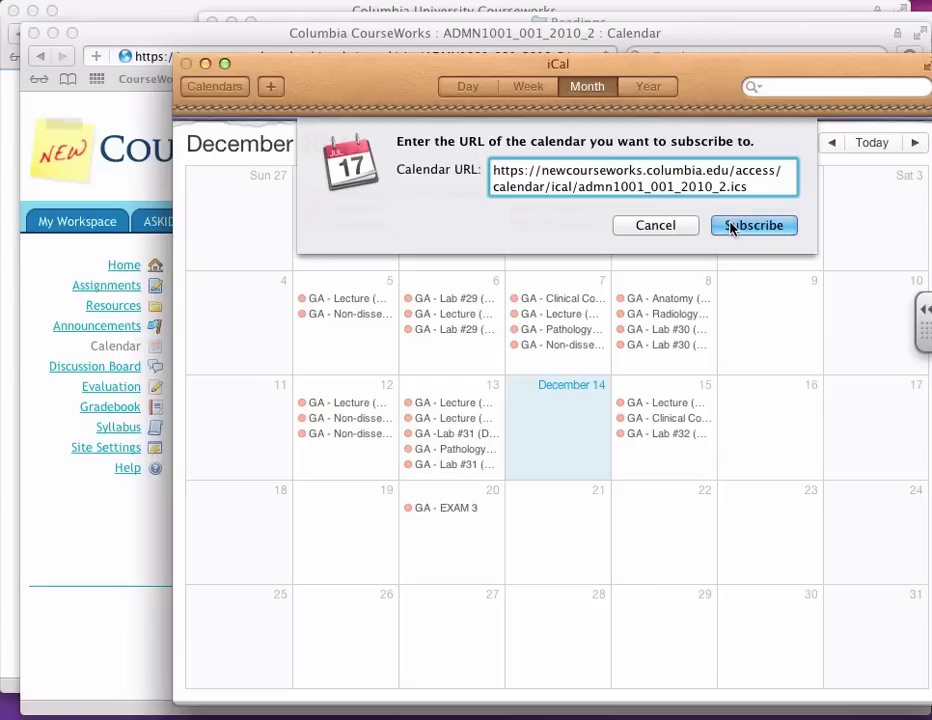
pyautogui.click(731, 226)
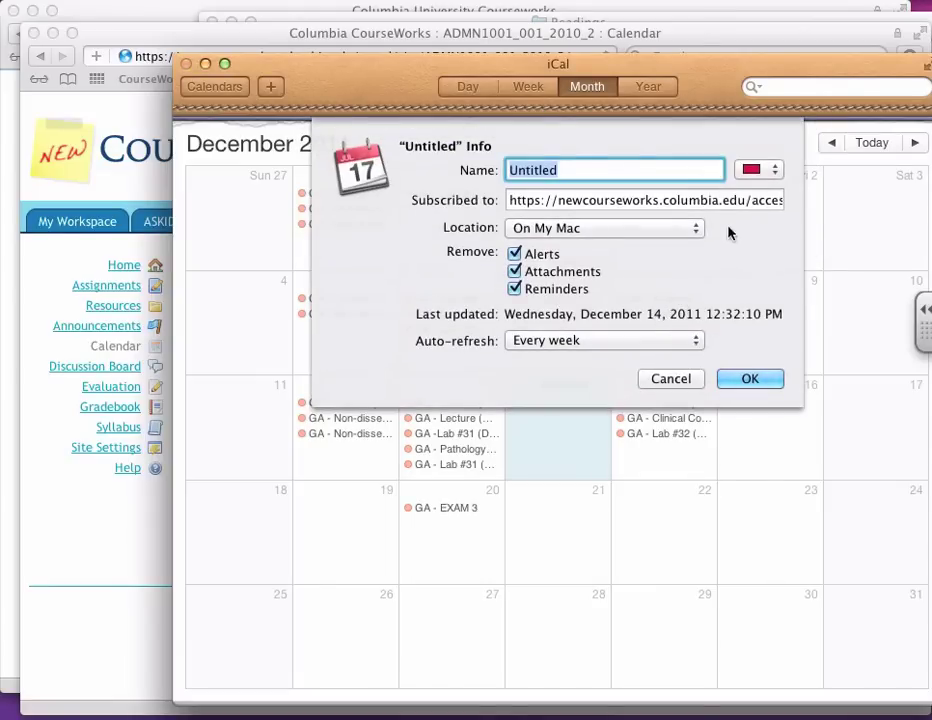
pyautogui.write('demo s')
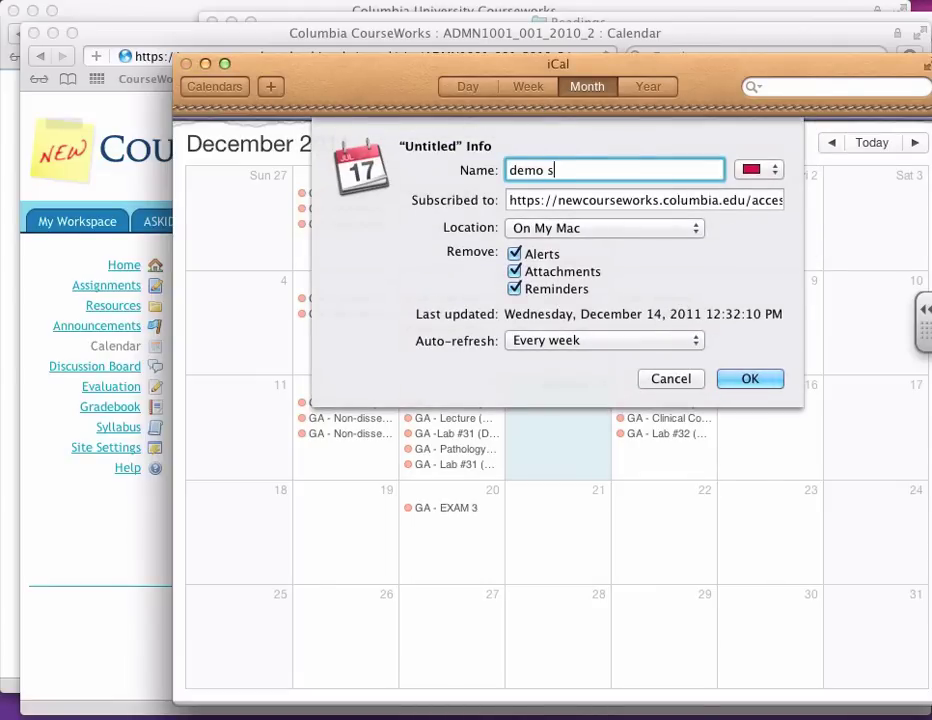
pyautogui.write('ite')
pyautogui.click(752, 378)
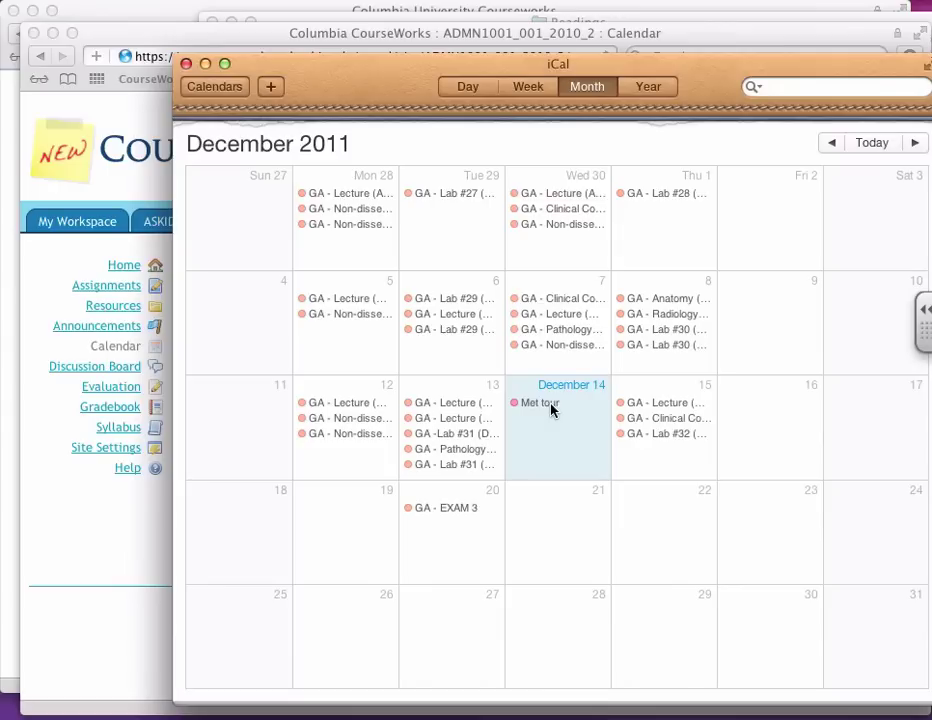
pyautogui.press('super+Tab')
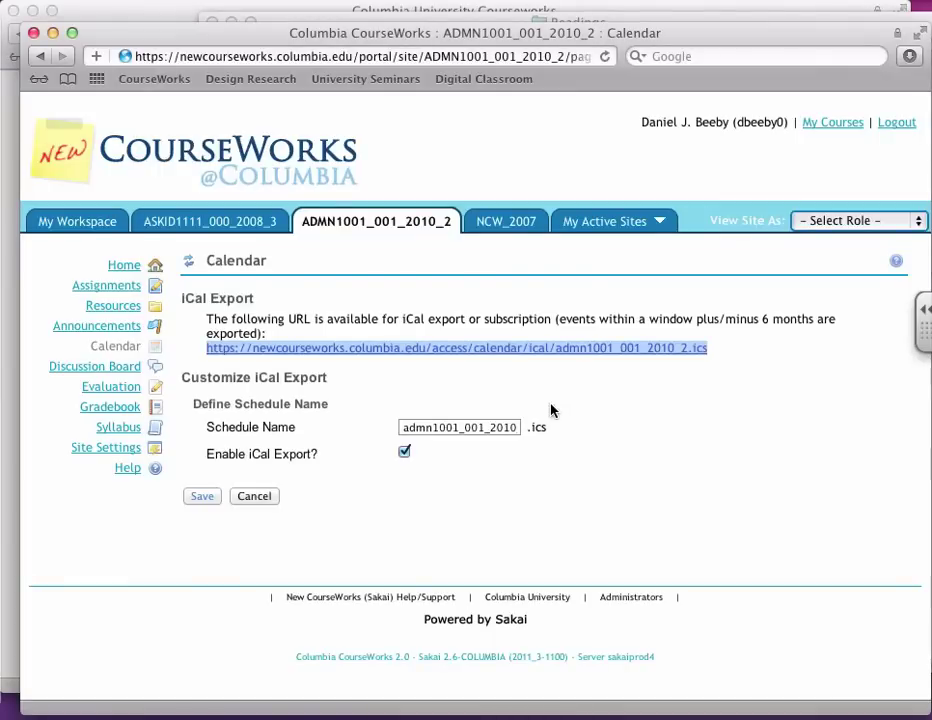
# Step: Reset the course Calendar to week view and show later hours, revealing Met tour Wednesday 6 PM
pyautogui.click(187, 265)
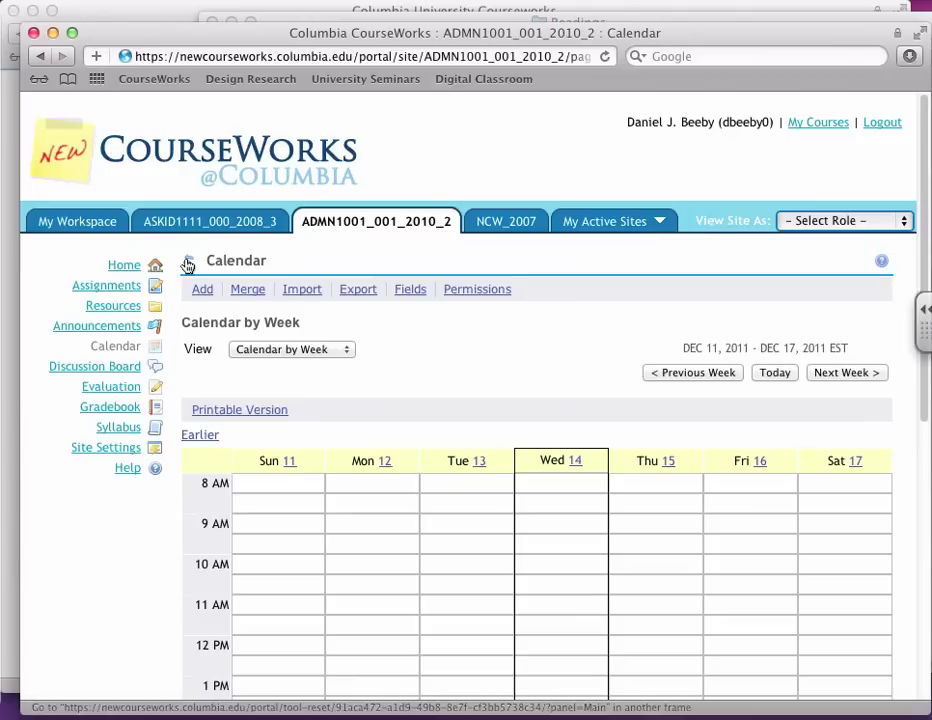
pyautogui.scroll(-5, 703, 448)
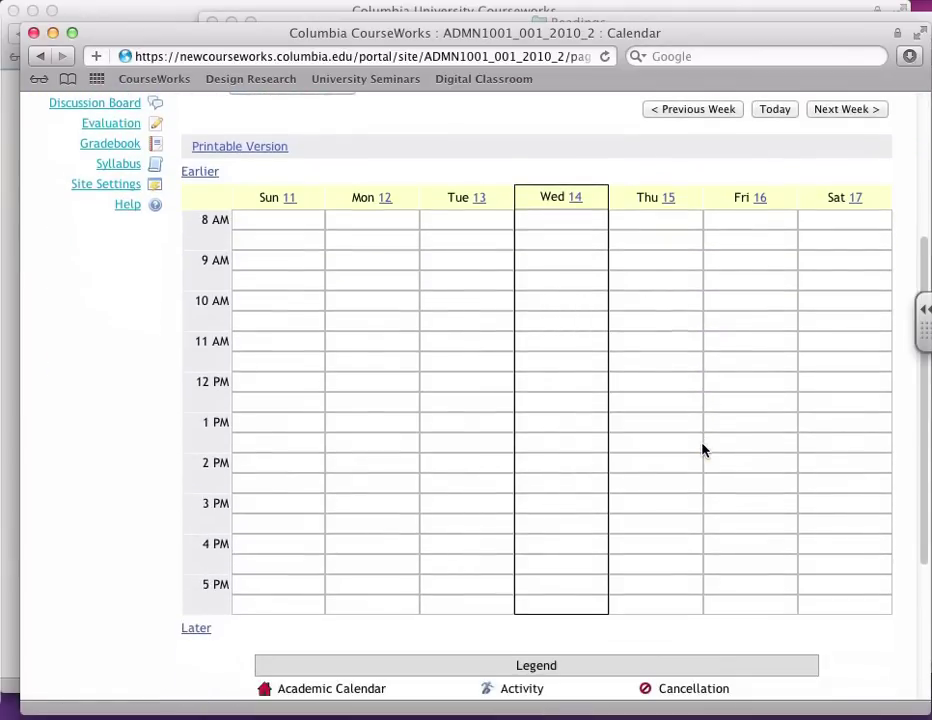
pyautogui.scroll(-1, 703, 450)
pyautogui.click(197, 612)
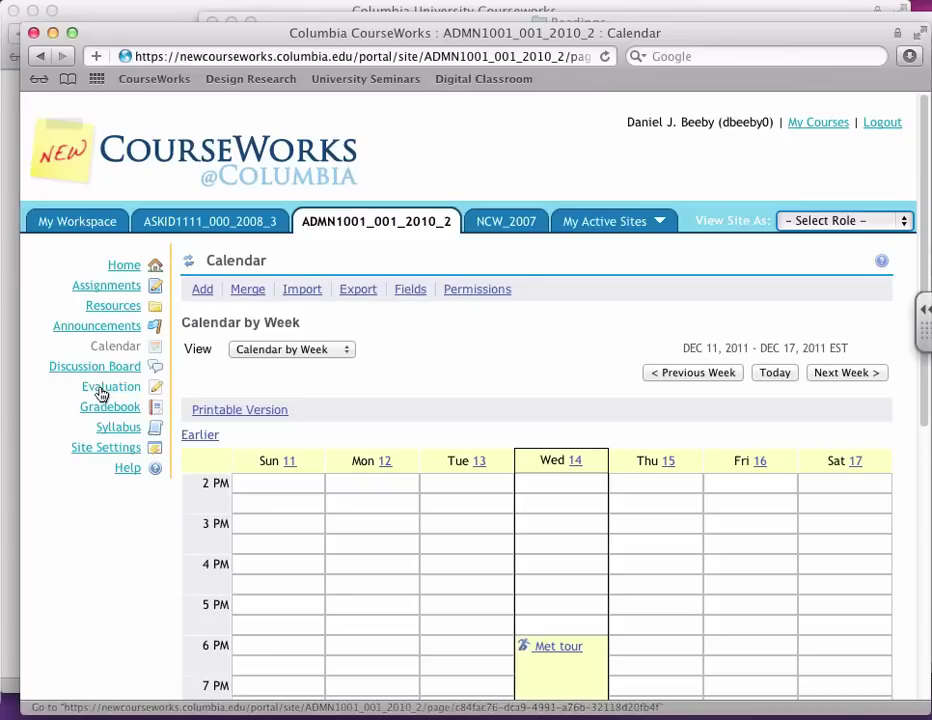
# Step: Create a new assignment titled 'Assignment 1'
pyautogui.click(113, 286)
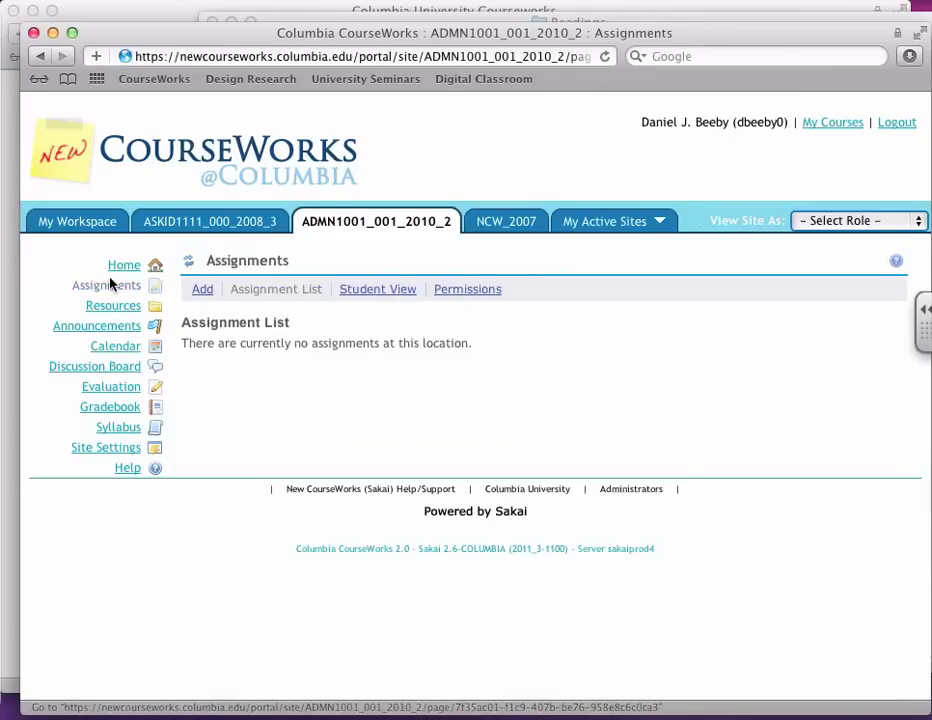
pyautogui.click(203, 290)
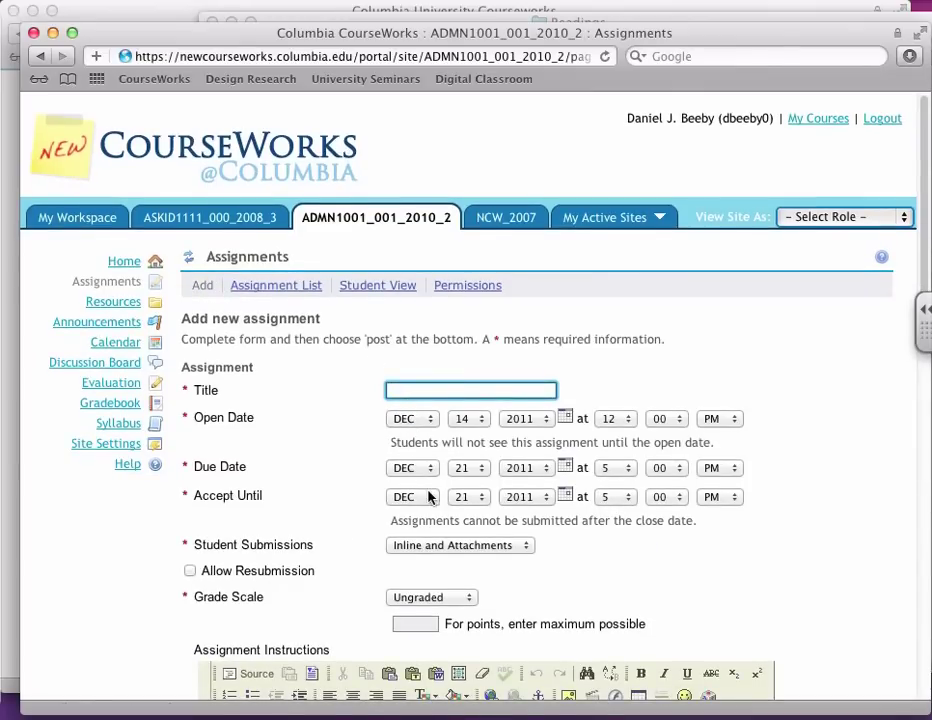
pyautogui.scroll(-3, 435, 495)
pyautogui.scroll(-12, 435, 502)
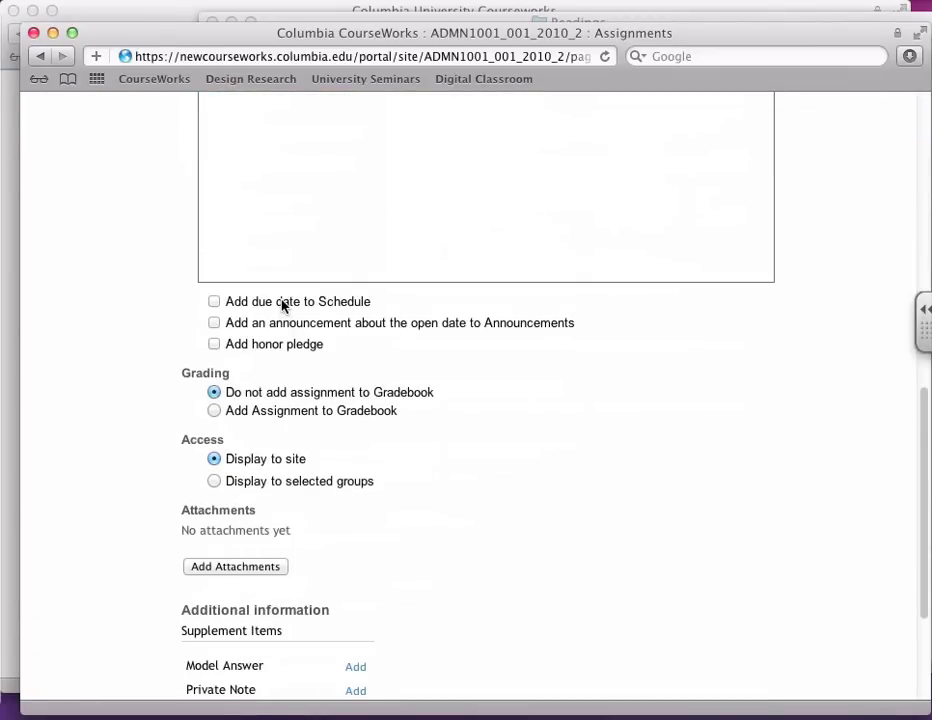
pyautogui.scroll(15, 301, 374)
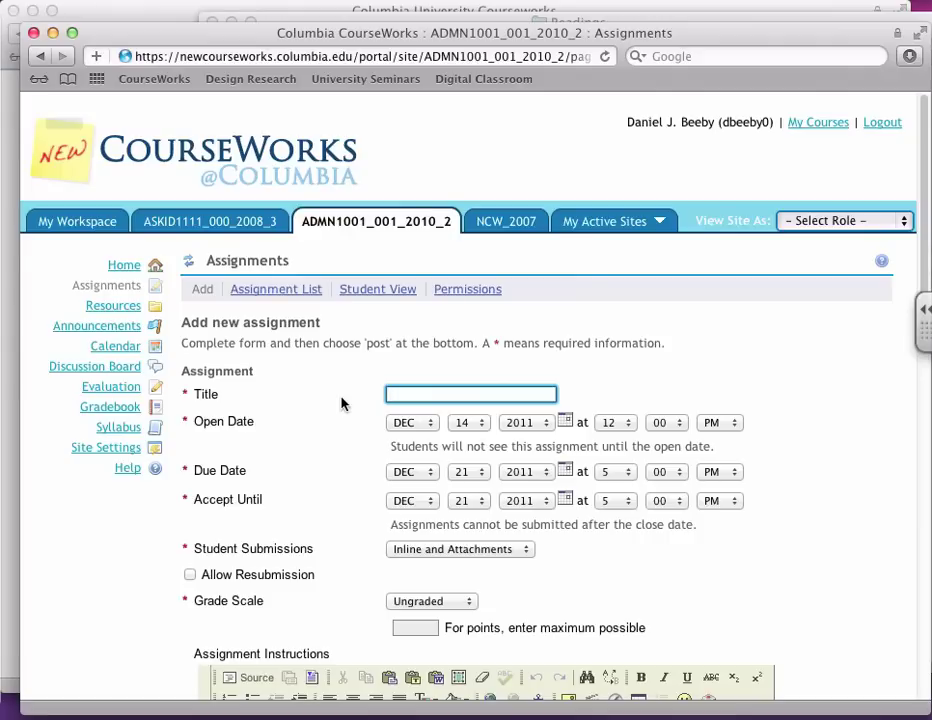
pyautogui.write('Assignment')
pyautogui.press('BackSpace')
pyautogui.write('1')
# Step: Accept submissions until Dec 23, keeping inline and attachment submission types
pyautogui.click(465, 500)
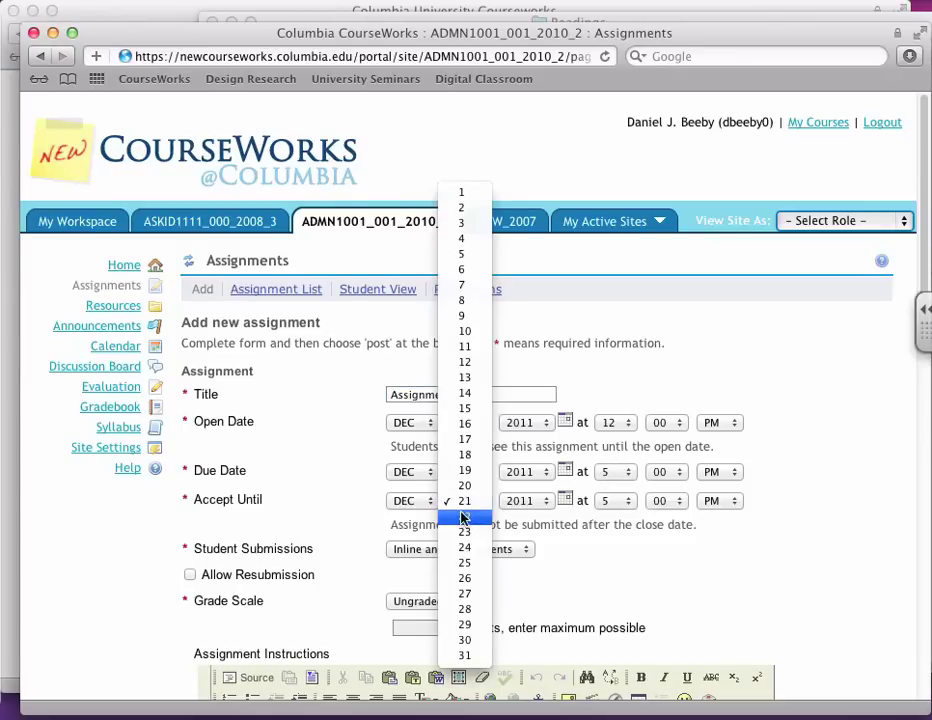
pyautogui.click(462, 531)
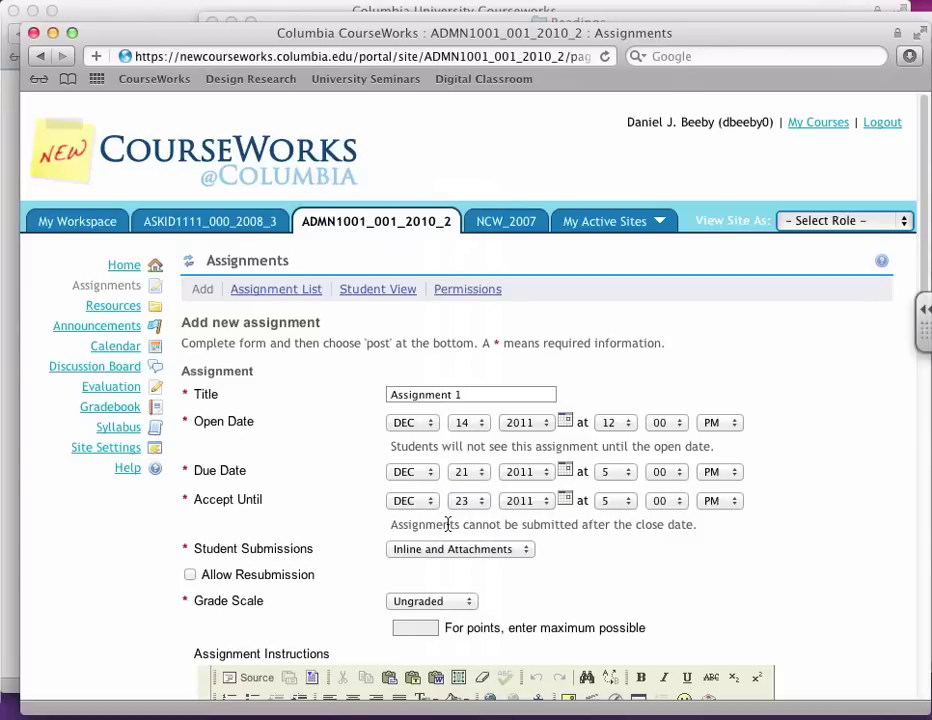
pyautogui.scroll(-3, 445, 521)
pyautogui.scroll(-2, 448, 527)
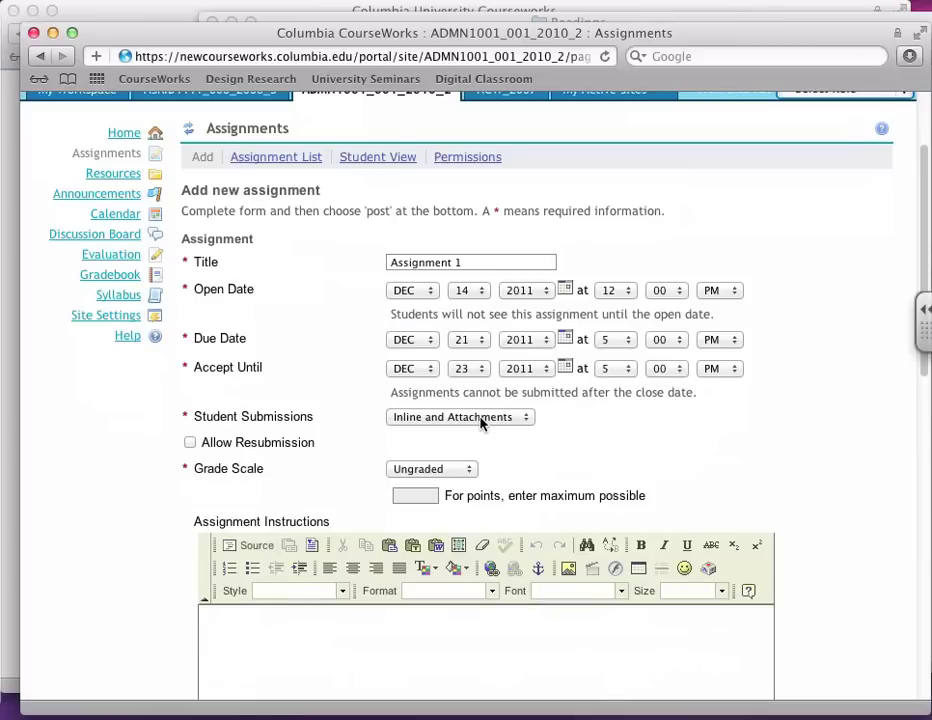
pyautogui.click(481, 421)
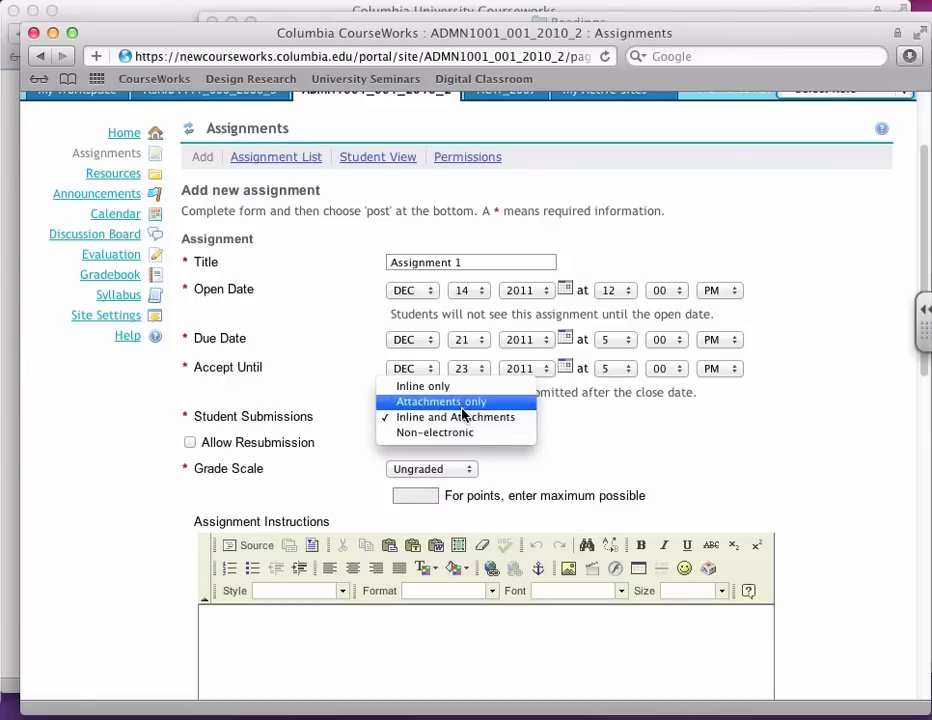
pyautogui.click(462, 419)
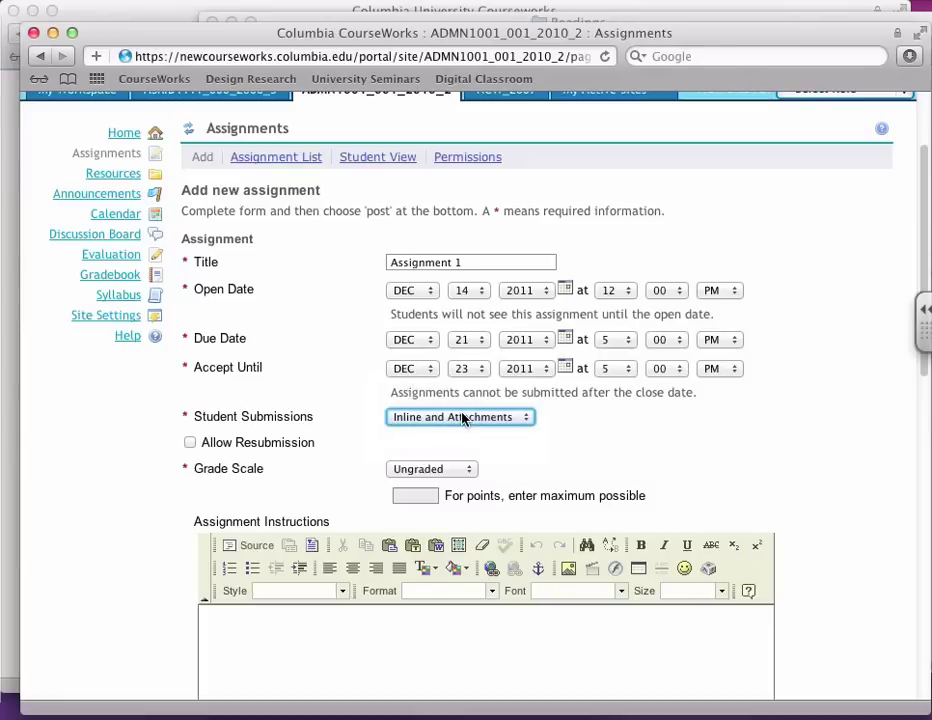
# Step: Grade the assignment on Points with a maximum of 10
pyautogui.click(455, 471)
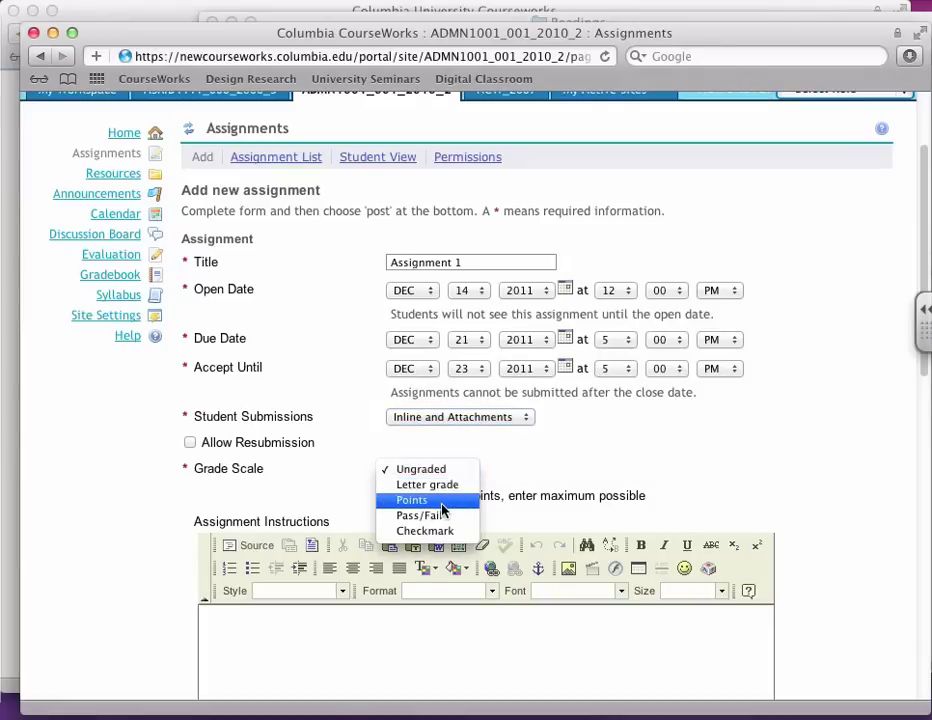
pyautogui.click(443, 500)
pyautogui.click(422, 494)
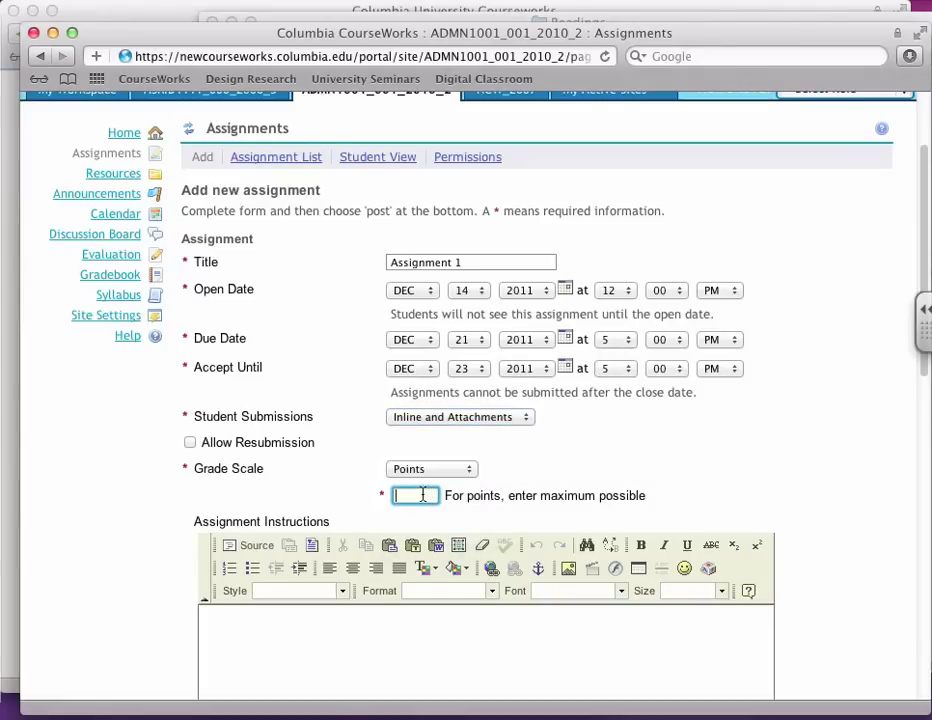
pyautogui.write('10')
pyautogui.scroll(-3, 422, 495)
pyautogui.scroll(-1, 423, 497)
# Step: Write the assignment instructions, ending 'ed to do is type a few words.'
pyautogui.click(605, 440)
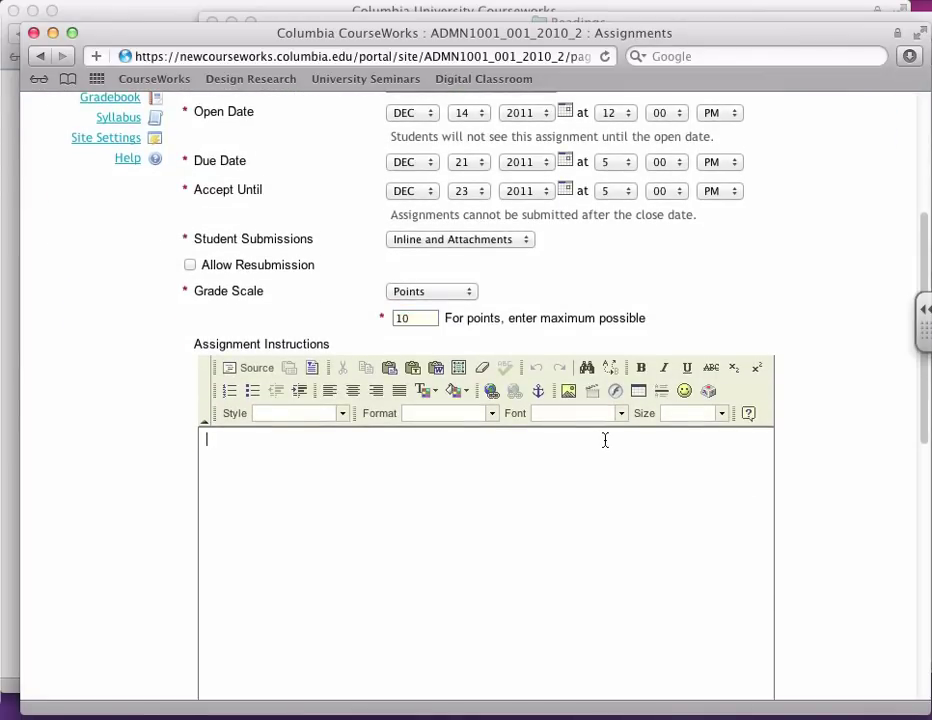
pyautogui.write('alll you need to d')
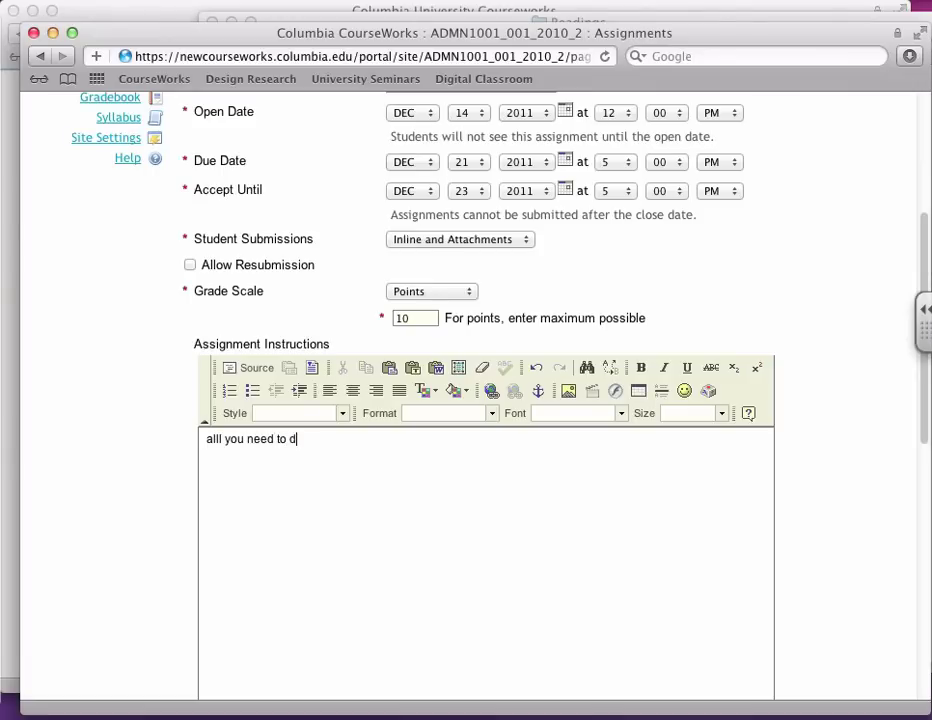
pyautogui.write('o is type a few words.')
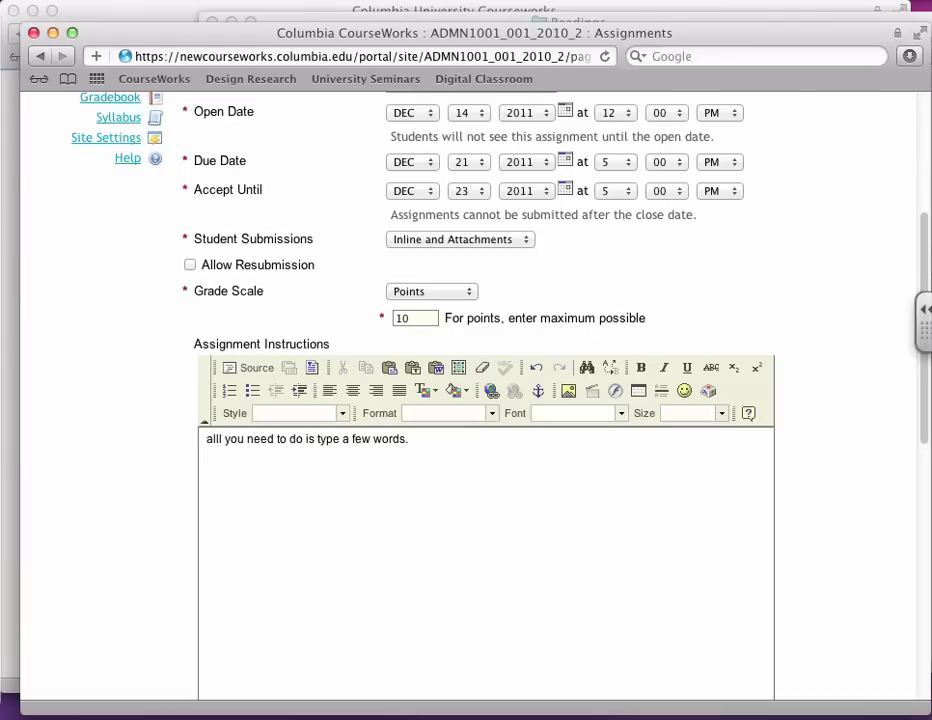
# Step: Add the due date to the course schedule and post Assignment 1
pyautogui.scroll(-5, 604, 438)
pyautogui.scroll(-4, 604, 438)
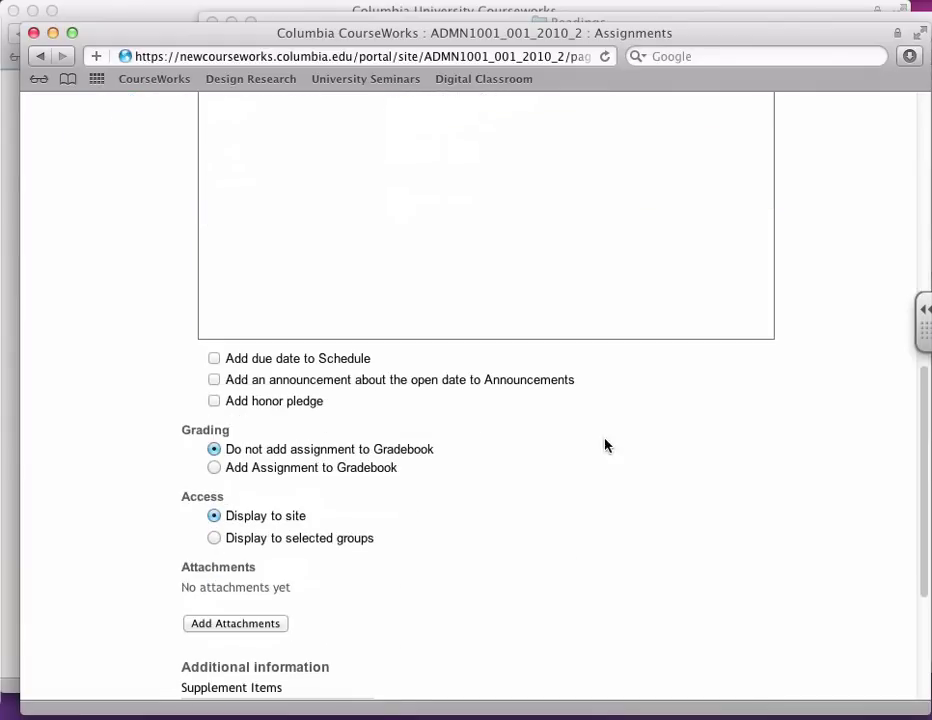
pyautogui.click(214, 358)
pyautogui.scroll(-2, 447, 387)
pyautogui.scroll(-3, 447, 387)
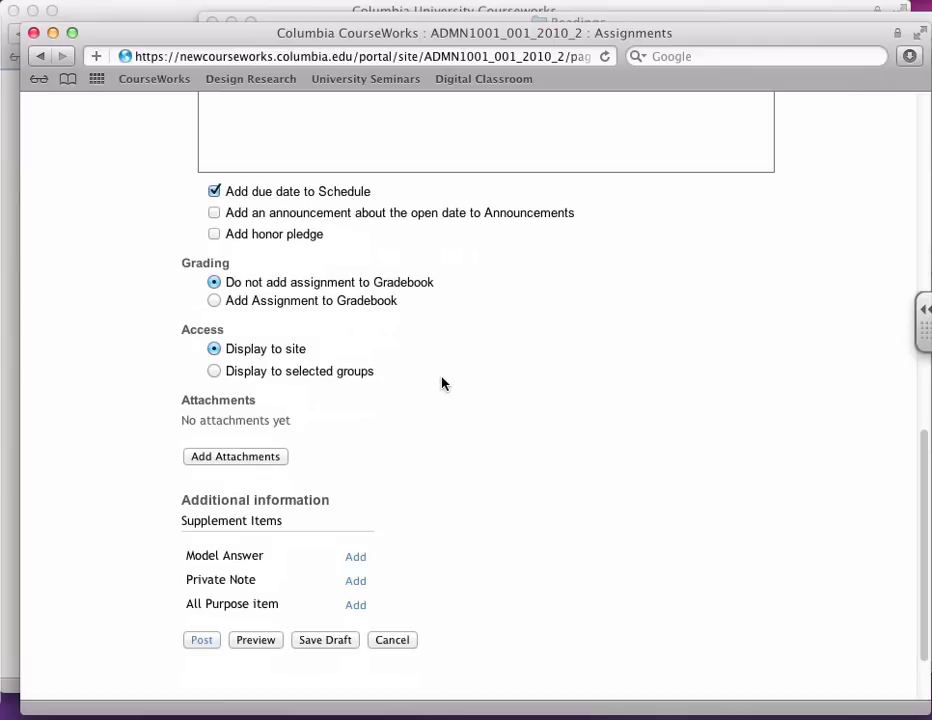
pyautogui.scroll(-3, 440, 382)
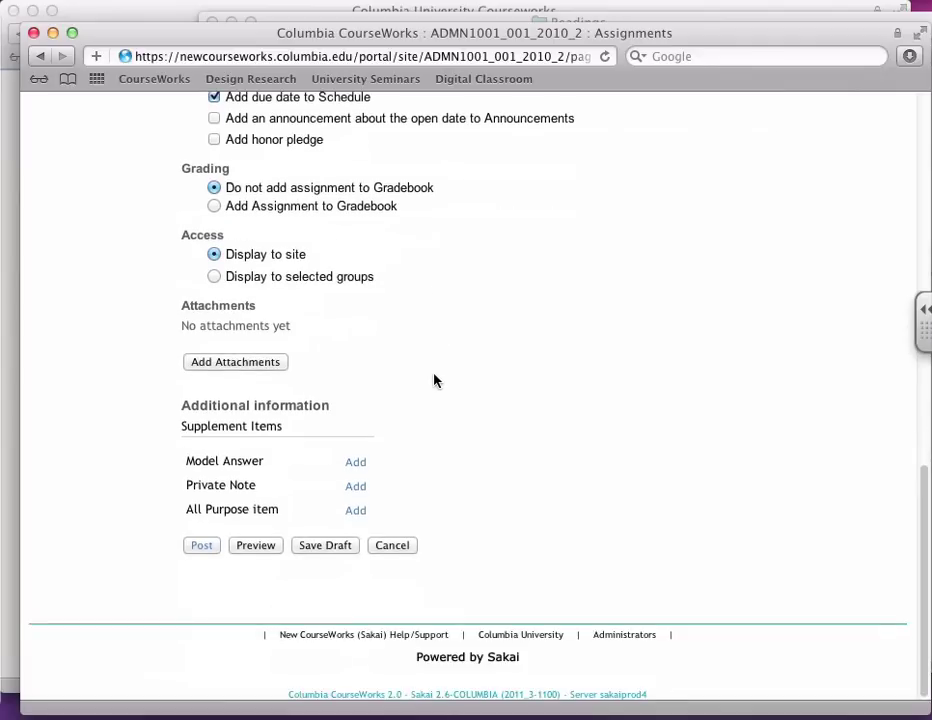
pyautogui.click(205, 546)
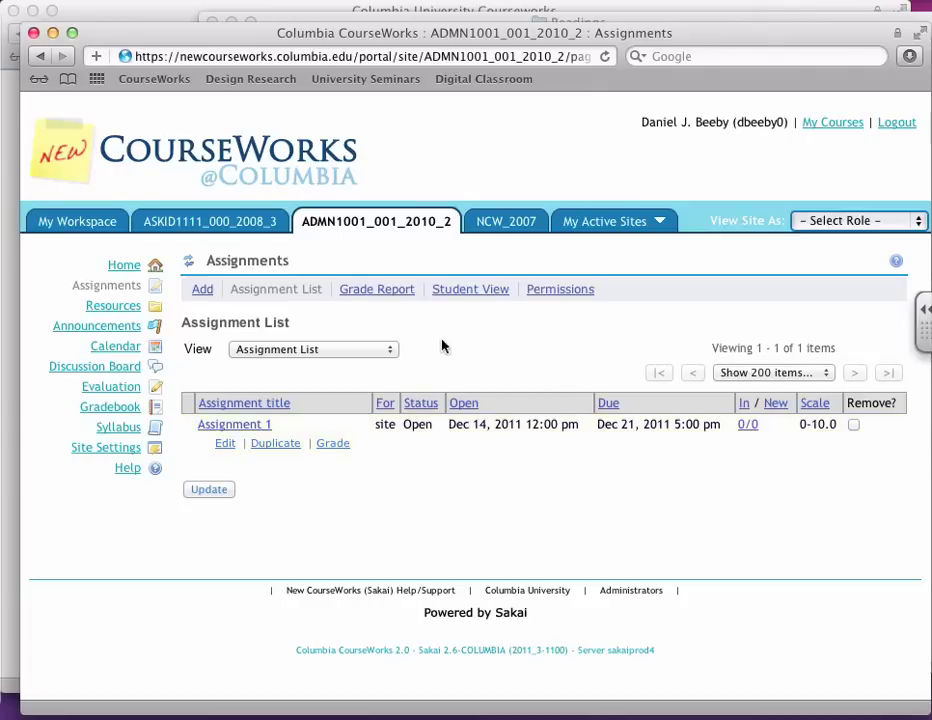
# Step: In the course calendar, open next week's Wed Dec 21 Assignment 1 due event to confirm its 5:00 pm time
pyautogui.click(105, 348)
pyautogui.scroll(-3, 560, 412)
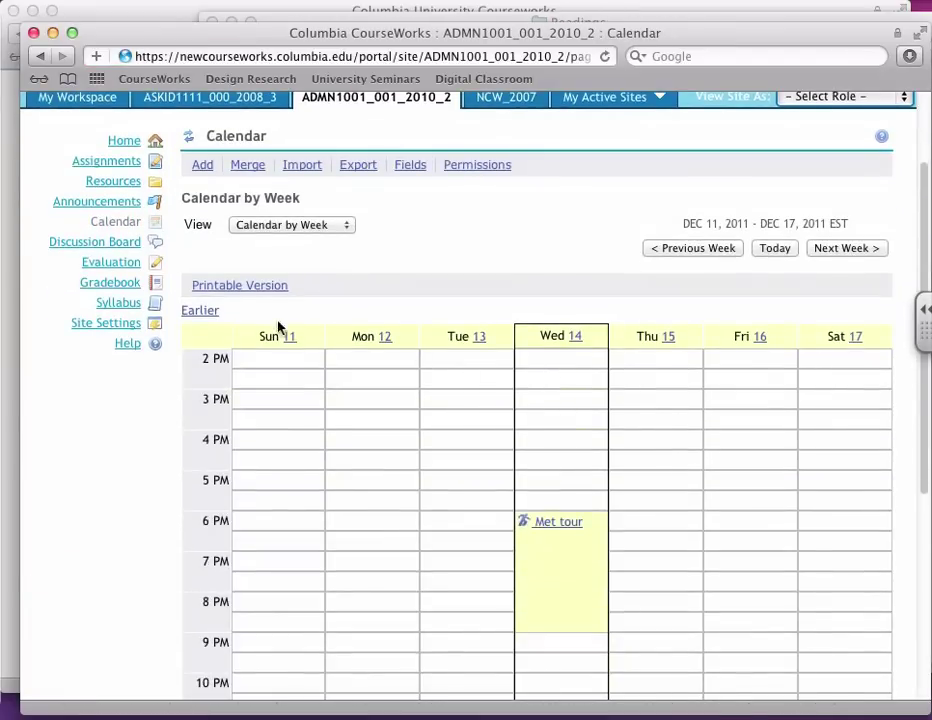
pyautogui.click(818, 248)
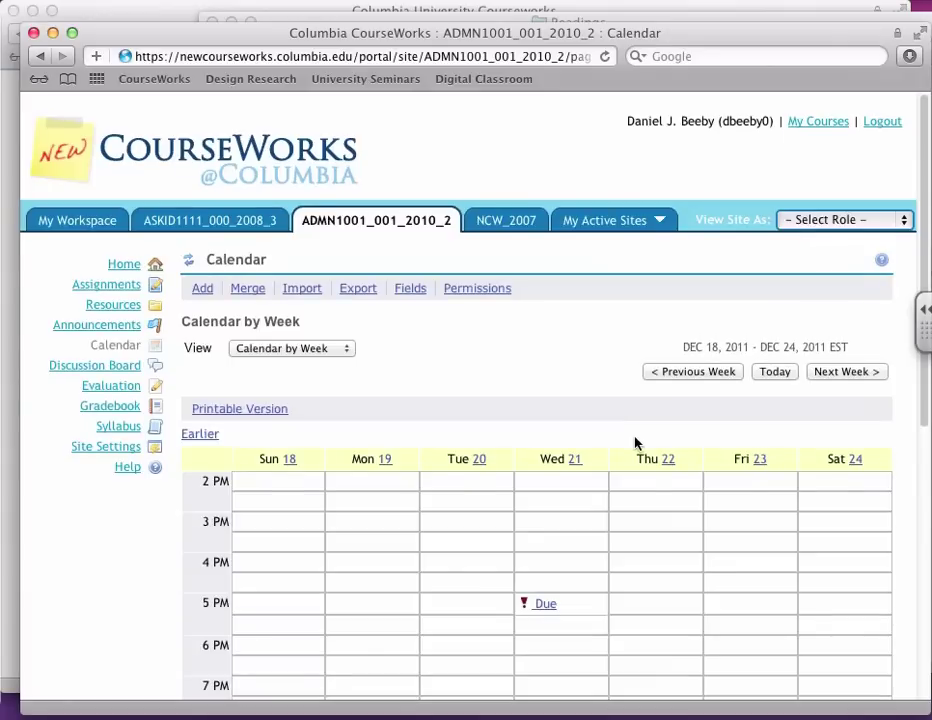
pyautogui.click(538, 604)
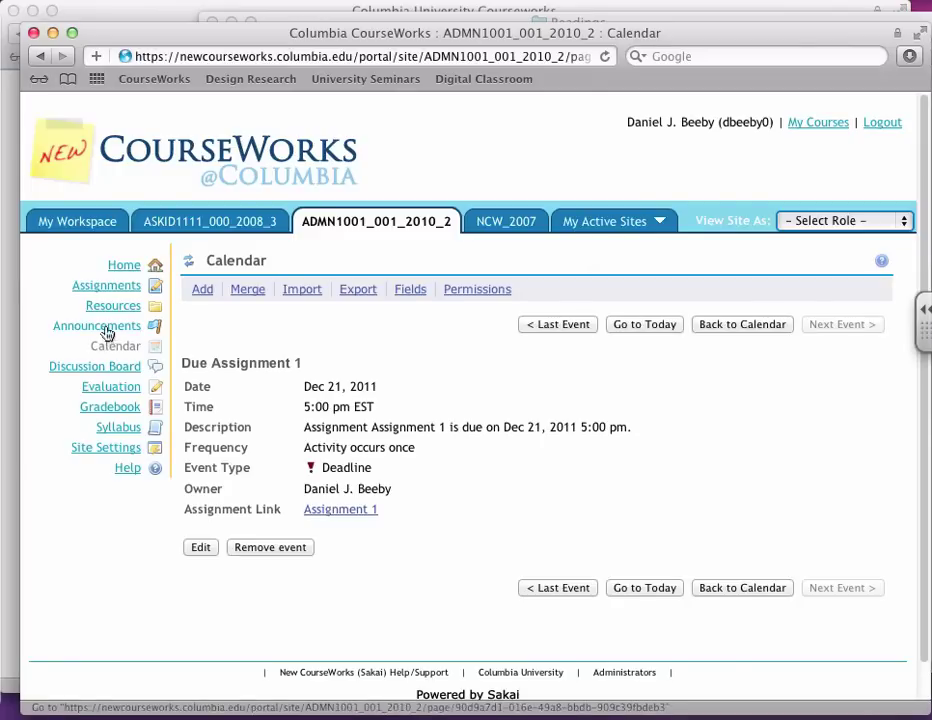
# Step: From the Assignment List, open Assignment 1's 11/11 submissions list of 23 students
pyautogui.click(128, 287)
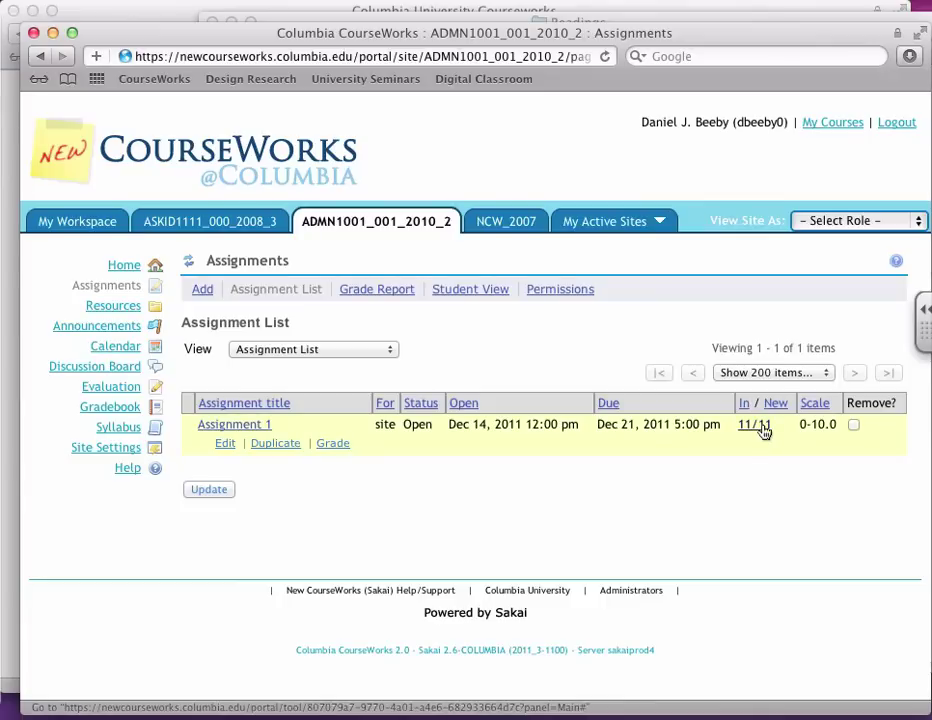
pyautogui.click(760, 428)
pyautogui.scroll(-3, 607, 437)
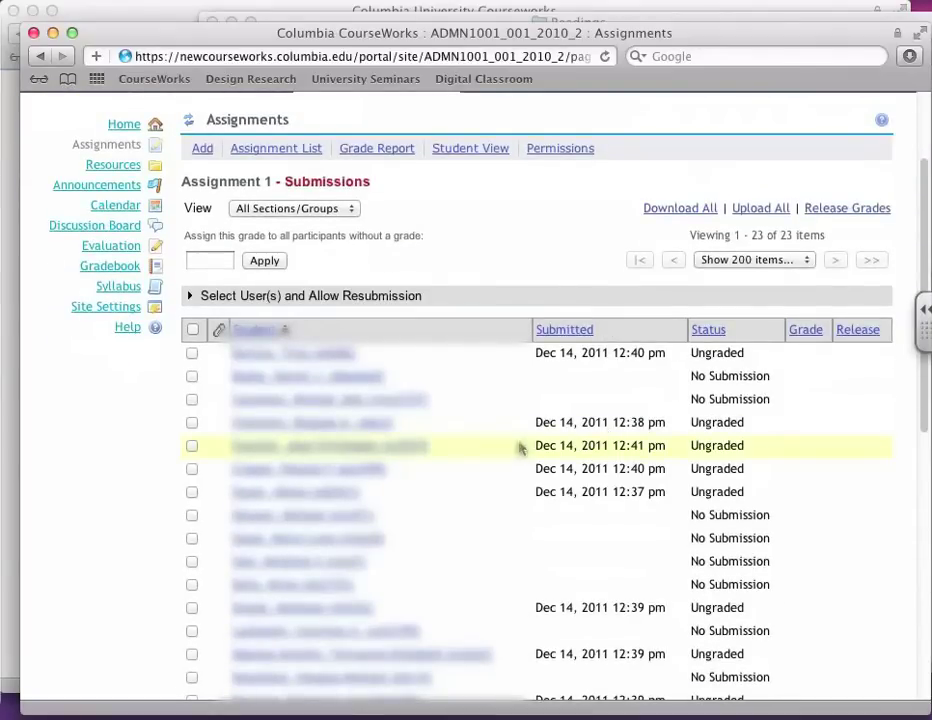
# Step: On the first student's submission, add the summary comment 'Yes you did. 3 is a "few"' and grade 10
pyautogui.click(314, 360)
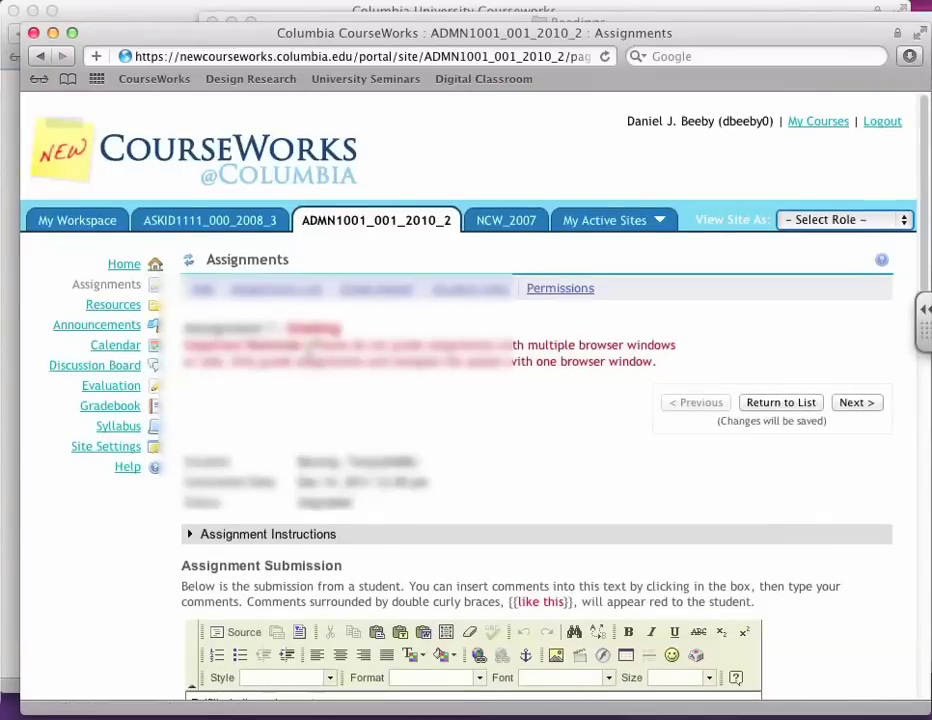
pyautogui.scroll(-3, 312, 355)
pyautogui.scroll(-5, 312, 355)
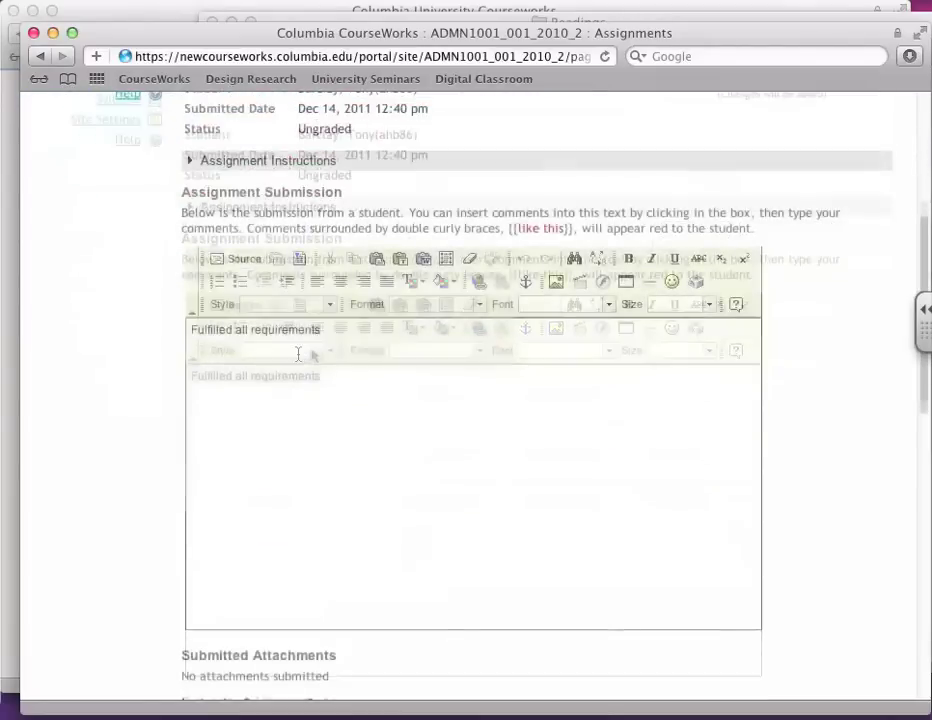
pyautogui.click(270, 456)
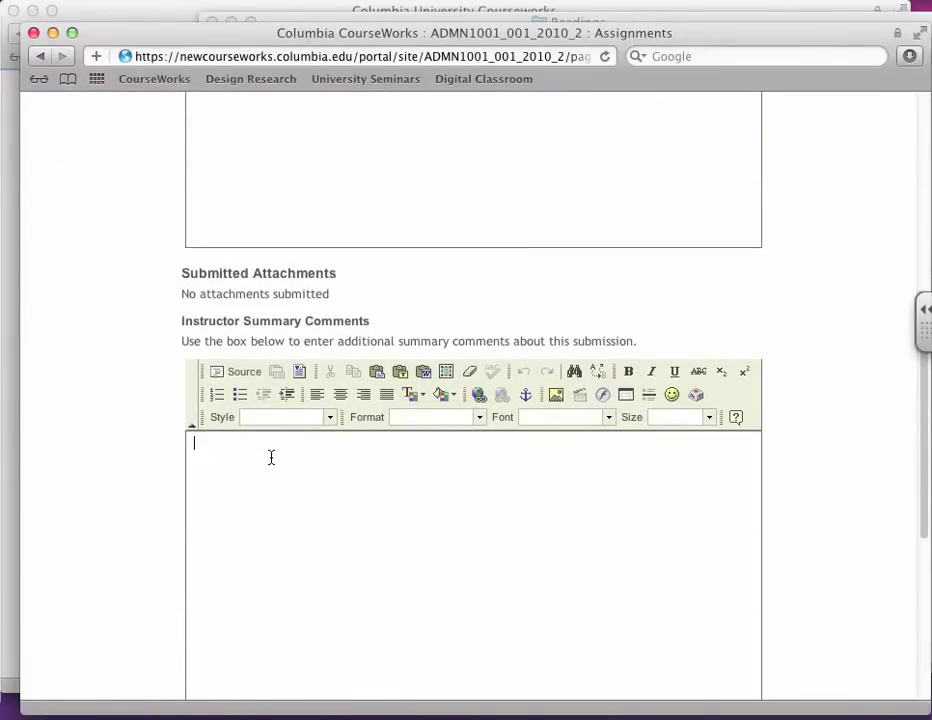
pyautogui.write('Yes you did.  3 is a "few"')
pyautogui.scroll(-5, 33, 460)
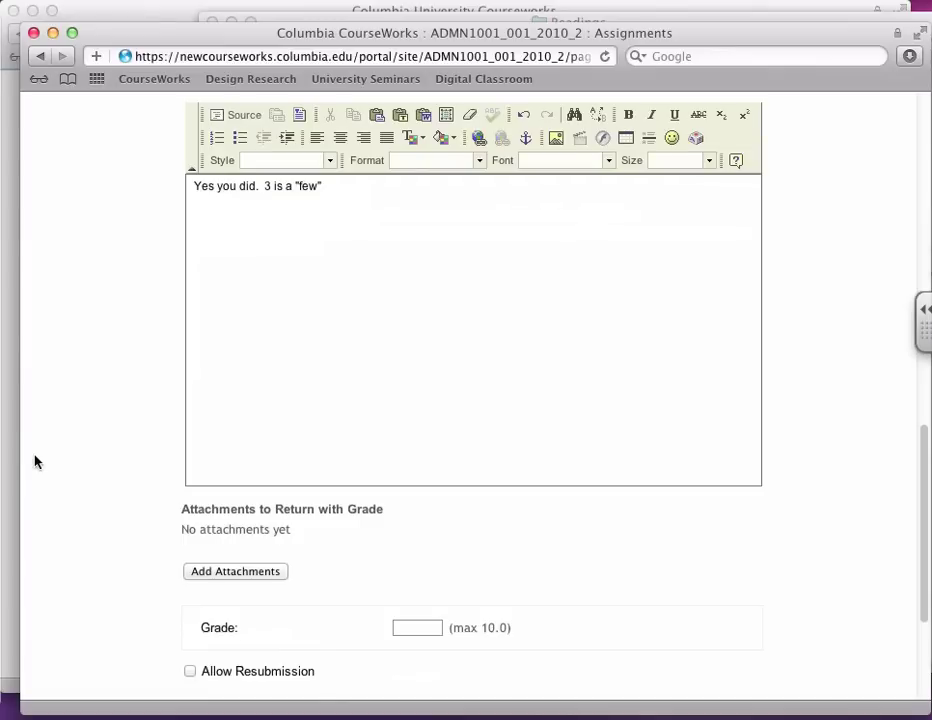
pyautogui.click(412, 627)
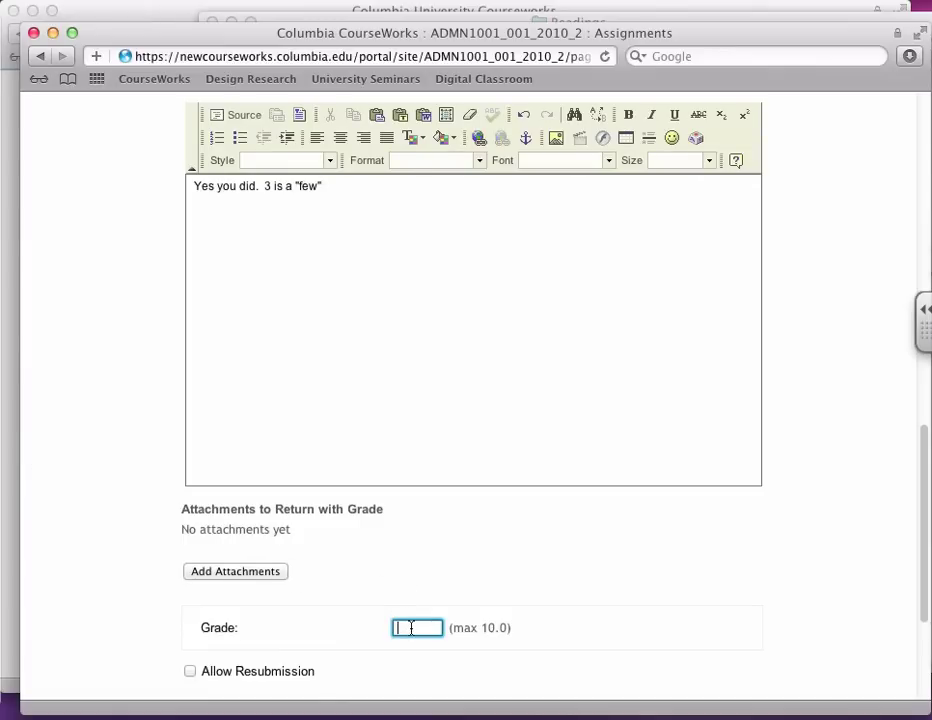
pyautogui.write('10')
pyautogui.scroll(-4, 445, 627)
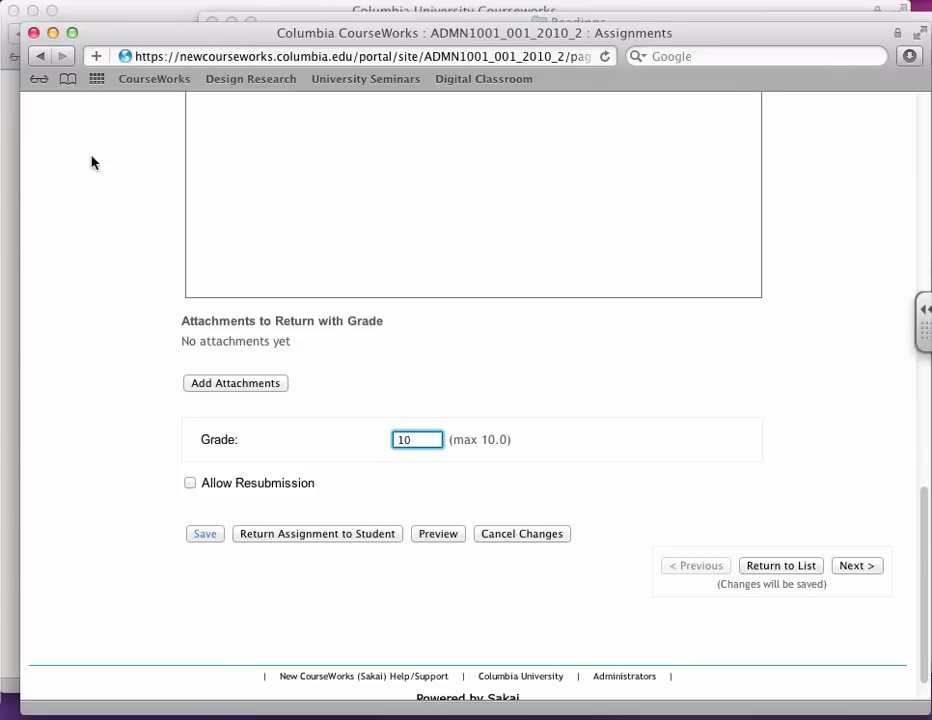
# Step: Save the first student's comment and grade of 10
pyautogui.click(335, 534)
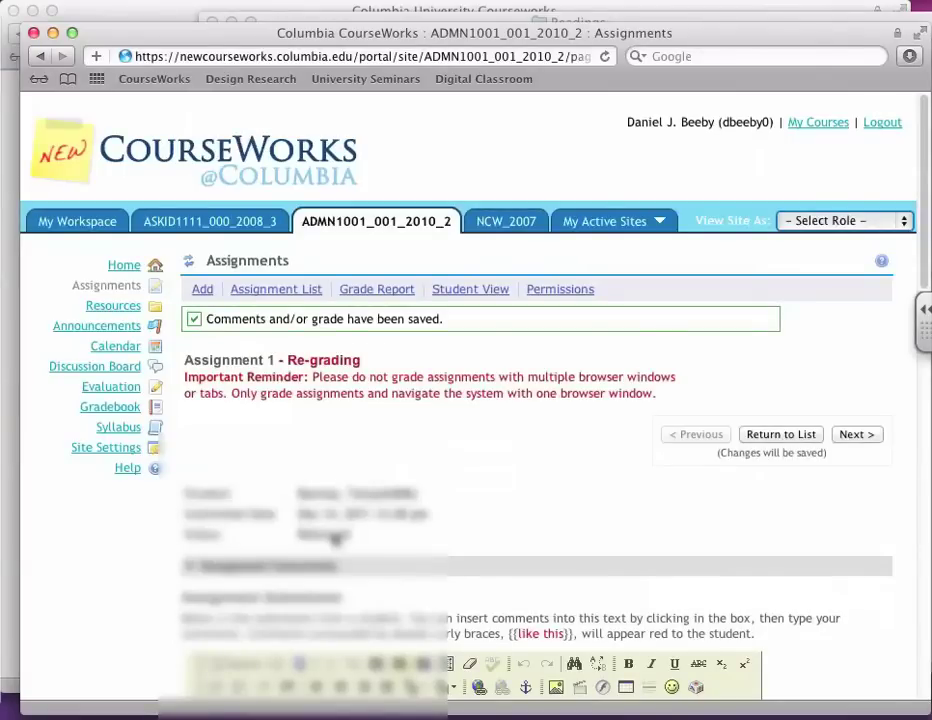
pyautogui.scroll(-10, 292, 340)
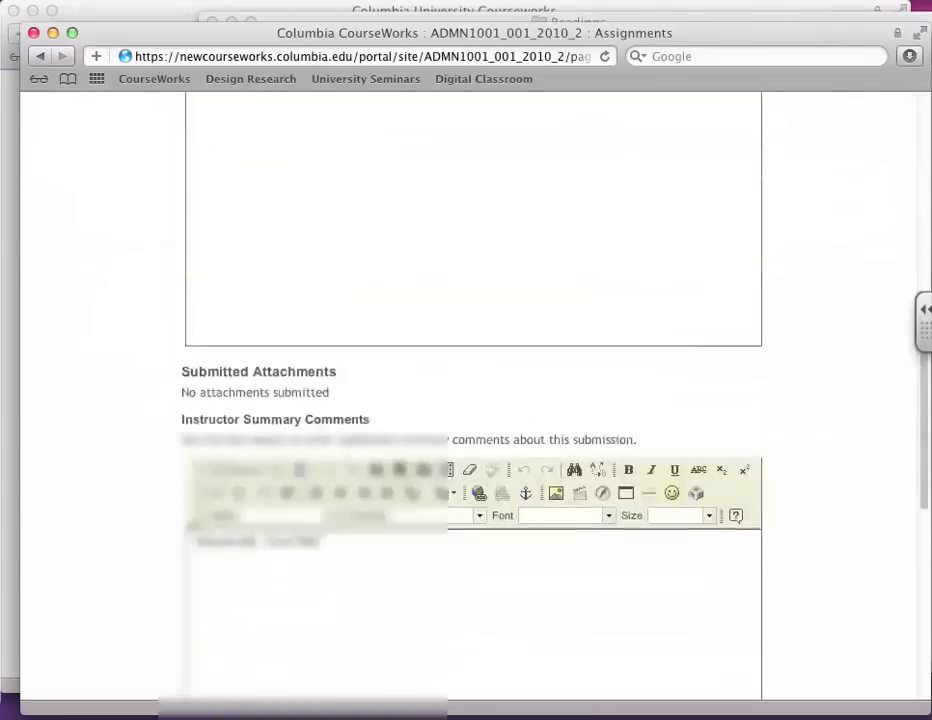
pyautogui.scroll(10, 364, 437)
pyautogui.scroll(-4, 364, 437)
pyautogui.scroll(4, 917, 437)
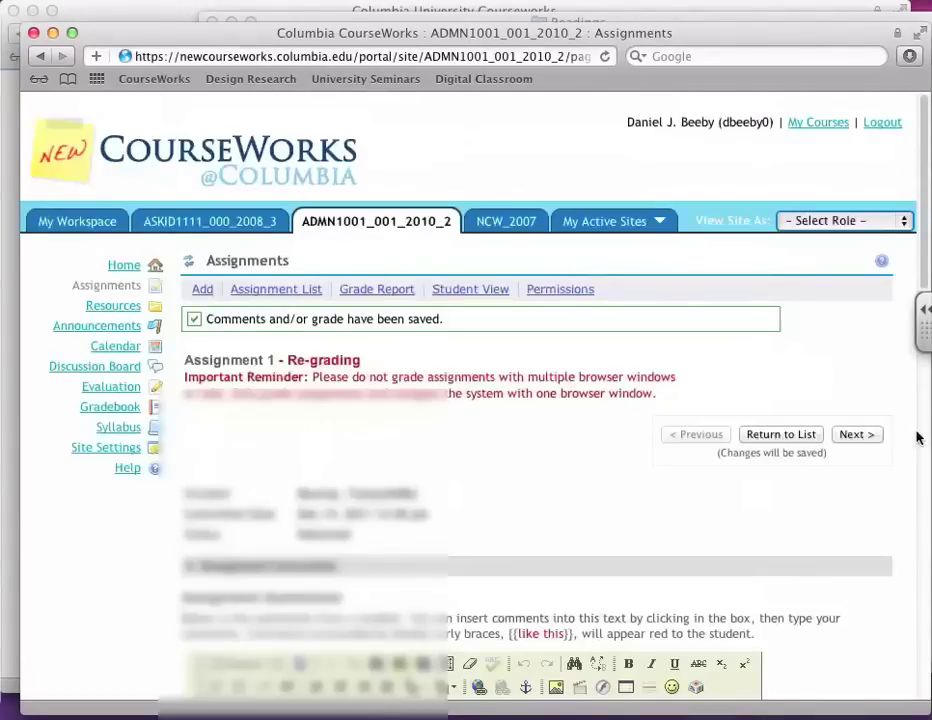
# Step: Move past students without submissions toward the next student who submitted
pyautogui.click(872, 437)
pyautogui.scroll(-2, 685, 479)
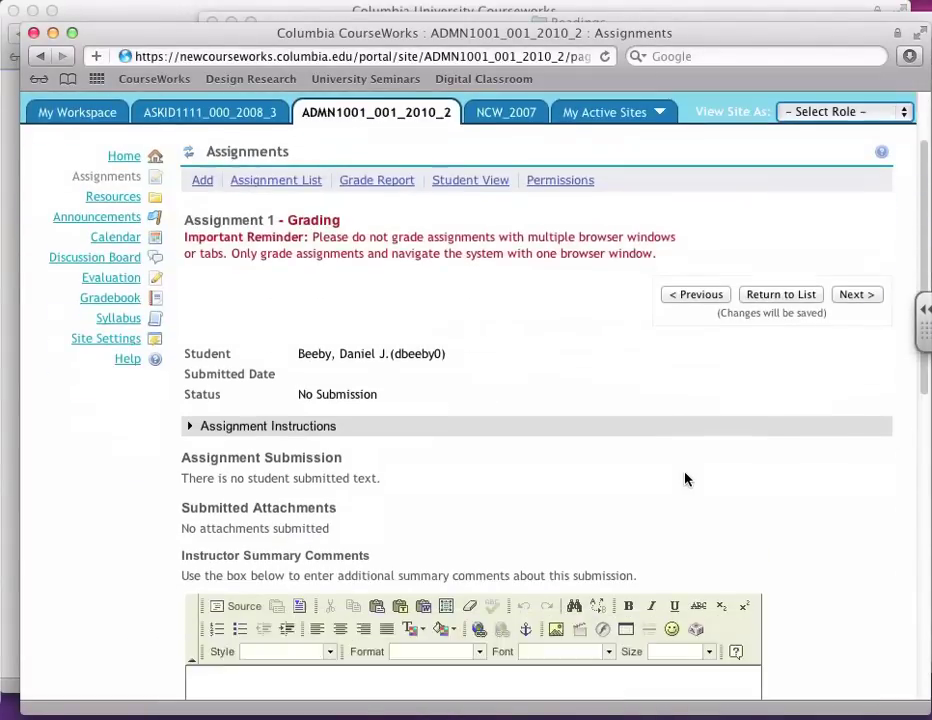
pyautogui.scroll(-4, 685, 479)
pyautogui.scroll(3, 660, 464)
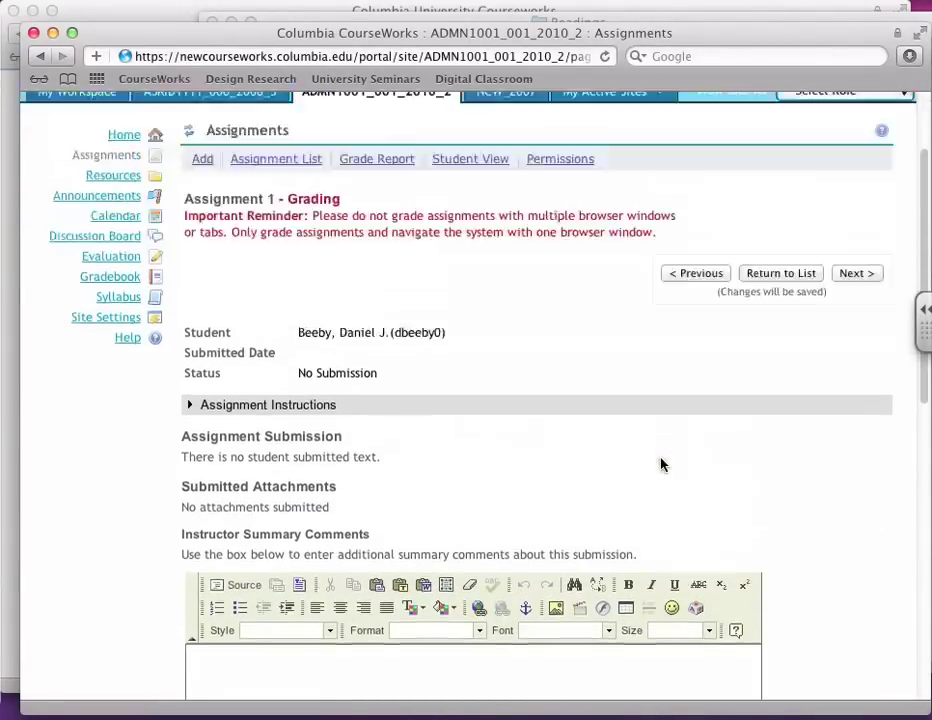
pyautogui.scroll(3, 660, 464)
pyautogui.click(845, 405)
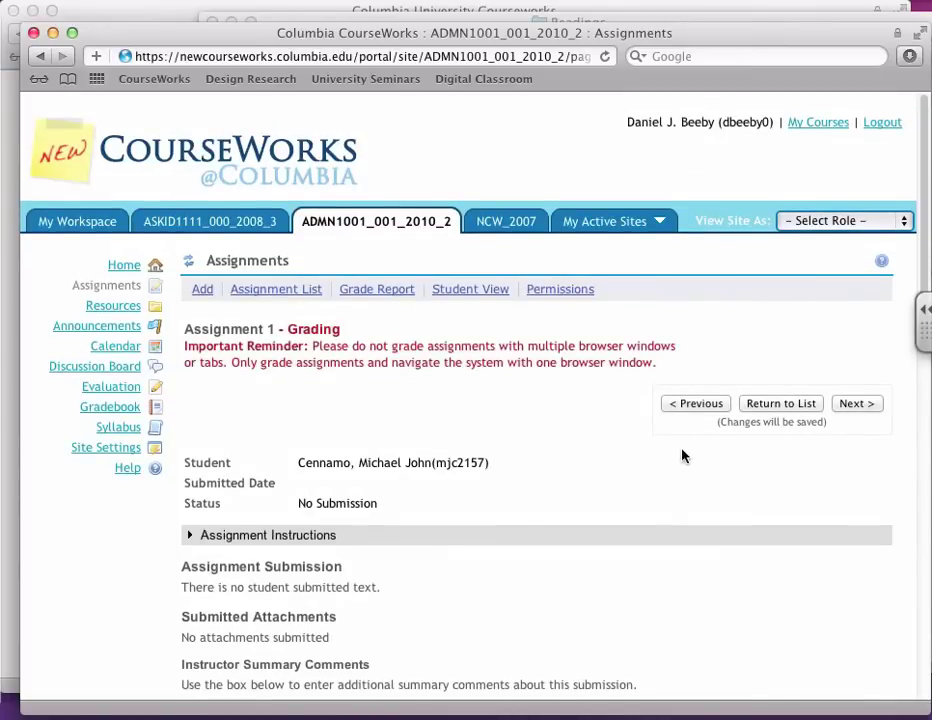
# Step: Skip to the next submitting student and comment 'great... maybe more verbs next time'
pyautogui.click(853, 405)
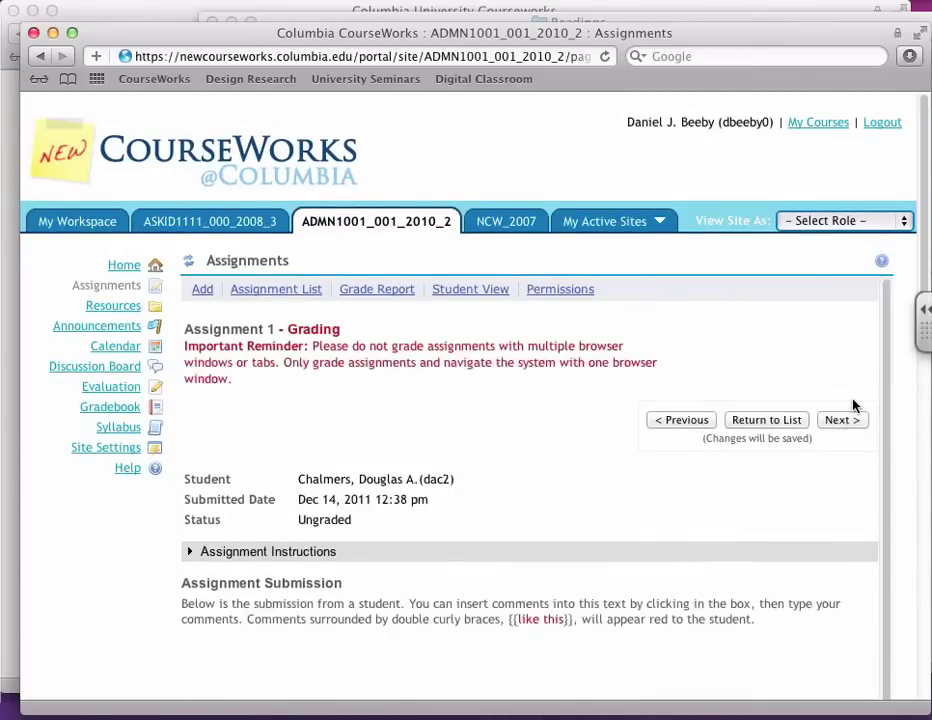
pyautogui.scroll(-2, 745, 447)
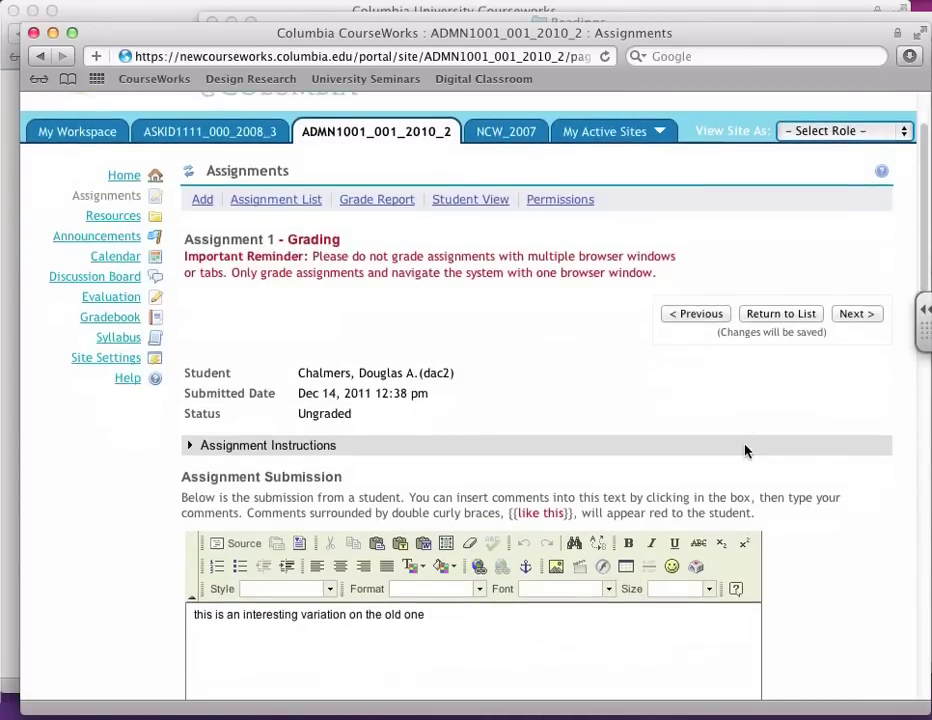
pyautogui.scroll(-5, 745, 451)
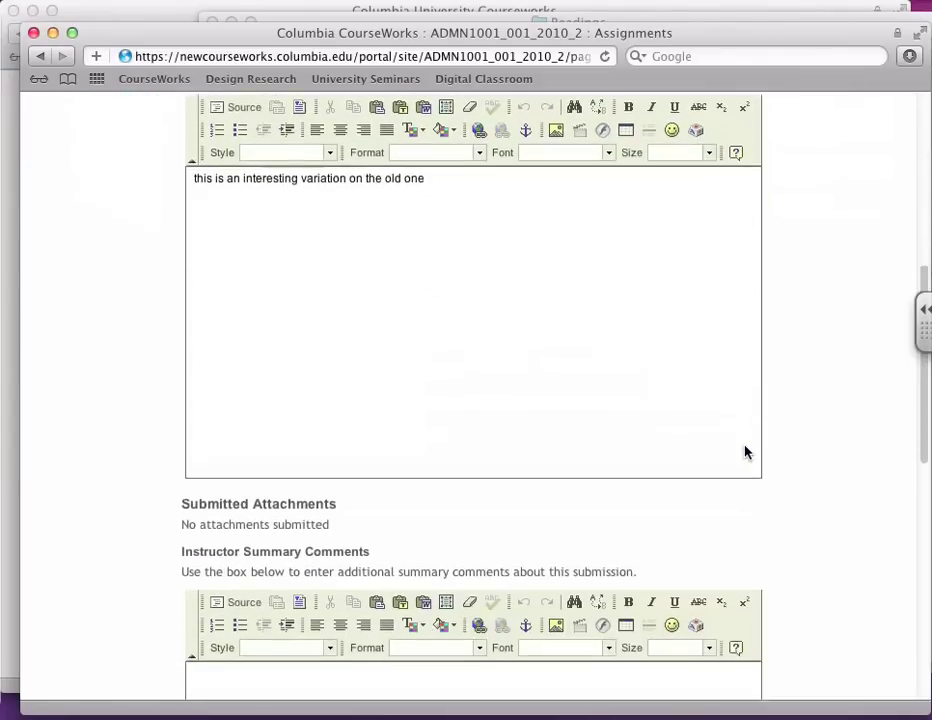
pyautogui.scroll(-2, 745, 452)
pyautogui.click(512, 553)
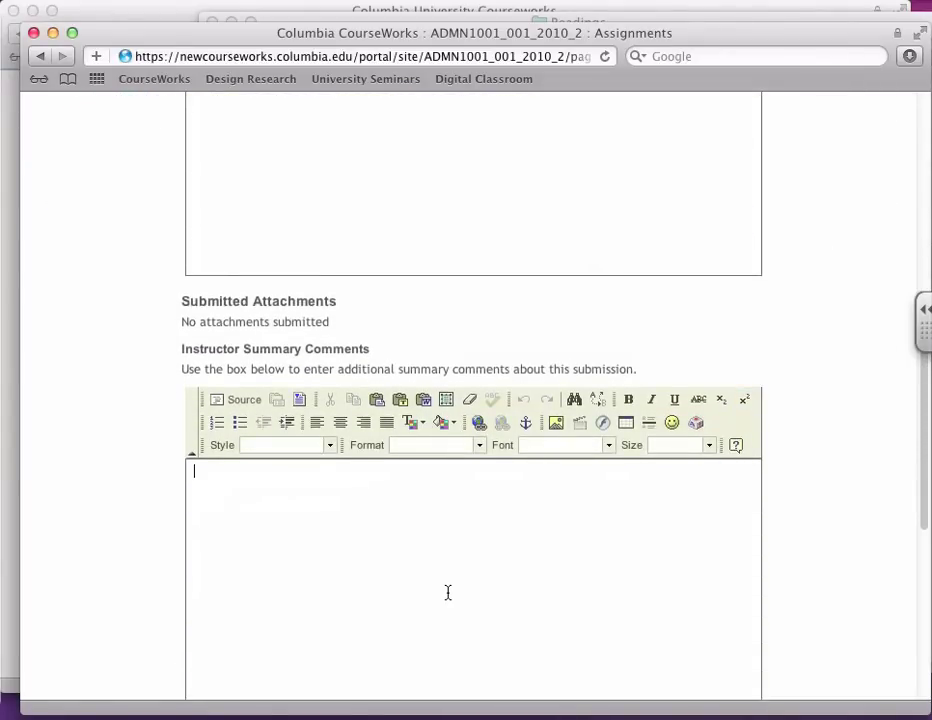
pyautogui.write('great... maybe more ve')
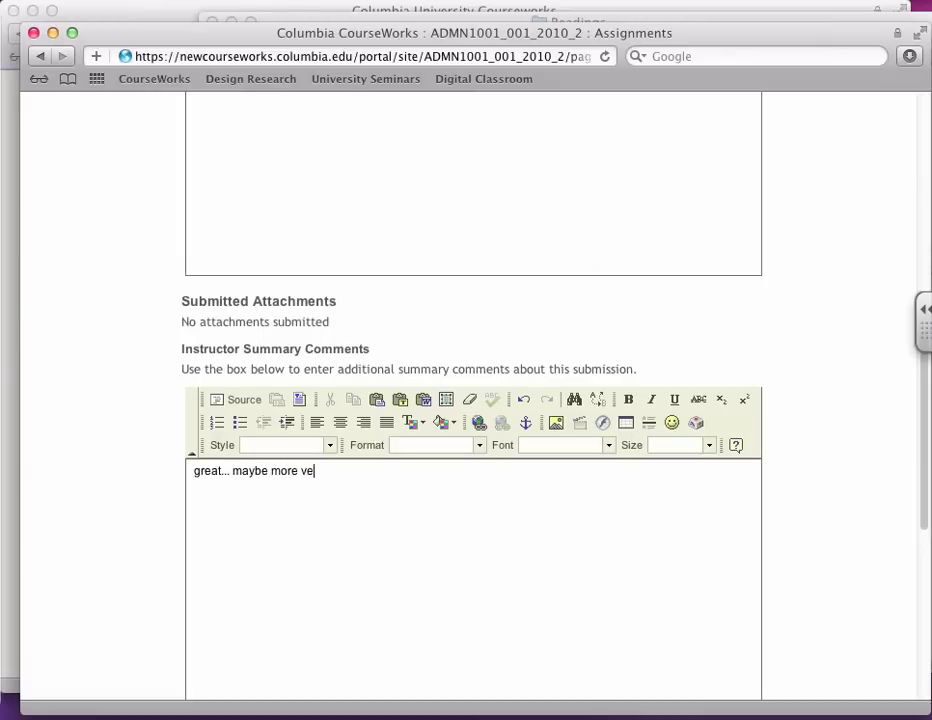
pyautogui.write('rbs next time')
# Step: Grade this submission 9, return it to the student, and go back to the Assignment List
pyautogui.scroll(-5, 429, 562)
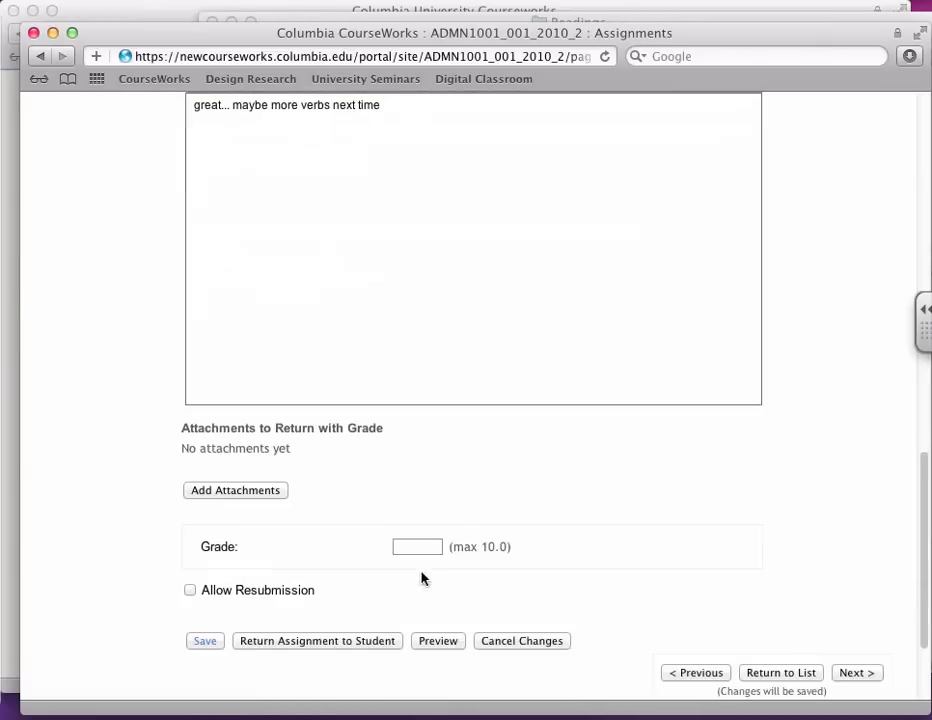
pyautogui.click(412, 546)
pyautogui.write('9')
pyautogui.click(312, 641)
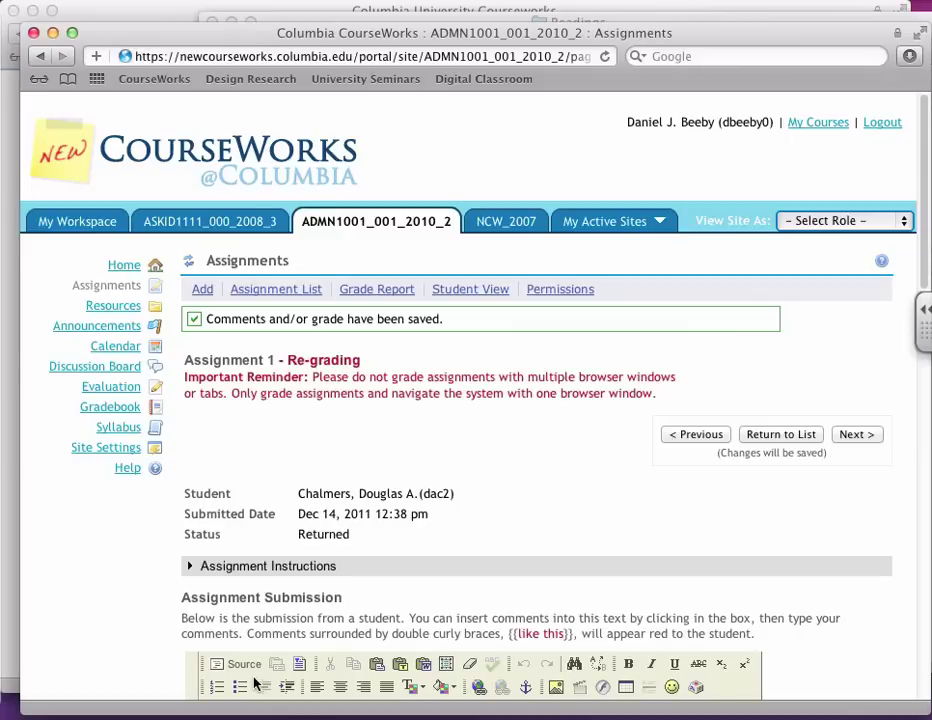
pyautogui.click(188, 262)
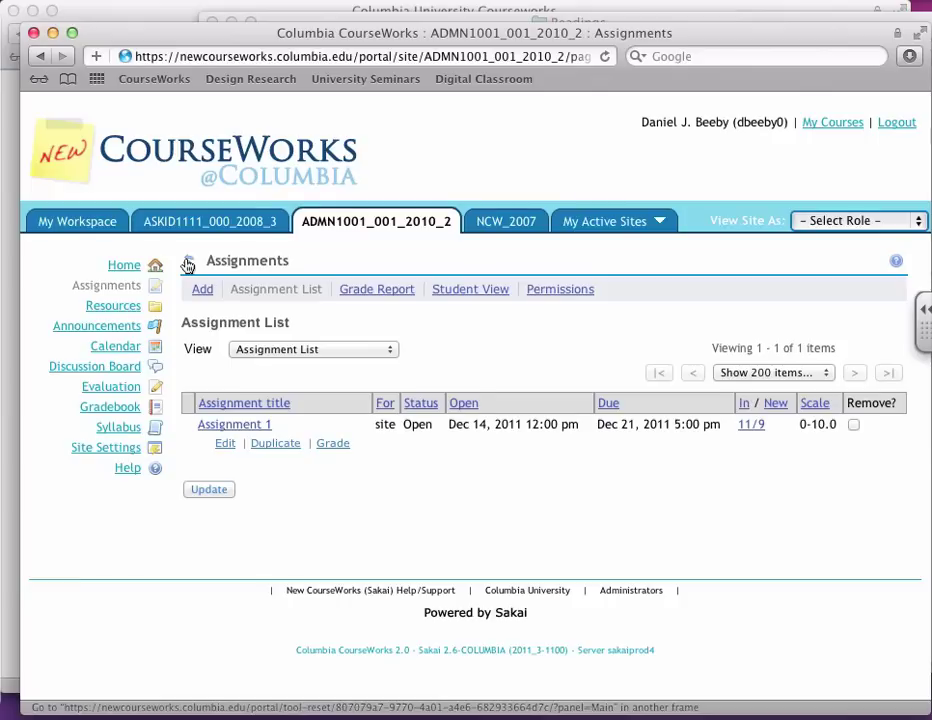
# Step: Add the Drop Box tool to the course site through Edit Tools, then go to Drop Box
pyautogui.click(105, 450)
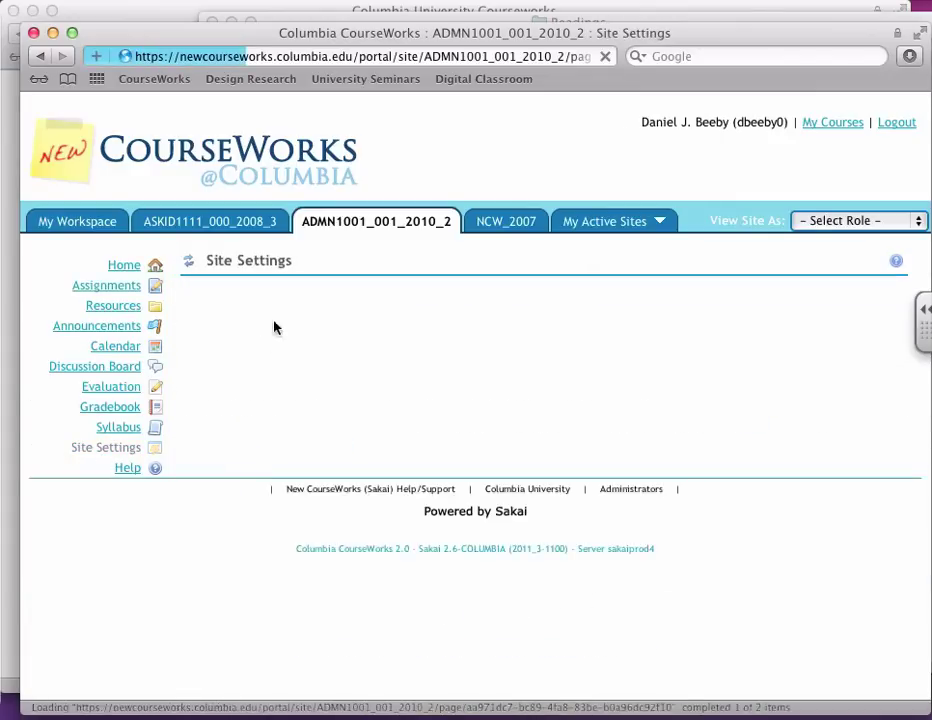
pyautogui.click(226, 290)
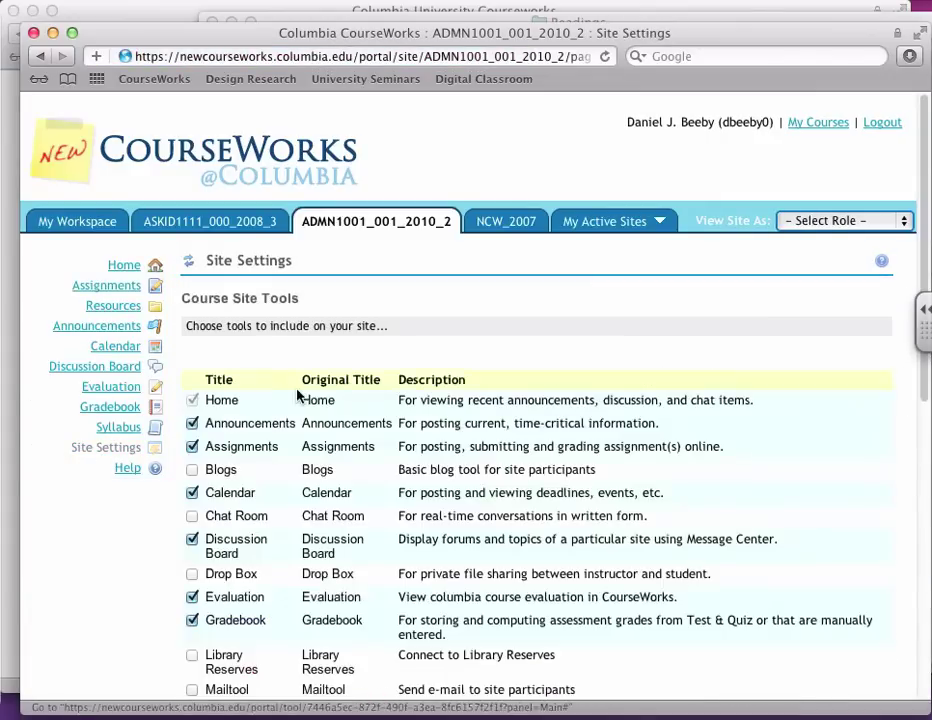
pyautogui.scroll(-3, 297, 396)
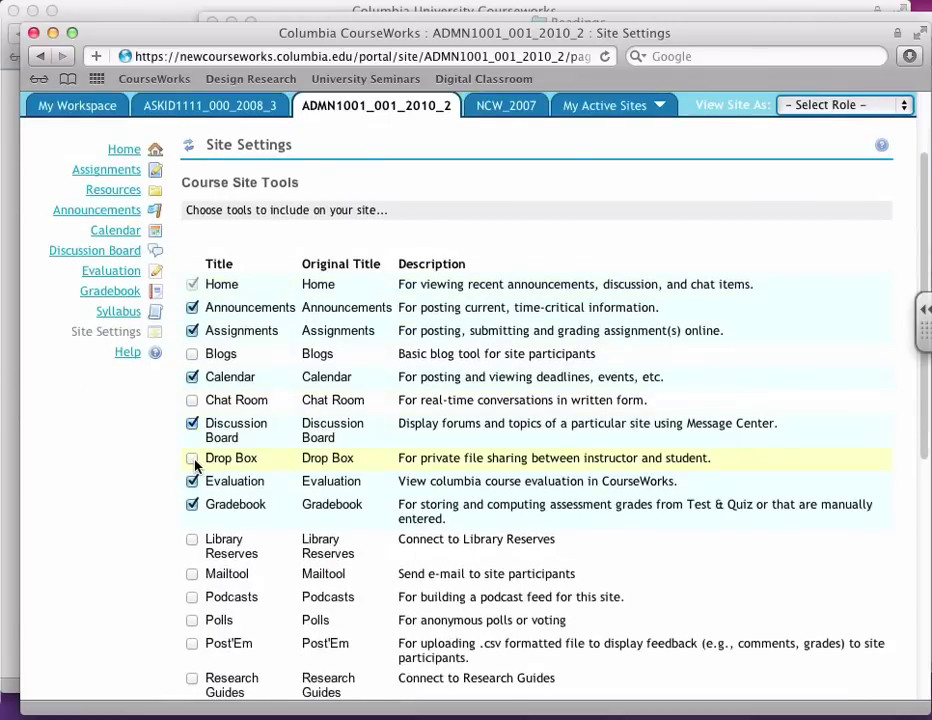
pyautogui.click(192, 459)
pyautogui.scroll(-10, 306, 466)
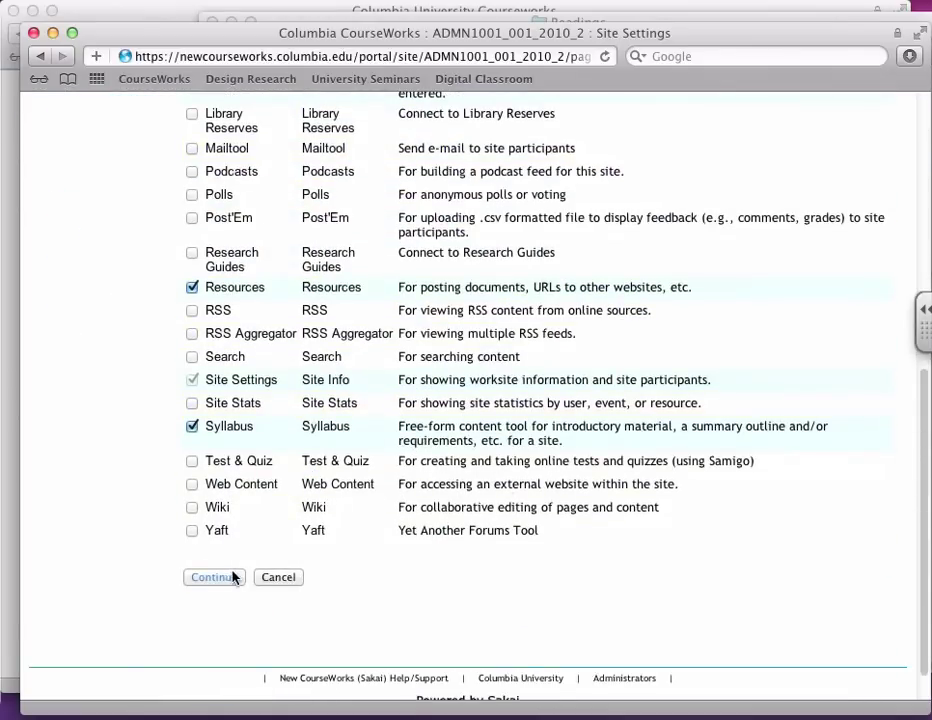
pyautogui.click(232, 577)
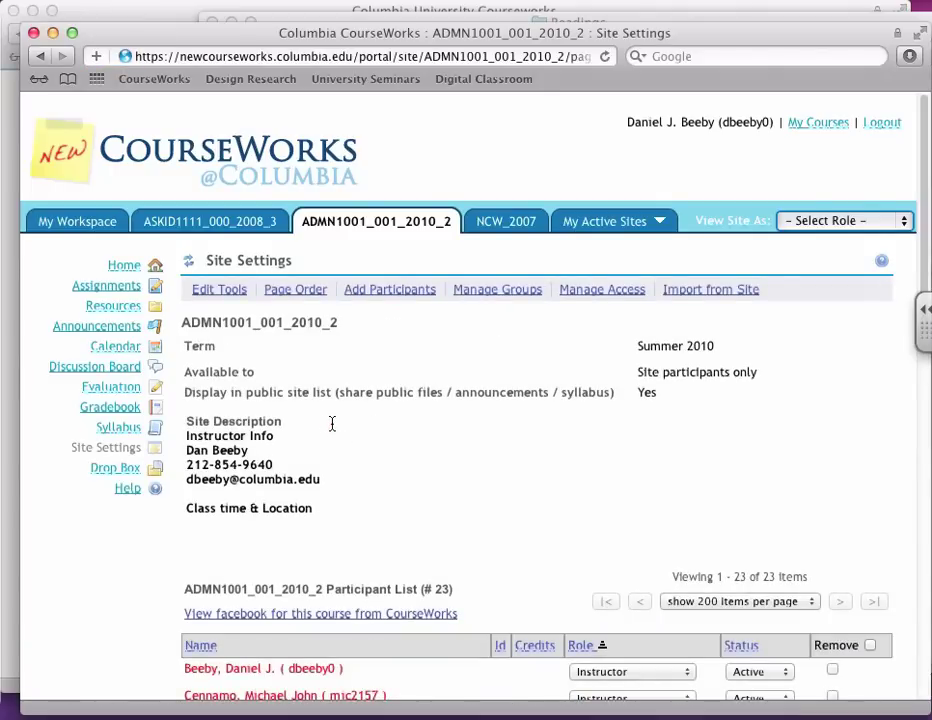
pyautogui.click(112, 468)
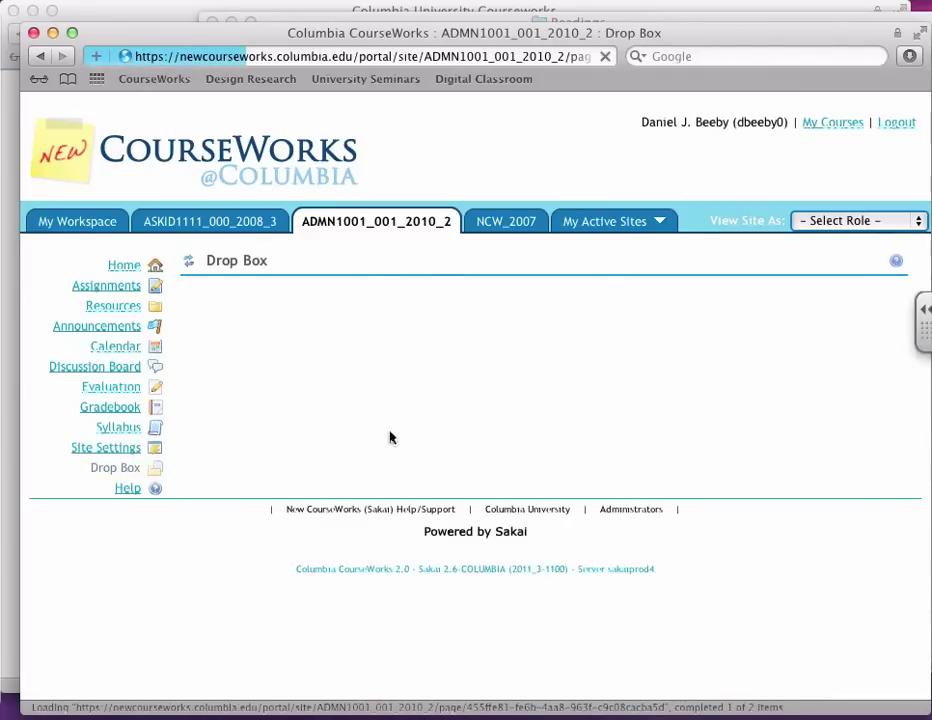
# Step: Scroll through the individual student dropbox folders, then go to the Syllabus page
pyautogui.scroll(-5, 395, 400)
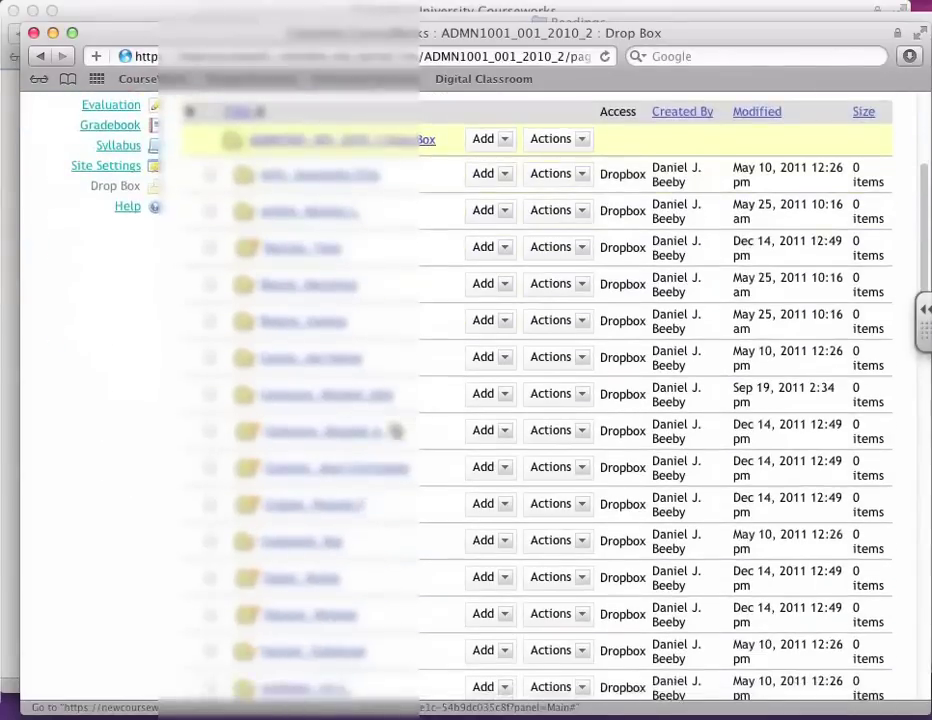
pyautogui.scroll(-5, 395, 430)
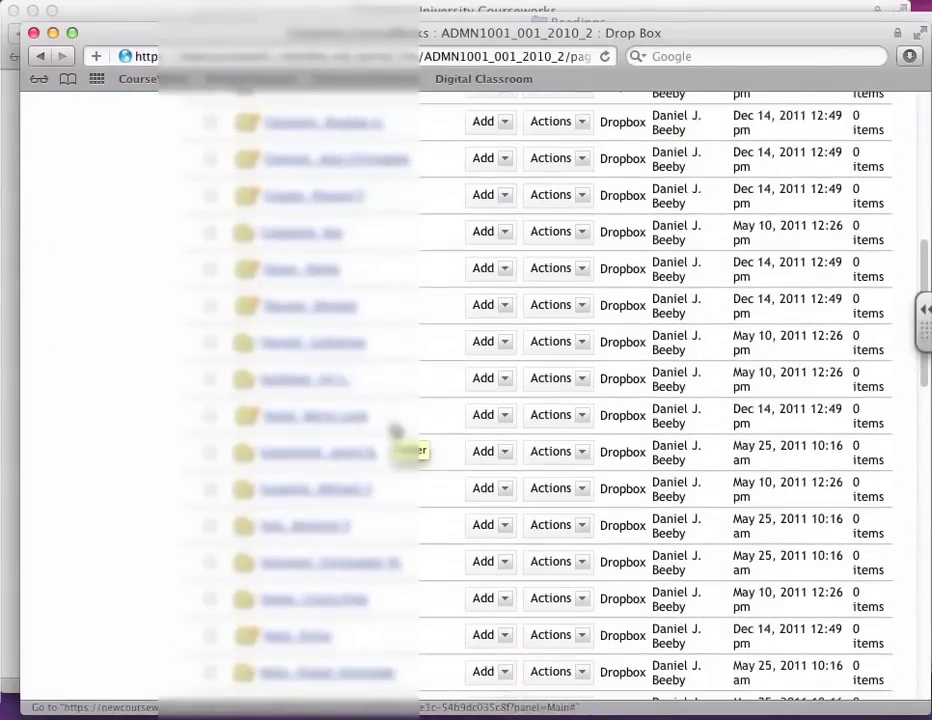
pyautogui.scroll(-3, 395, 428)
pyautogui.scroll(15, 527, 668)
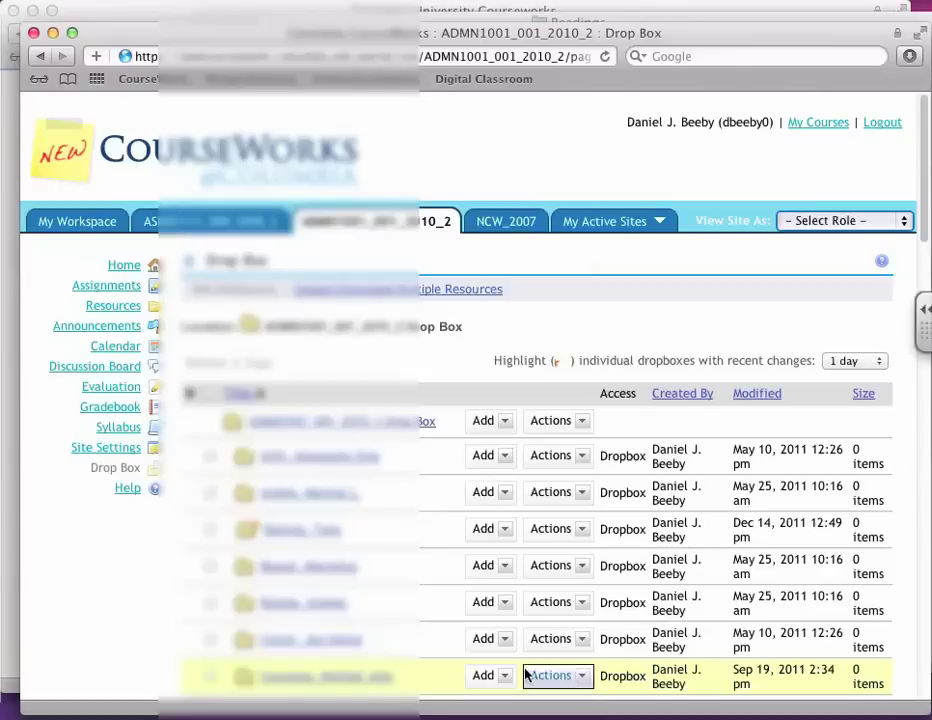
pyautogui.click(114, 428)
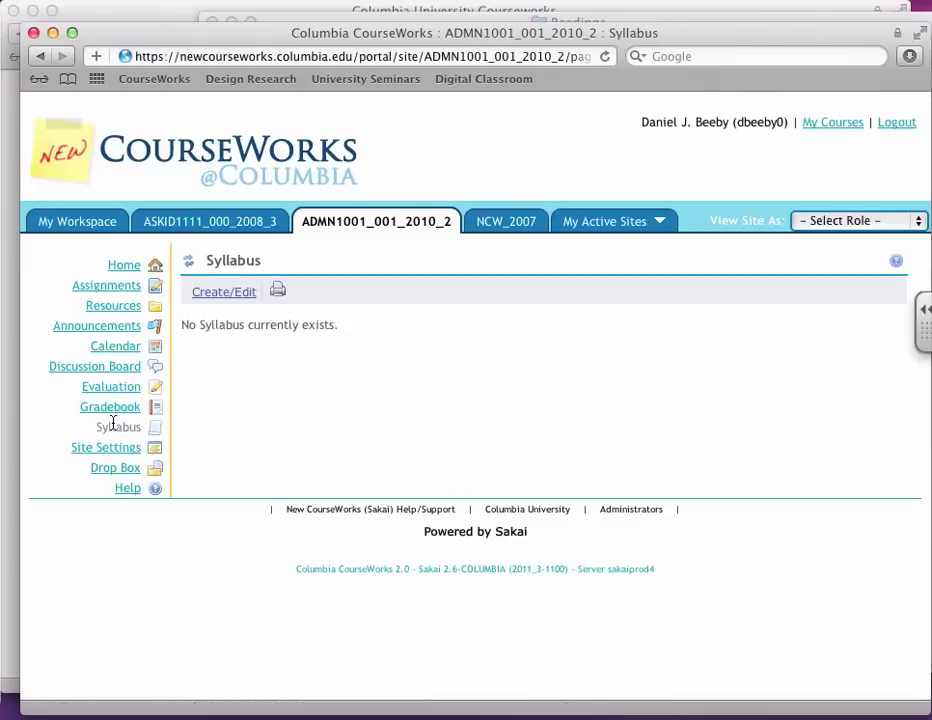
# Step: Add a new syllabus item titled 'syllabus', replacing the drafts '1/21/2012 - intro' and 'Unit 1 - overview'
pyautogui.click(220, 291)
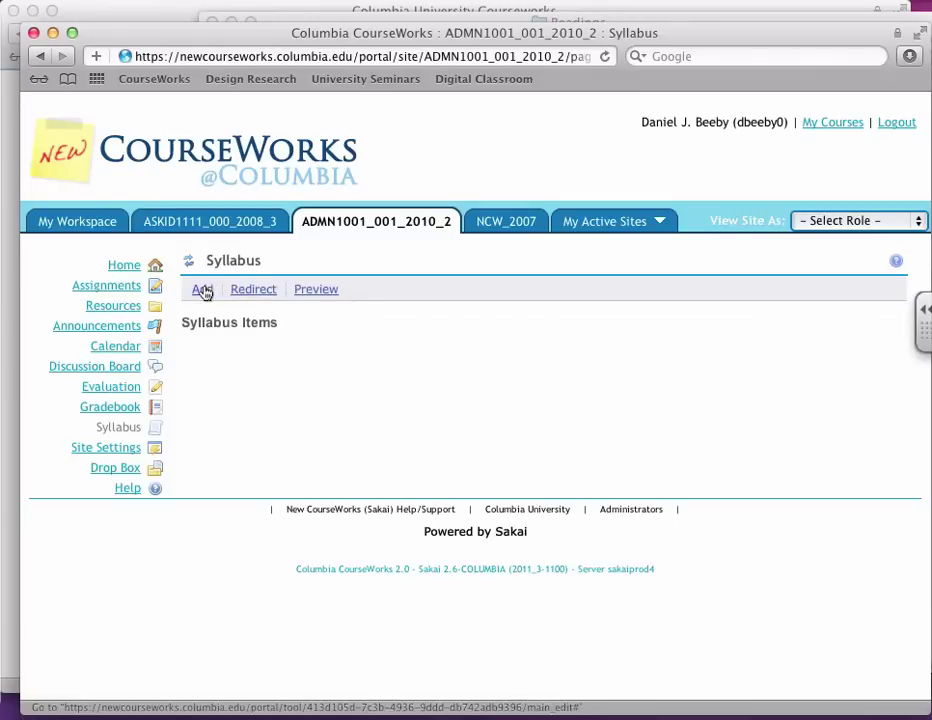
pyautogui.click(203, 291)
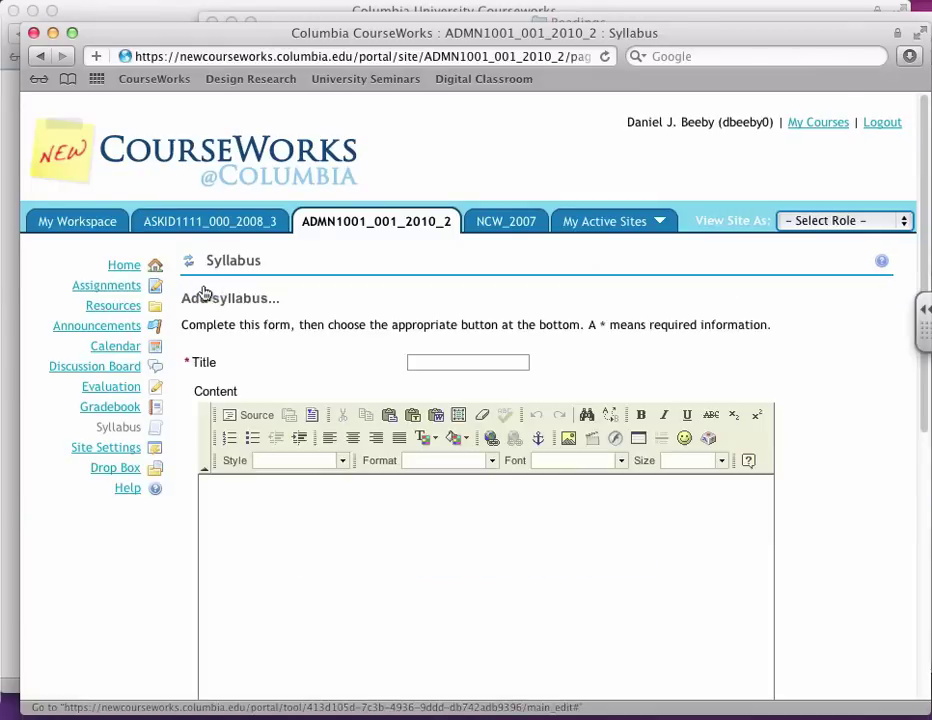
pyautogui.click(416, 360)
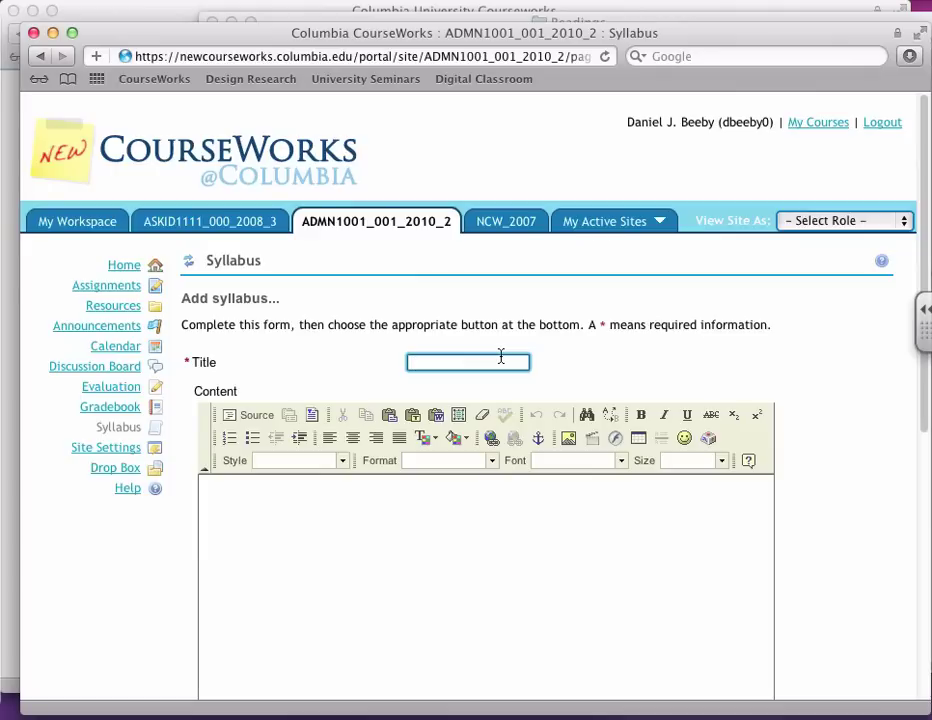
pyautogui.write('1/21/2012 - intro')
pyautogui.press('super+a')
pyautogui.press('BackSpace')
pyautogui.write('Unit 1 - overview')
pyautogui.press('super+a')
pyautogui.press('BackSpace')
pyautogui.write('syllabus')
# Step: Enter the content 'download the syllabus' and select the word syllabus
pyautogui.click(395, 532)
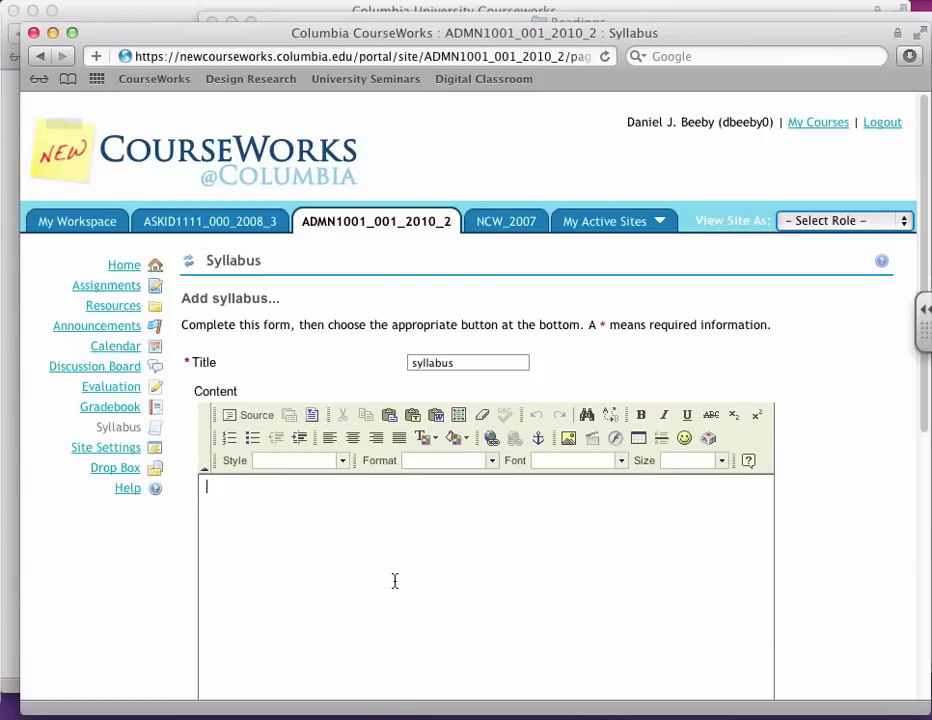
pyautogui.write('download the su')
pyautogui.press('BackSpace')
pyautogui.write('yllabus')
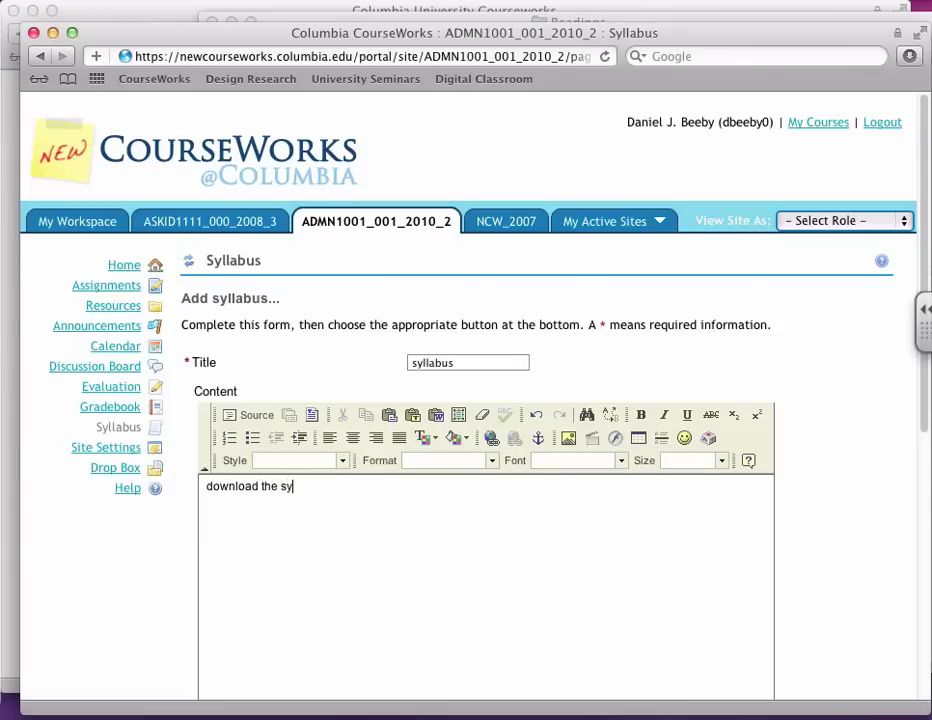
pyautogui.hotkey('shift', 'Left')
pyautogui.hotkey('shift', 'Left')
pyautogui.hotkey('shift', 'Left')
pyautogui.hotkey('shift', 'Left')
pyautogui.hotkey('shift', 'Left')
pyautogui.hotkey('shift', 'Left')
pyautogui.hotkey('shift', 'Left')
pyautogui.hotkey('shift', 'Left')
# Step: From the link file browser, upload syllabus.rtf from the local Sakai Files folder to the course files
pyautogui.click(491, 438)
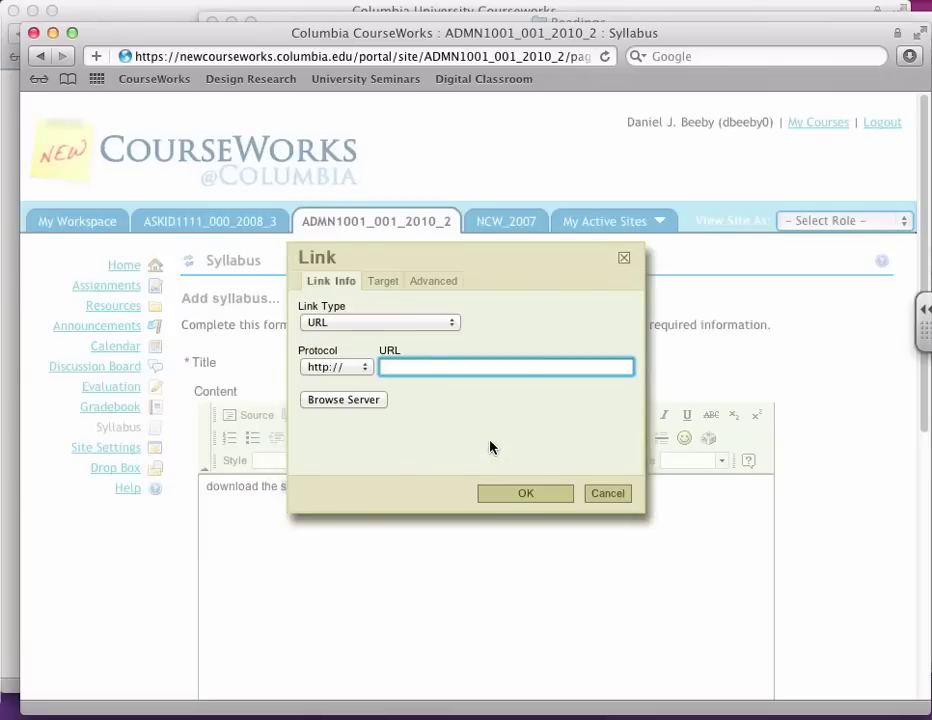
pyautogui.click(344, 400)
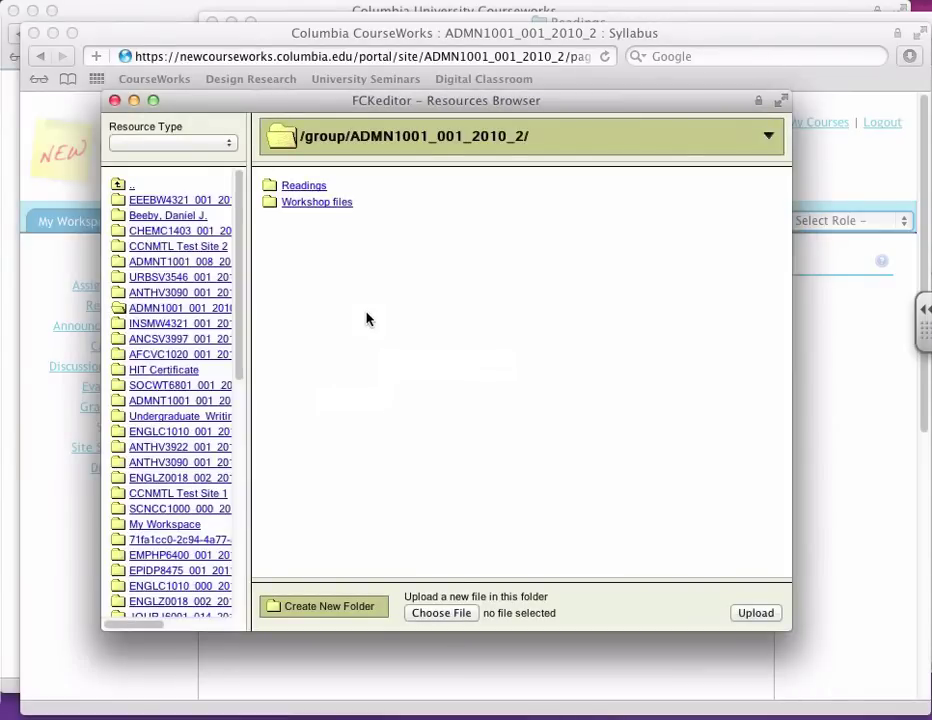
pyautogui.click(304, 204)
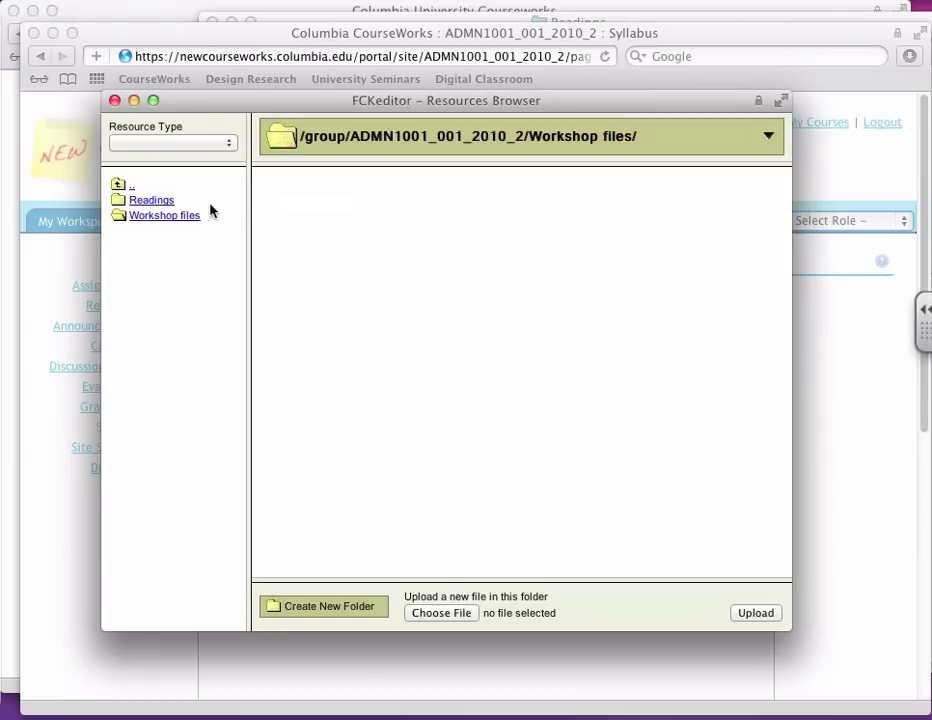
pyautogui.click(170, 204)
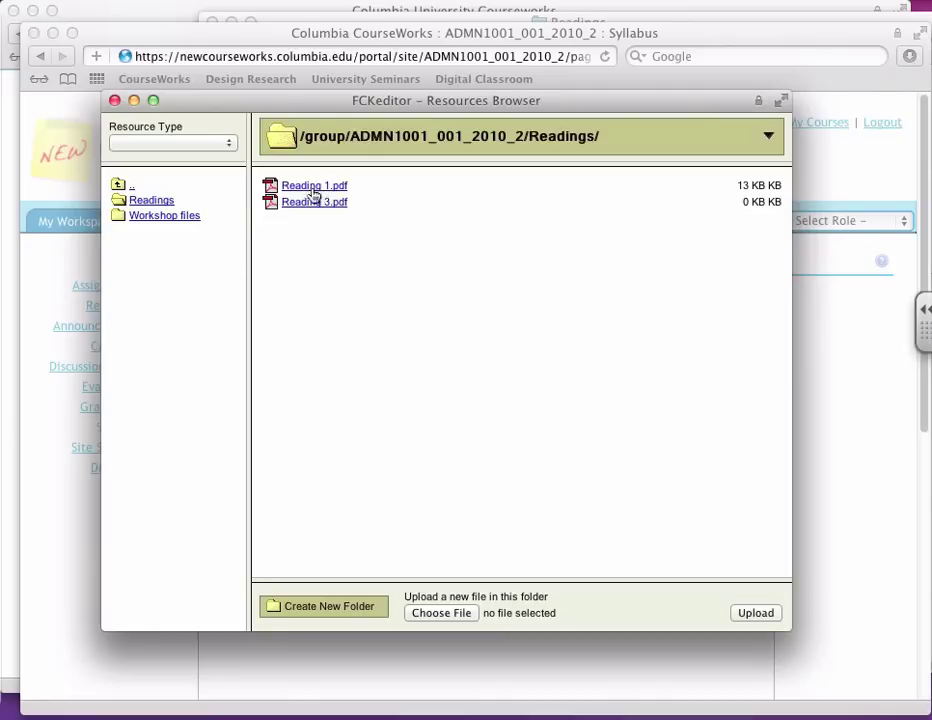
pyautogui.click(128, 184)
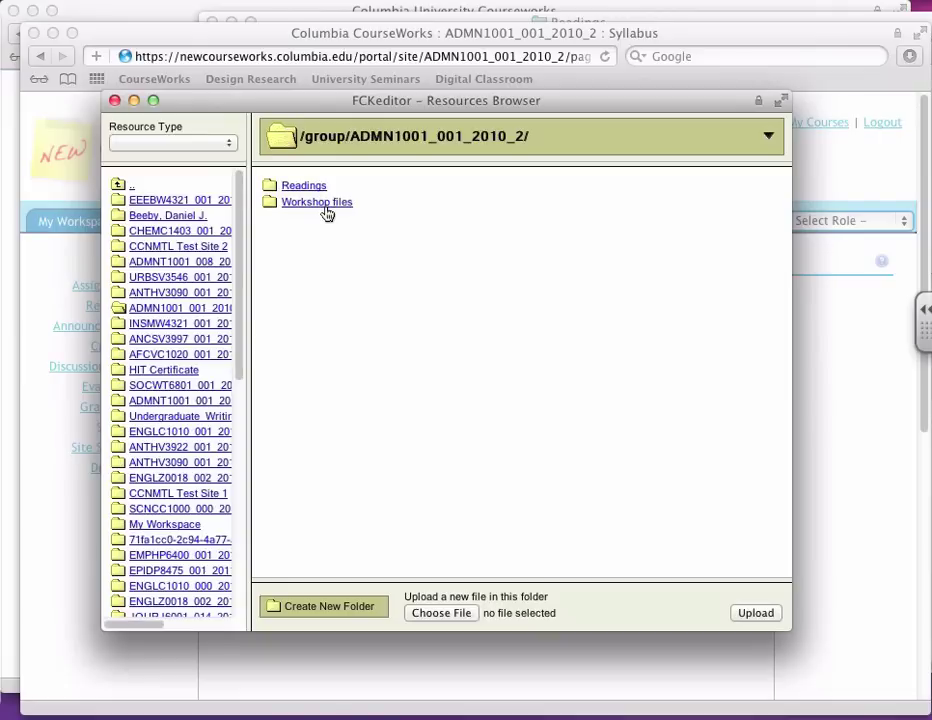
pyautogui.click(445, 612)
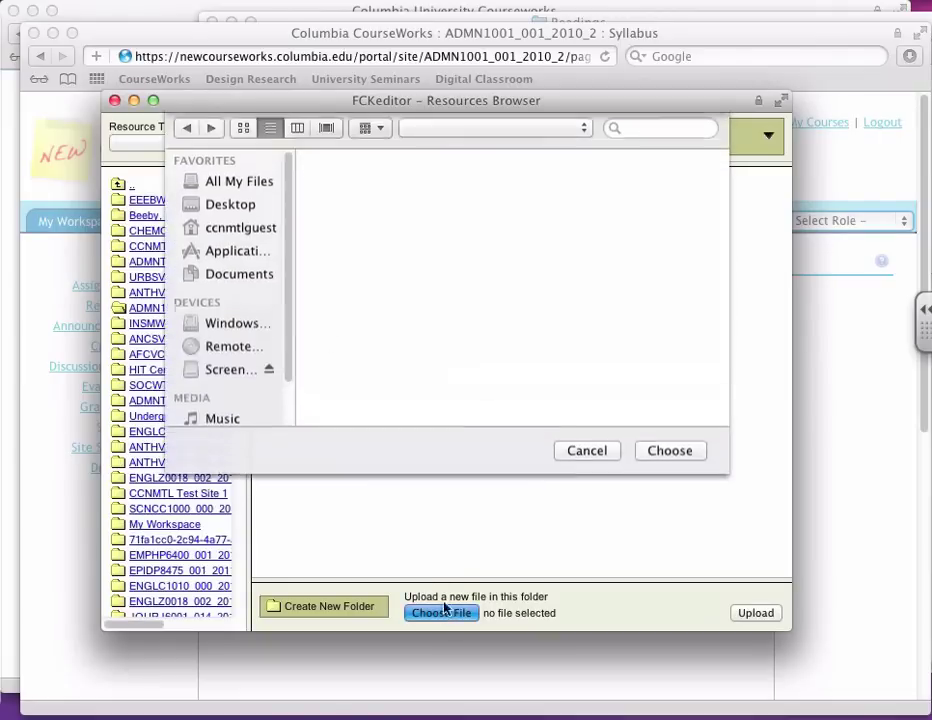
pyautogui.click(438, 136)
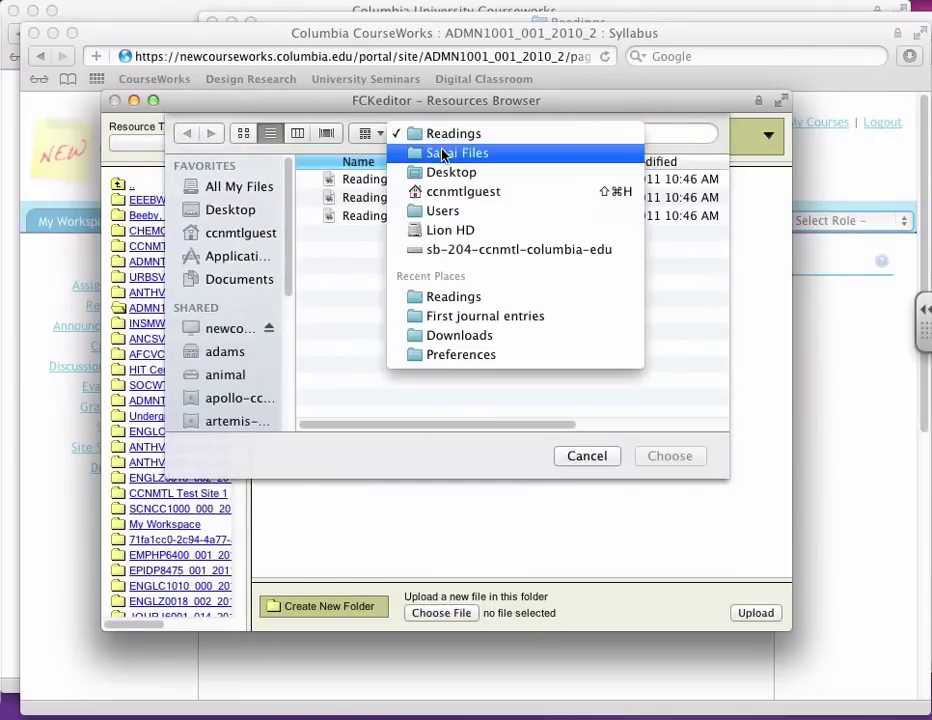
pyautogui.click(443, 152)
pyautogui.doubleClick(378, 234)
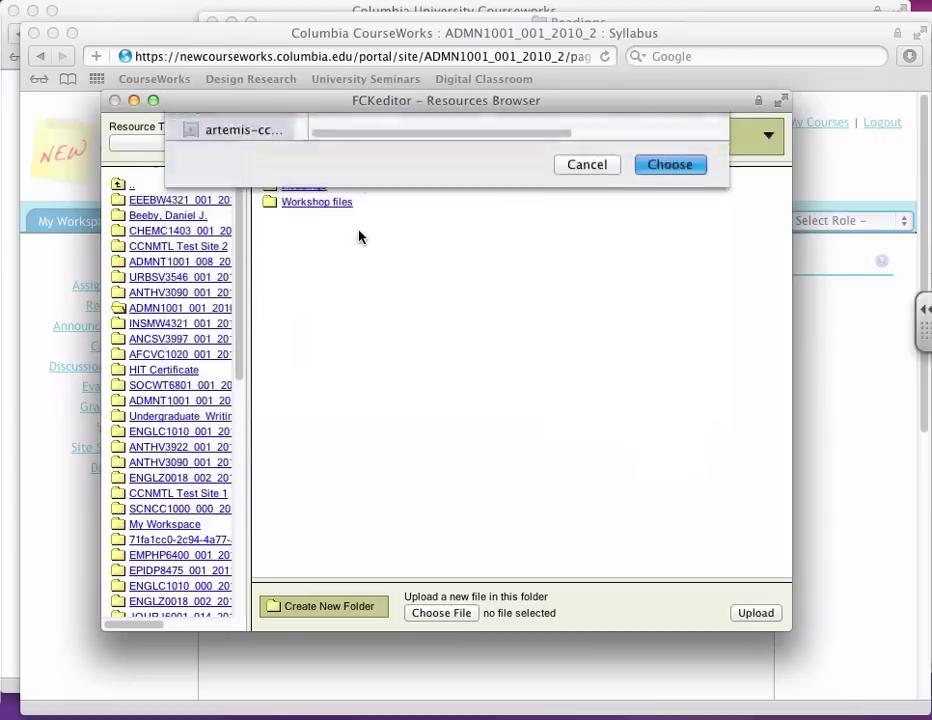
pyautogui.click(753, 610)
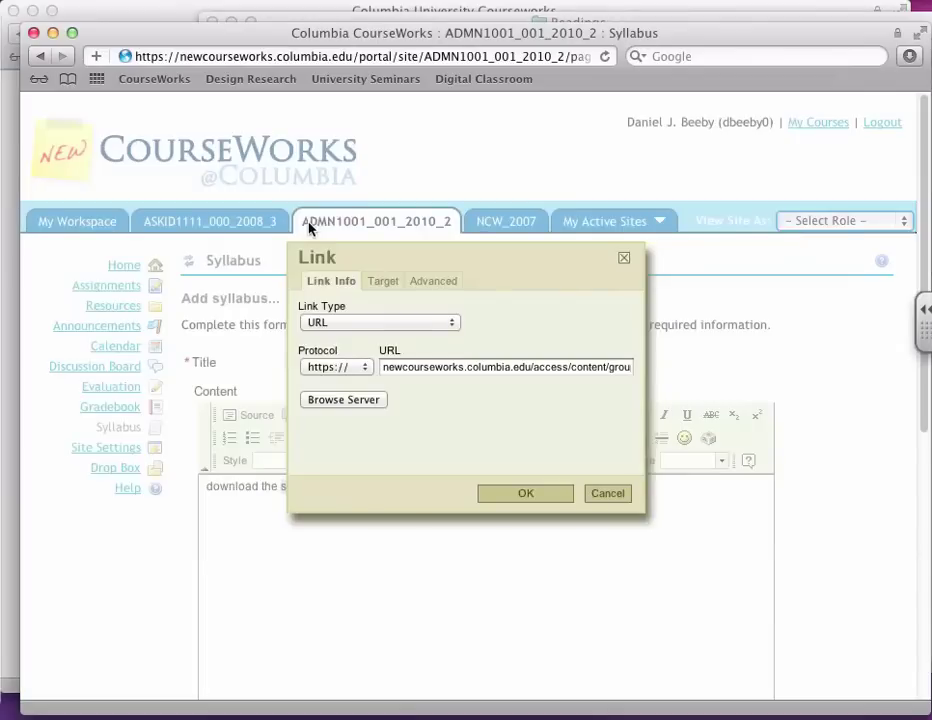
# Step: Link the word syllabus to the uploaded syllabus.rtf after checking its address
pyautogui.click(306, 221)
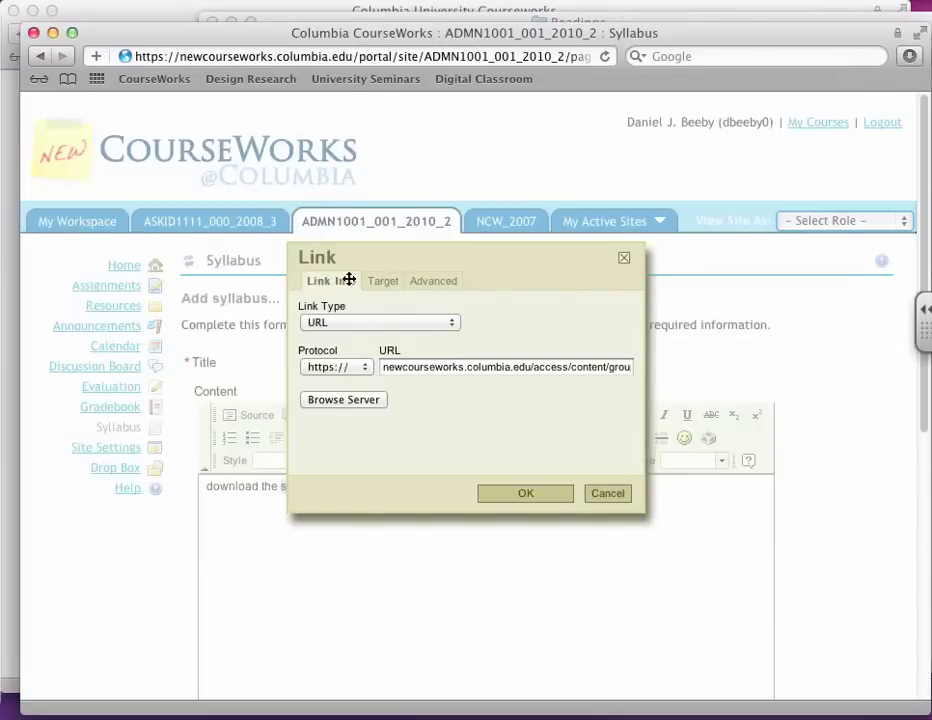
pyautogui.click(410, 366)
pyautogui.press('super+a')
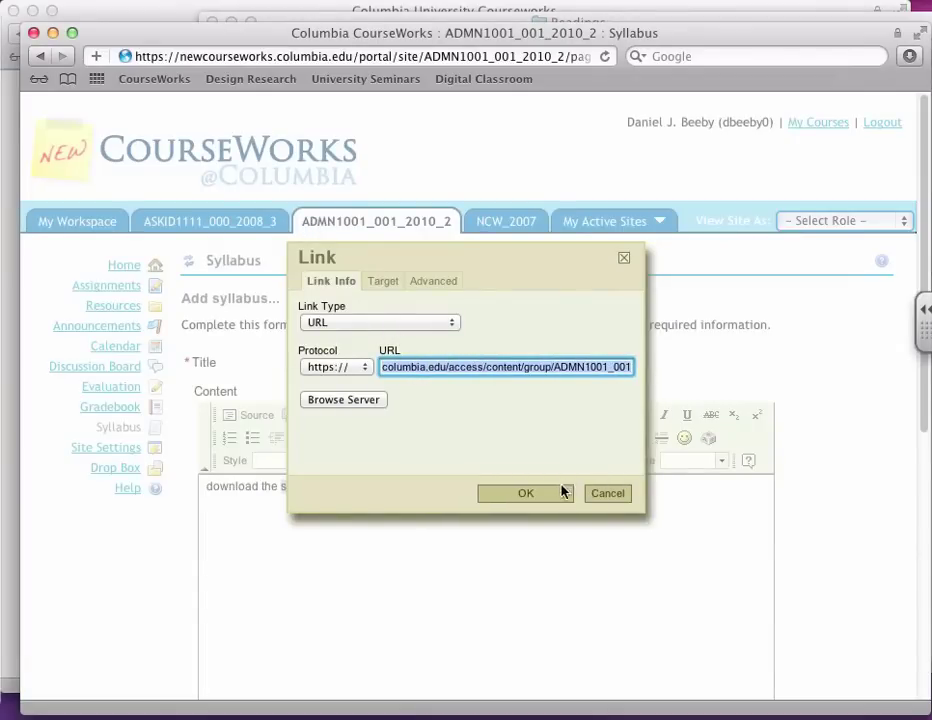
pyautogui.moveTo(539, 368); pyautogui.dragTo(616, 366)
pyautogui.click(616, 366)
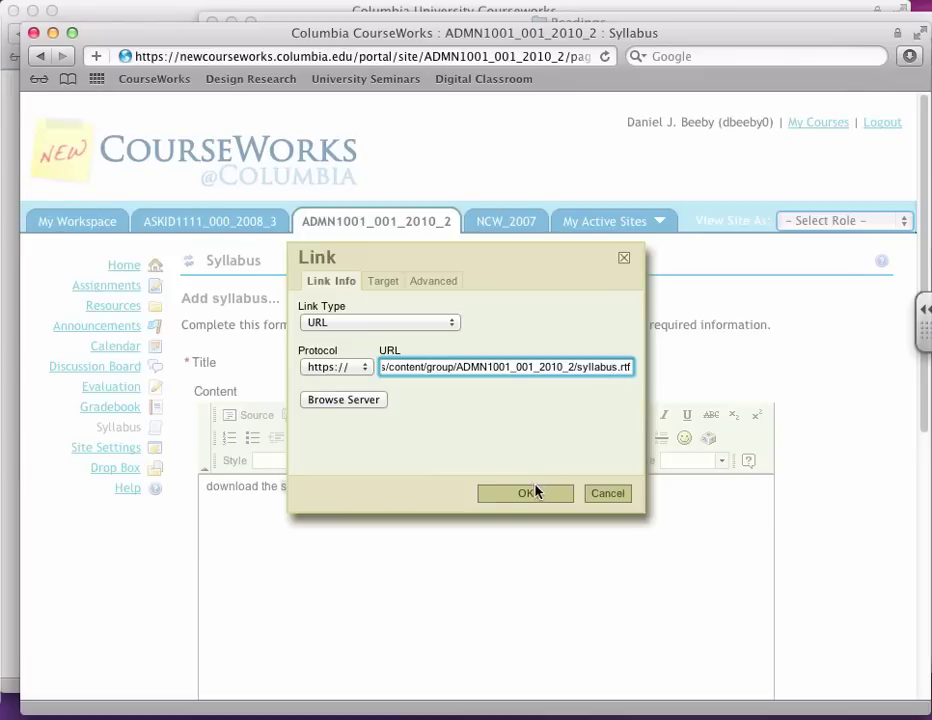
pyautogui.click(533, 492)
pyautogui.click(318, 500)
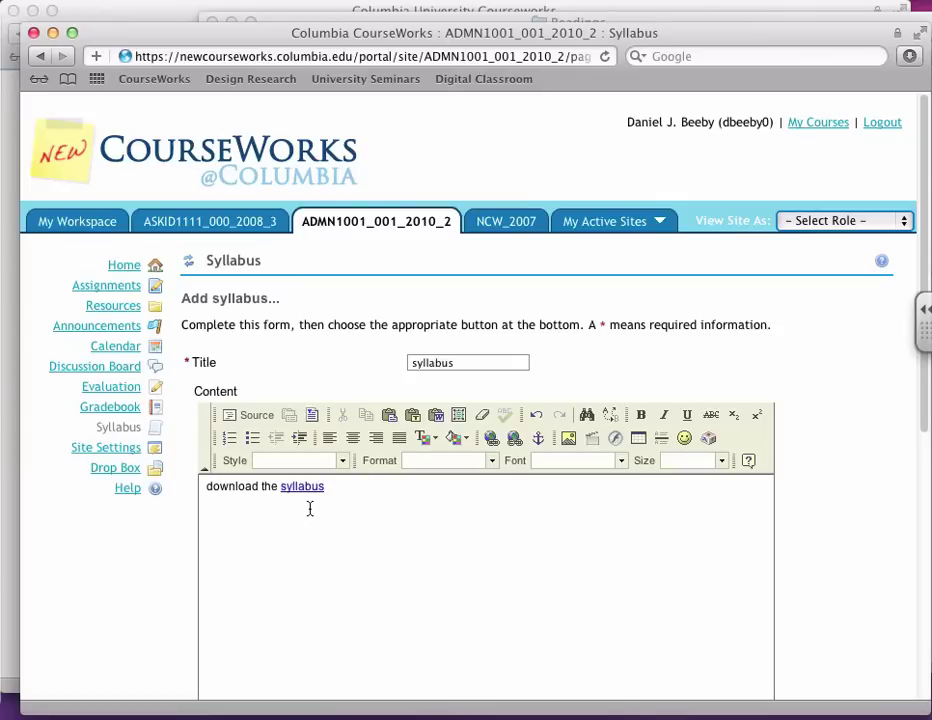
# Step: Add the line 'or read on...' below the download line
pyautogui.press('Return')
pyautogui.write('or read on...')
pyautogui.press('Return')
# Step: Copy all the template text from syllabus.rtf in TextEdit and return to the browser
pyautogui.press('super+Tab')
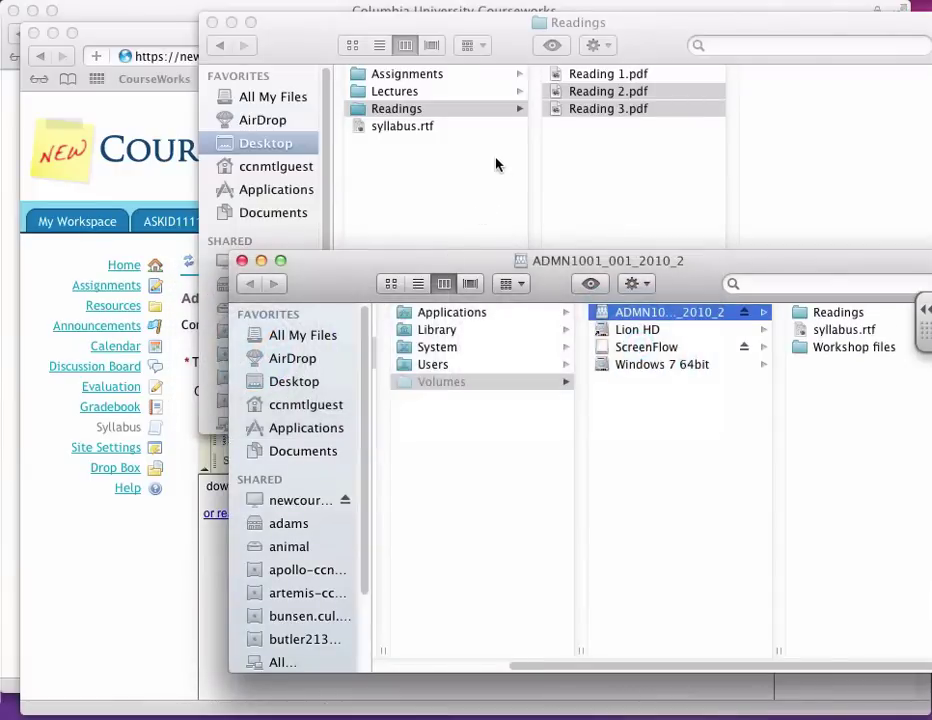
pyautogui.click(815, 333)
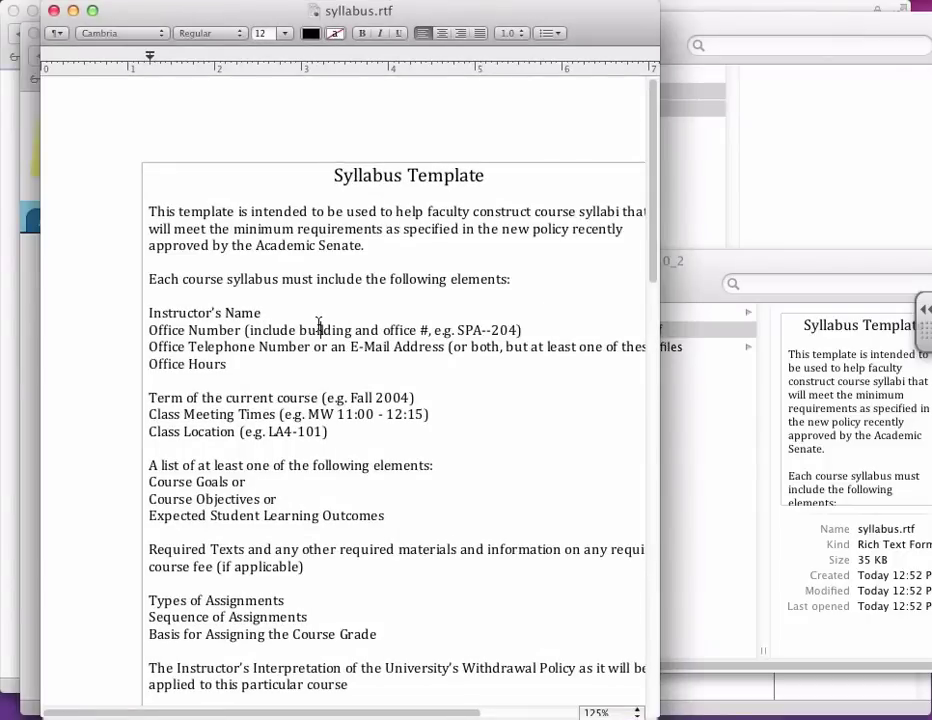
pyautogui.press('super+a')
pyautogui.press('super+Tab')
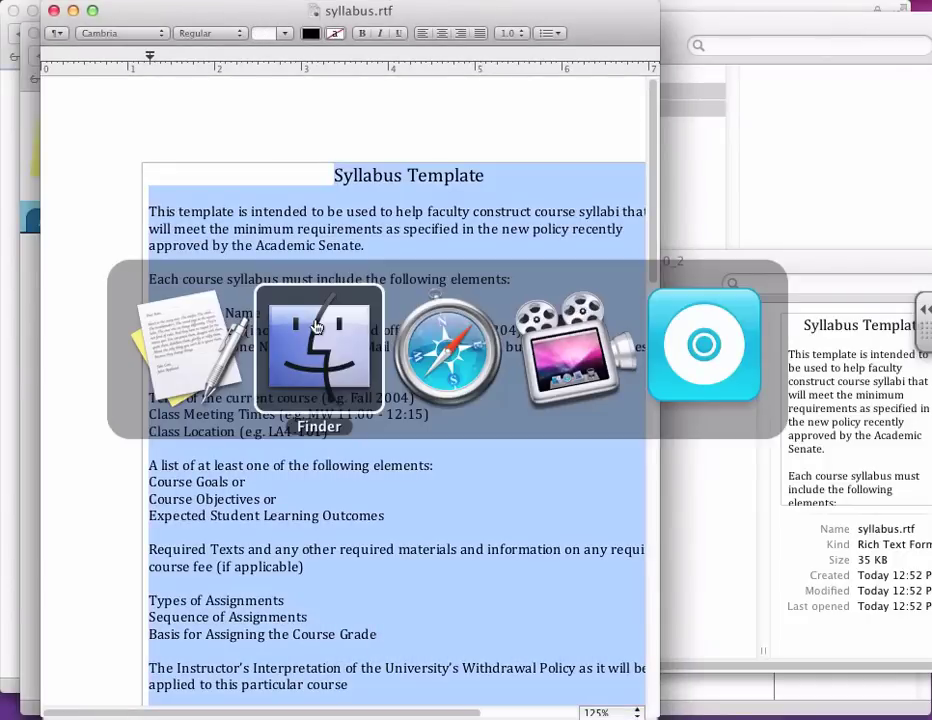
pyautogui.press('super+Tab')
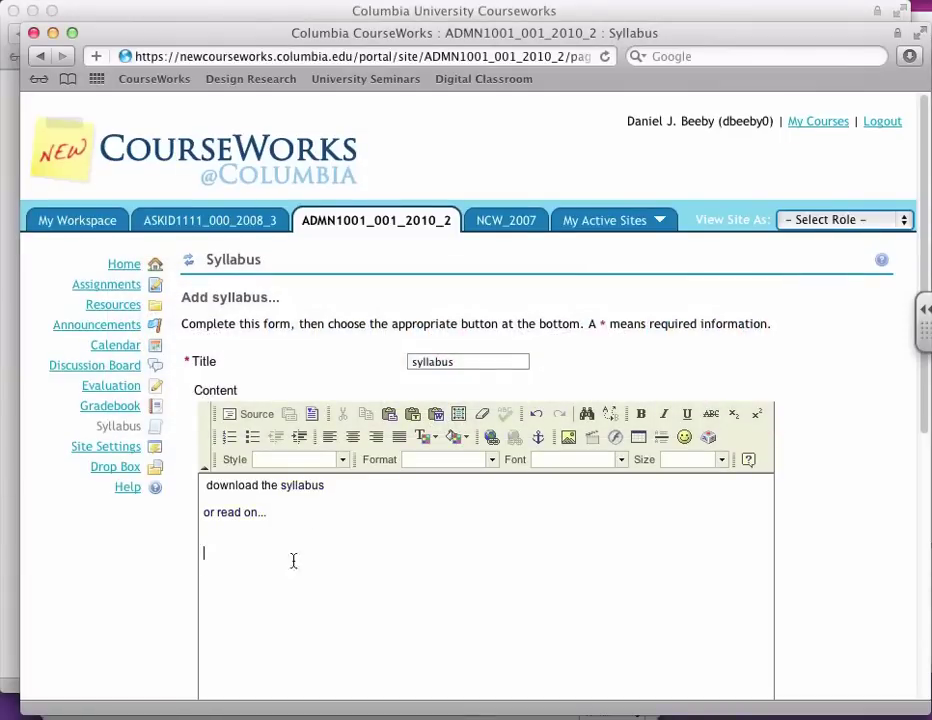
# Step: Paste the copied Syllabus Template text via Paste from Word and scroll through the result
pyautogui.click(437, 414)
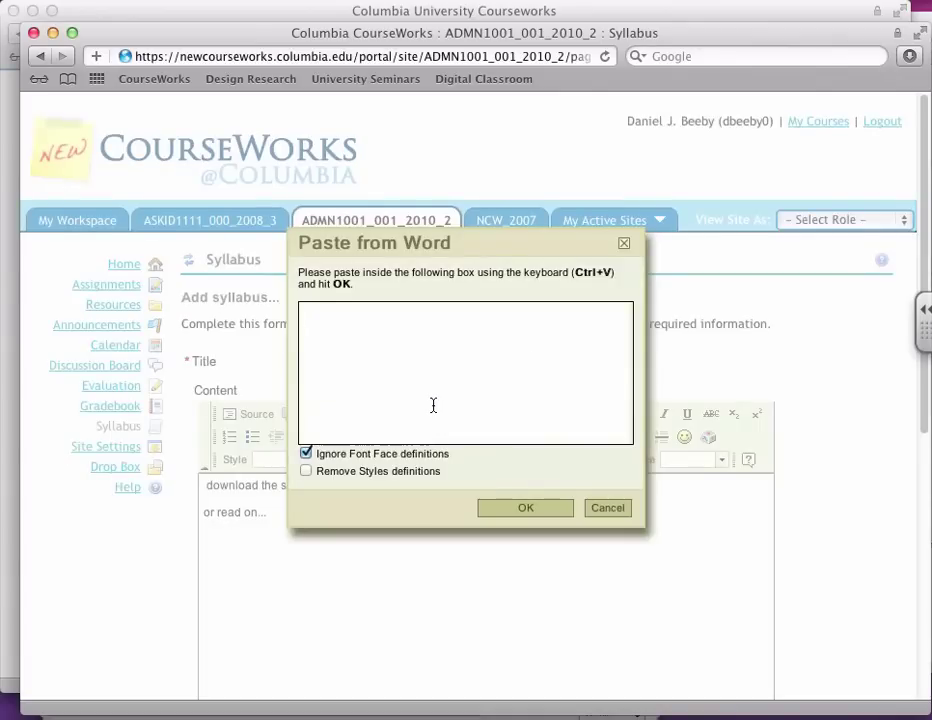
pyautogui.press('super+v')
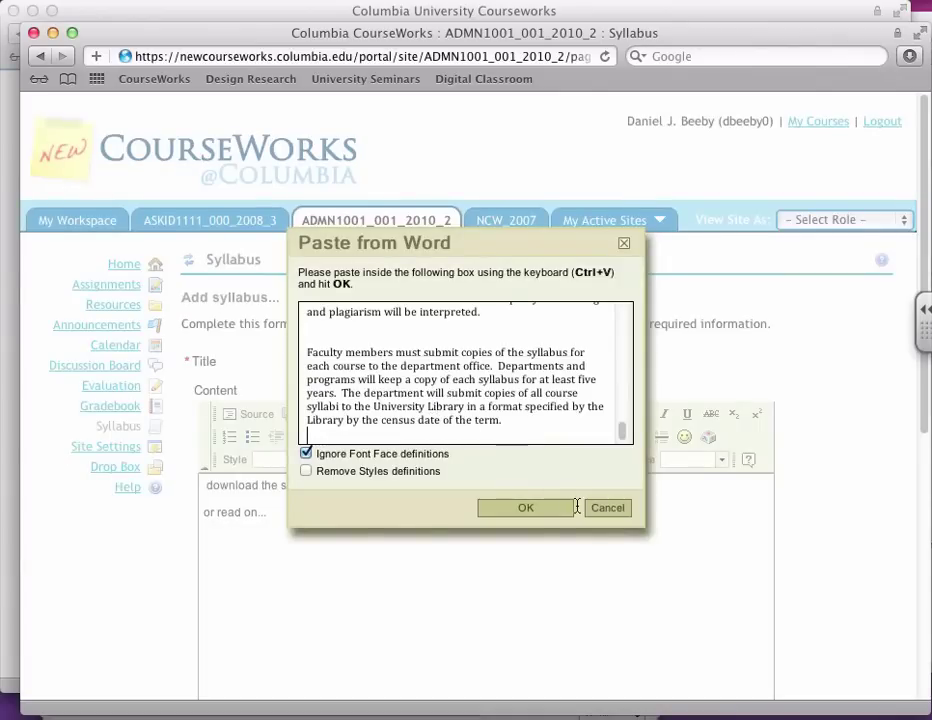
pyautogui.click(562, 509)
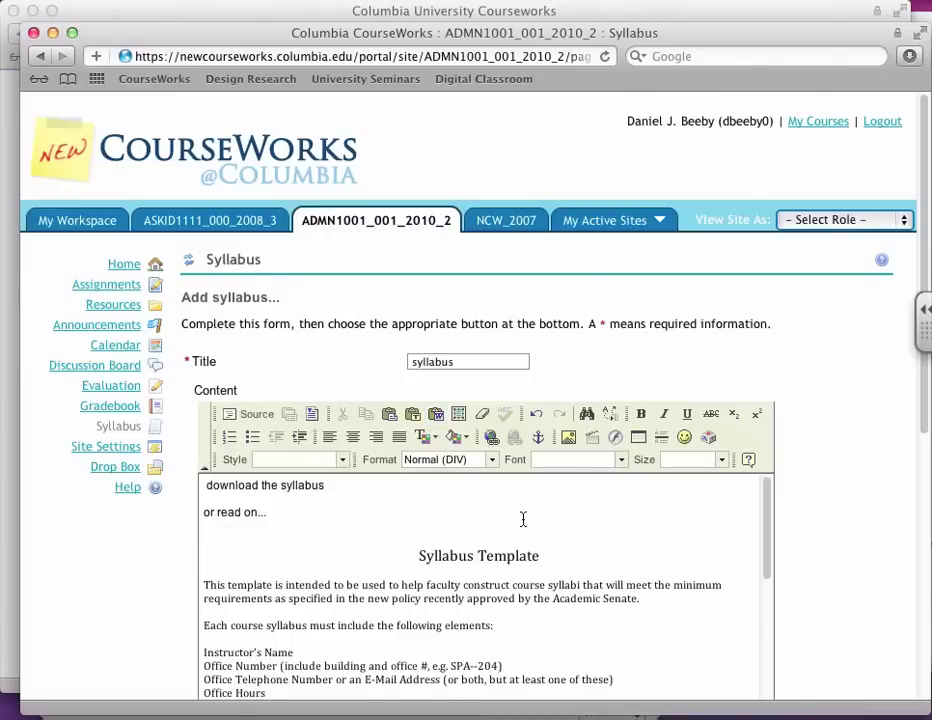
pyautogui.scroll(-3, 522, 520)
pyautogui.scroll(-10, 522, 523)
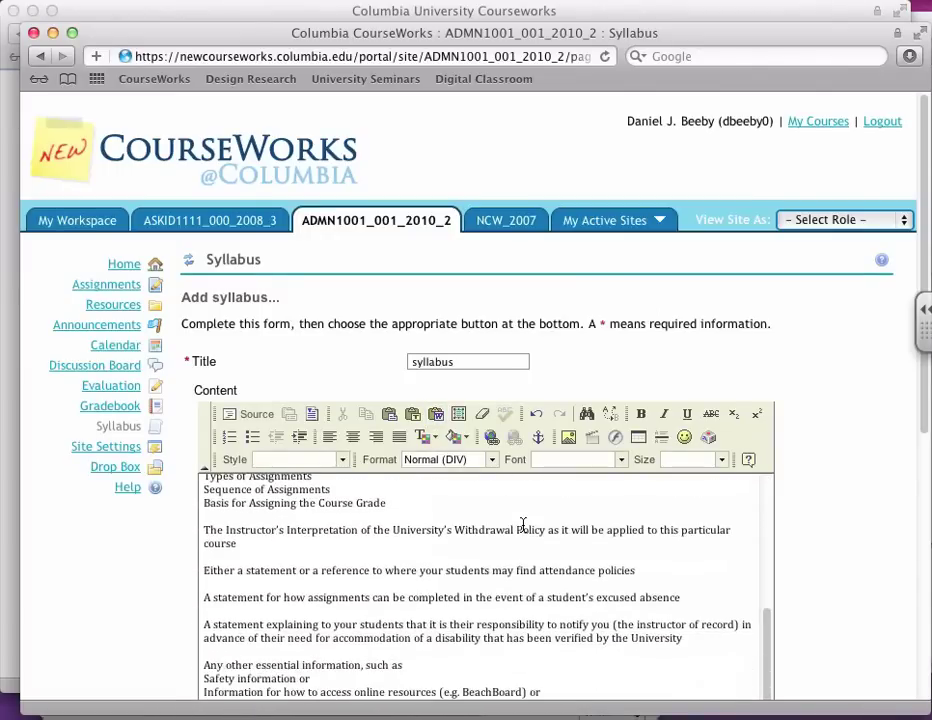
pyautogui.scroll(-5, 522, 525)
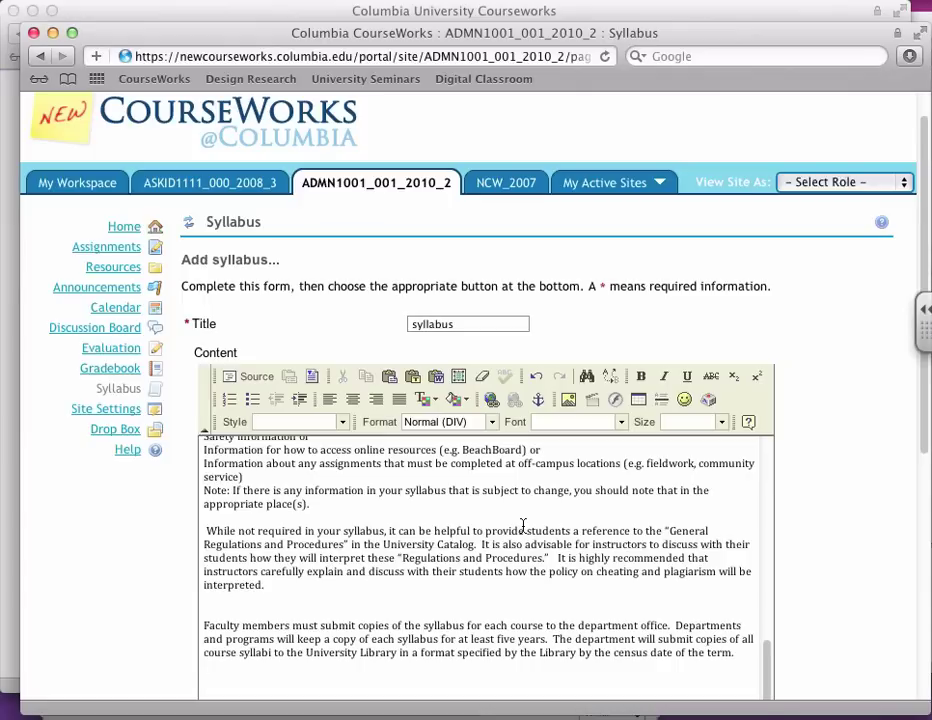
pyautogui.scroll(10, 483, 497)
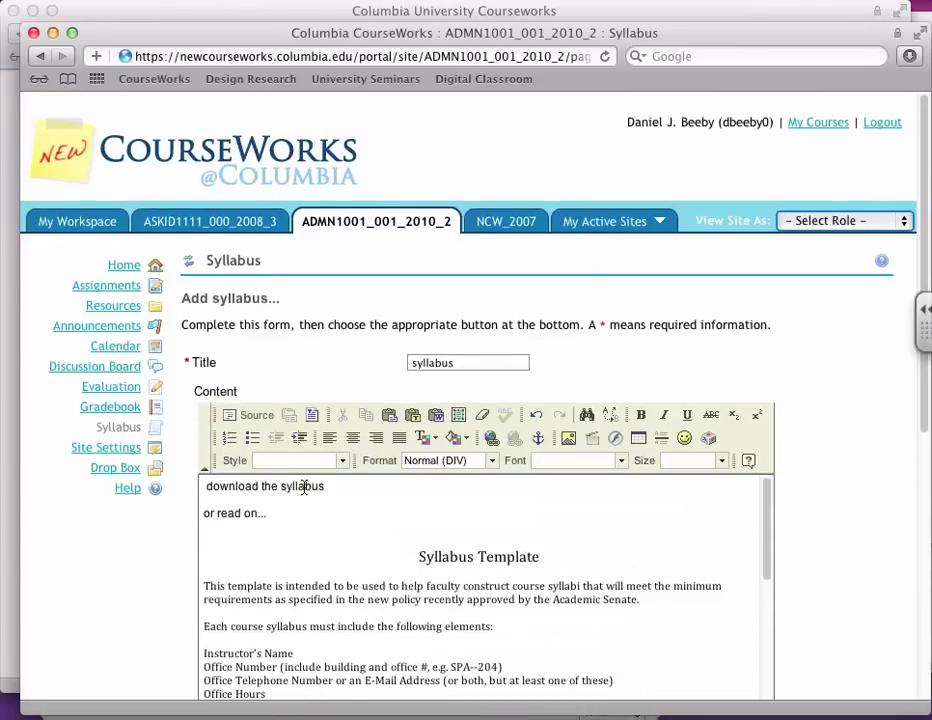
# Step: Relink the word syllabus to syllabus.rtf from the site's files
pyautogui.doubleClick(303, 486)
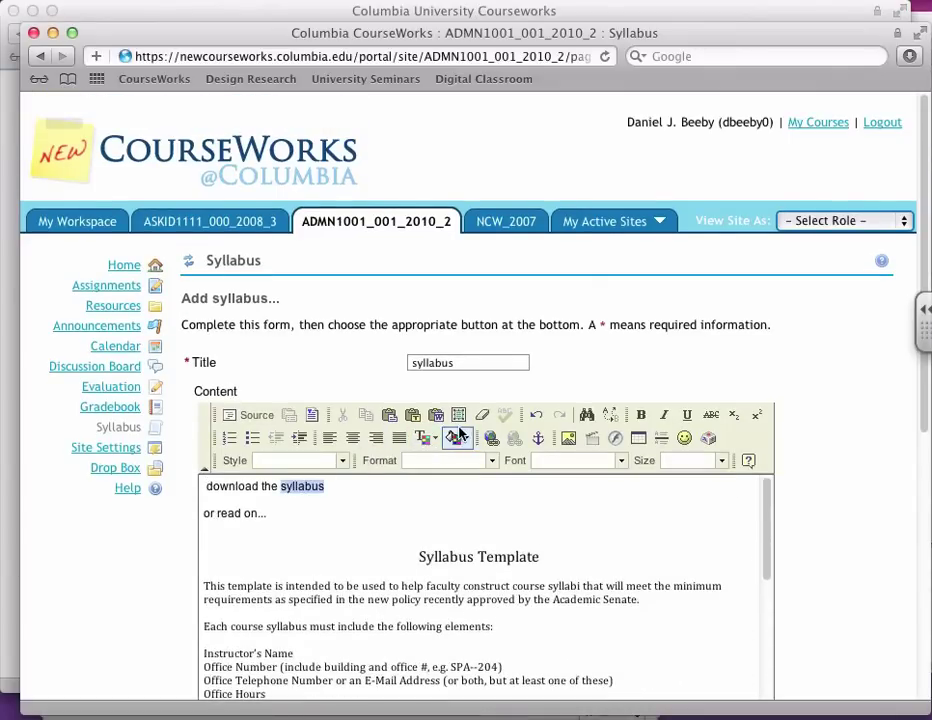
pyautogui.click(491, 438)
pyautogui.click(358, 399)
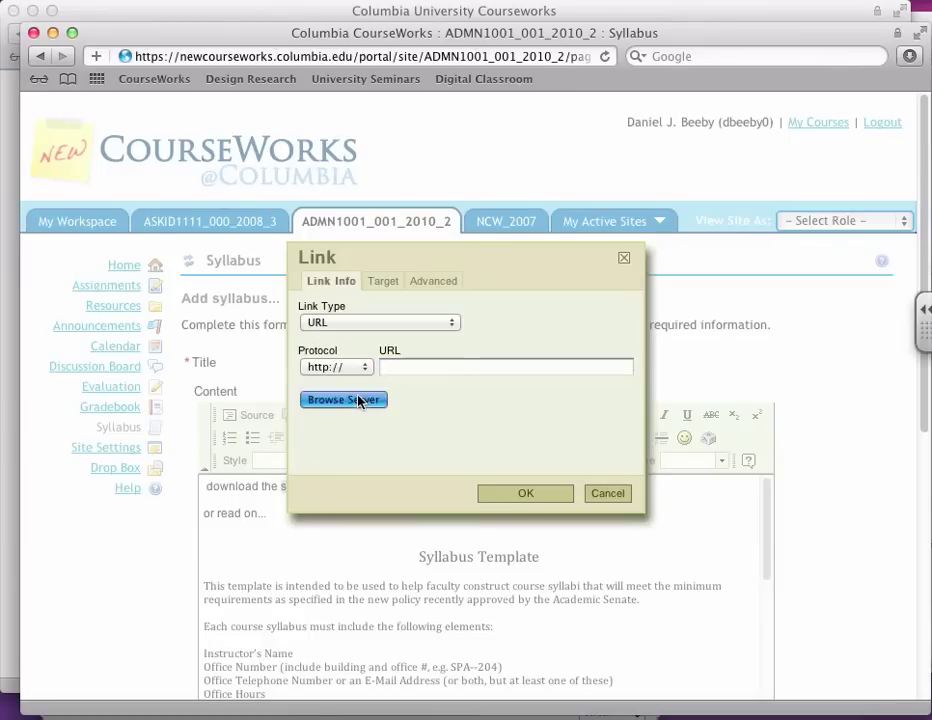
pyautogui.click(316, 228)
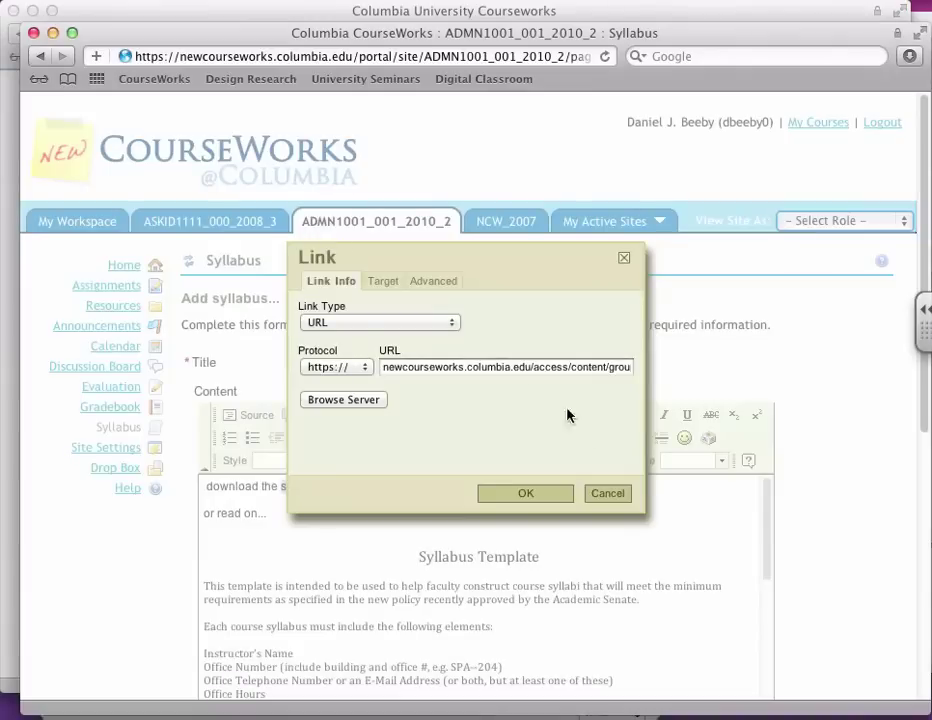
pyautogui.click(556, 494)
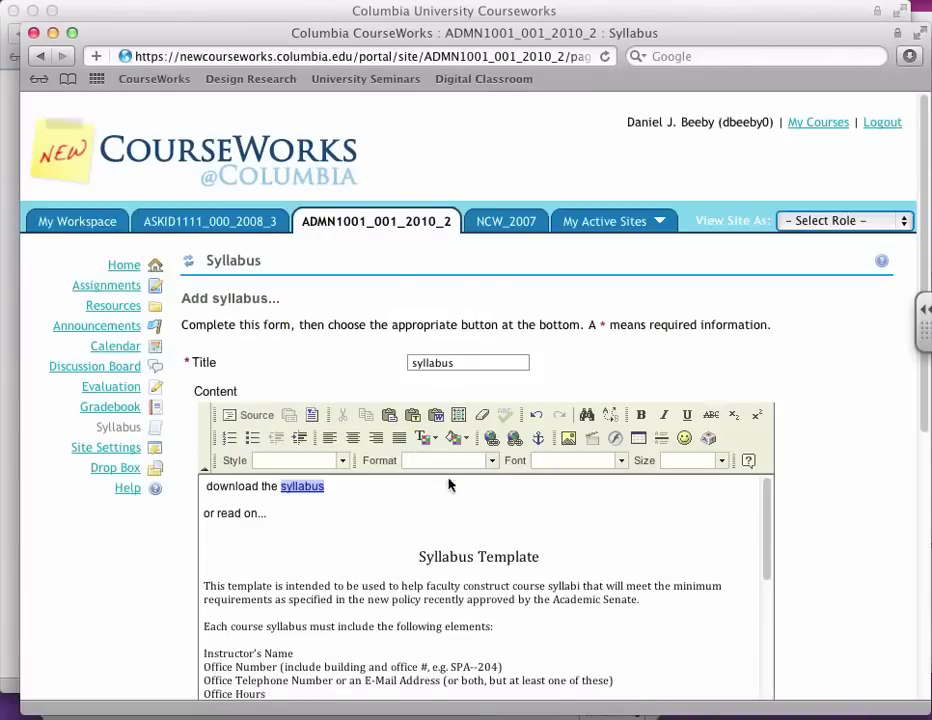
# Step: Post the syllabus item, then reopen it and scroll through its content
pyautogui.scroll(-15, 472, 516)
pyautogui.click(203, 534)
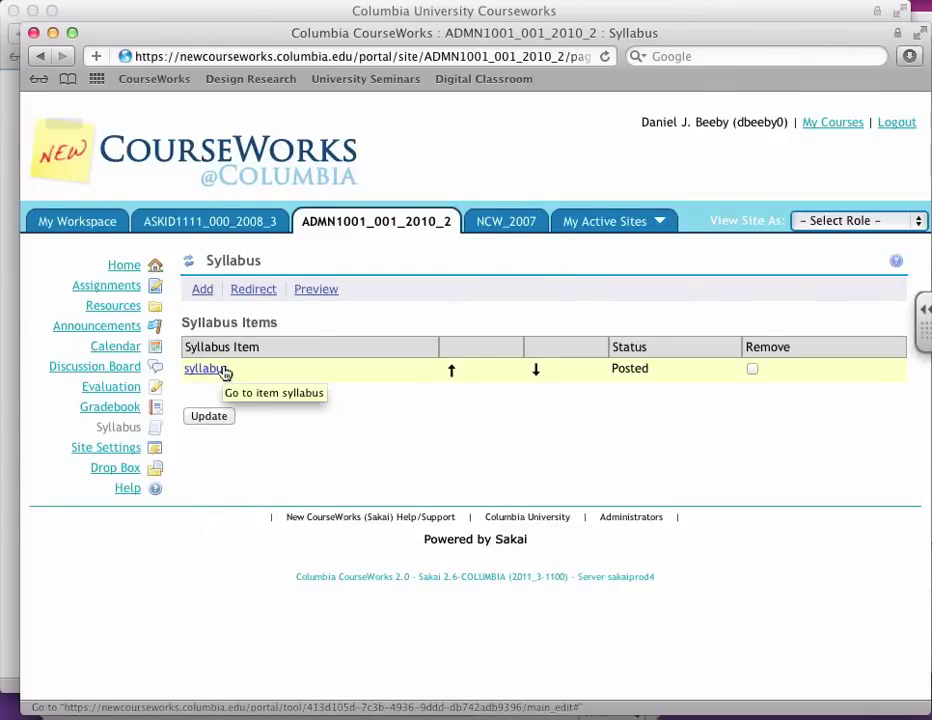
pyautogui.click(225, 372)
pyautogui.scroll(-15, 350, 575)
pyautogui.scroll(-3, 358, 584)
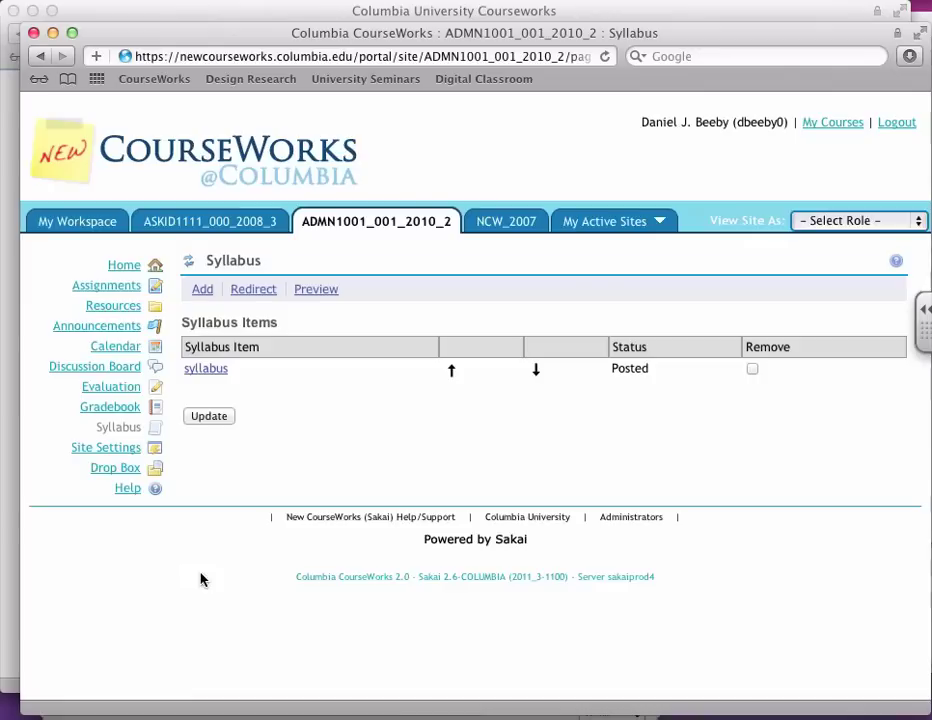
# Step: View the posted syllabus as students see it
pyautogui.click(188, 262)
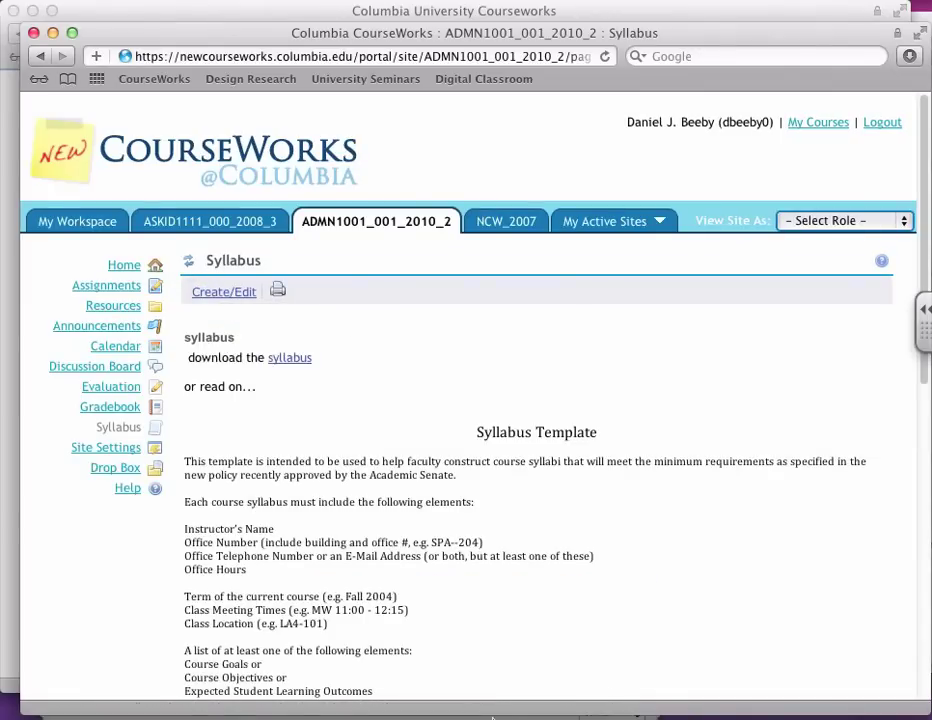
pyautogui.scroll(-10, 430, 630)
pyautogui.scroll(8, 418, 593)
pyautogui.scroll(3, 418, 593)
# Step: Review the printable syllabus, close it, and return to the syllabus items list
pyautogui.click(277, 289)
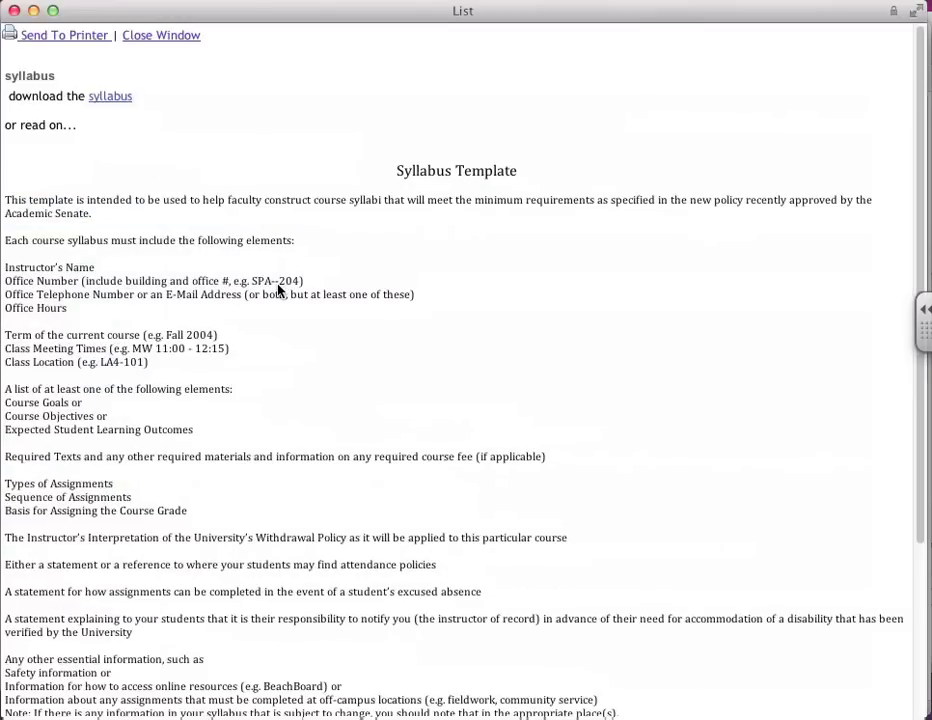
pyautogui.scroll(-5, 270, 290)
pyautogui.scroll(5, 270, 292)
pyautogui.press('super+w')
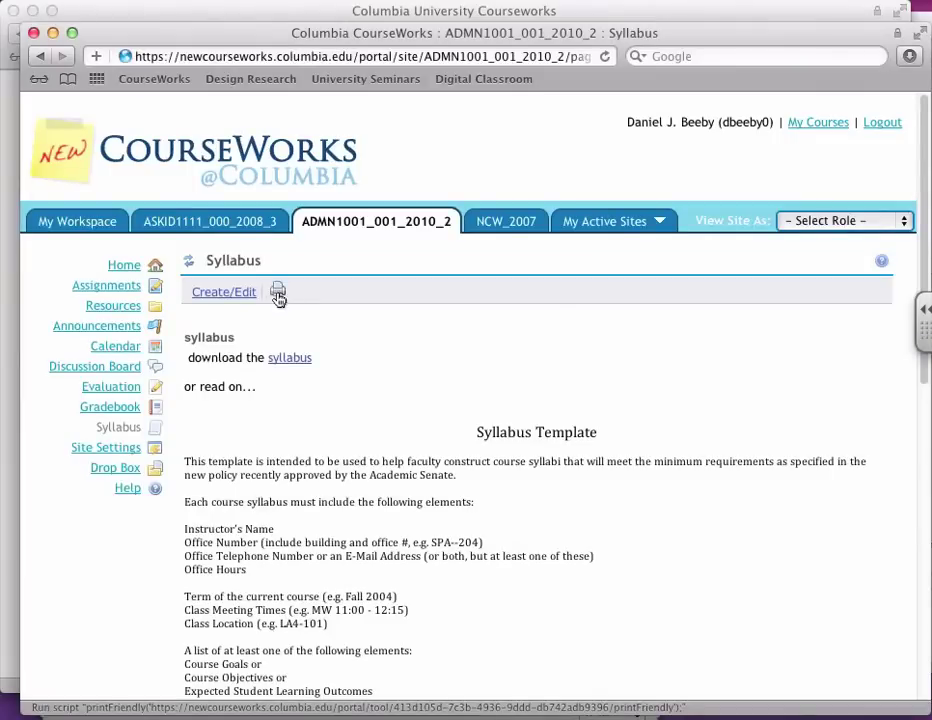
pyautogui.click(229, 292)
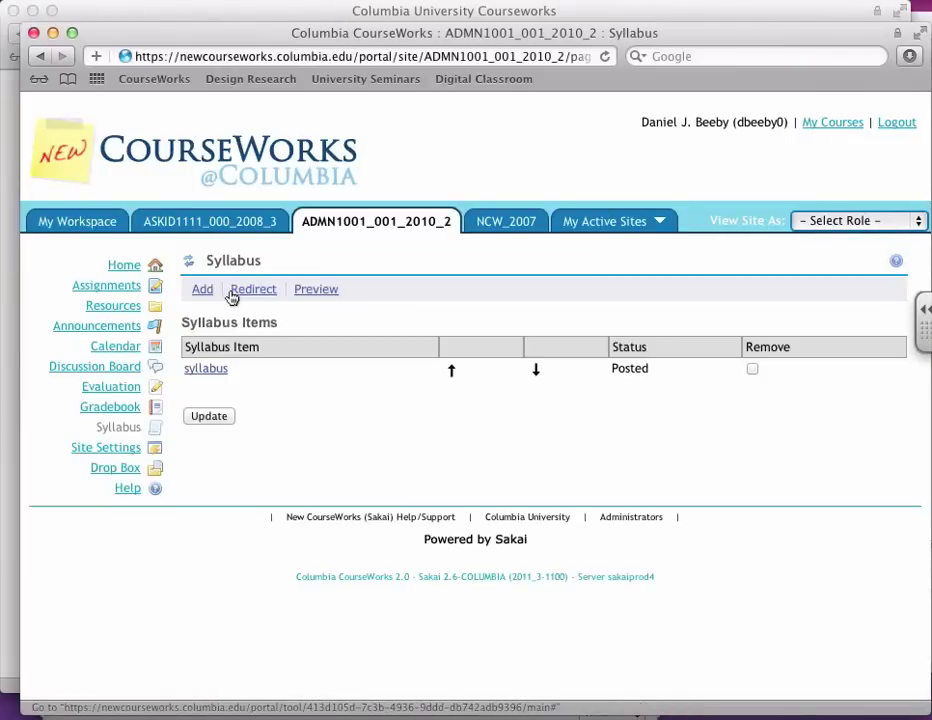
# Step: Add a new syllabus item 'Week 1' with content lines 'Reading 1' and 'READING 2'
pyautogui.click(204, 293)
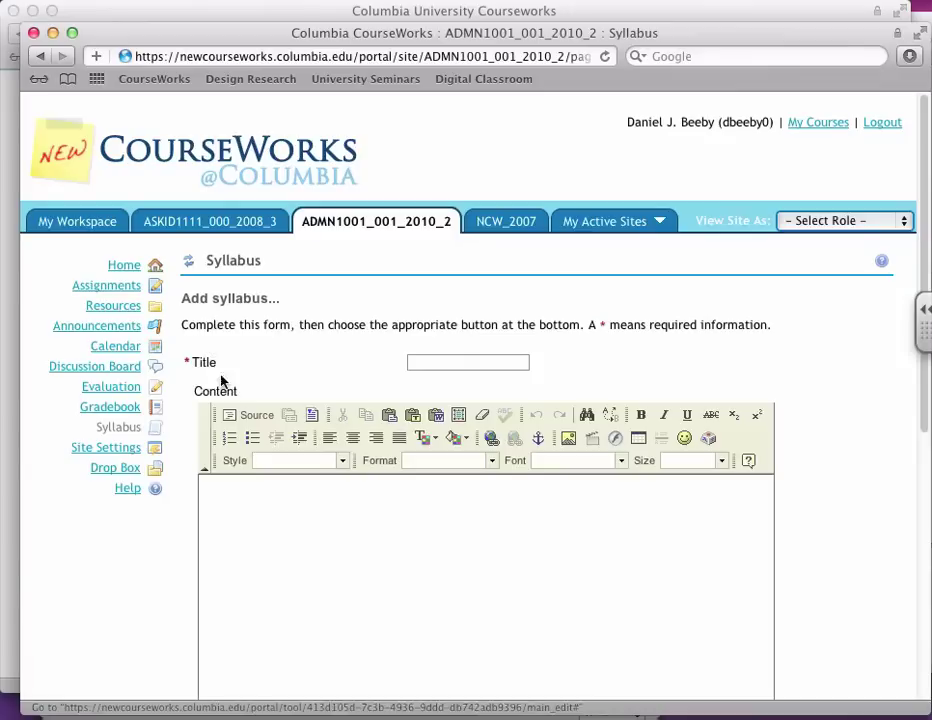
pyautogui.click(448, 362)
pyautogui.write('Week 1')
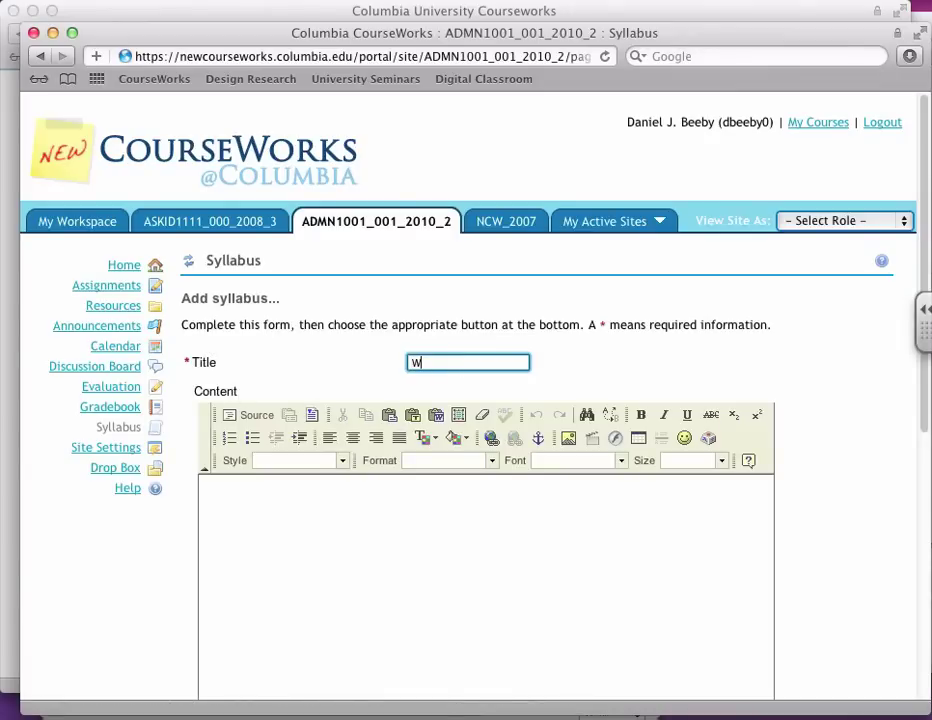
pyautogui.click(368, 545)
pyautogui.write('Re')
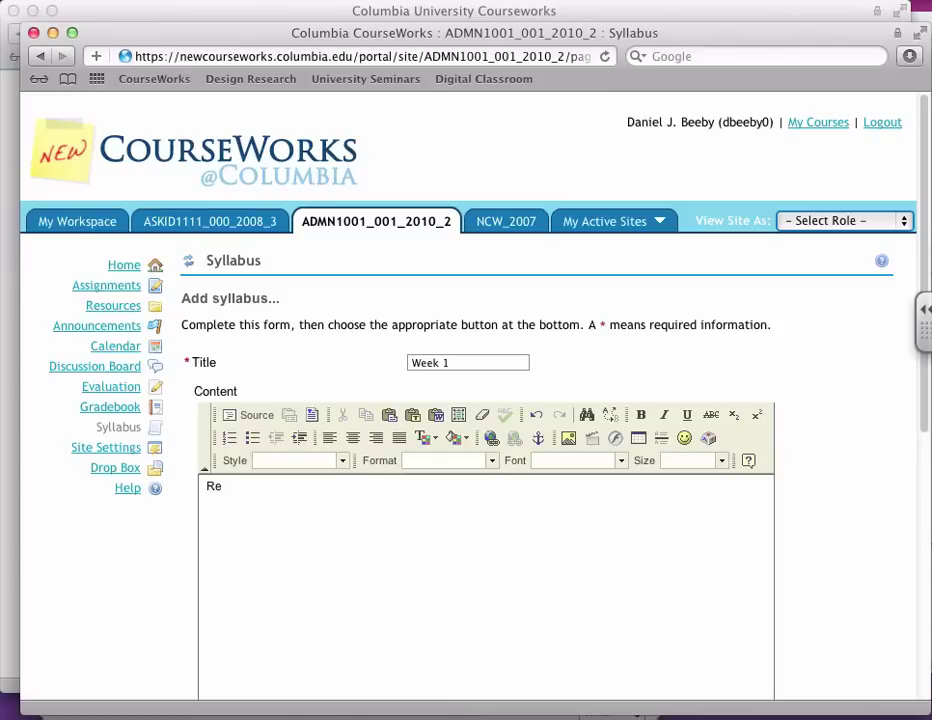
pyautogui.write('ading 1')
pyautogui.press('Return')
pyautogui.write('Te')
pyautogui.press('BackSpace')
pyautogui.press('BackSpace')
pyautogui.write('REA')
pyautogui.write('D')
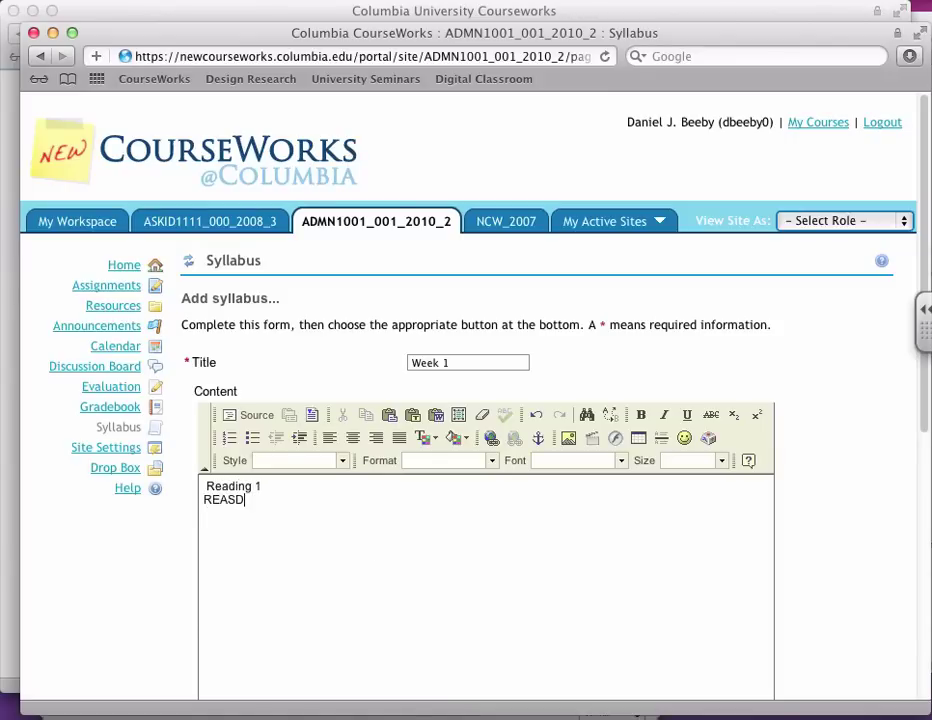
pyautogui.press('BackSpace')
pyautogui.write('DING 2')
# Step: Link READING 2 to a PDF in the Readings folder and post the Week 1 item
pyautogui.press('shift+super+Left')
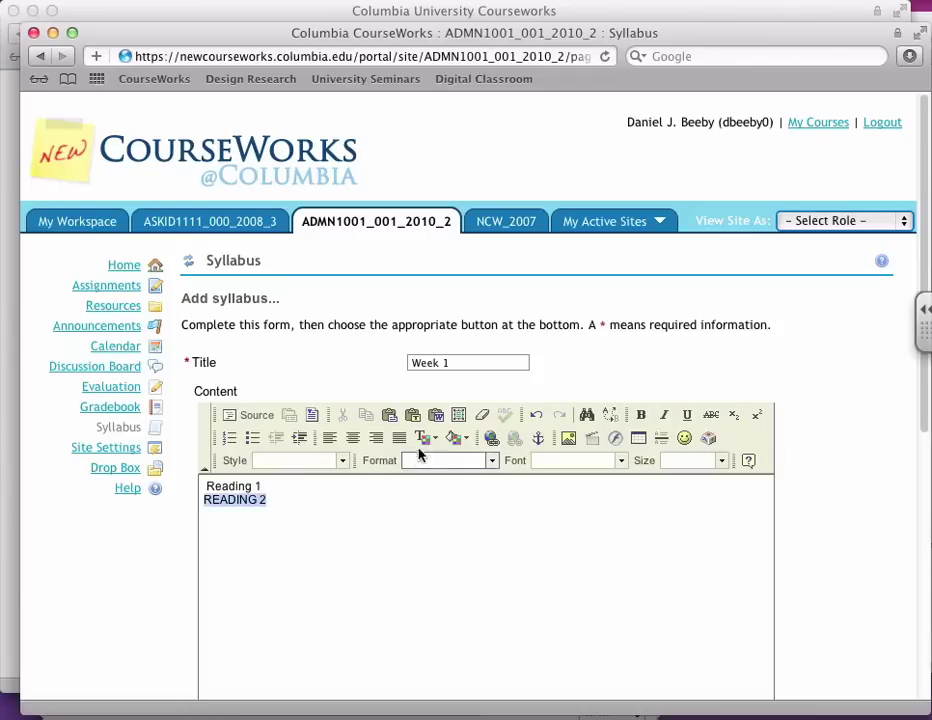
pyautogui.click(492, 441)
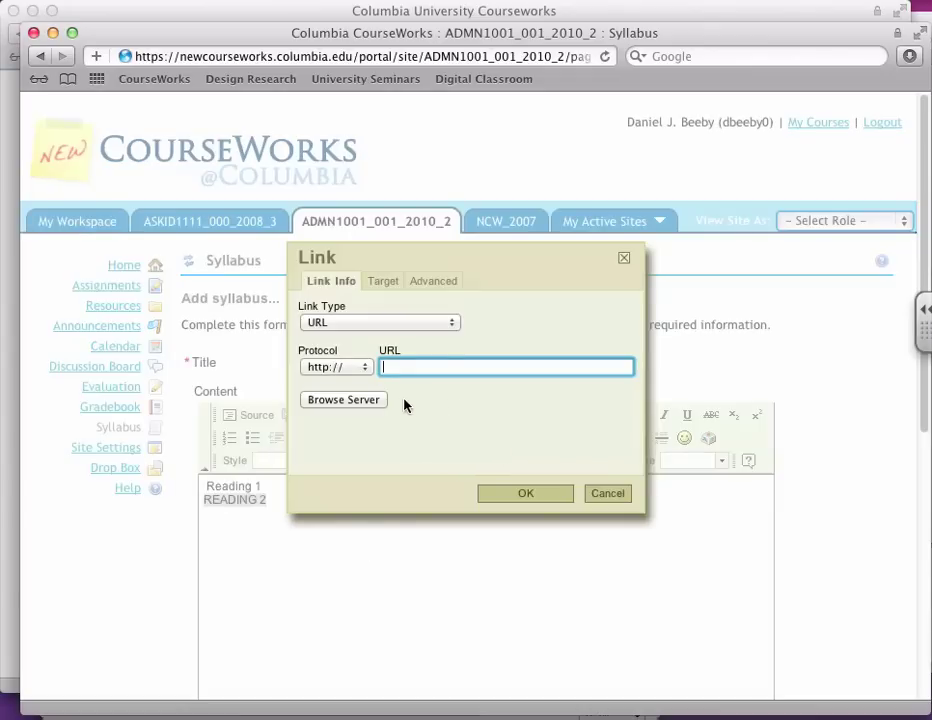
pyautogui.click(358, 401)
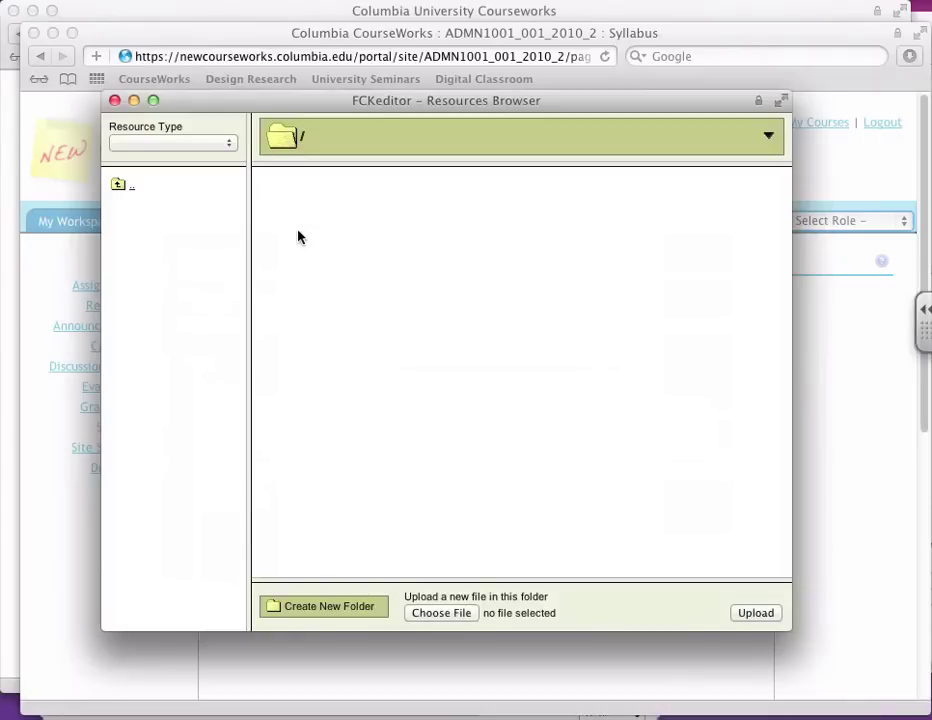
pyautogui.click(294, 189)
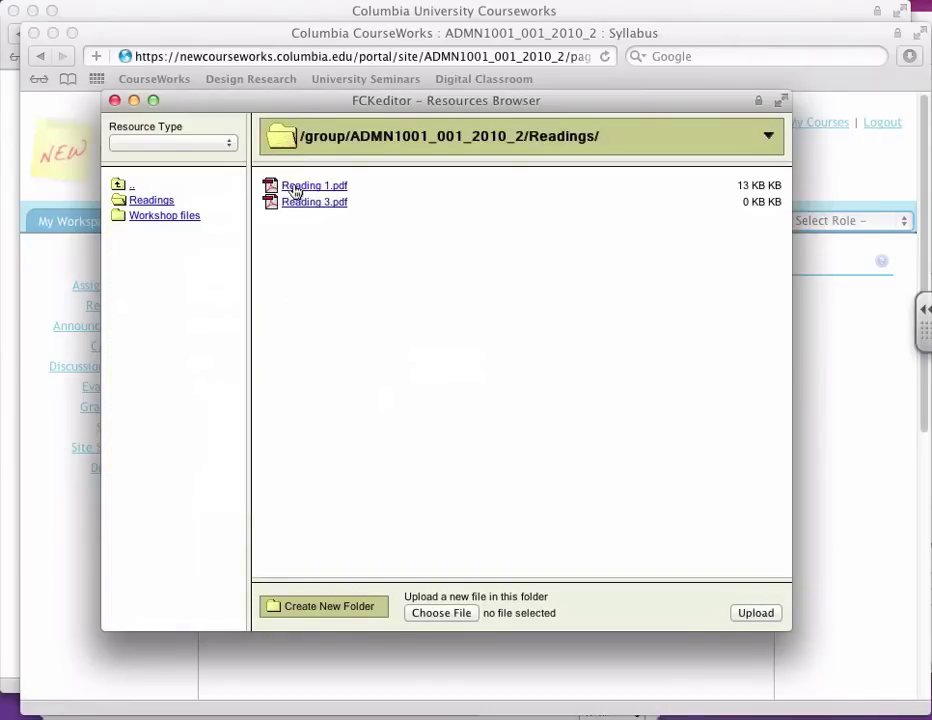
pyautogui.click(296, 187)
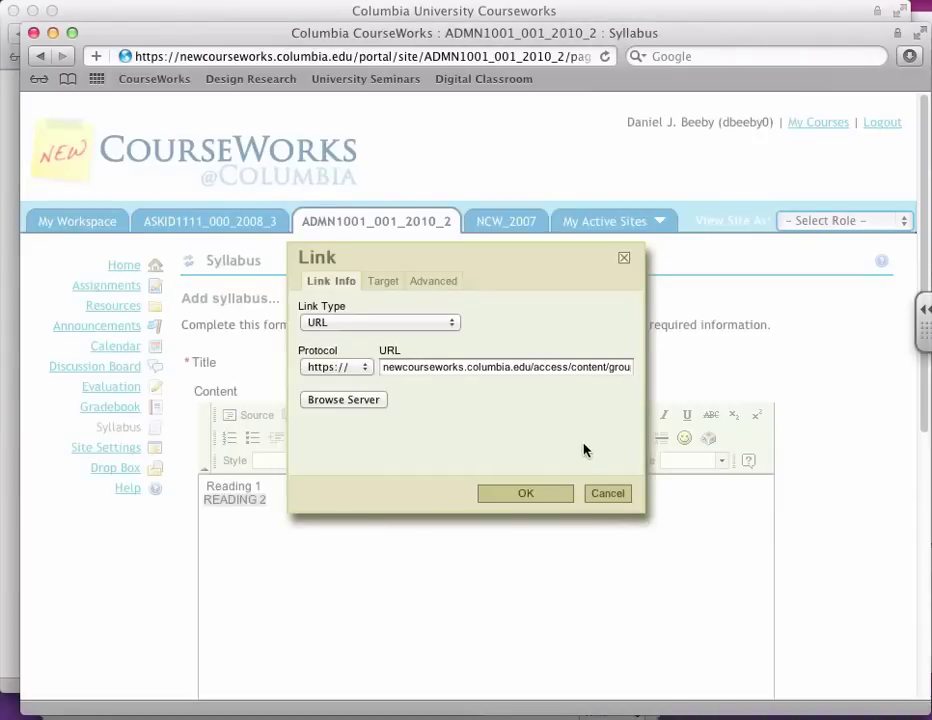
pyautogui.click(537, 497)
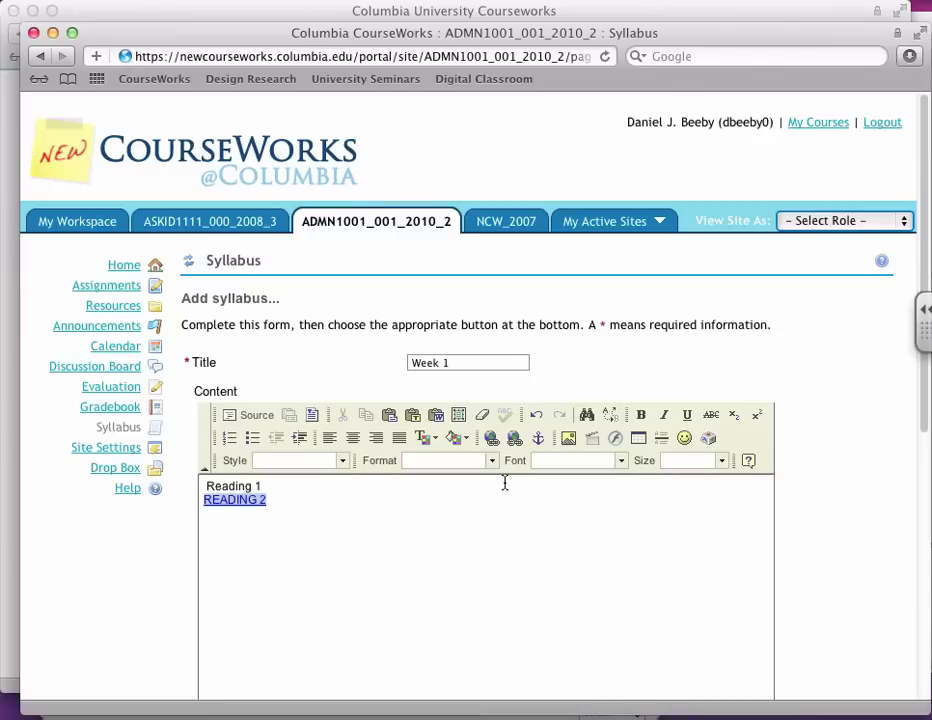
pyautogui.scroll(-5, 518, 487)
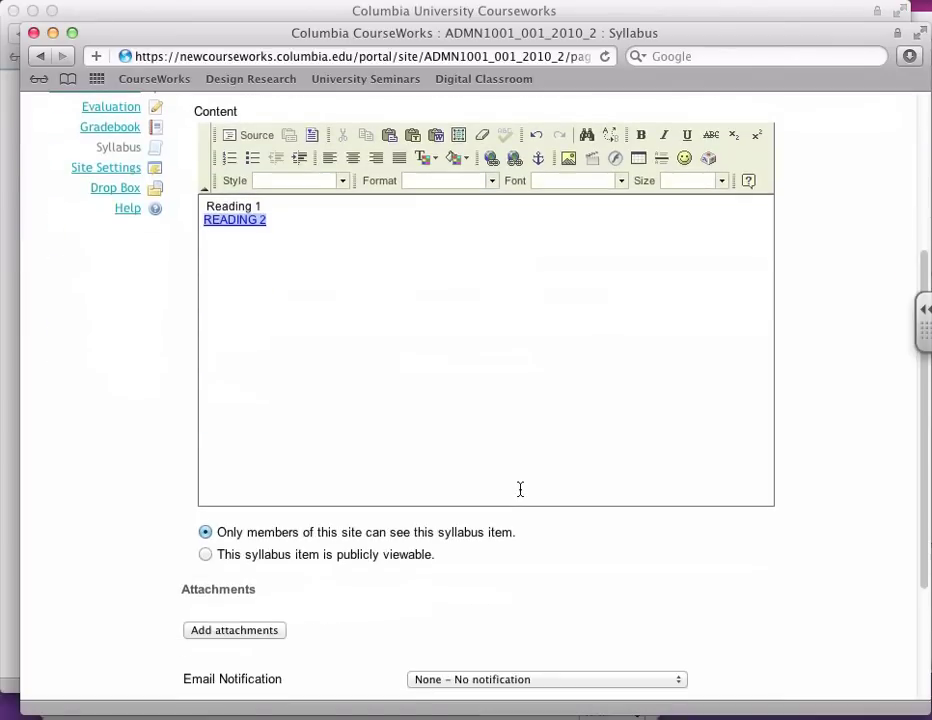
pyautogui.scroll(-3, 517, 523)
pyautogui.click(198, 539)
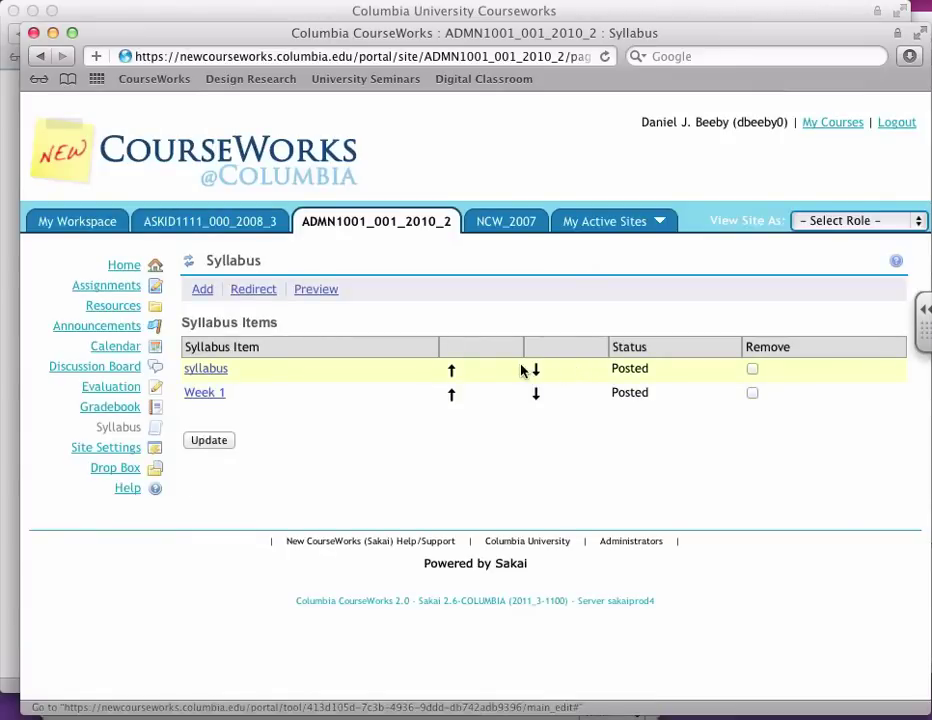
# Step: Move Week 1 above the syllabus item and view the resulting syllabus
pyautogui.click(536, 371)
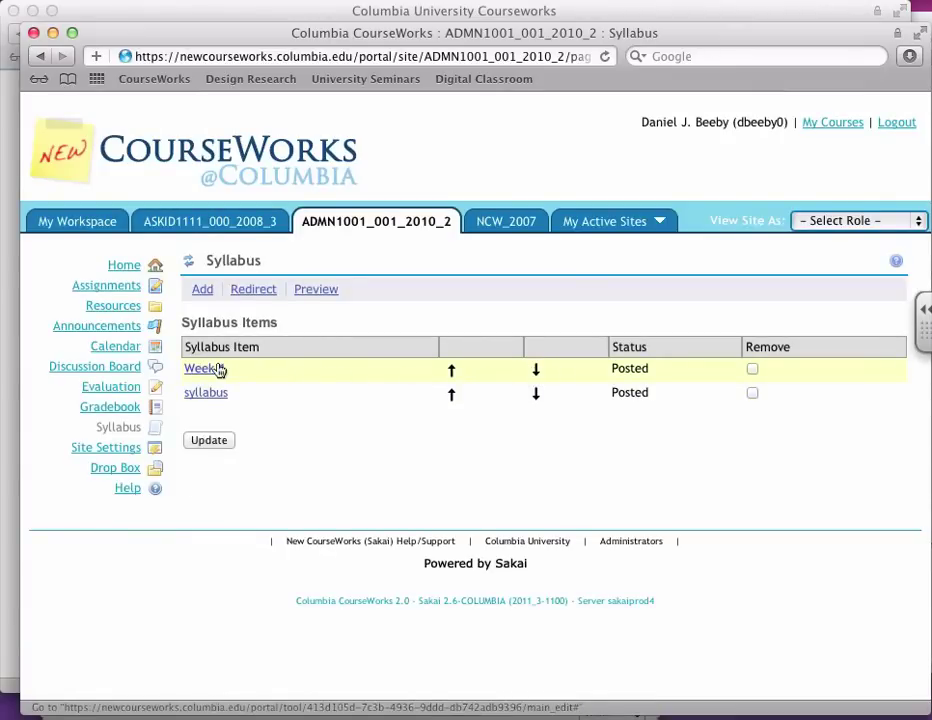
pyautogui.click(204, 260)
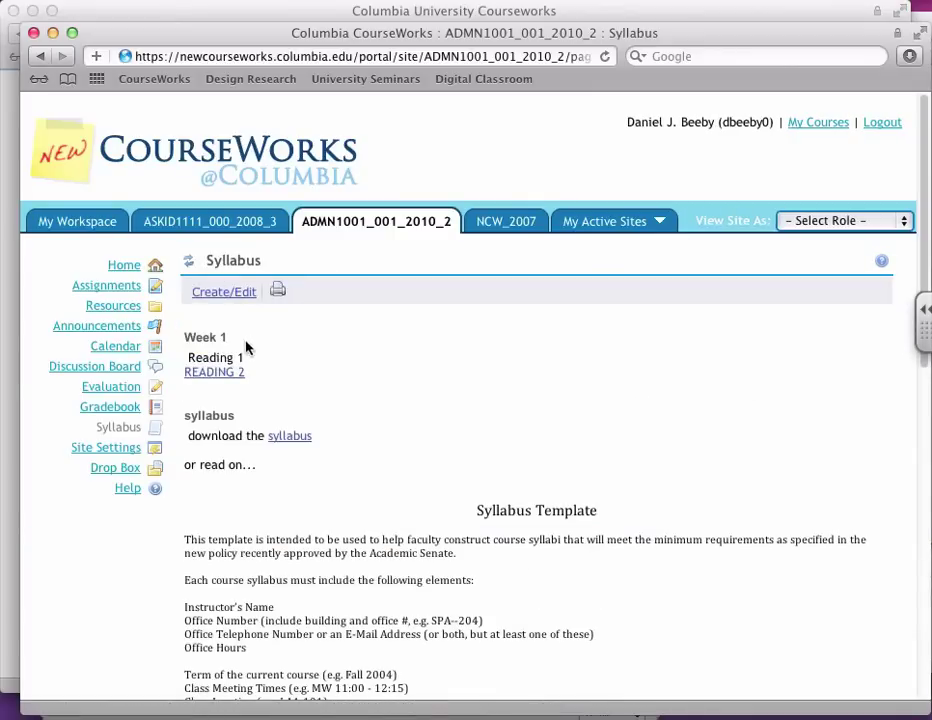
pyautogui.moveTo(202, 336); pyautogui.dragTo(217, 338)
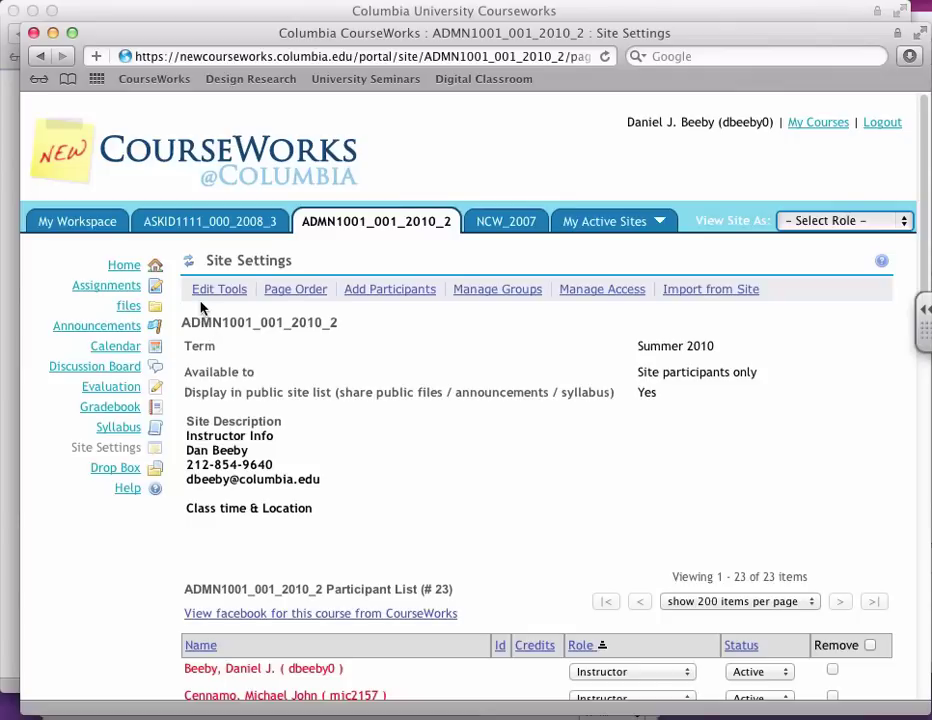
# Step: In Page Order, switch the Gradebook page to hidden from students and save the page setup
pyautogui.click(277, 291)
pyautogui.scroll(-3, 327, 362)
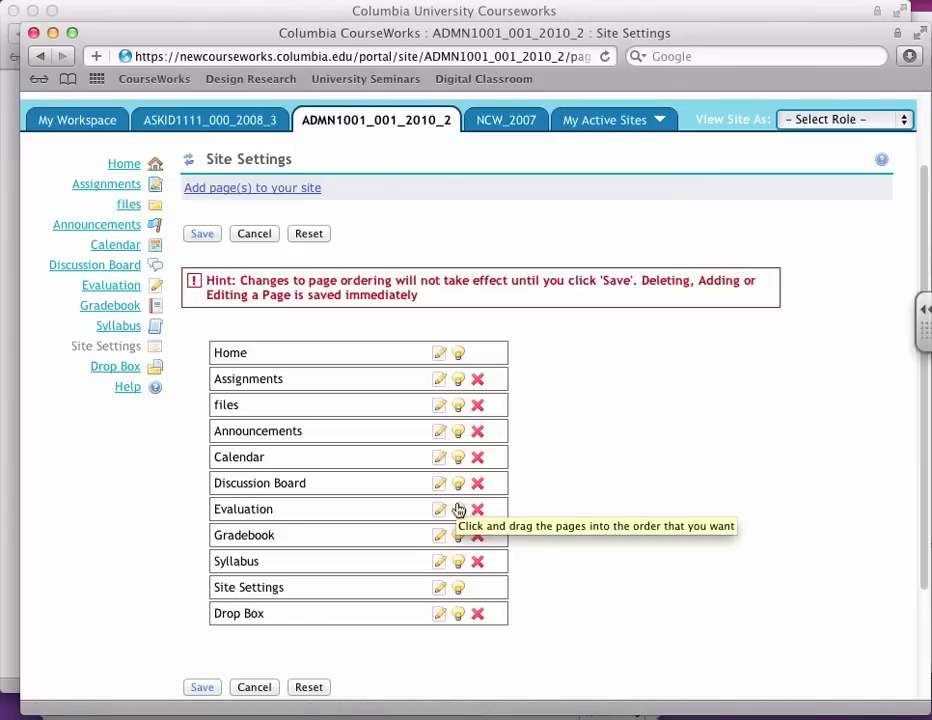
pyautogui.click(457, 535)
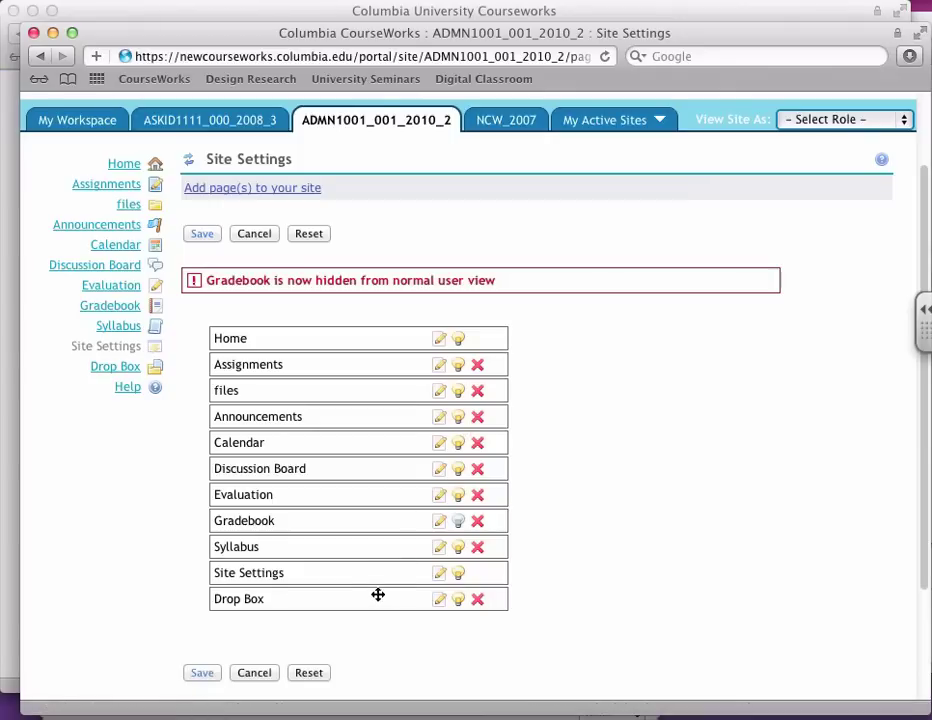
pyautogui.click(203, 674)
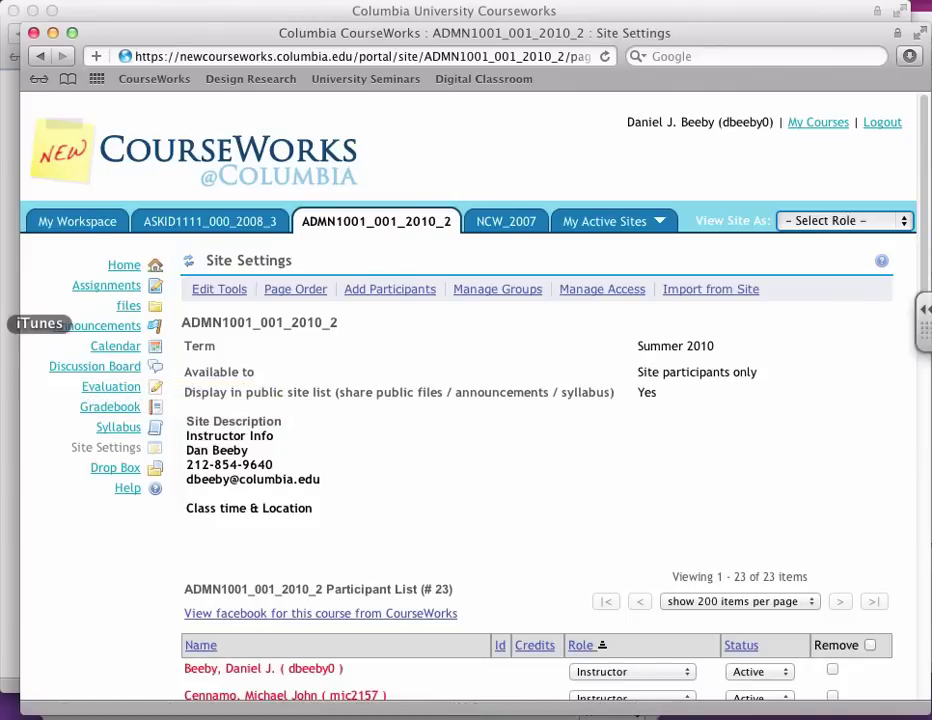
# Step: In the site's files, edit the details of syllabus.rtf and mark it hidden from students
pyautogui.click(129, 309)
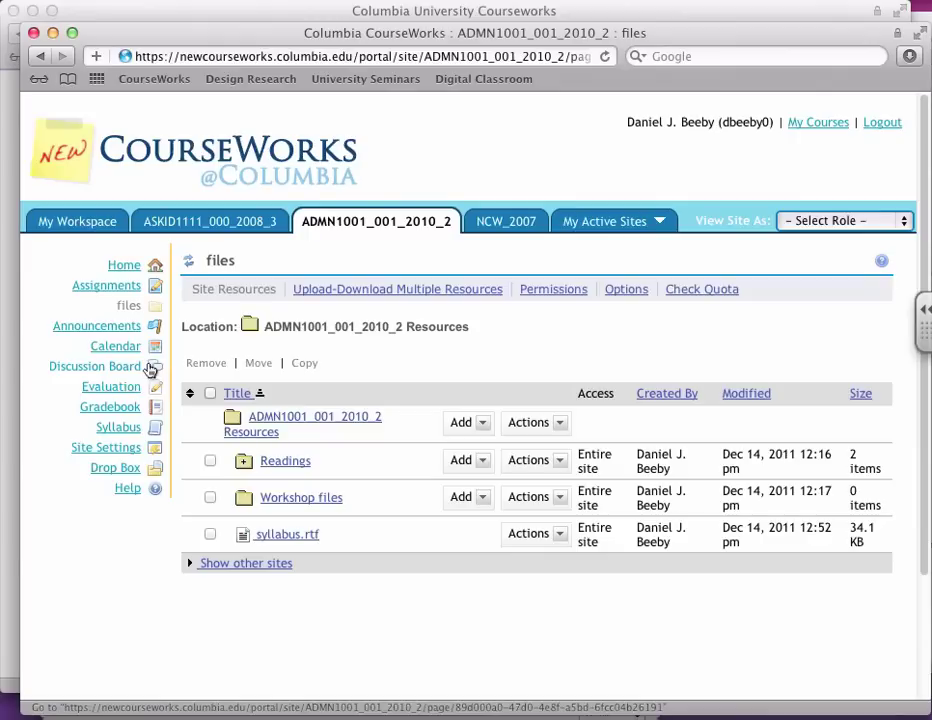
pyautogui.click(124, 451)
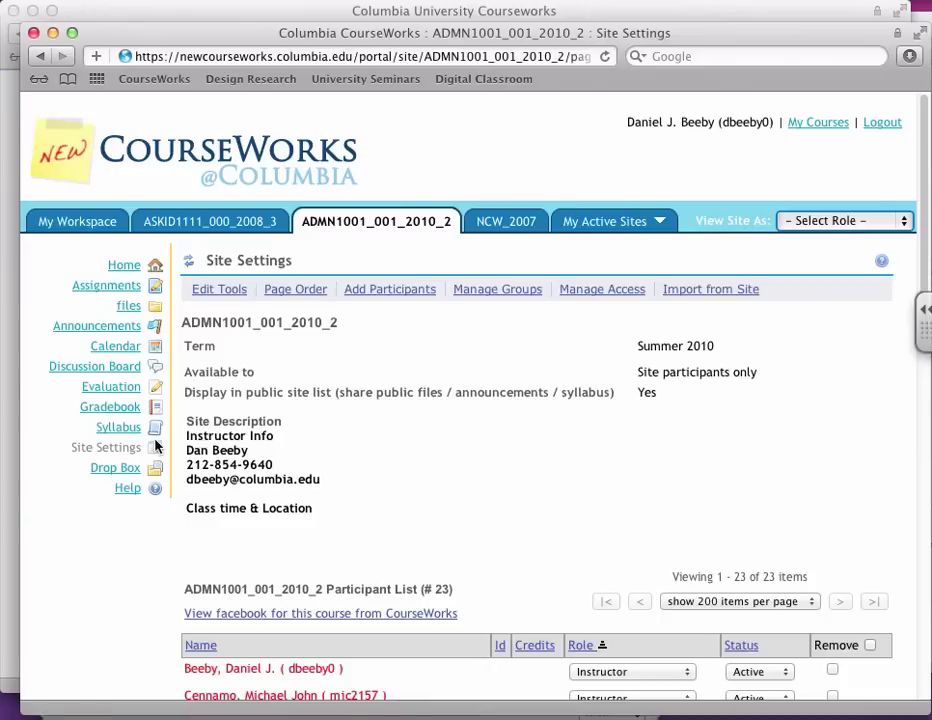
pyautogui.click(126, 307)
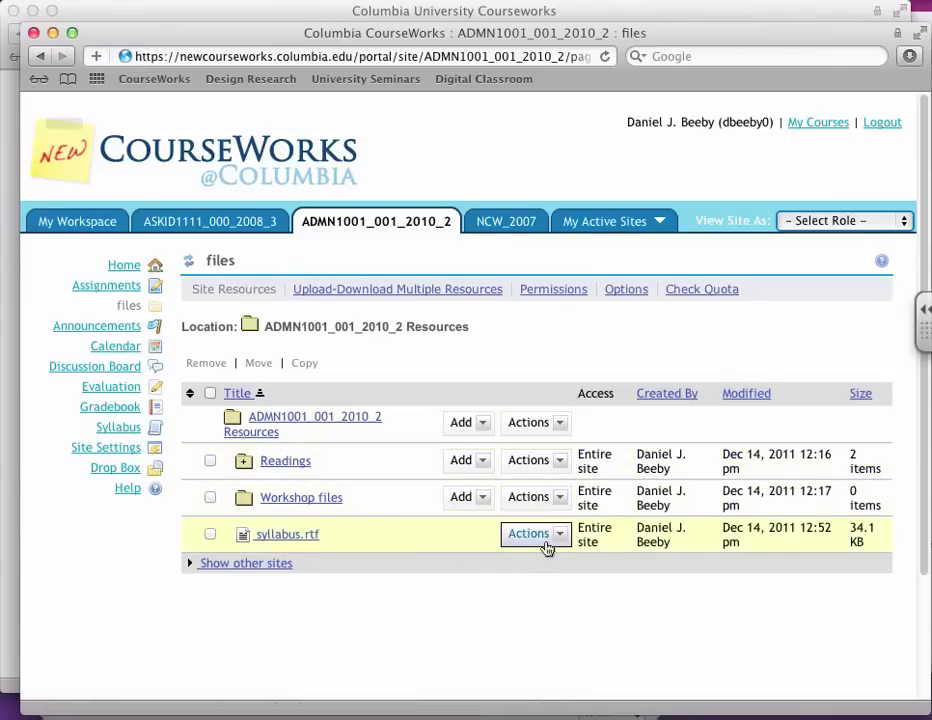
pyautogui.click(557, 536)
pyautogui.click(557, 586)
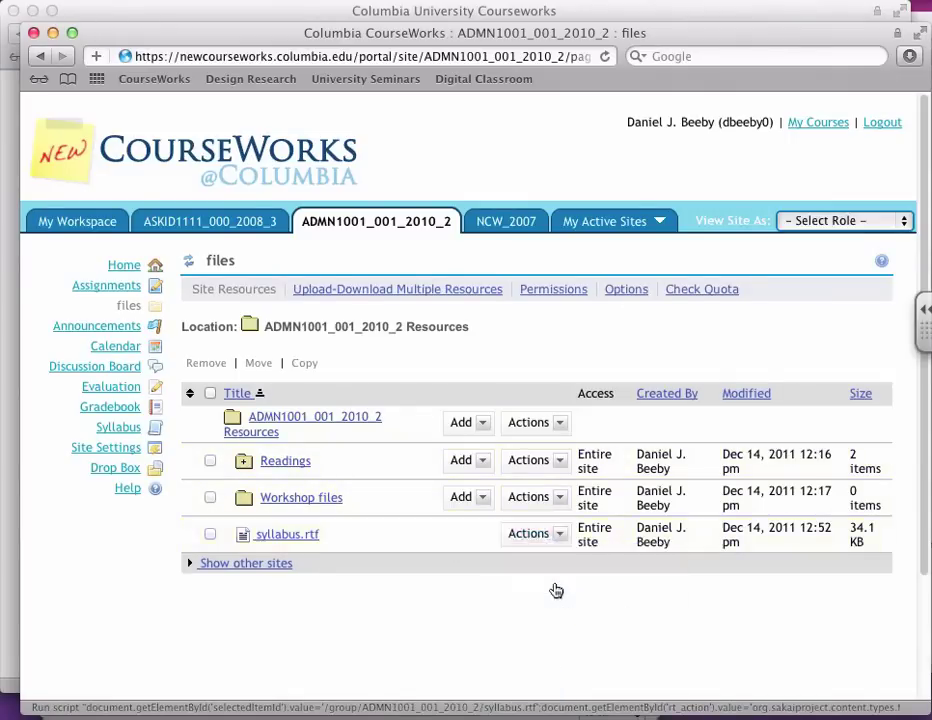
pyautogui.scroll(-5, 555, 570)
pyautogui.scroll(-1, 555, 569)
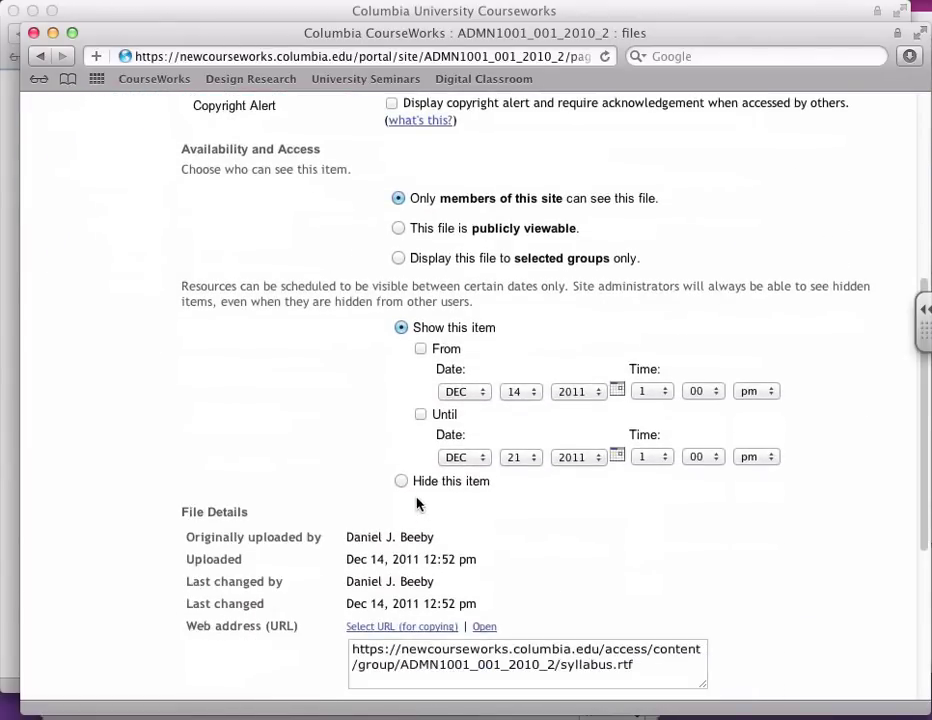
pyautogui.click(403, 482)
pyautogui.scroll(-5, 403, 484)
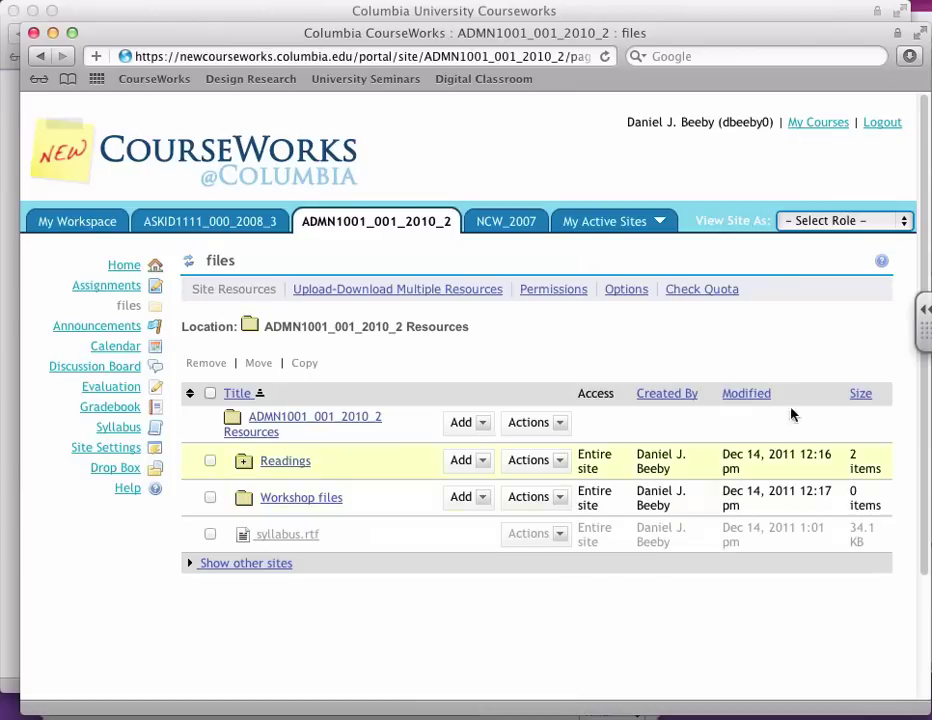
pyautogui.click(833, 220)
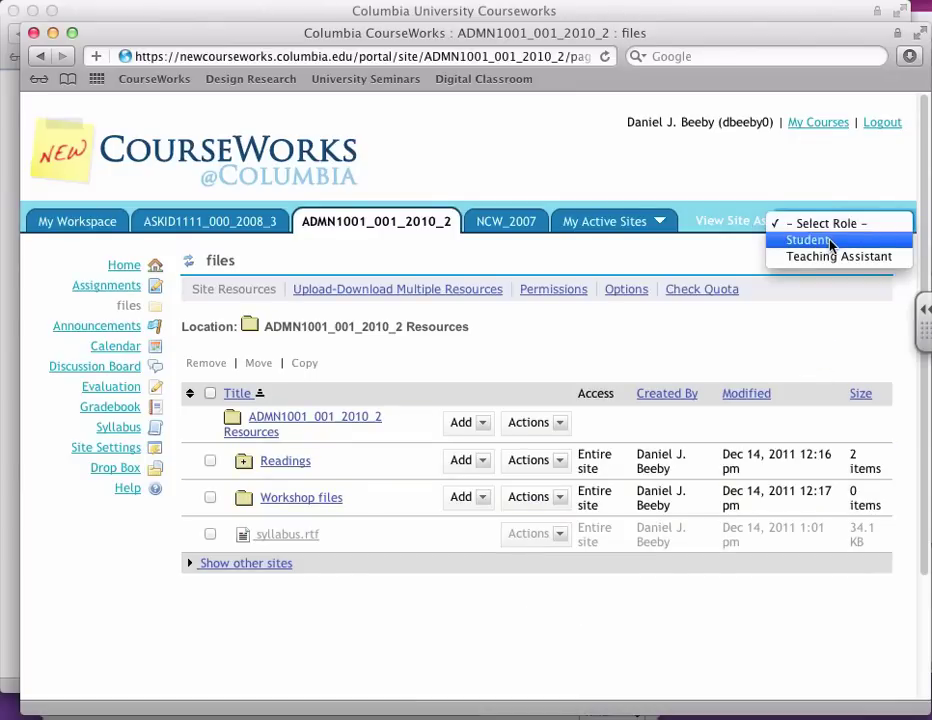
pyautogui.click(830, 243)
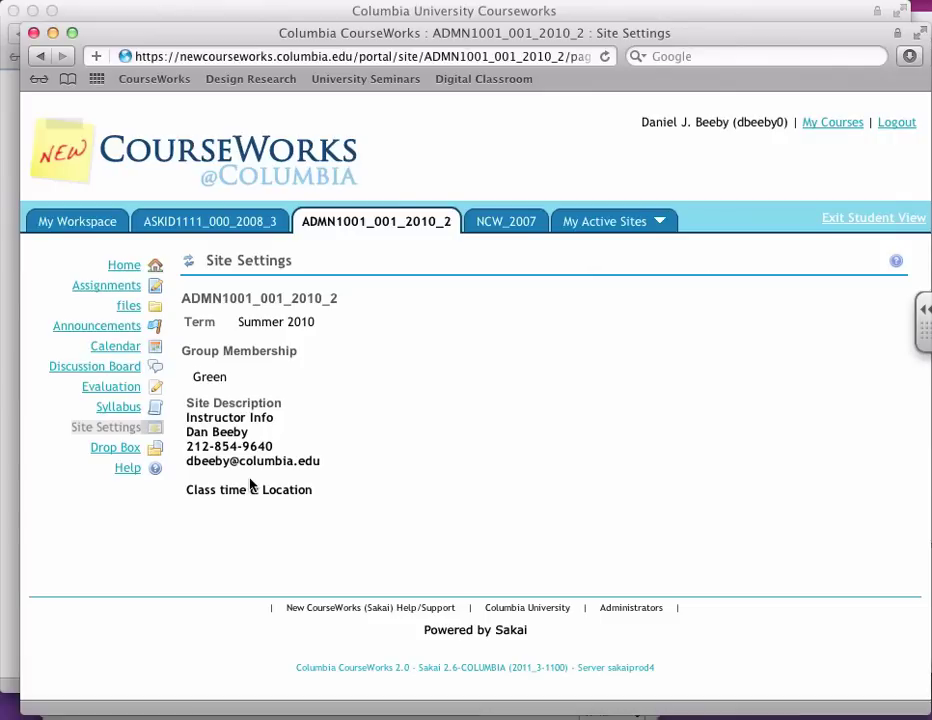
pyautogui.click(129, 306)
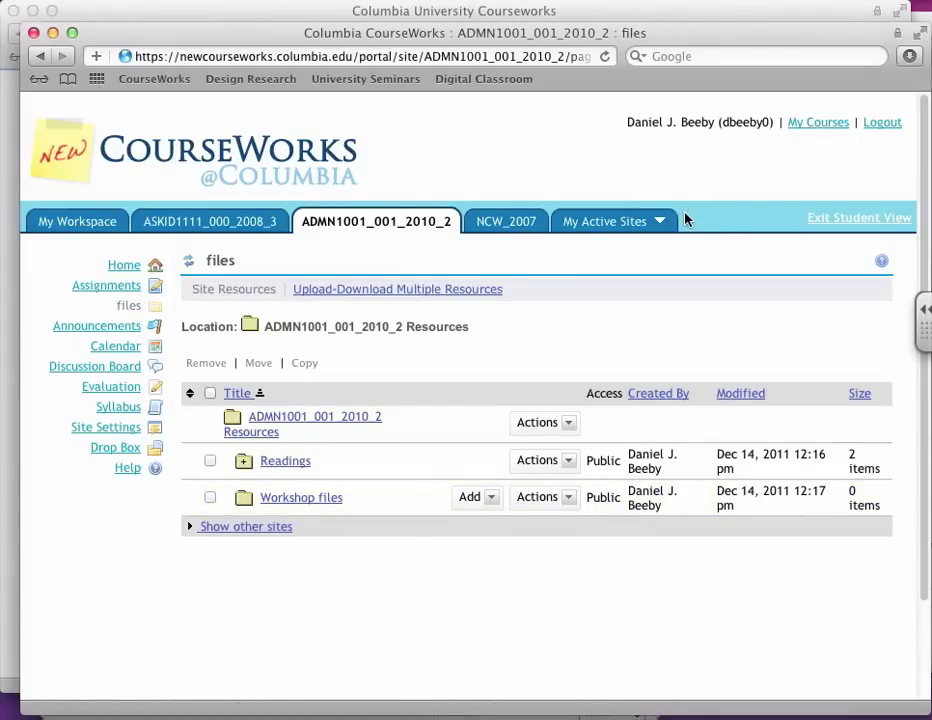
pyautogui.click(855, 222)
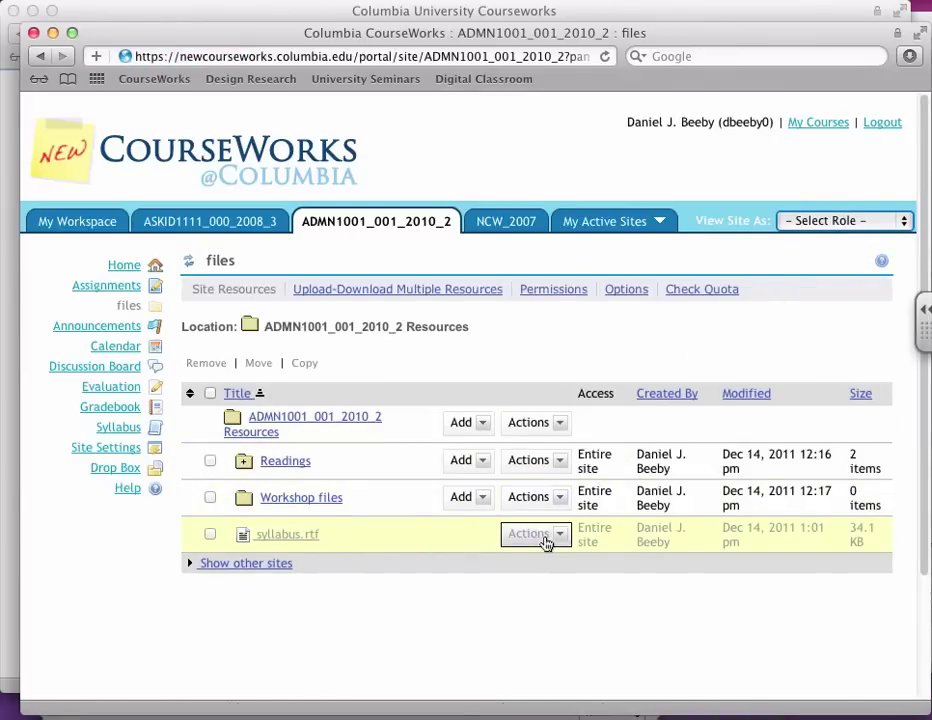
# Step: Replace syllabus.rtf with a newer version uploaded from the computer
pyautogui.click(550, 537)
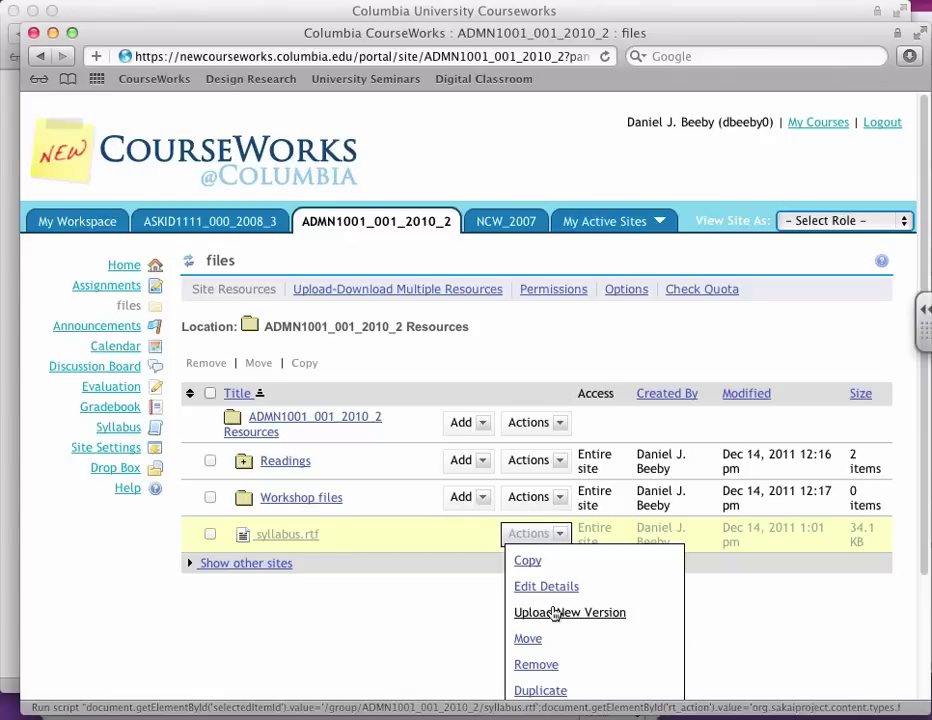
pyautogui.click(555, 613)
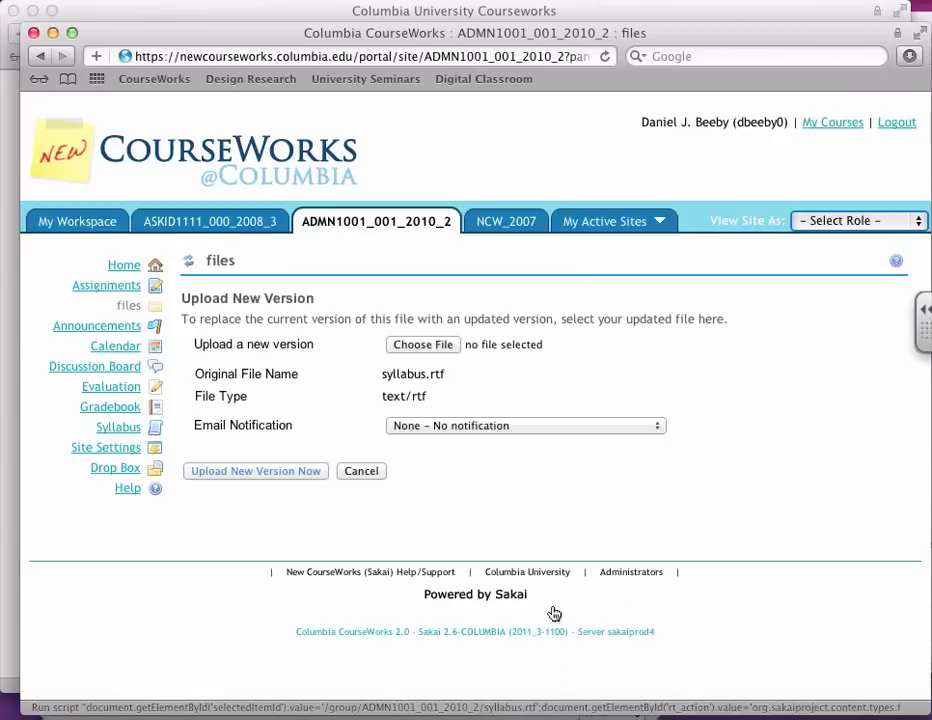
pyautogui.click(424, 345)
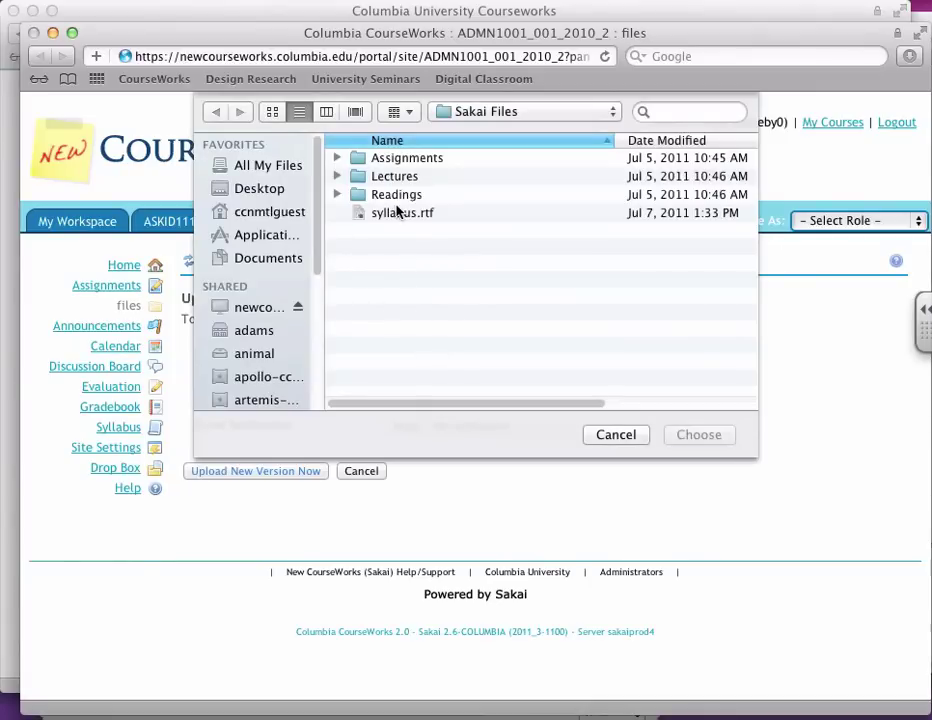
pyautogui.doubleClick(395, 212)
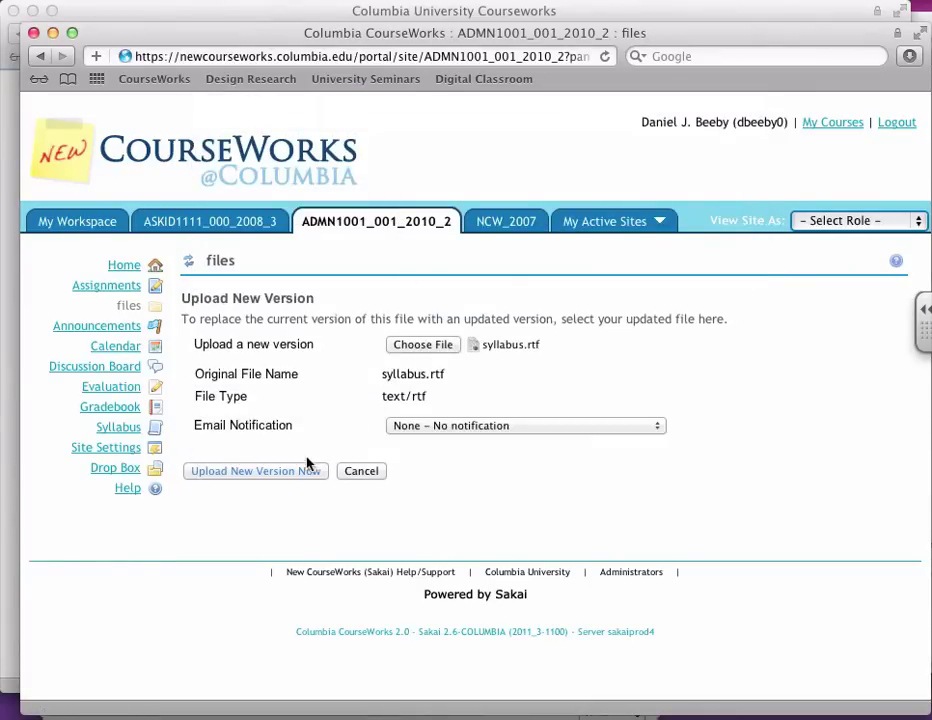
pyautogui.click(285, 470)
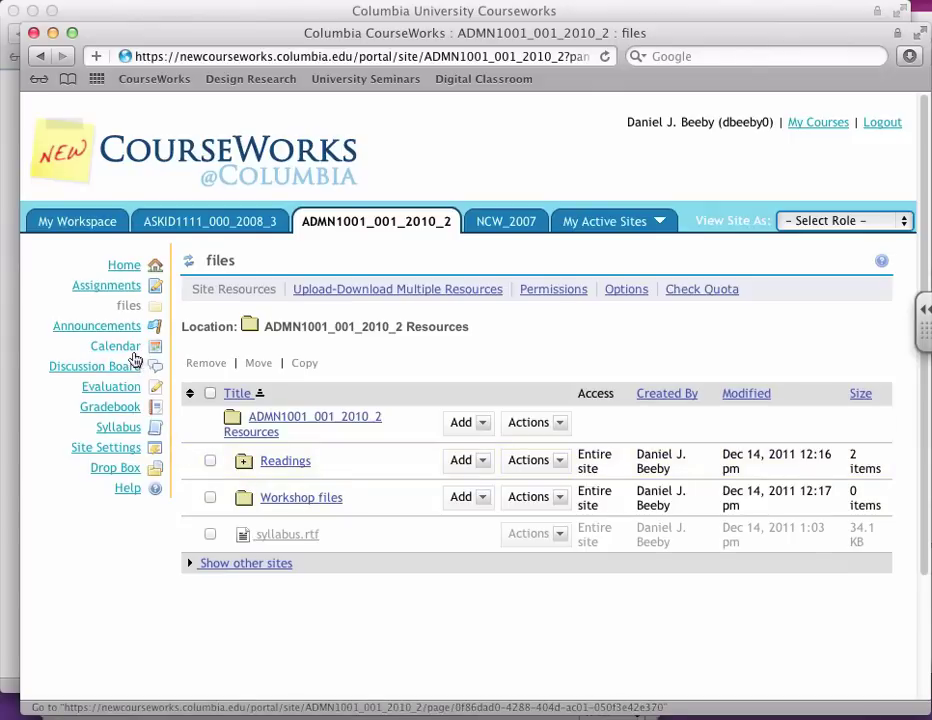
# Step: Add the Web Content tool to the course site through Site Settings' Edit Tools
pyautogui.click(86, 447)
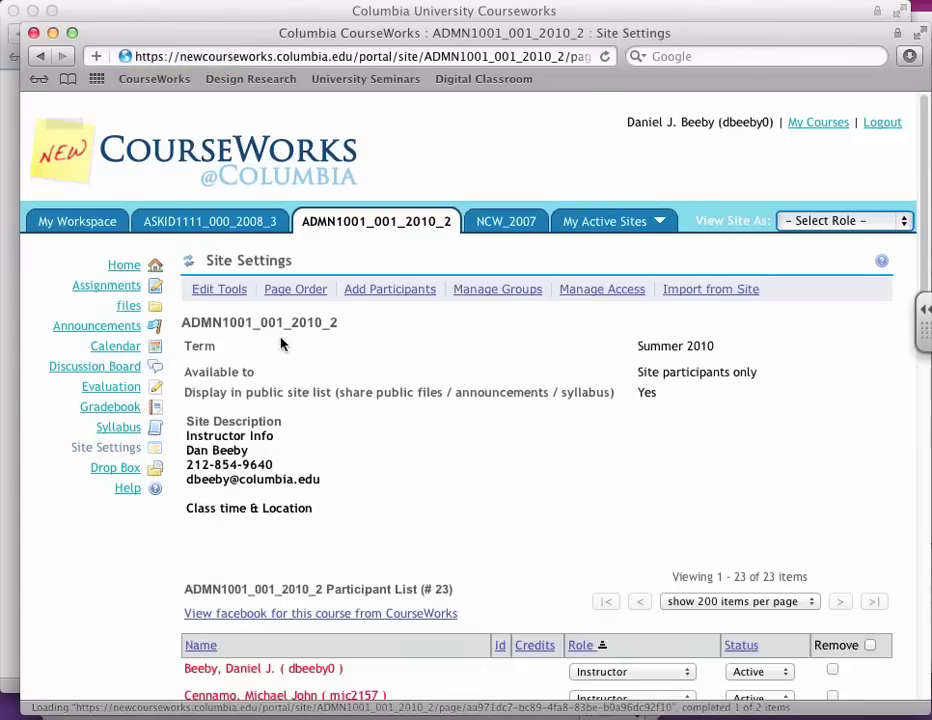
pyautogui.click(222, 290)
pyautogui.scroll(-10, 245, 340)
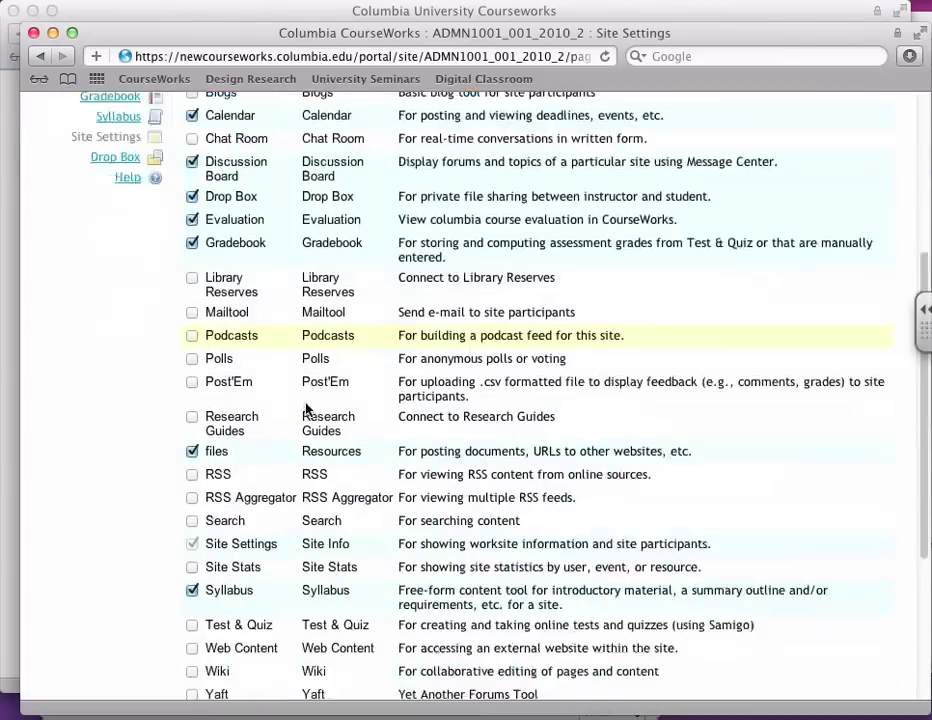
pyautogui.click(192, 441)
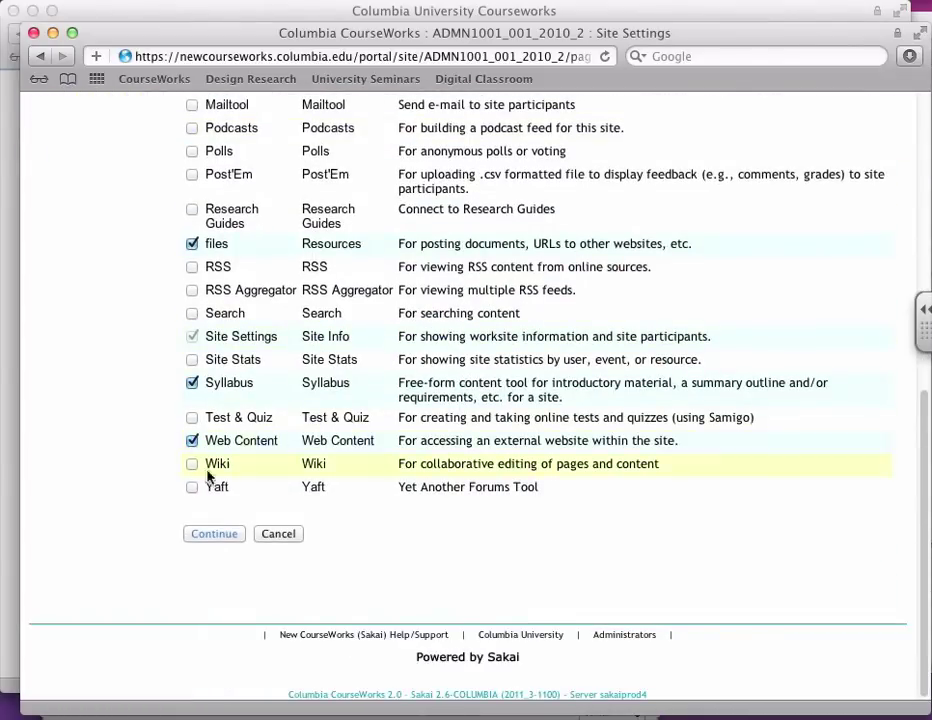
pyautogui.click(214, 535)
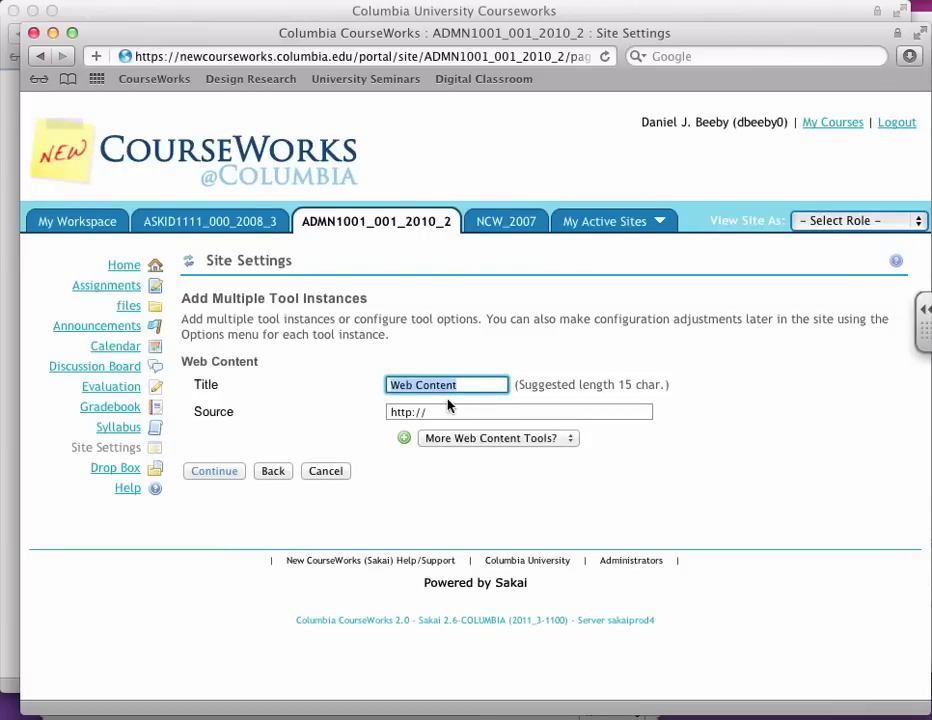
# Step: Title the tool 'Columbia Library' with source cul.columbia.edu, finish, and view the new page
pyautogui.write('Columbia Library')
pyautogui.click(430, 412)
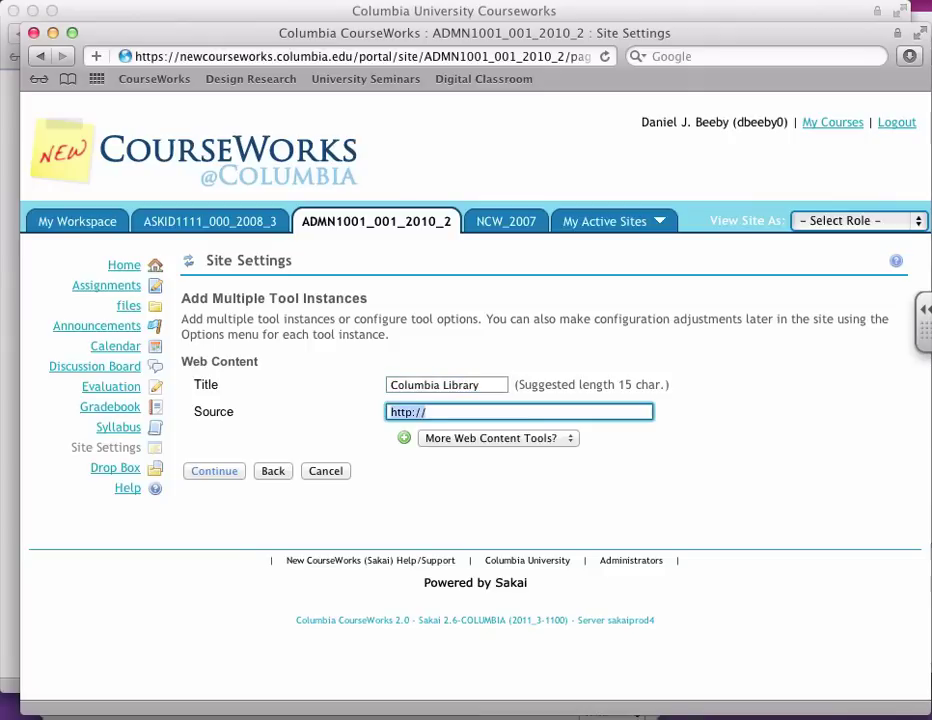
pyautogui.write('cul.columbia.edu')
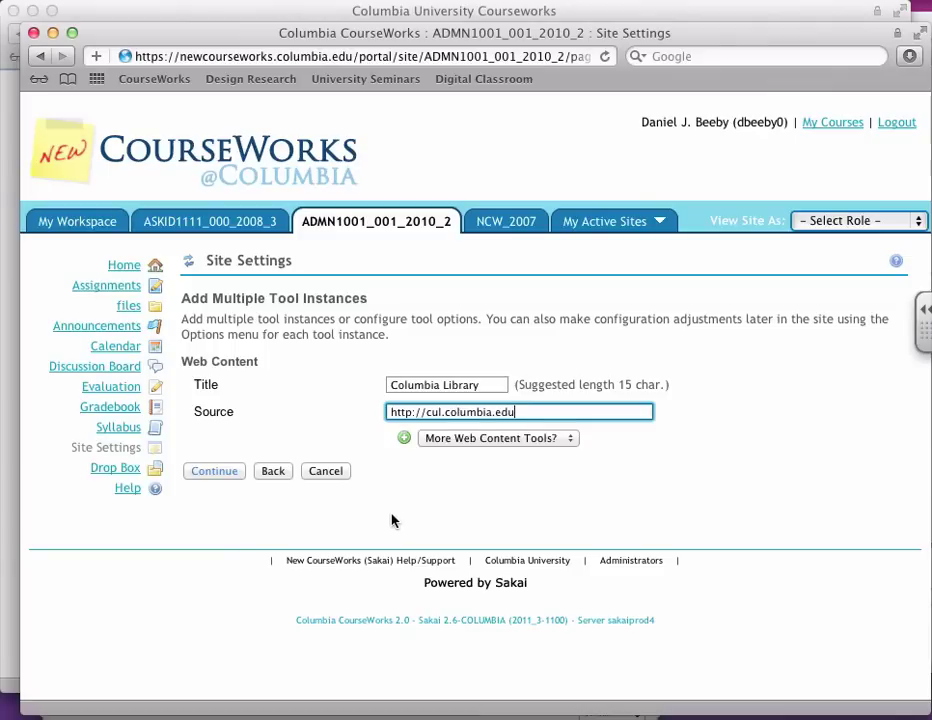
pyautogui.click(216, 472)
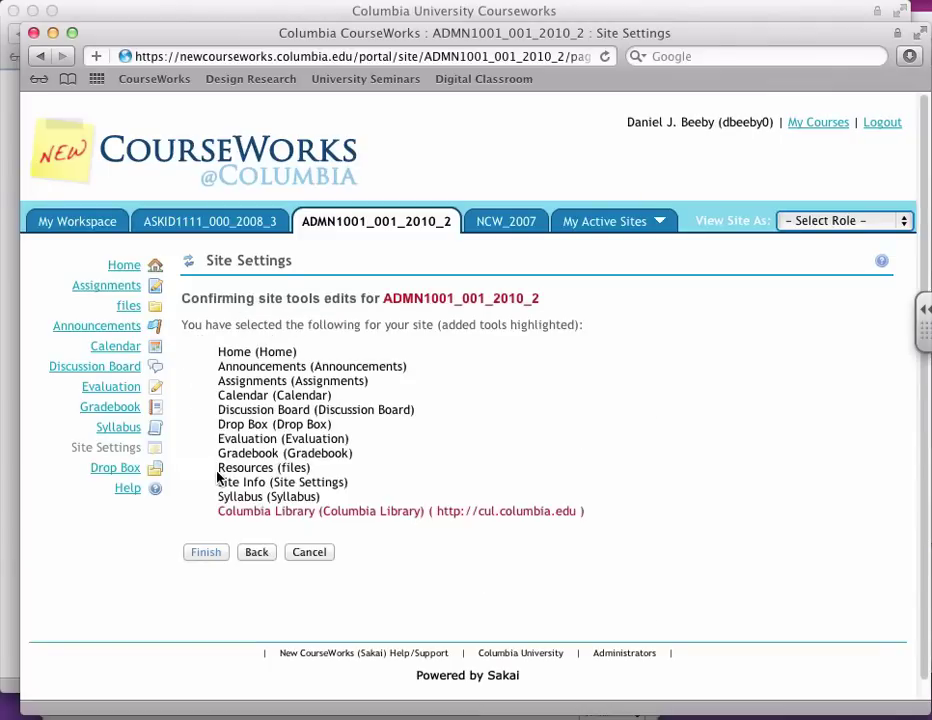
pyautogui.click(206, 552)
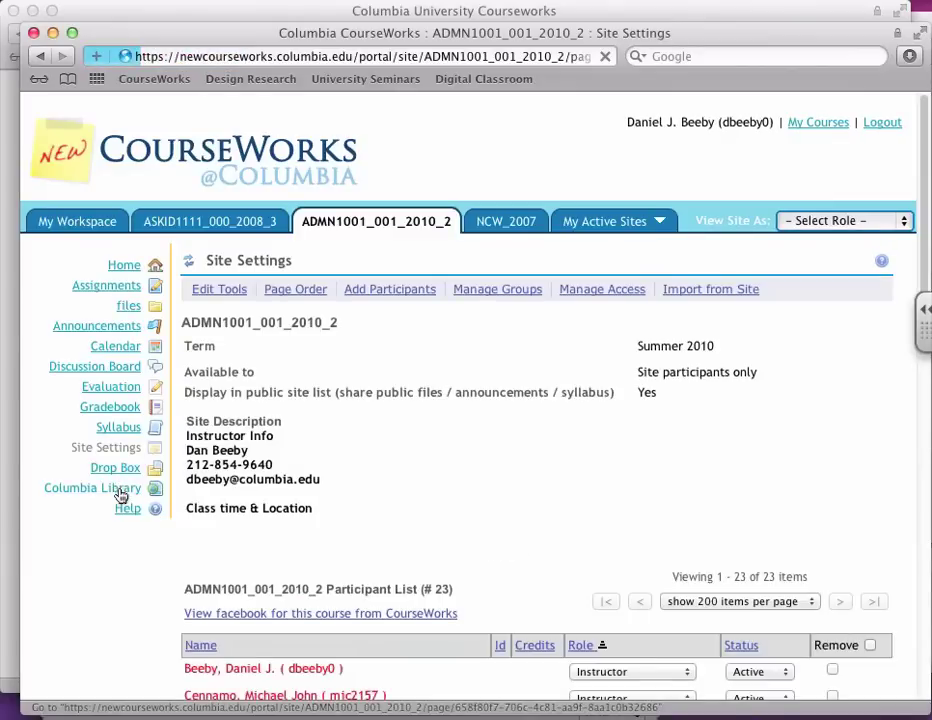
pyautogui.click(120, 488)
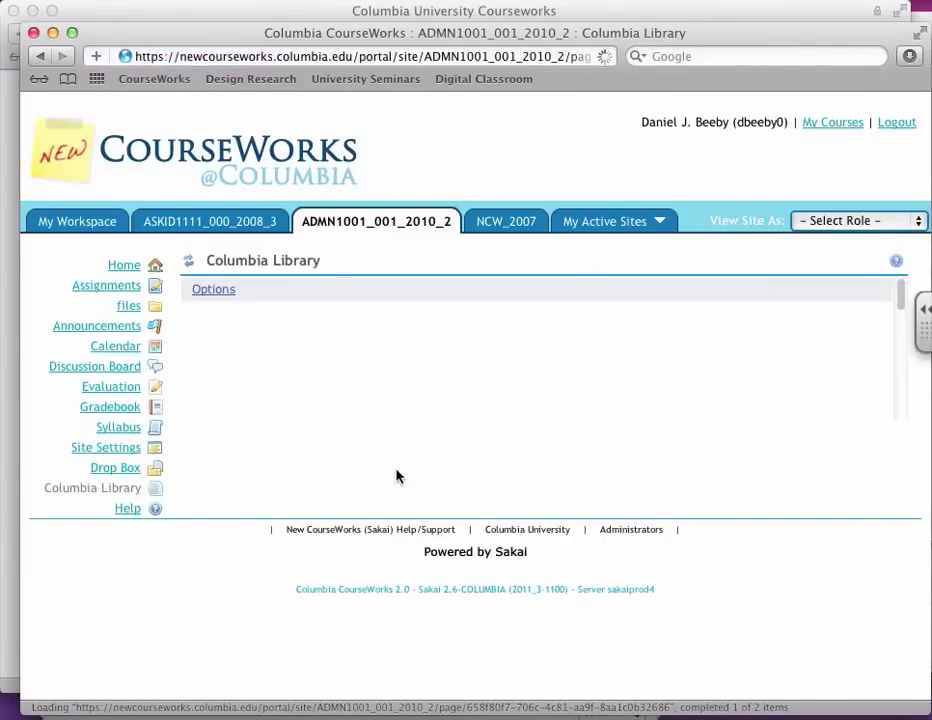
pyautogui.scroll(-3, 580, 510)
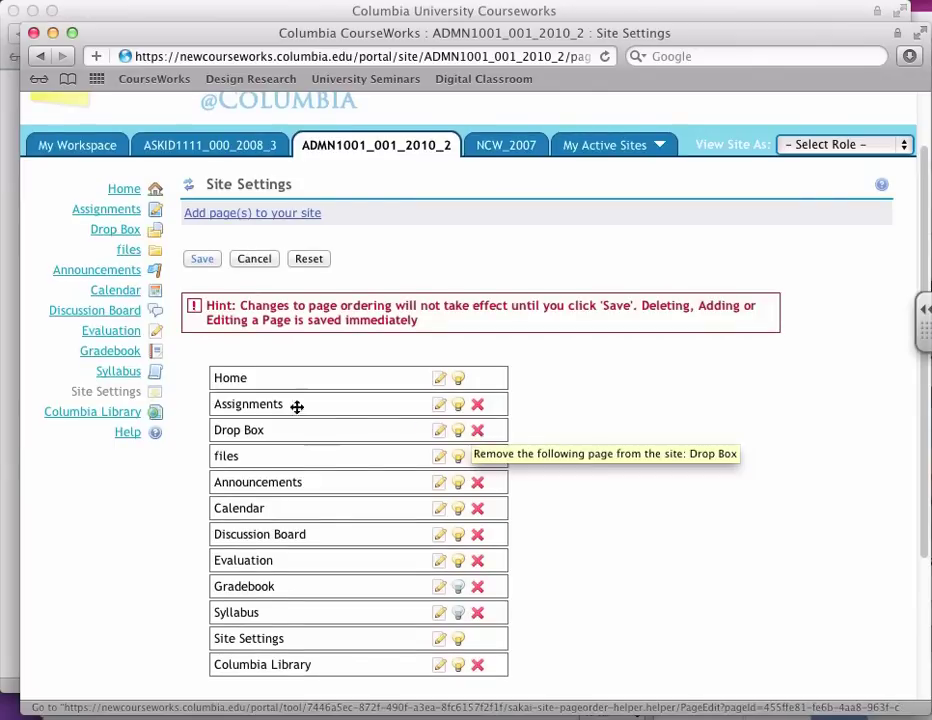
# Step: Download the gradebook template CSV (gradebook-ADMN1001_001_2010_2-2011-12-14.csv) and open it from recent downloads
pyautogui.click(125, 352)
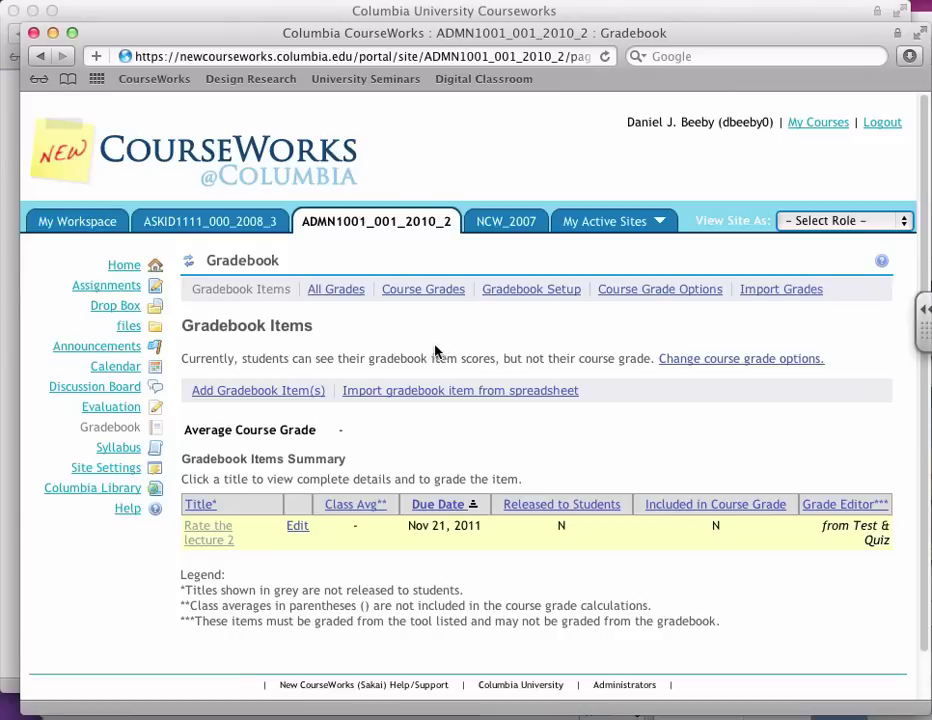
pyautogui.click(757, 292)
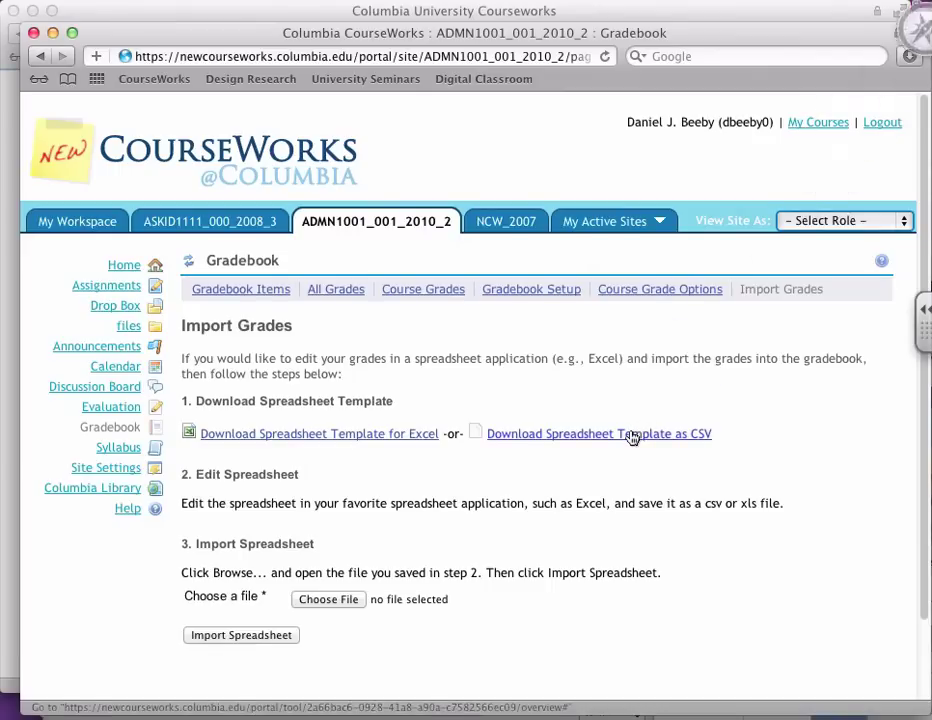
pyautogui.click(908, 56)
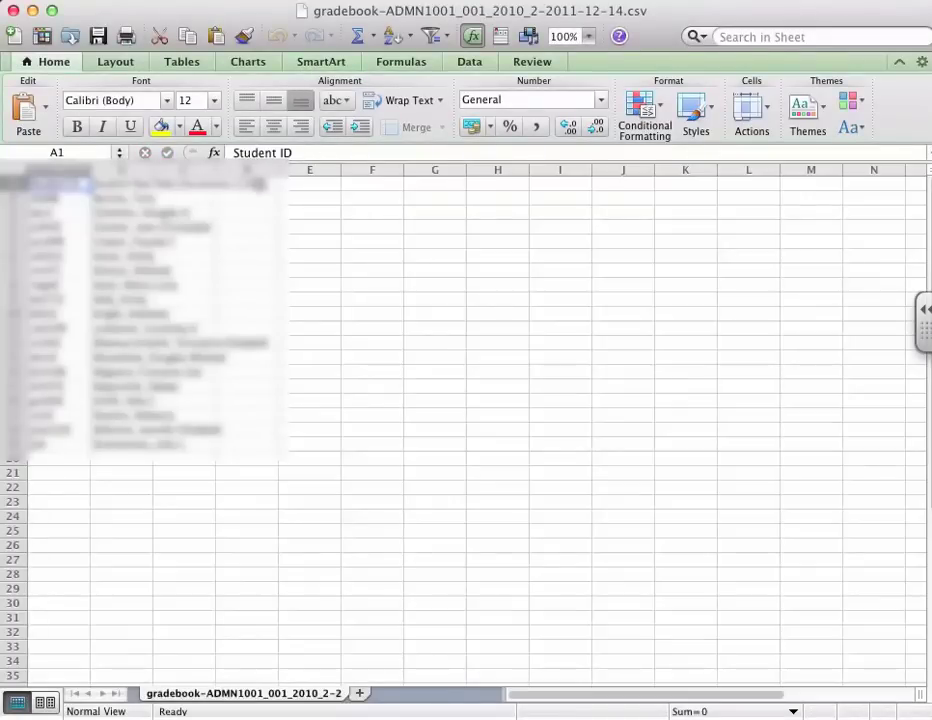
# Step: Add an 'assignment 3 [10]' column in D1 with a grade of 8 for all 18 students
pyautogui.click(247, 184)
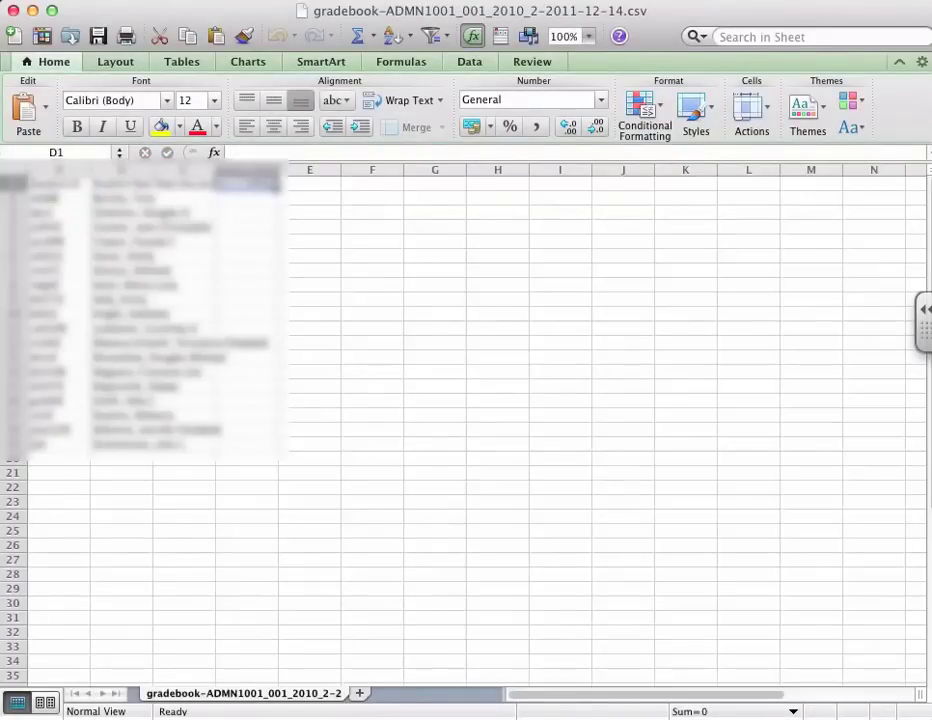
pyautogui.write('assignment')
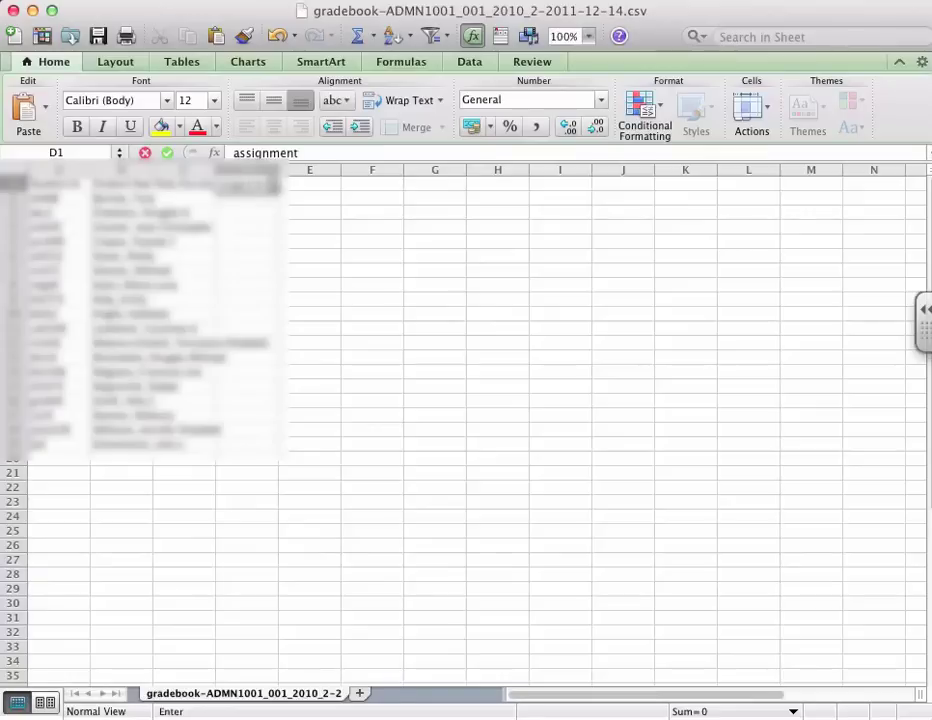
pyautogui.write(' 3 [10')
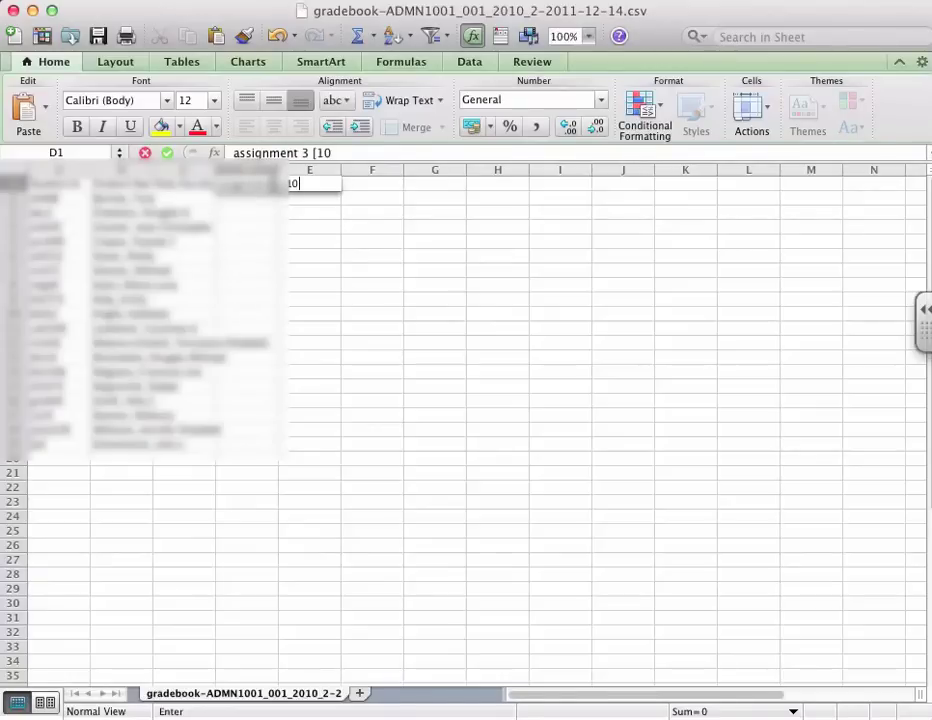
pyautogui.write(']')
pyautogui.press('Return')
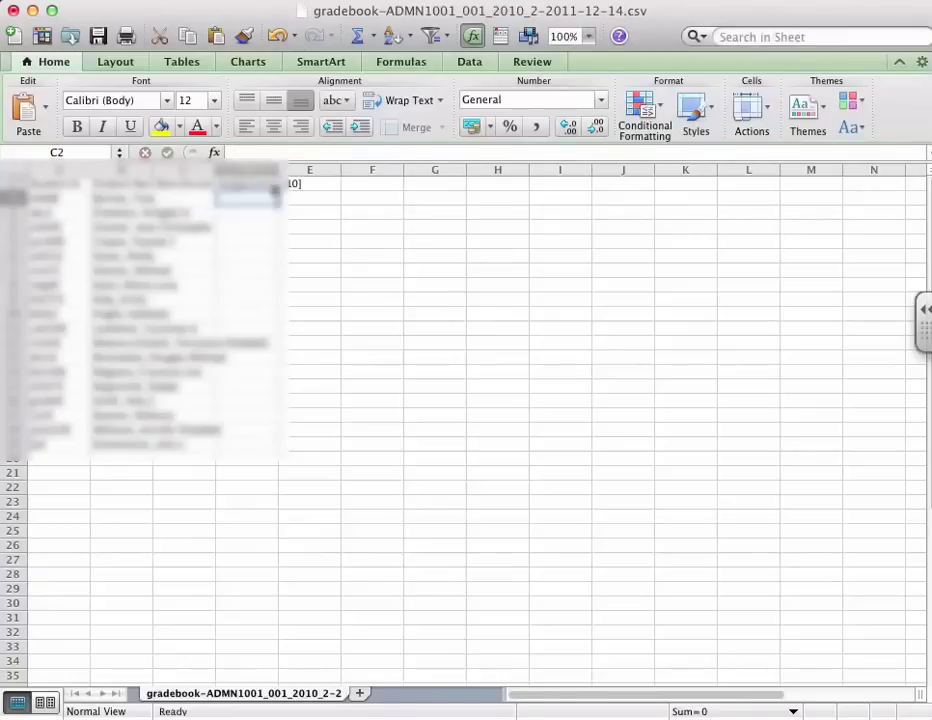
pyautogui.press('Right')
pyautogui.write('8')
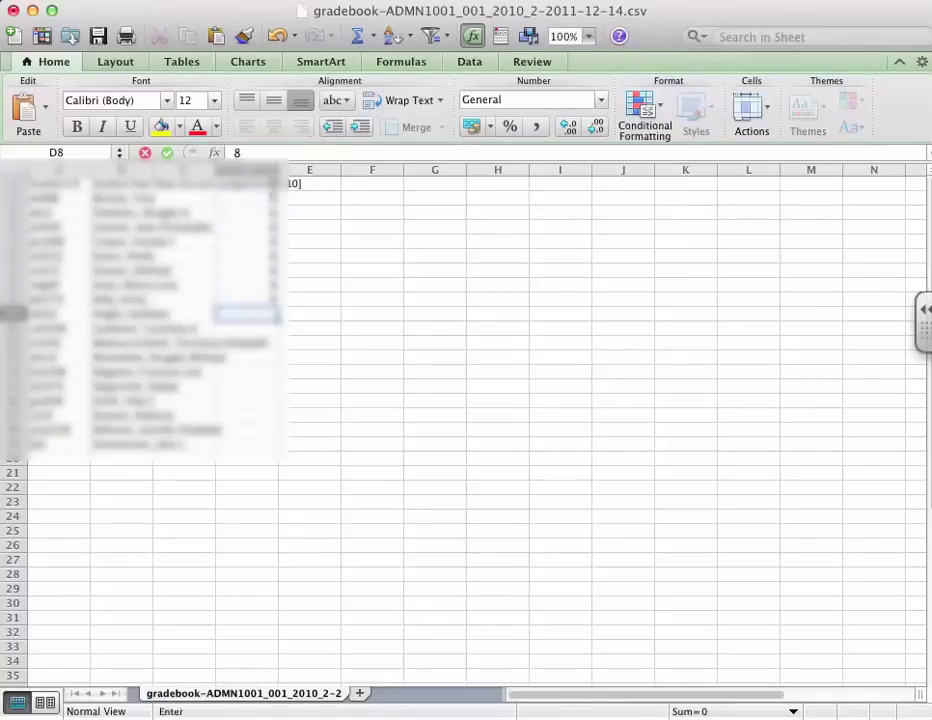
pyautogui.write(' 8 8 8 8 8 8 8 8 8 8 8 8 8 8 8 8 8')
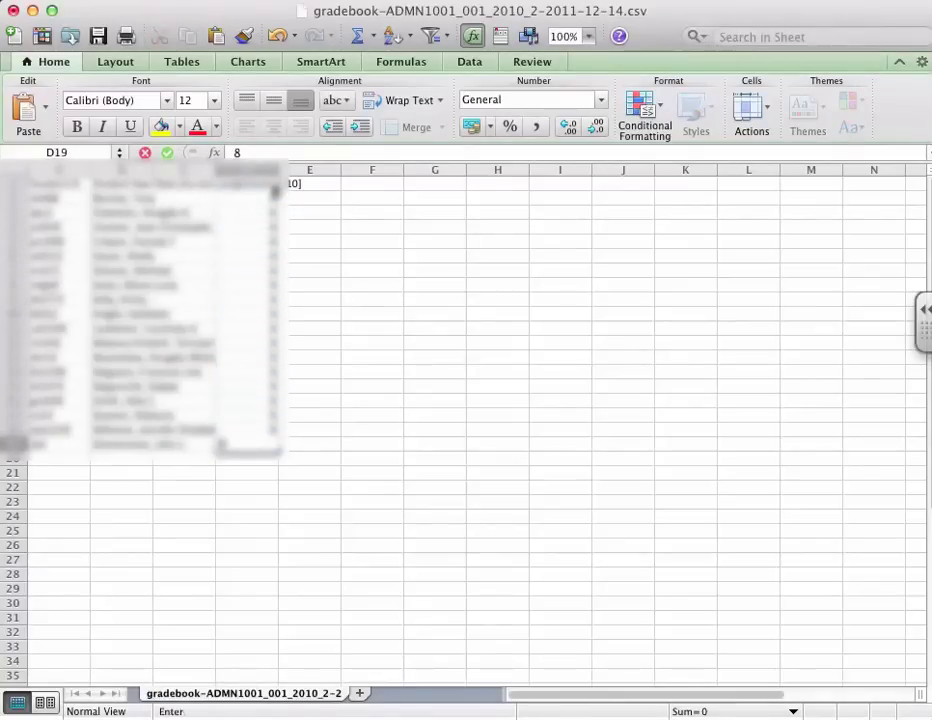
pyautogui.press('Left')
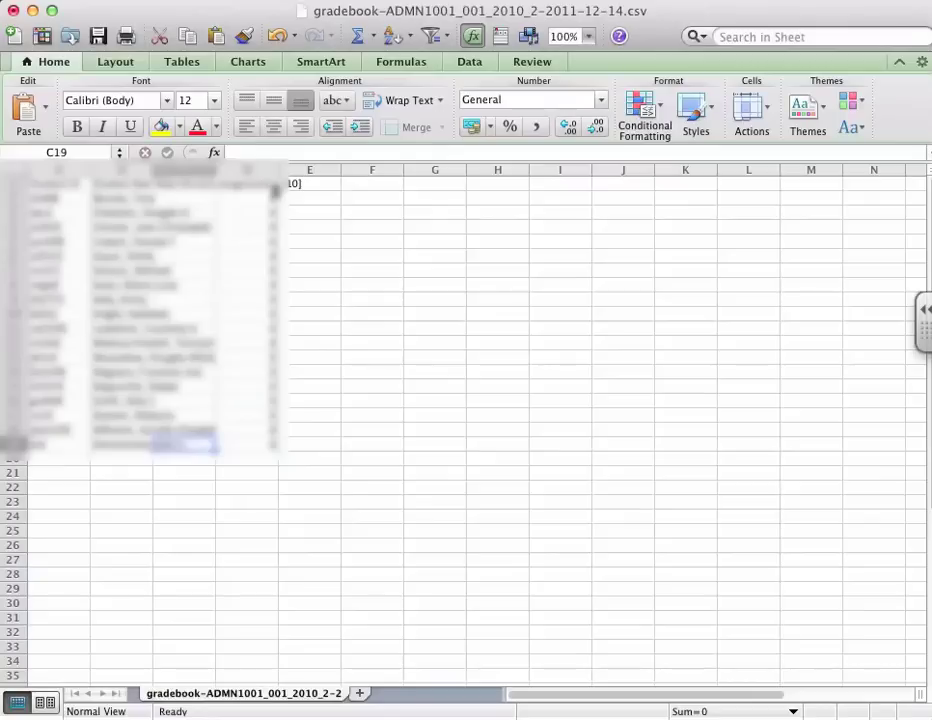
# Step: Delete the 'Rate the lecture 2' column and save the file, keeping CSV format
pyautogui.press('Up')
pyautogui.click(184, 170)
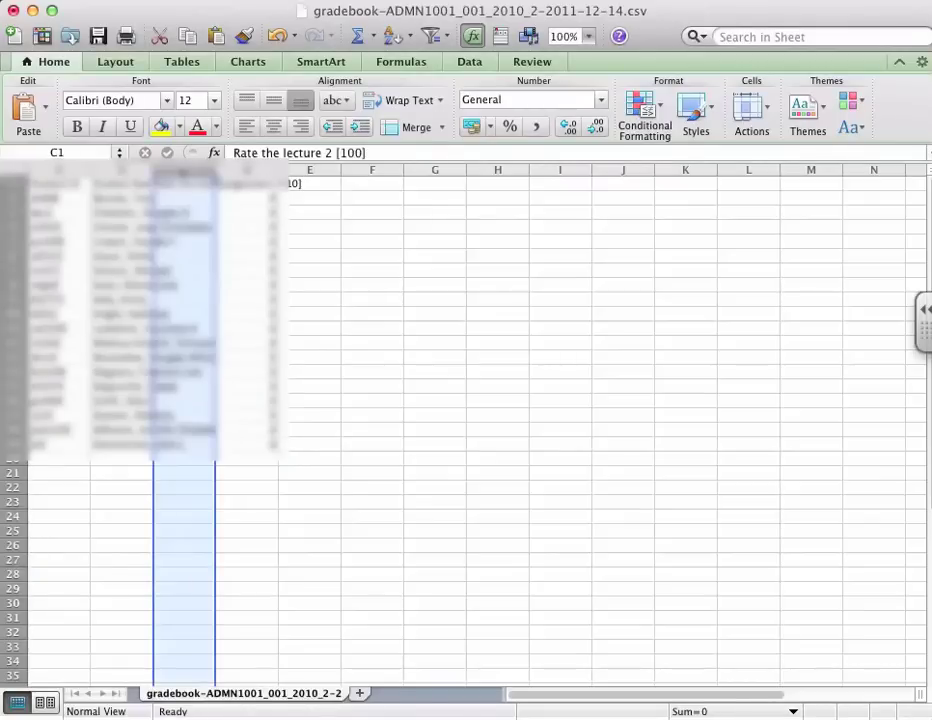
pyautogui.rightClick(184, 172)
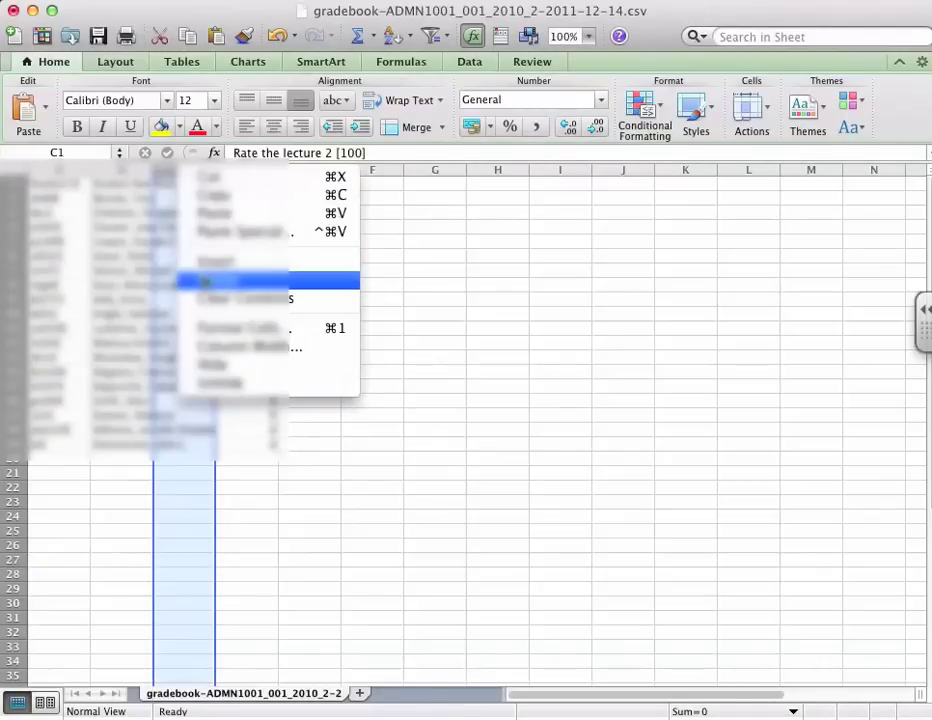
pyautogui.click(230, 280)
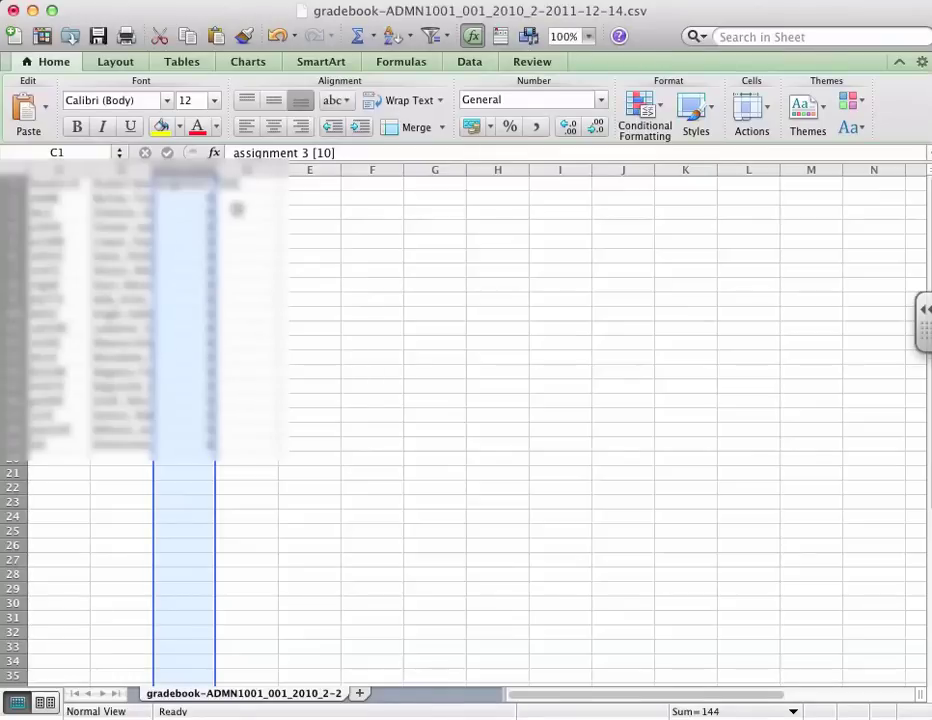
pyautogui.press('super+s')
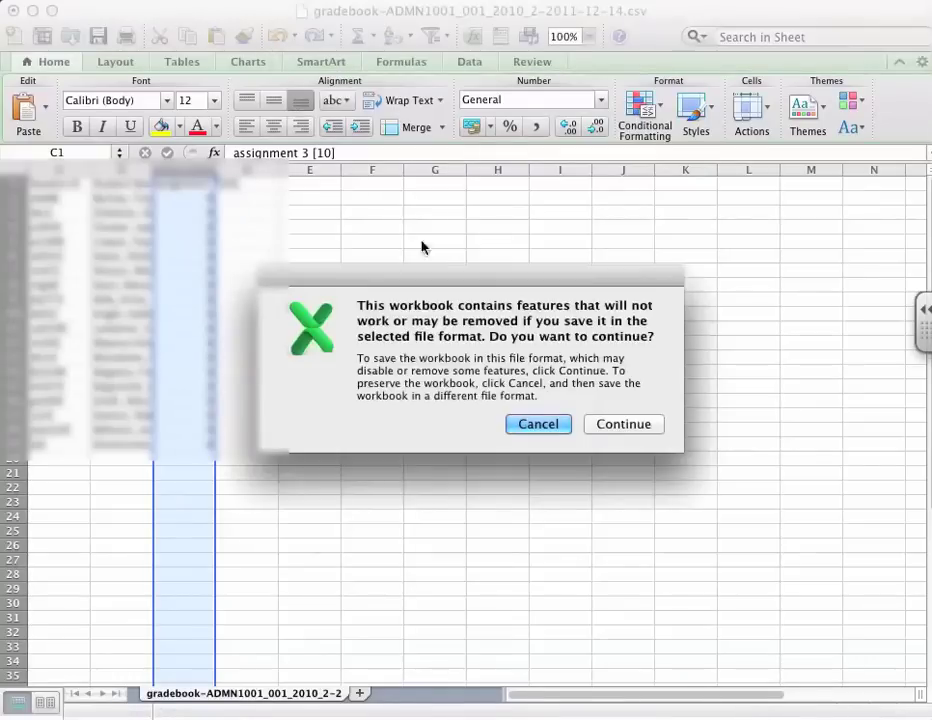
pyautogui.click(600, 422)
pyautogui.moveTo(262, 8); pyautogui.dragTo(4, 13)
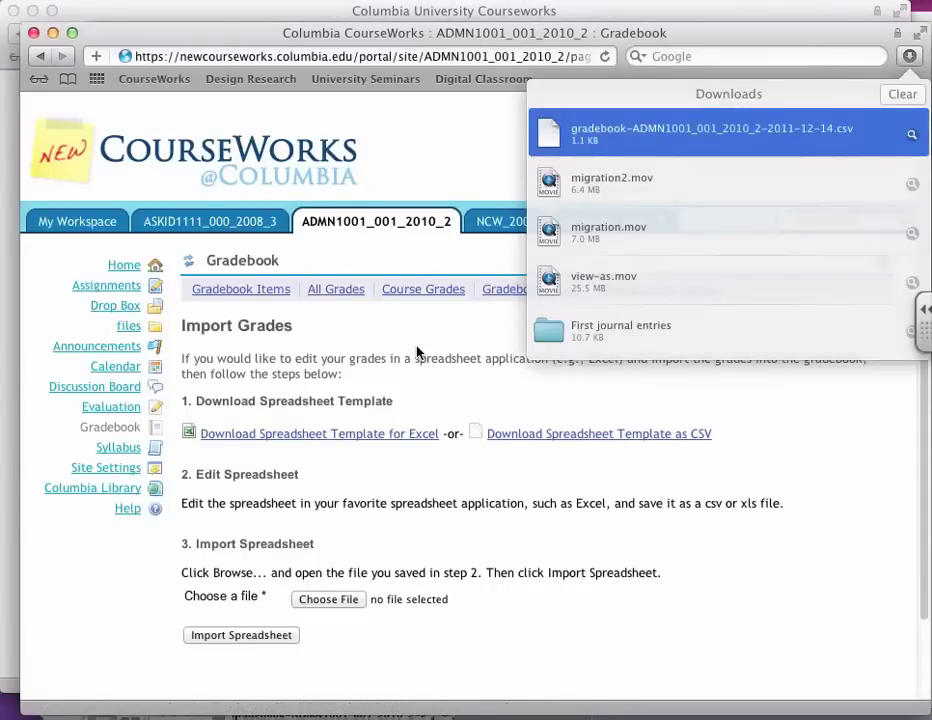
# Step: Upload the edited gradebook CSV from the Desktop, review the import preview, and save the grades
pyautogui.click(418, 354)
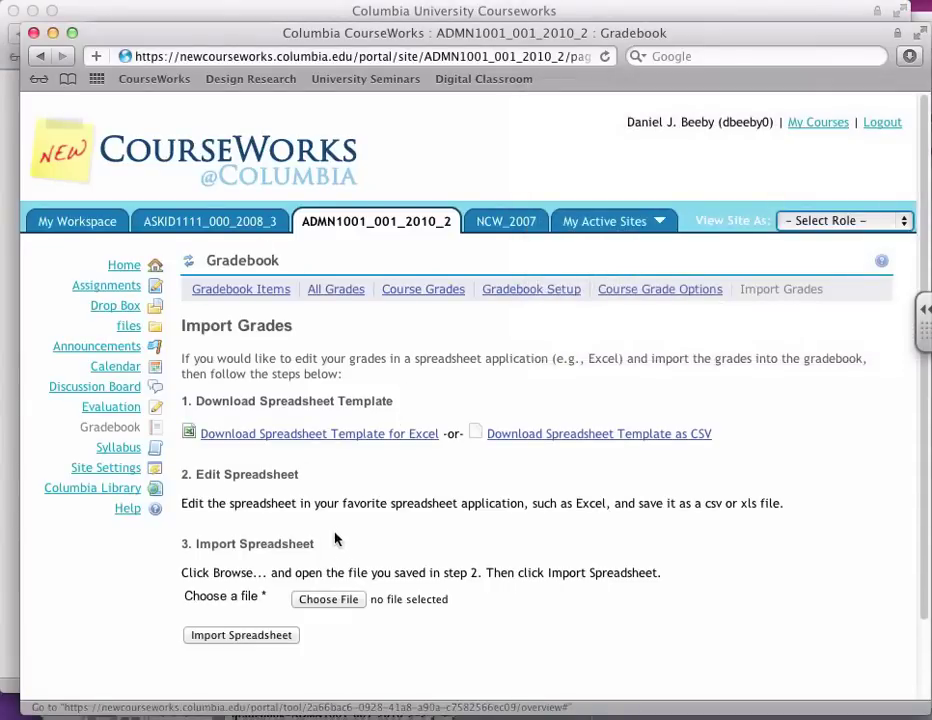
pyautogui.click(329, 599)
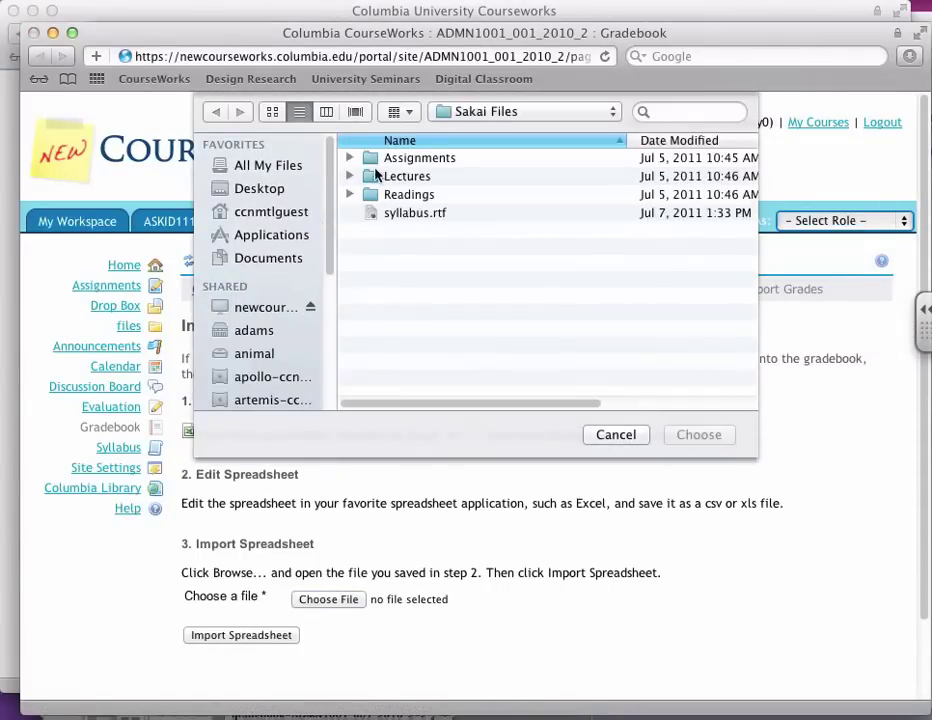
pyautogui.click(294, 188)
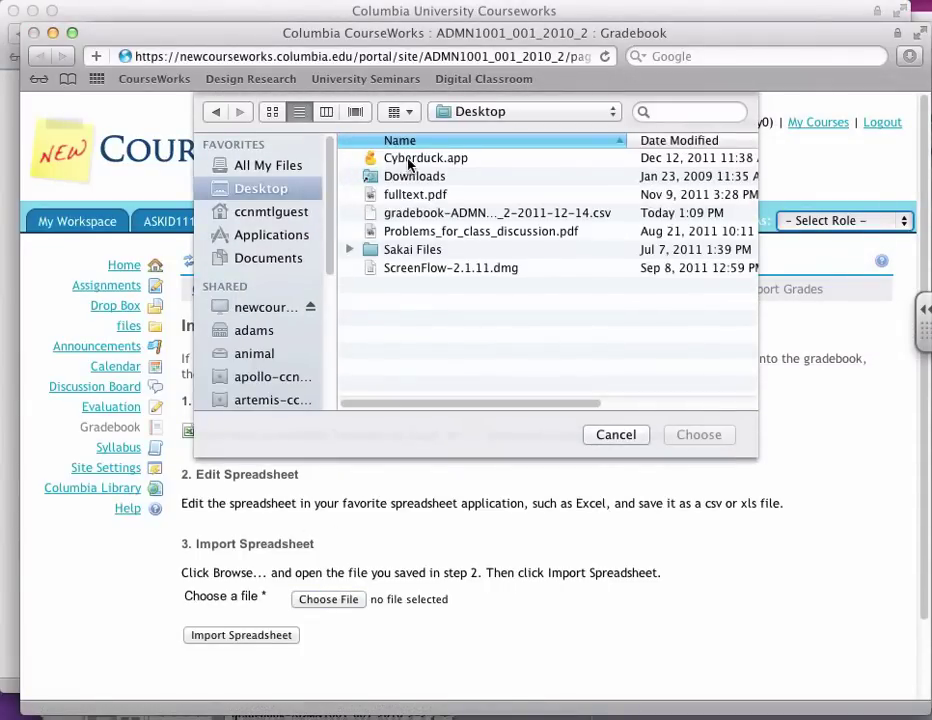
pyautogui.doubleClick(418, 213)
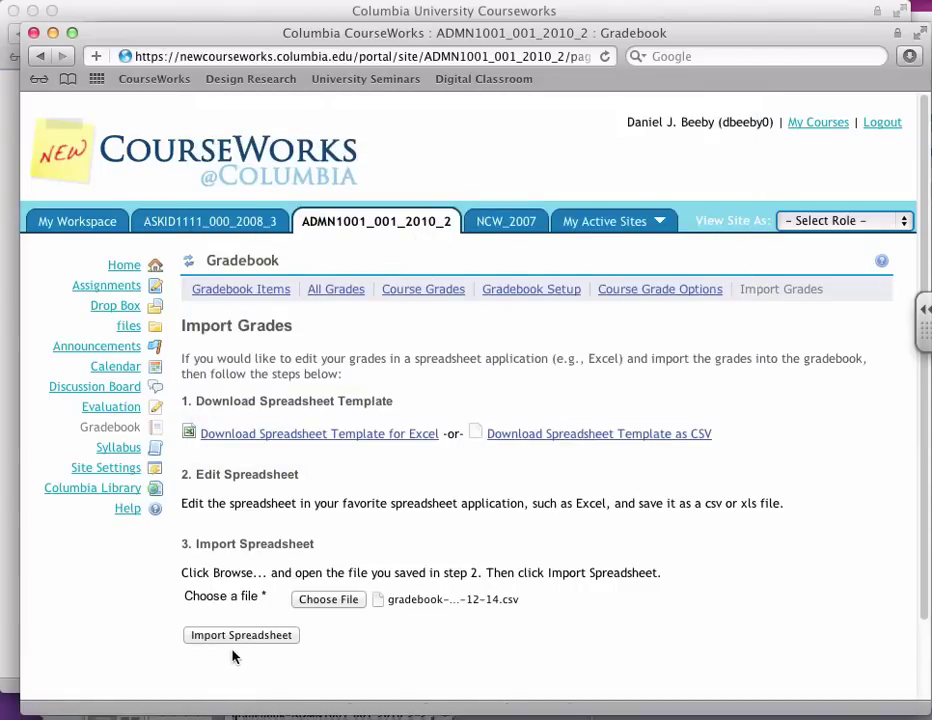
pyautogui.click(240, 635)
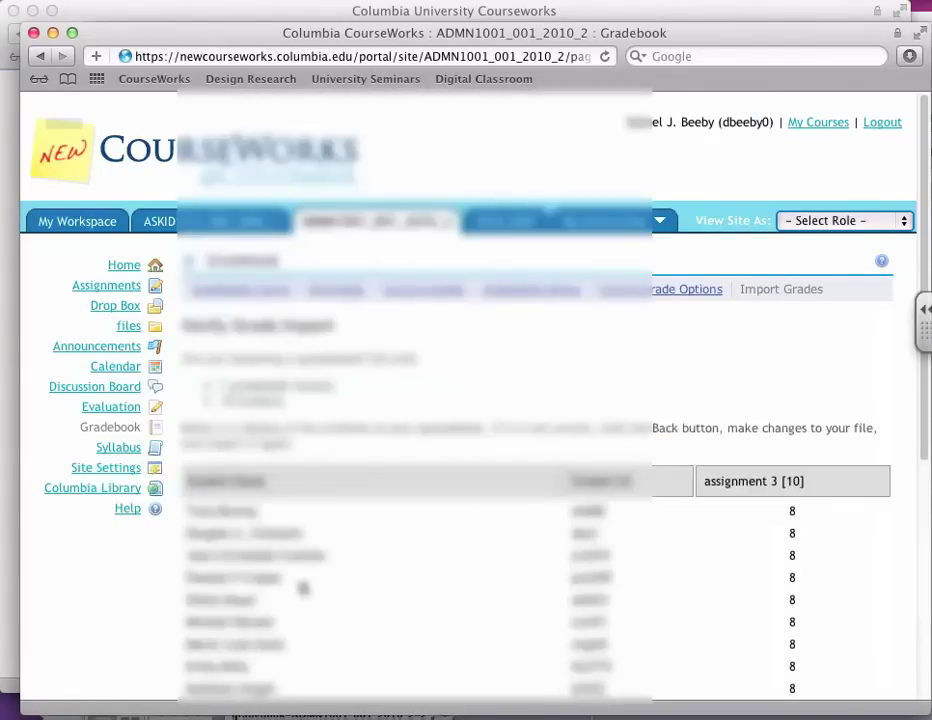
pyautogui.scroll(-3, 305, 588)
pyautogui.scroll(-4, 305, 588)
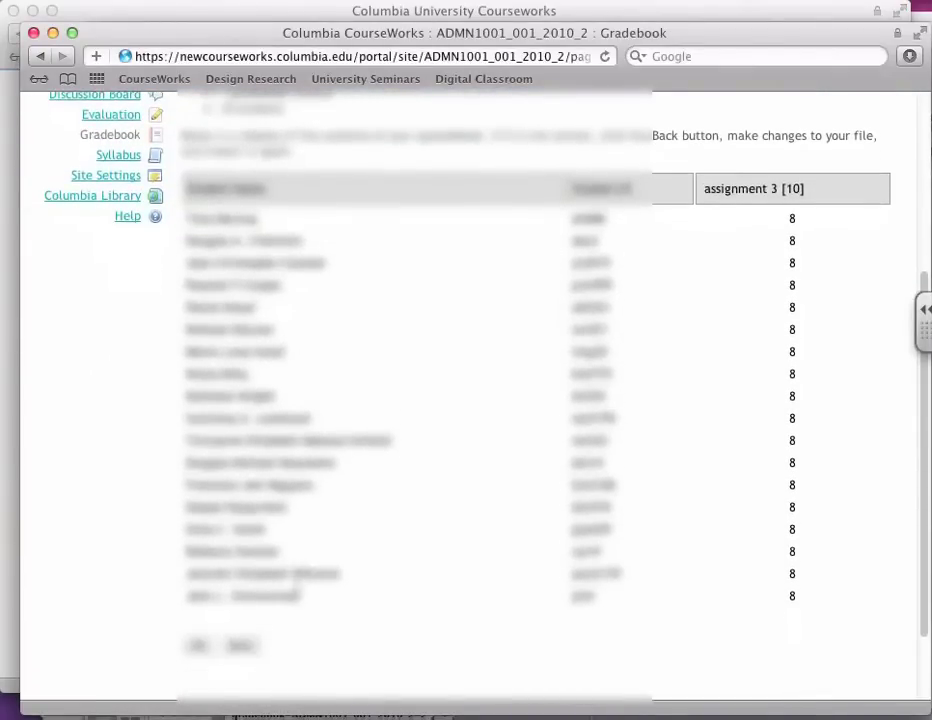
pyautogui.scroll(-2, 297, 595)
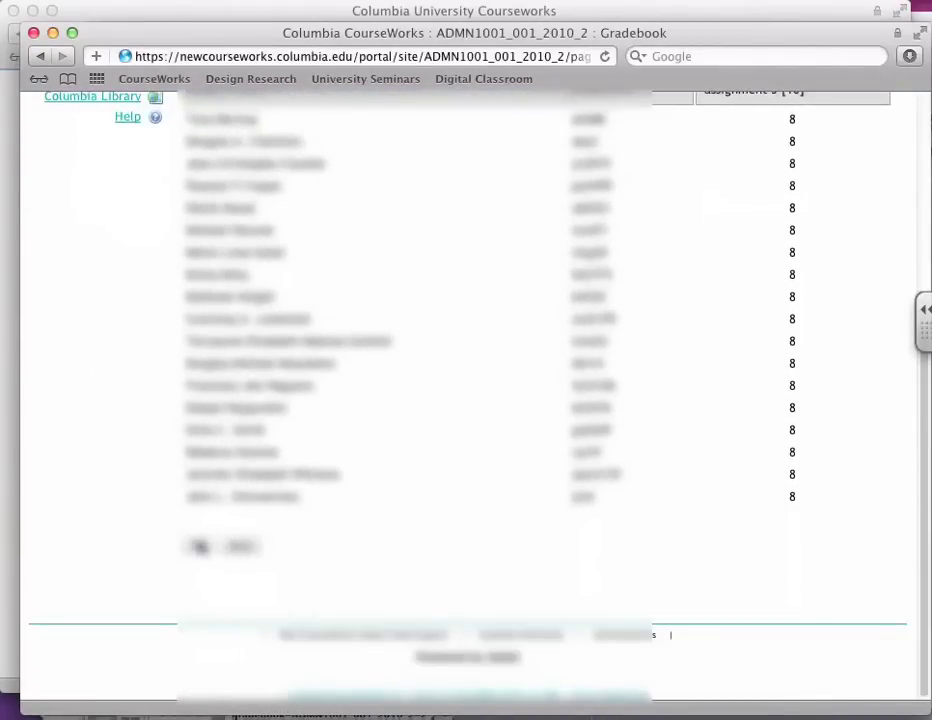
pyautogui.click(200, 546)
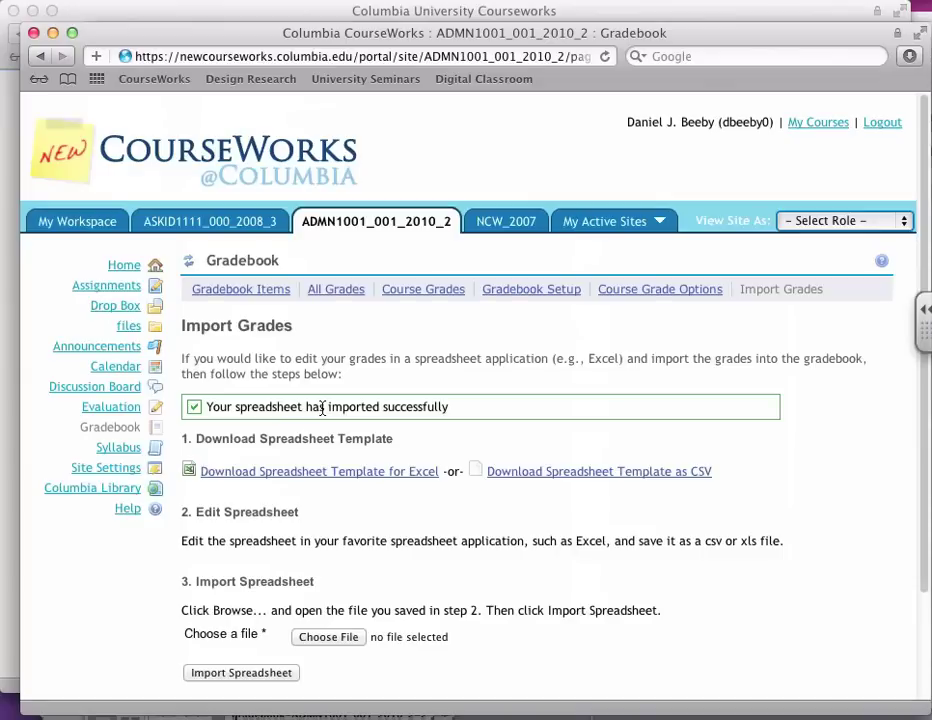
# Step: Open assignment 3's grading page from the Gradebook Items list
pyautogui.click(210, 289)
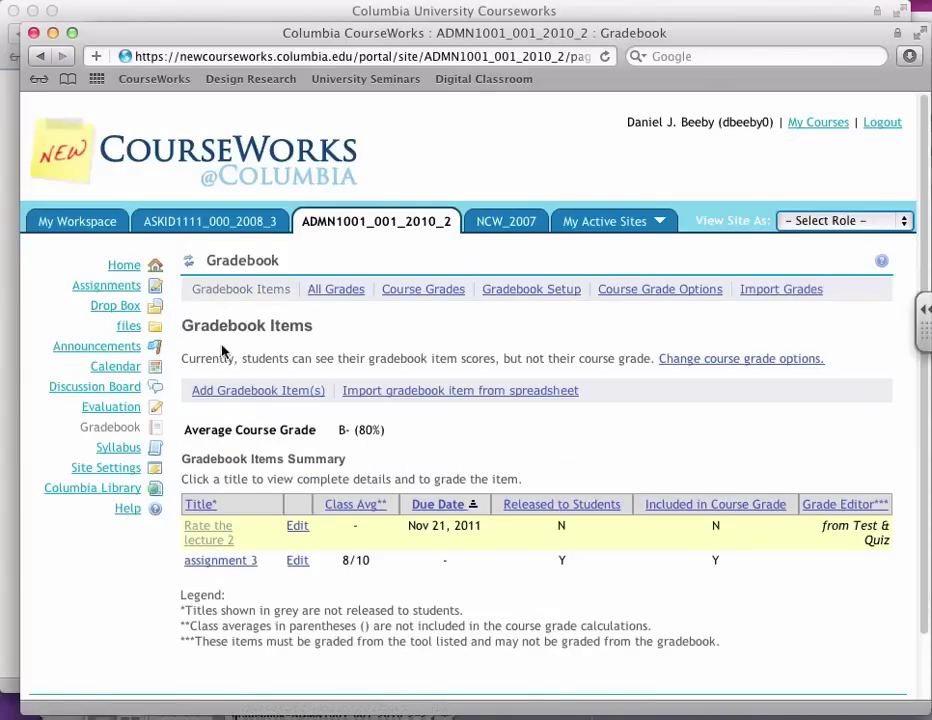
pyautogui.click(192, 562)
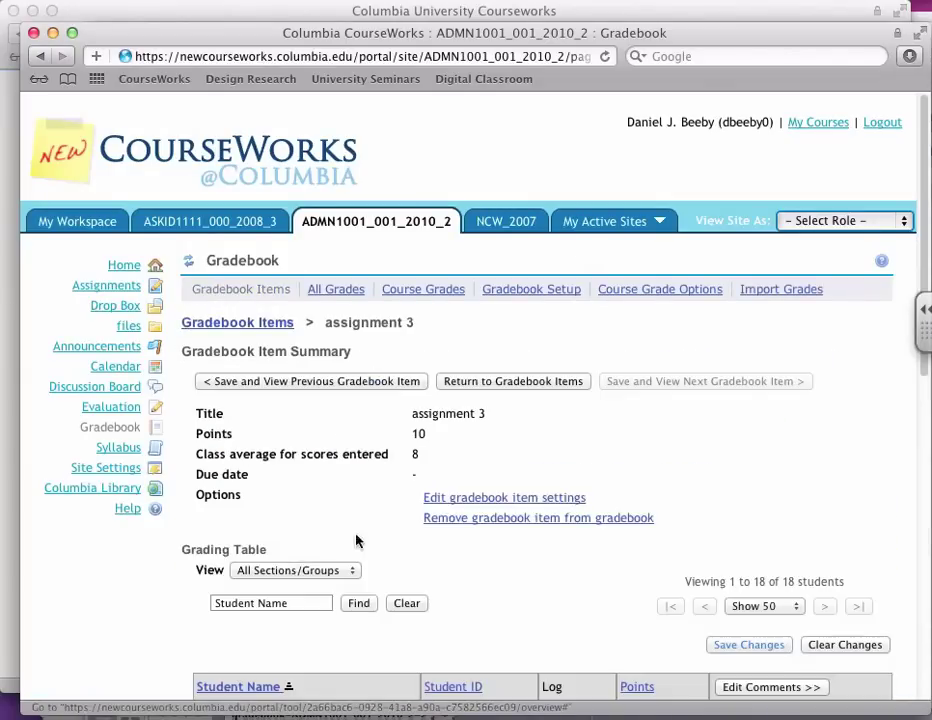
pyautogui.scroll(-5, 358, 541)
pyautogui.scroll(-2, 420, 518)
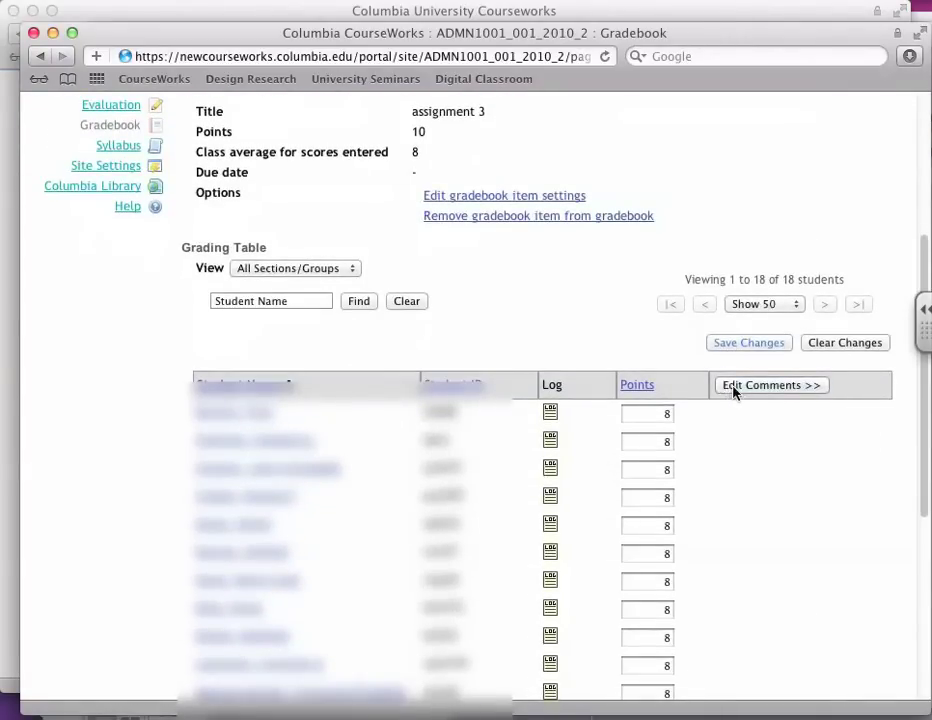
pyautogui.scroll(7, 735, 427)
pyautogui.scroll(-6, 697, 441)
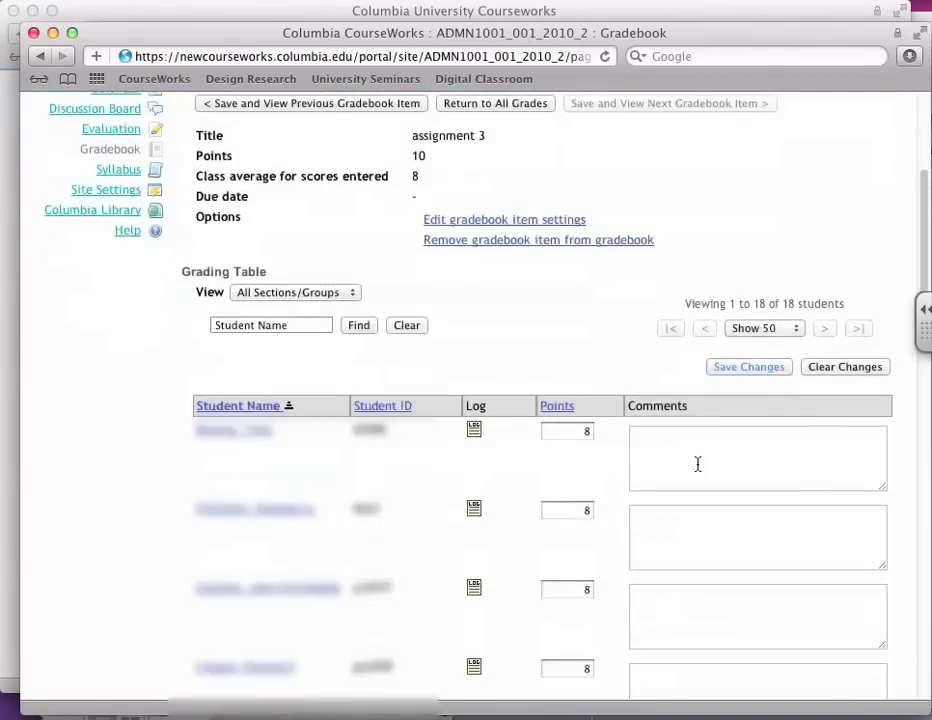
# Step: Enter a 'decent work' comment, addressed to the student, for the first student
pyautogui.click(698, 464)
pyautogui.write('dev')
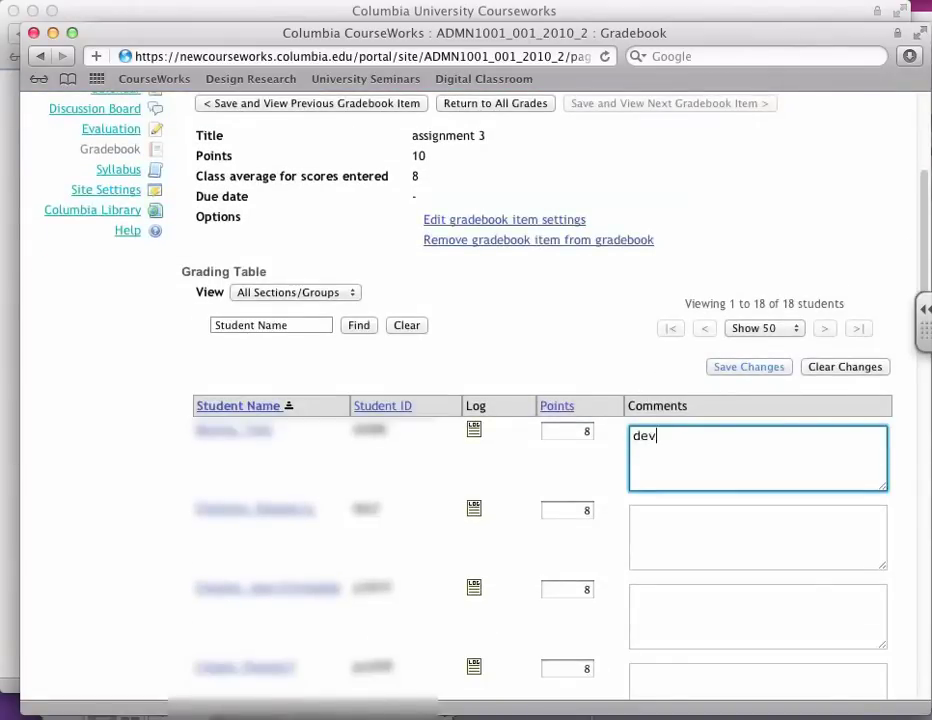
pyautogui.press('BackSpace')
pyautogui.write('cent work, tony.')
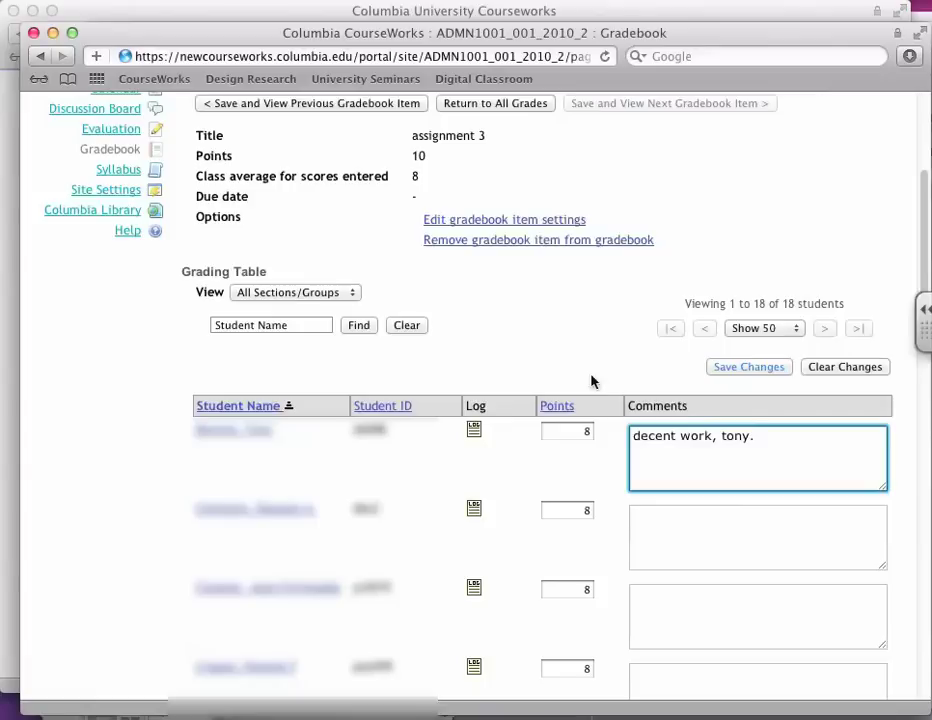
# Step: View the first student's grade log, then close it
pyautogui.click(474, 429)
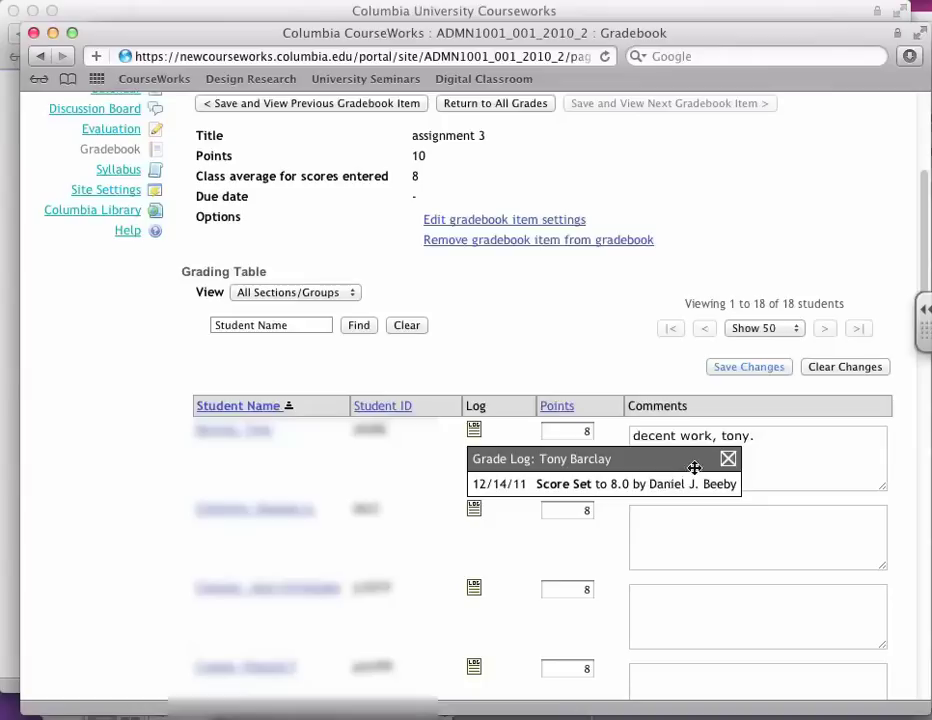
pyautogui.click(728, 458)
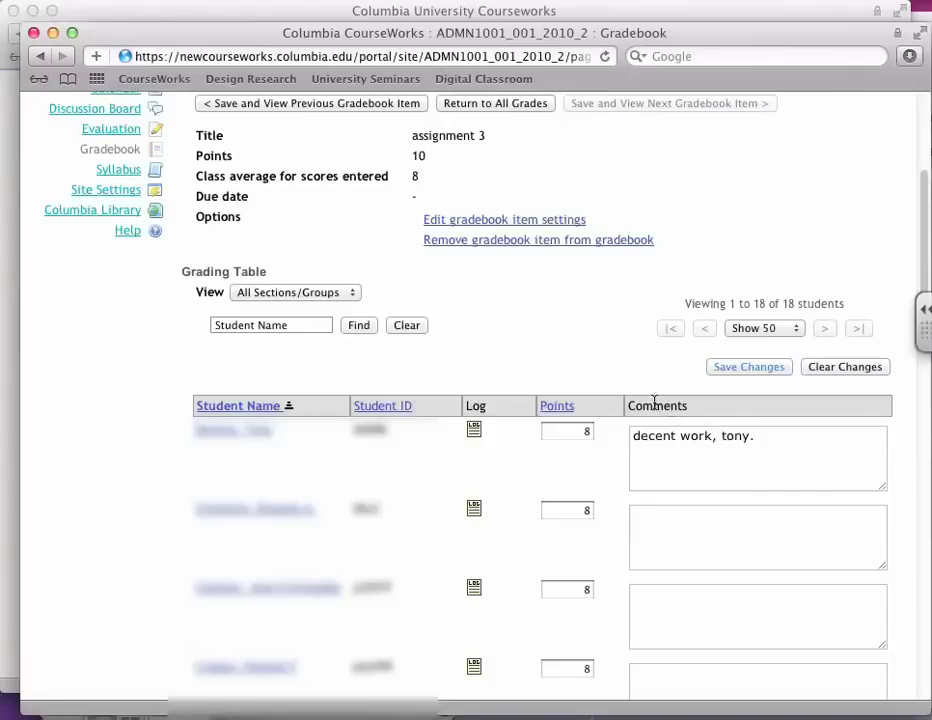
pyautogui.scroll(-2, 655, 405)
pyautogui.scroll(10, 651, 401)
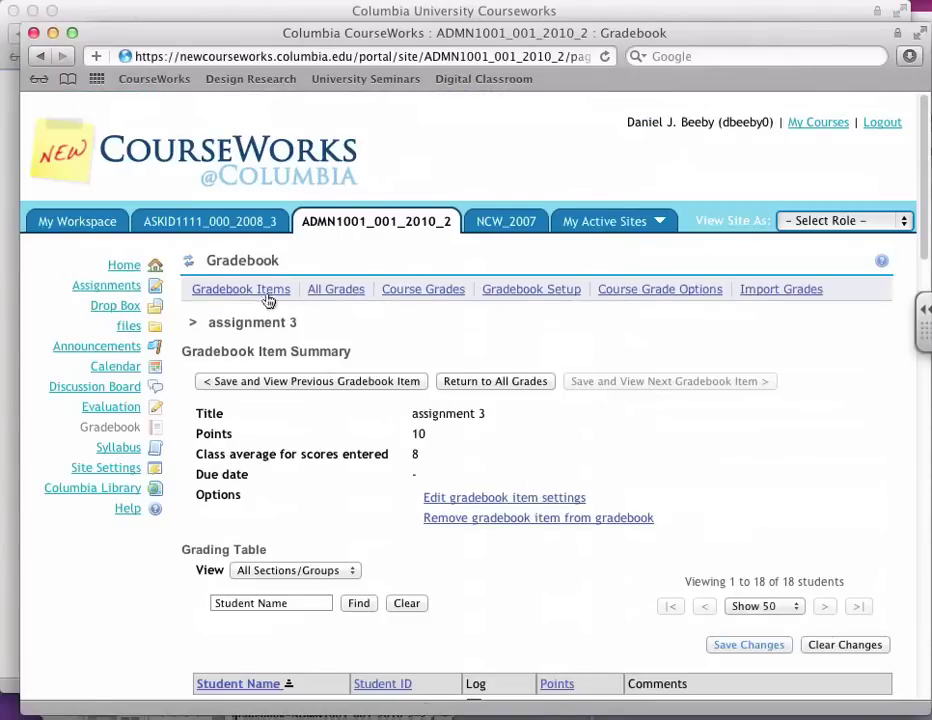
# Step: Return to Gradebook Items, where assignment 3 shows an 8/10 class average
pyautogui.click(185, 263)
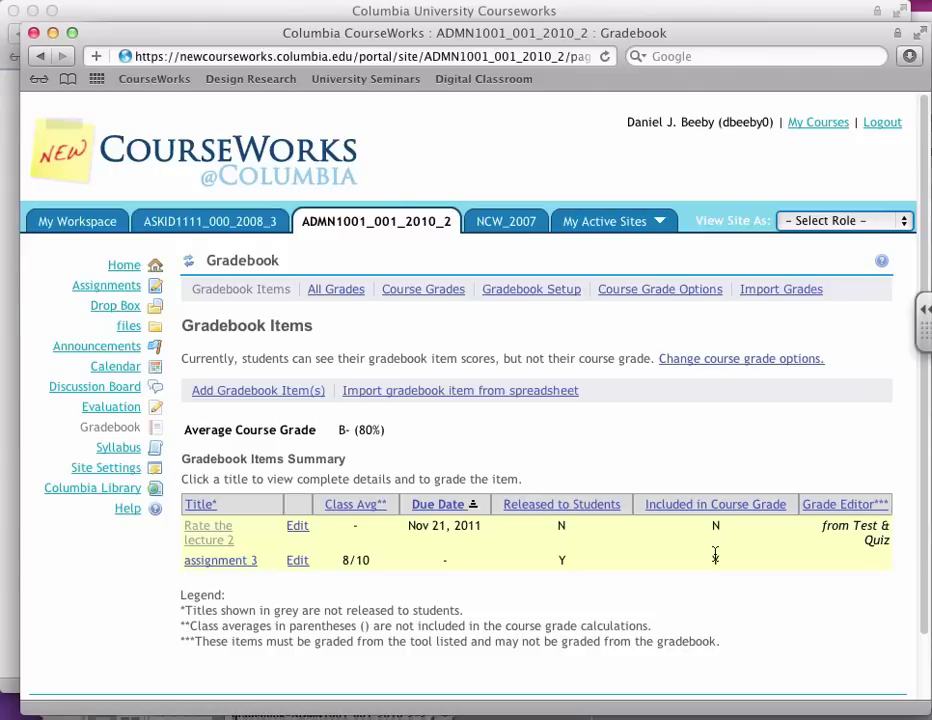
# Step: Check the files storage quota (48 KB of 10 GB used), then go to Site Settings
pyautogui.click(134, 326)
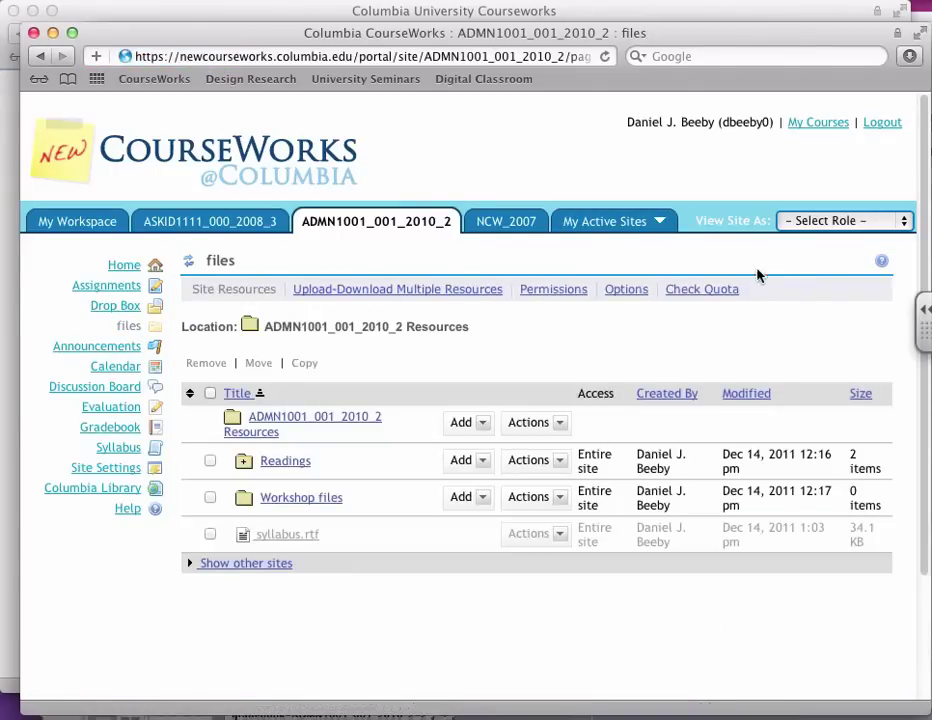
pyautogui.click(710, 290)
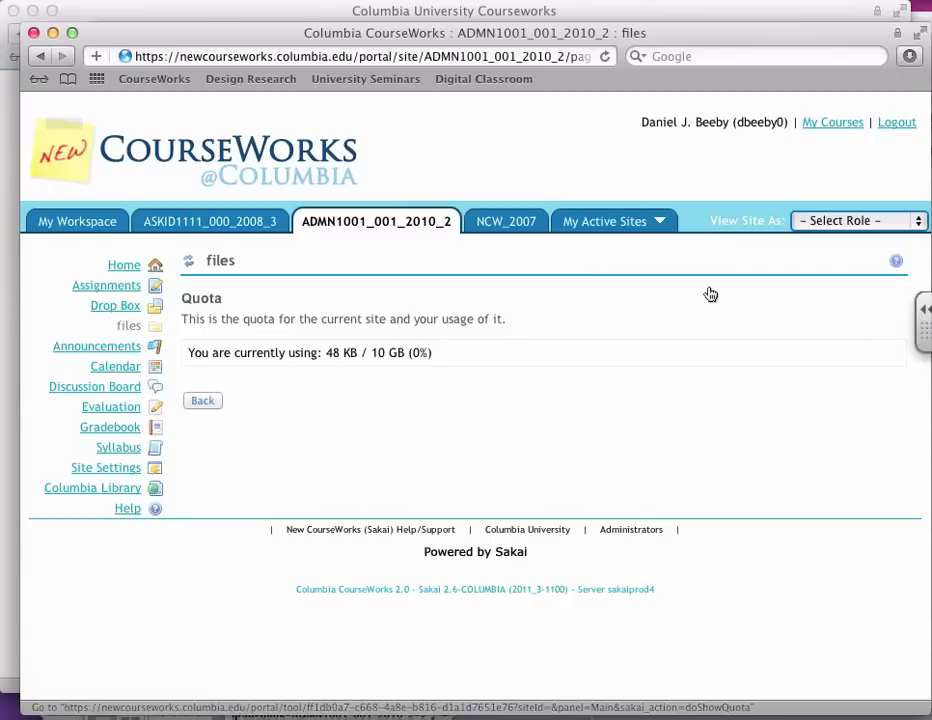
pyautogui.moveTo(420, 351); pyautogui.dragTo(333, 352)
pyautogui.doubleClick(330, 352)
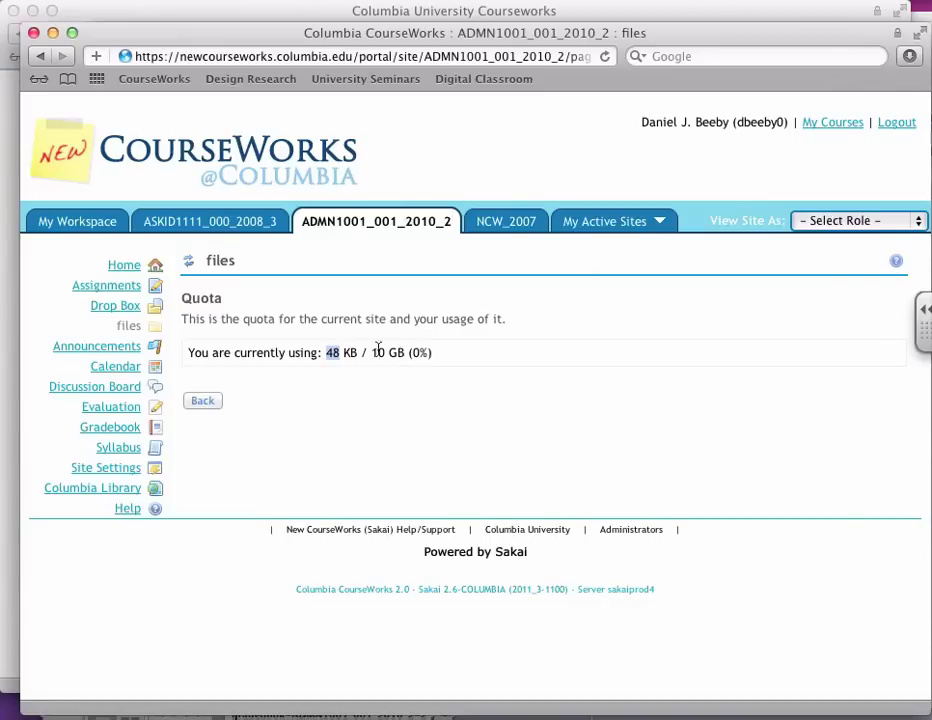
pyautogui.click(108, 467)
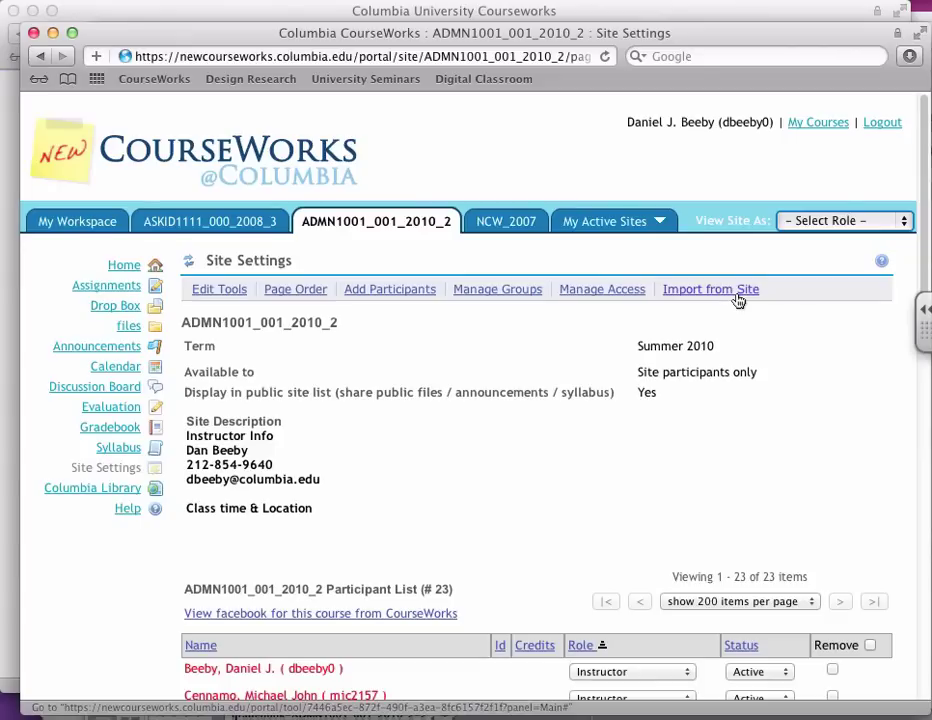
# Step: From My Courses in classic CourseWorks, open the Migrate Content tool's MIGRATION page
pyautogui.click(815, 123)
pyautogui.click(420, 84)
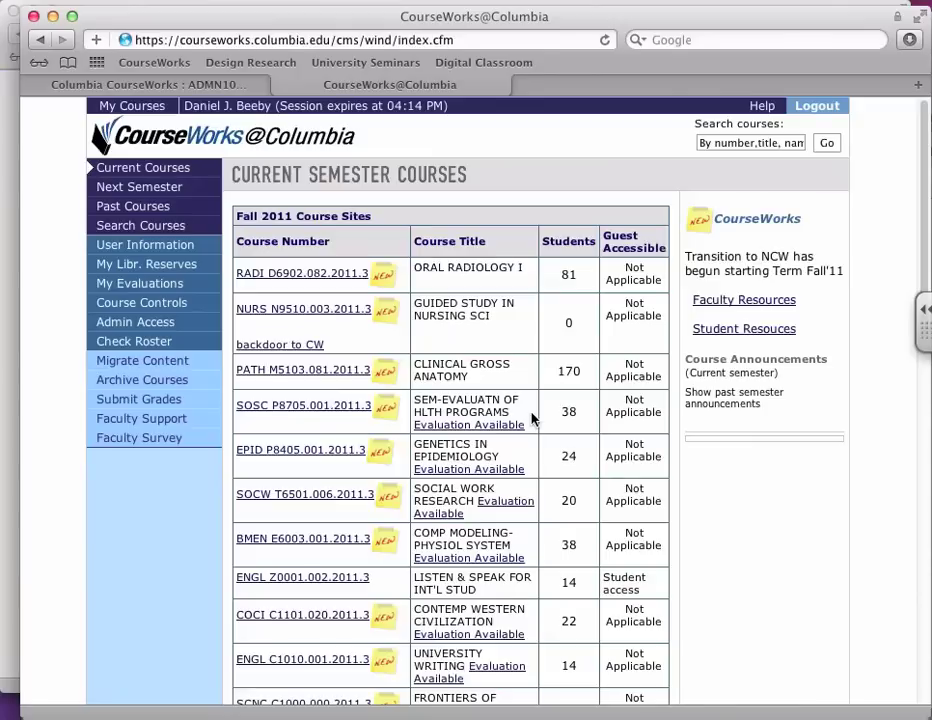
pyautogui.click(137, 362)
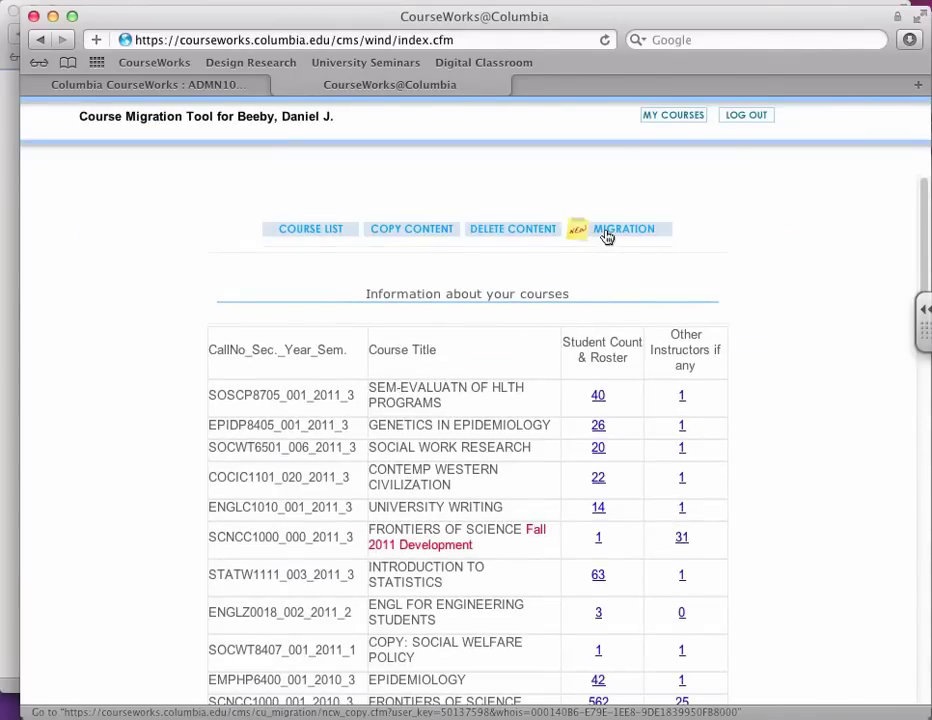
pyautogui.click(607, 236)
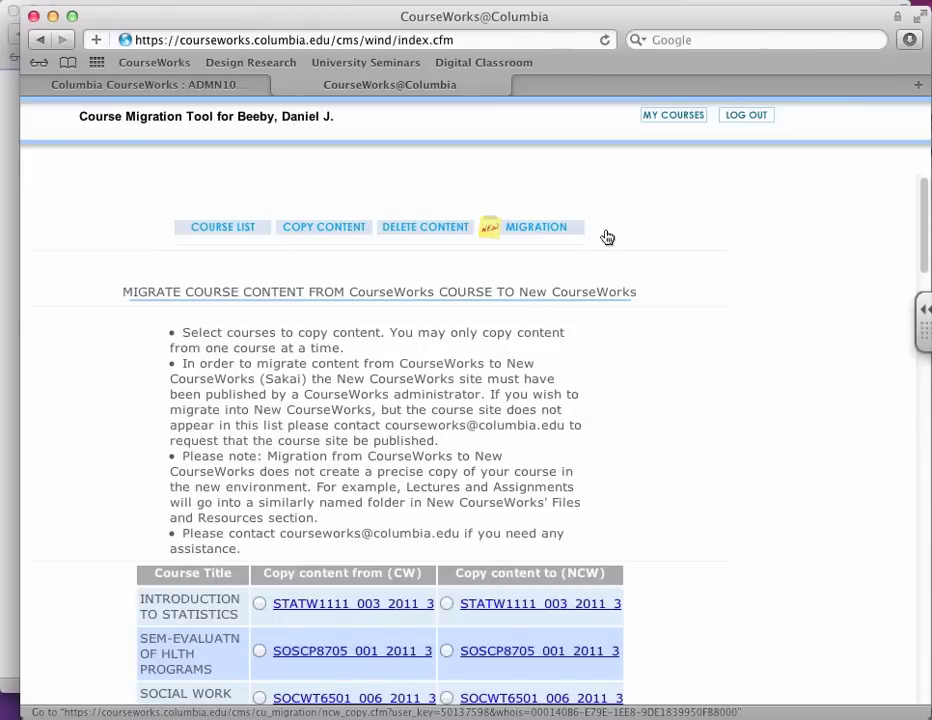